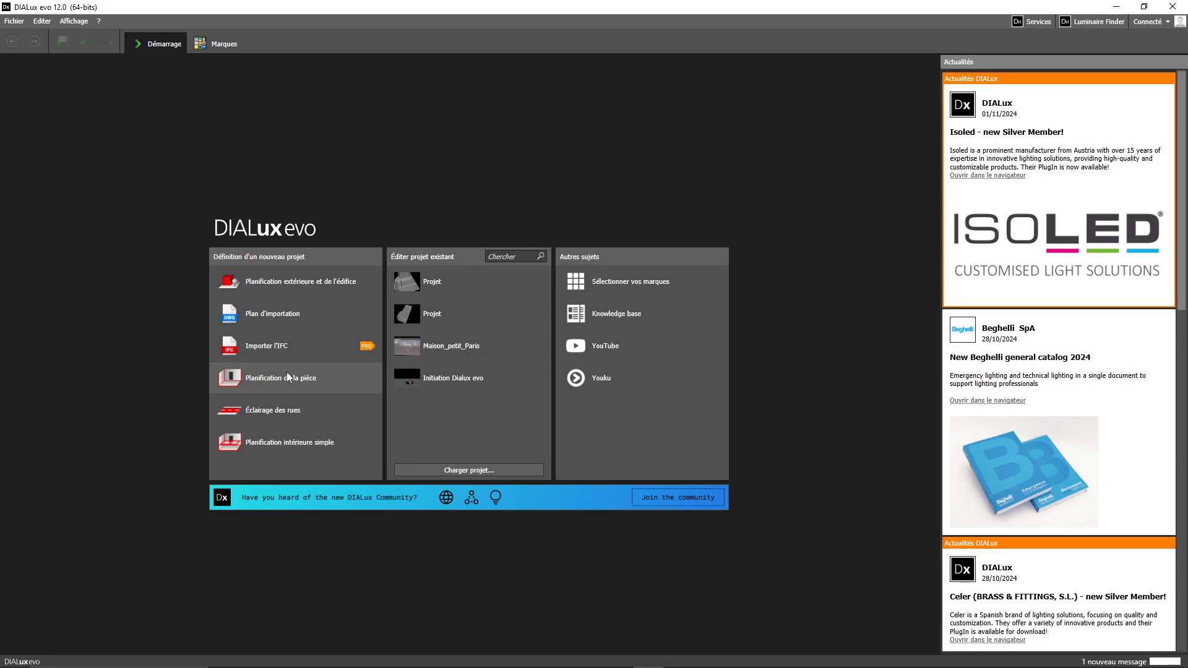
- Create a new room planning project with the rectangular shape and default dimensions of 5.400 × 4.000 × 2.800 m
{"action": "left_click", "coordinate": [287, 373]}
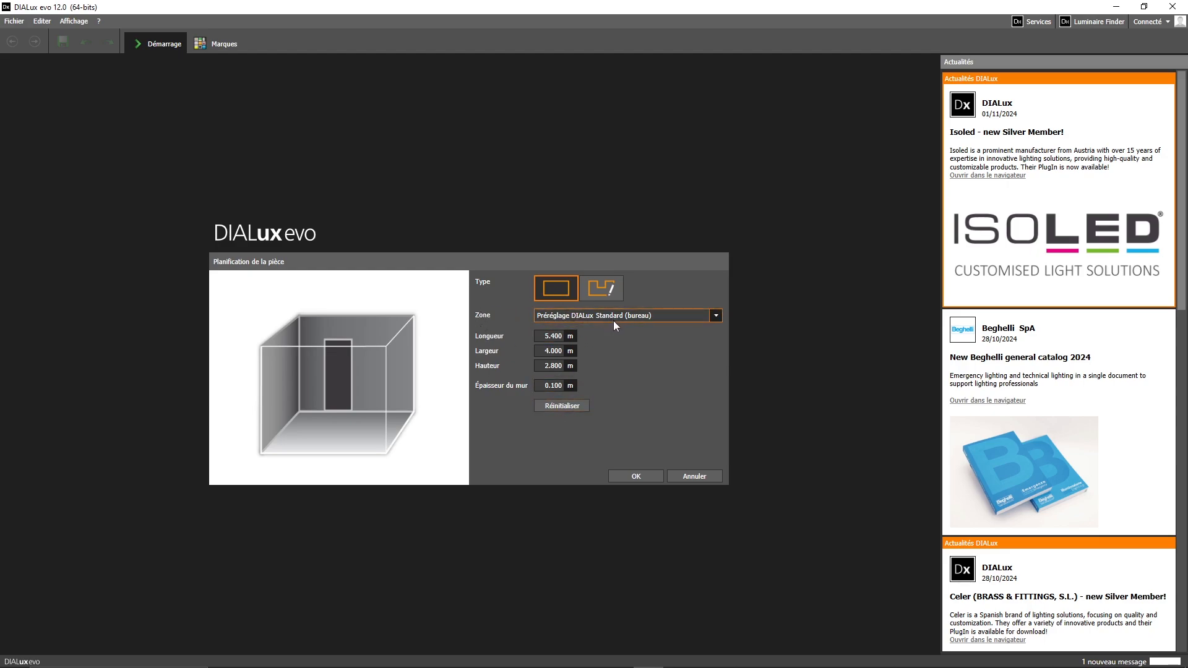
{"action": "left_click", "coordinate": [627, 477]}
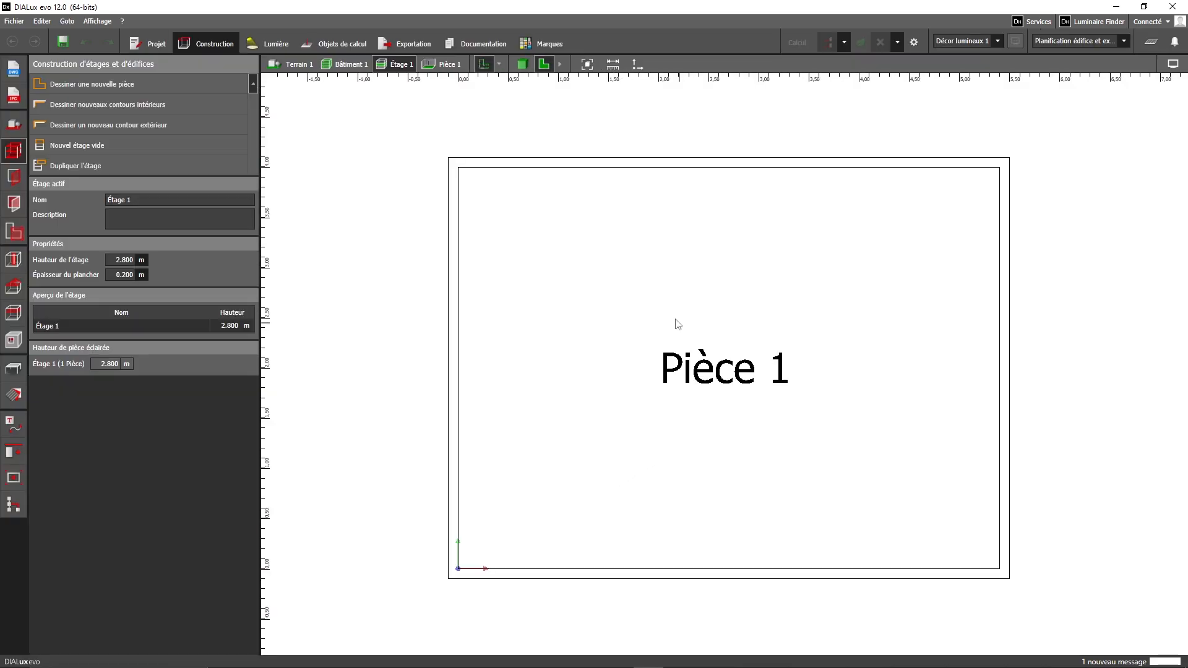
- Inspect the default room in the 3D view and return to the floor plan view
{"action": "scroll", "coordinate": [663, 323], "scroll_direction": "down", "scroll_amount": 2}
{"action": "left_click", "coordinate": [519, 63]}
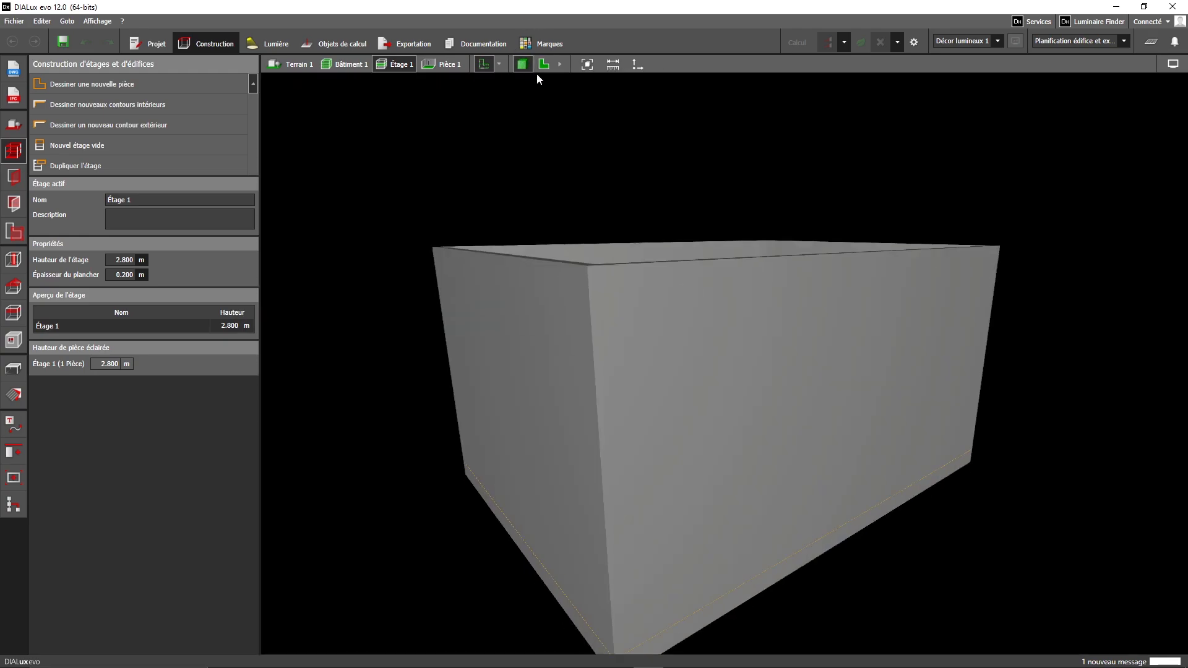
{"action": "scroll", "coordinate": [665, 344], "scroll_direction": "down", "scroll_amount": 4}
{"action": "left_click_drag", "start_coordinate": [663, 350], "coordinate": [570, 321]}
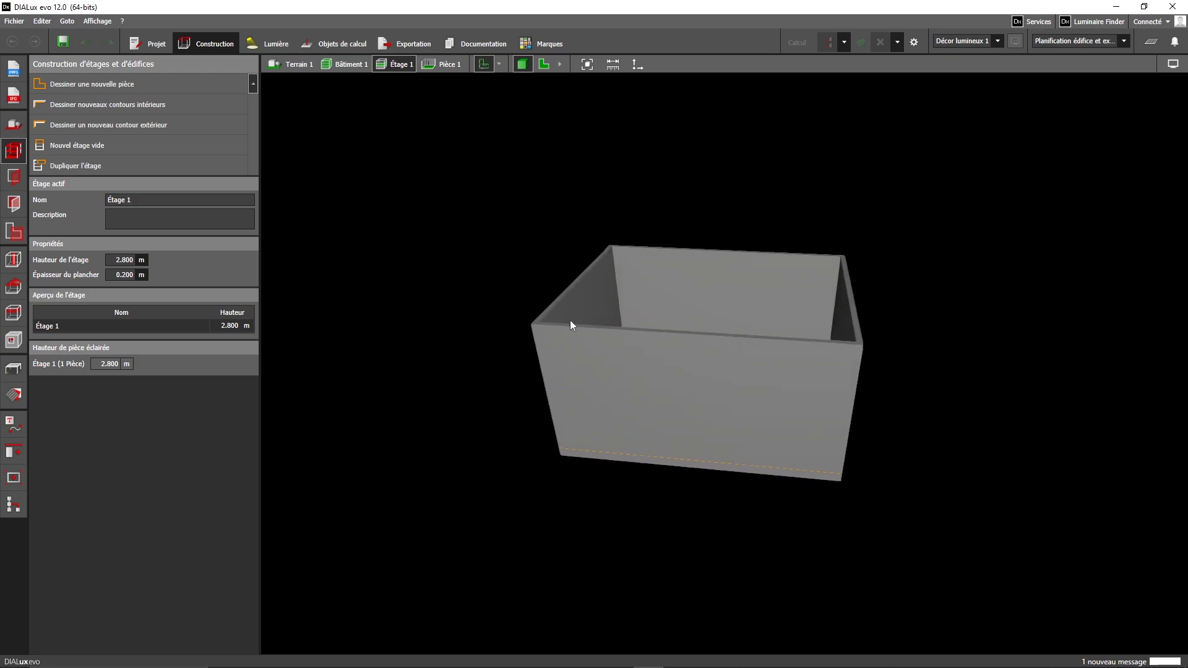
{"action": "left_click", "coordinate": [543, 64]}
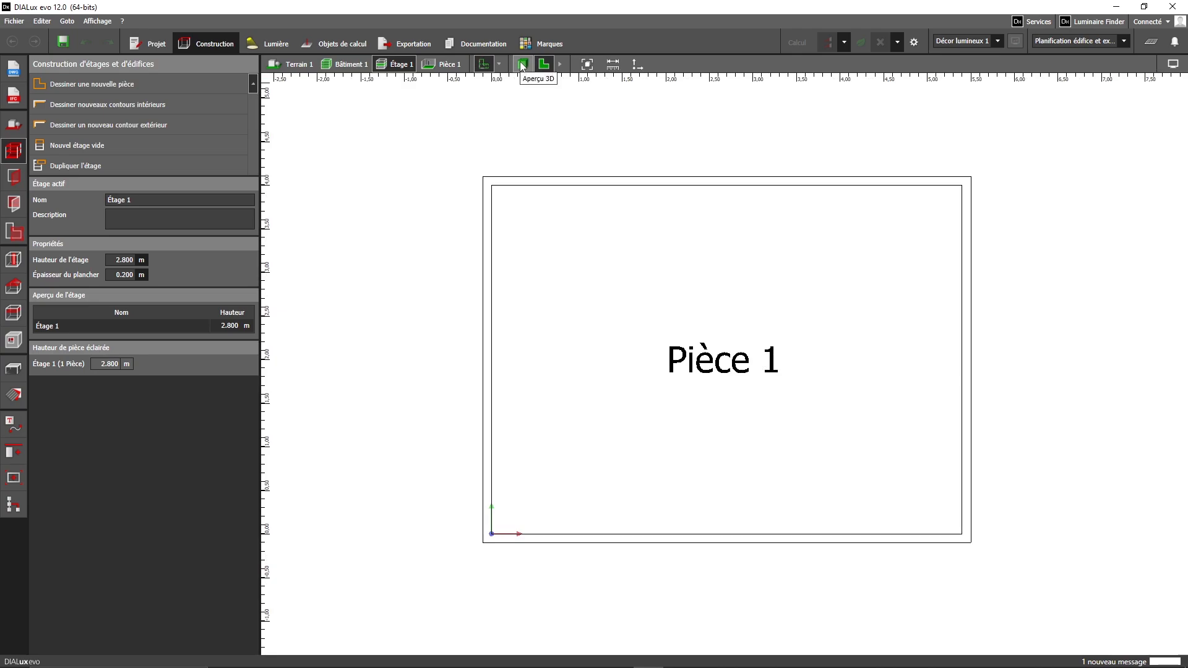
{"action": "left_click", "coordinate": [521, 64]}
{"action": "left_click", "coordinate": [542, 64]}
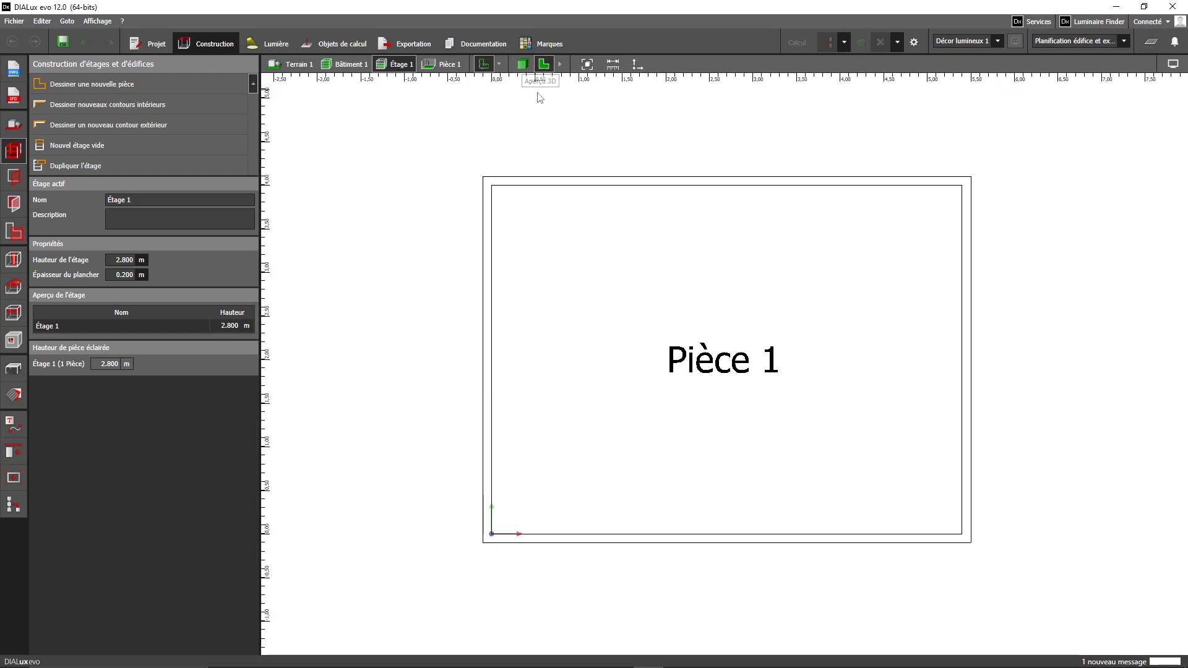
- Delete the default room Pièce 1 from the storey
{"action": "left_click", "coordinate": [490, 193]}
{"action": "key", "text": "Delete"}
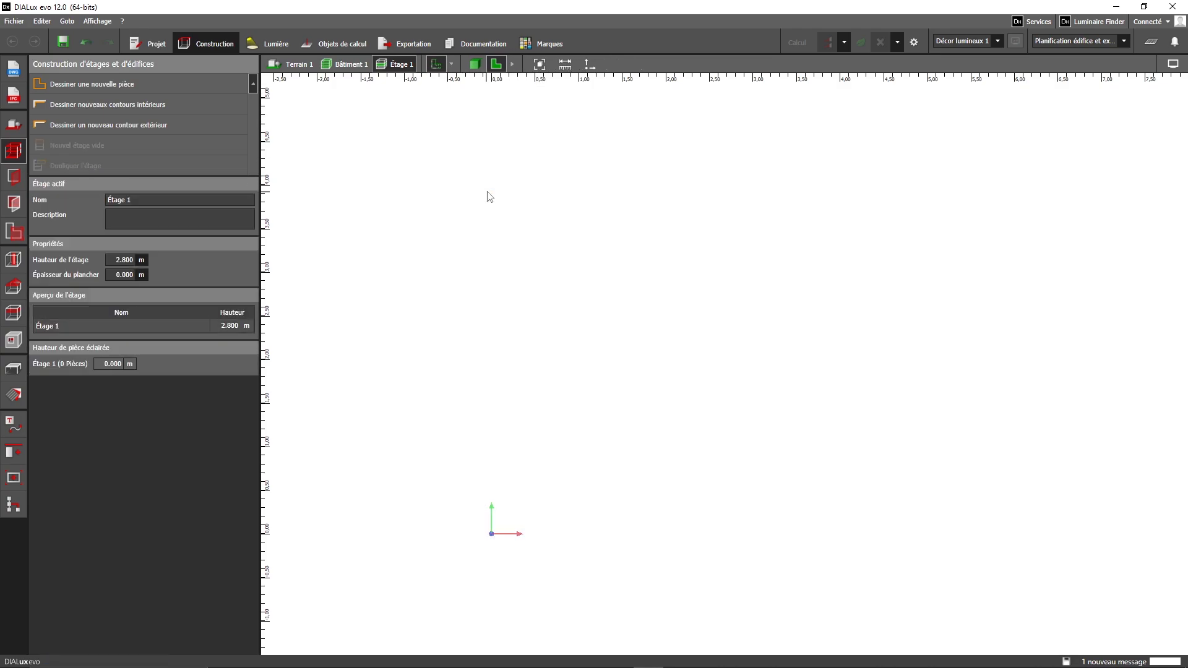
{"action": "scroll", "coordinate": [570, 268], "scroll_direction": "down", "scroll_amount": 1}
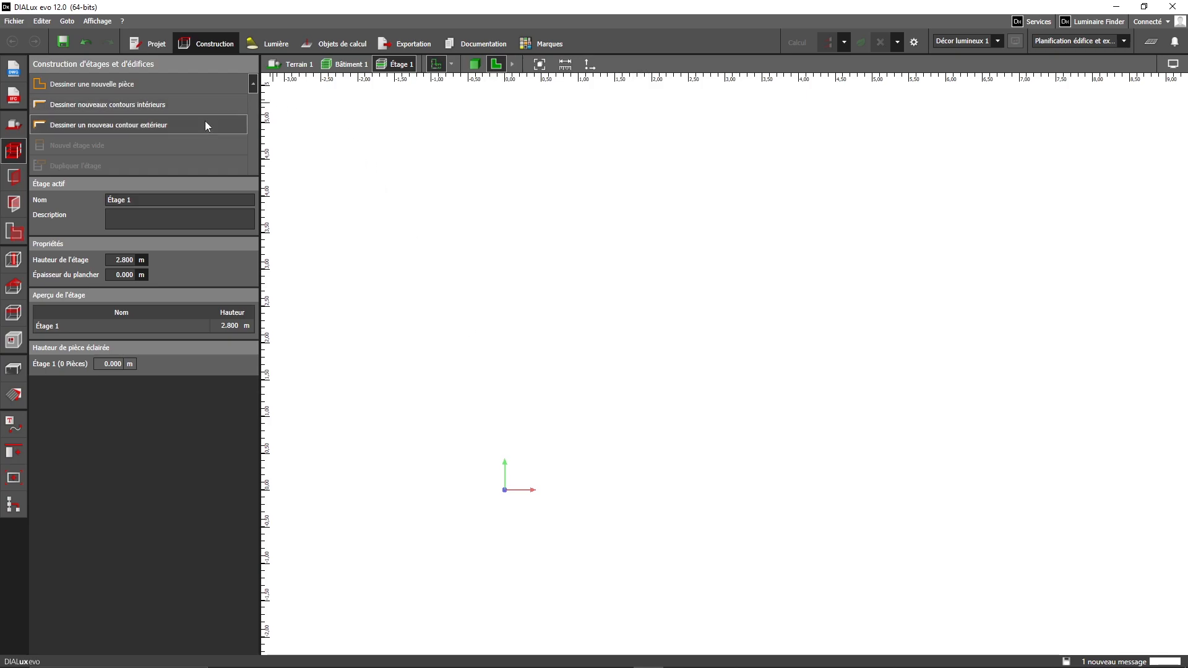
- Load the plan file Etage 1.dwg from the USB drive (E:)
{"action": "left_click", "coordinate": [13, 69]}
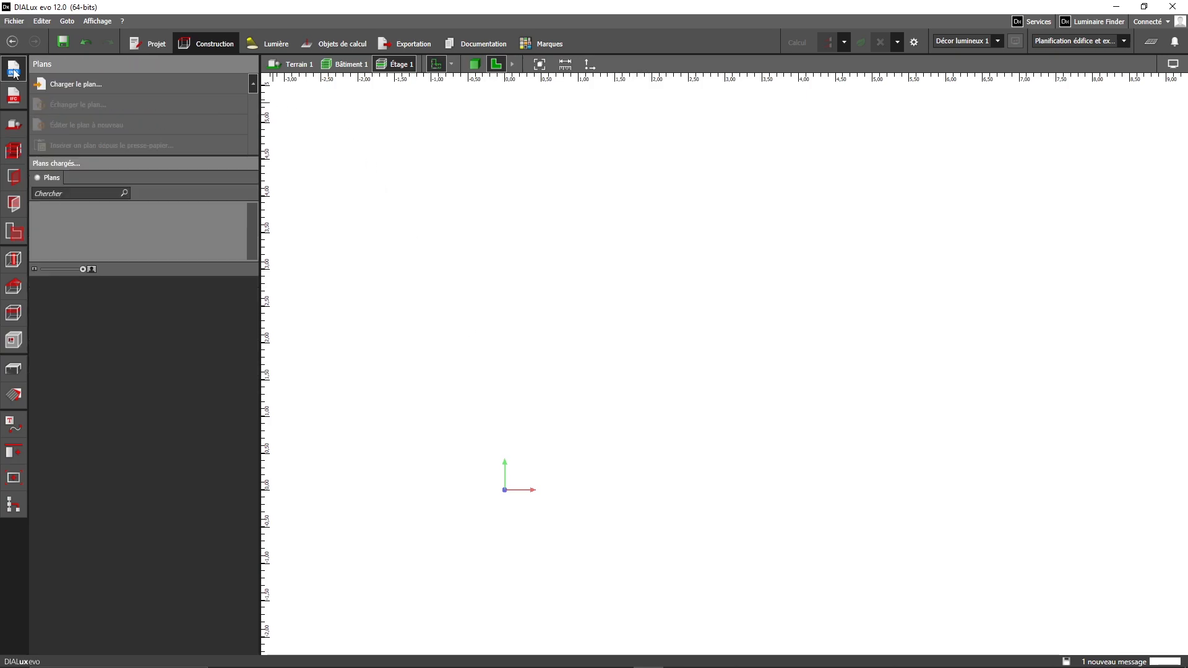
{"action": "left_click", "coordinate": [92, 88]}
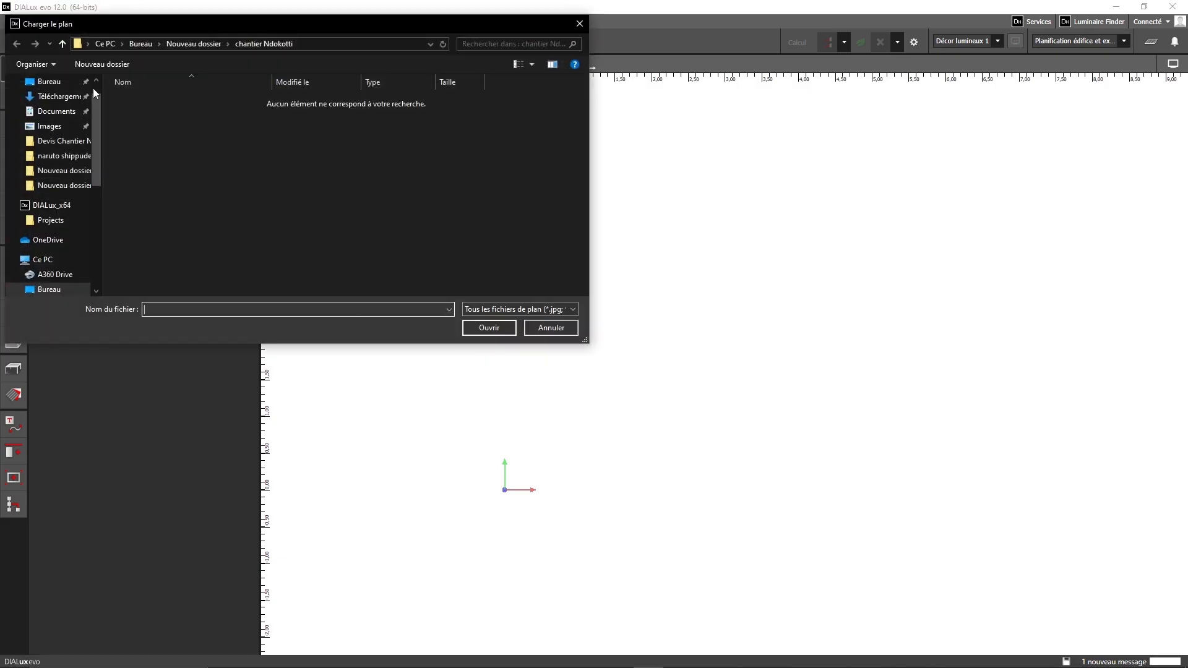
{"action": "scroll", "coordinate": [99, 166], "scroll_direction": "down", "scroll_amount": 3}
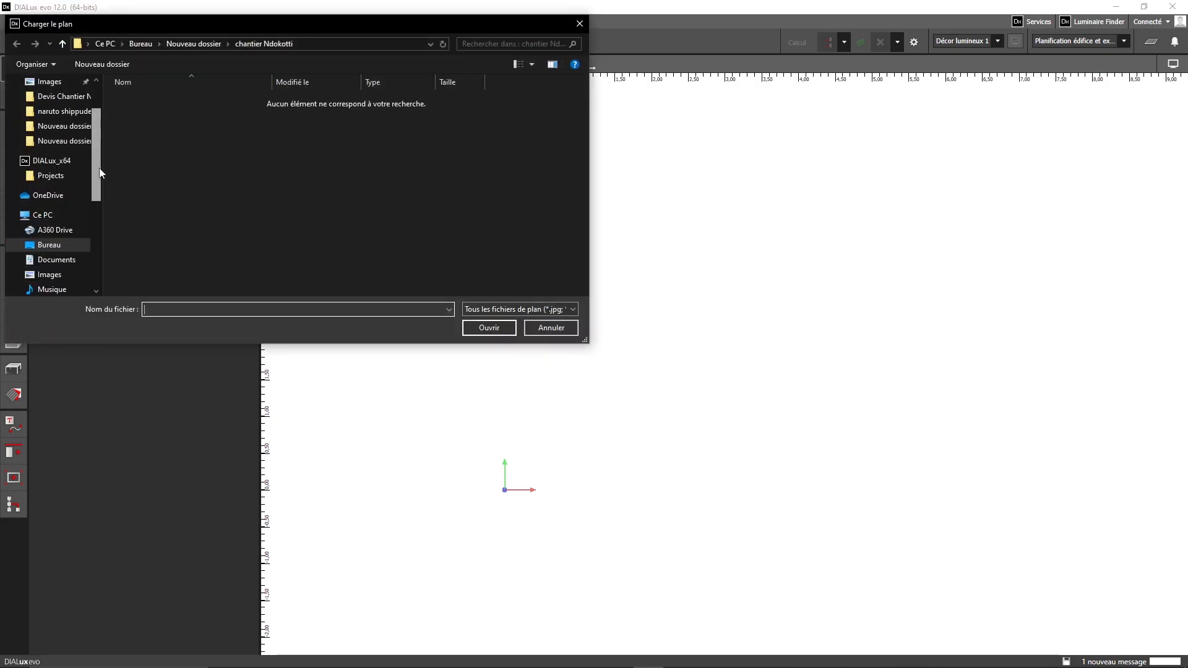
{"action": "scroll", "coordinate": [98, 159], "scroll_direction": "up", "scroll_amount": 3}
{"action": "scroll", "coordinate": [93, 222], "scroll_direction": "down", "scroll_amount": 5}
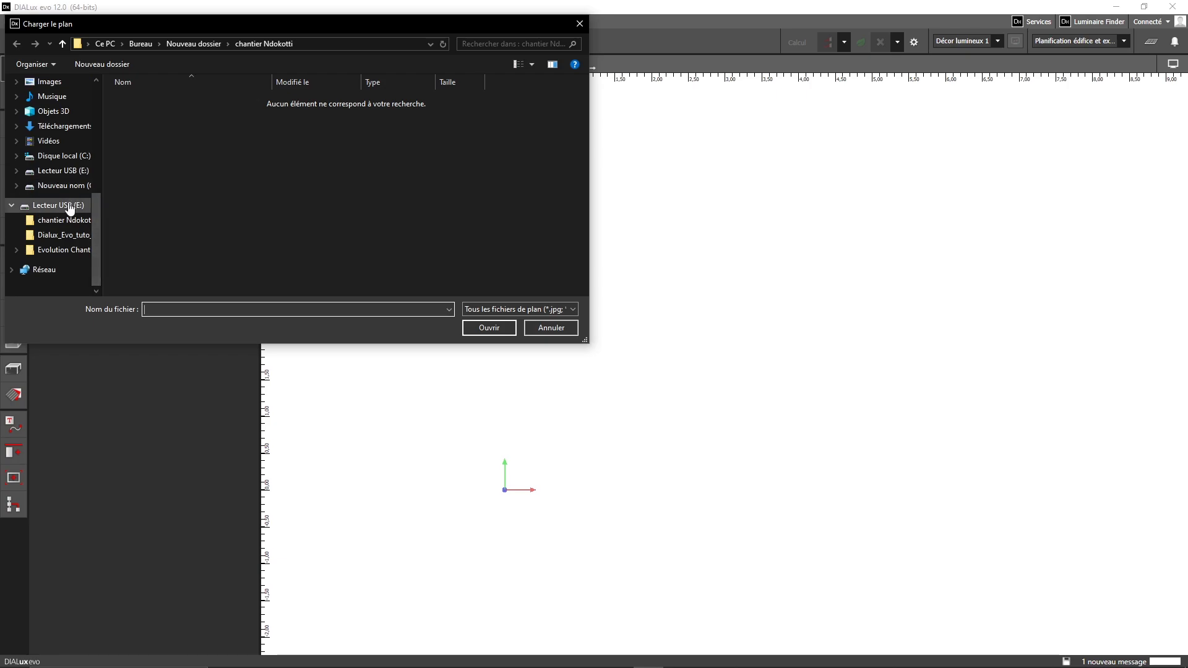
{"action": "left_click", "coordinate": [70, 207]}
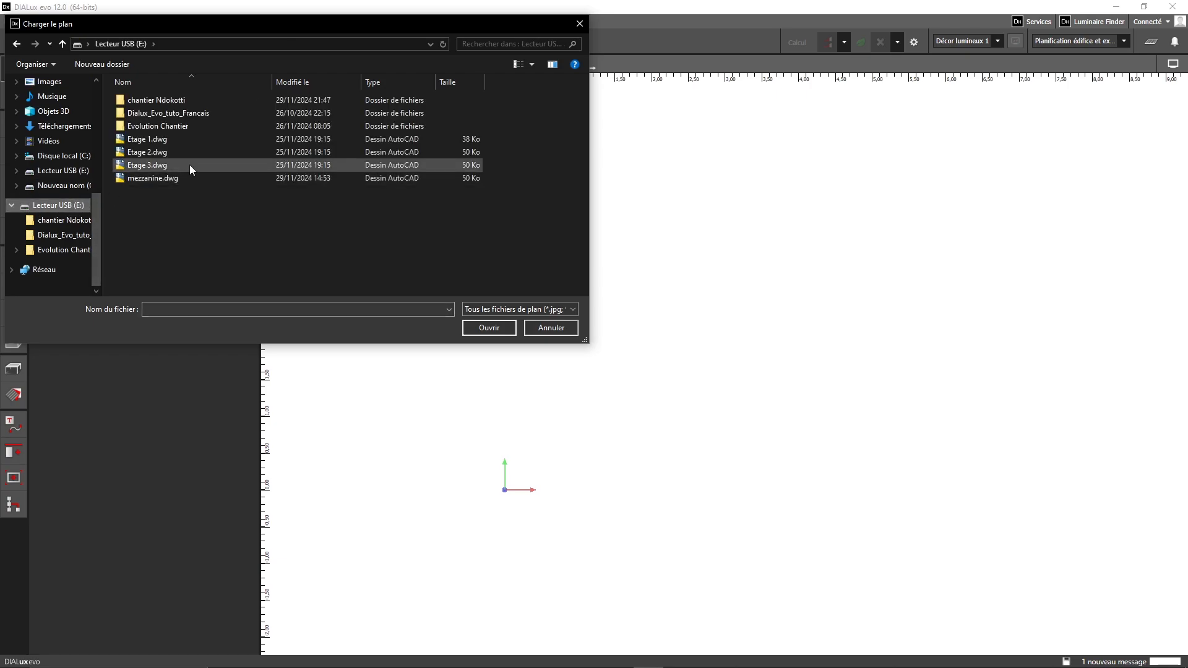
{"action": "double_click", "coordinate": [177, 139]}
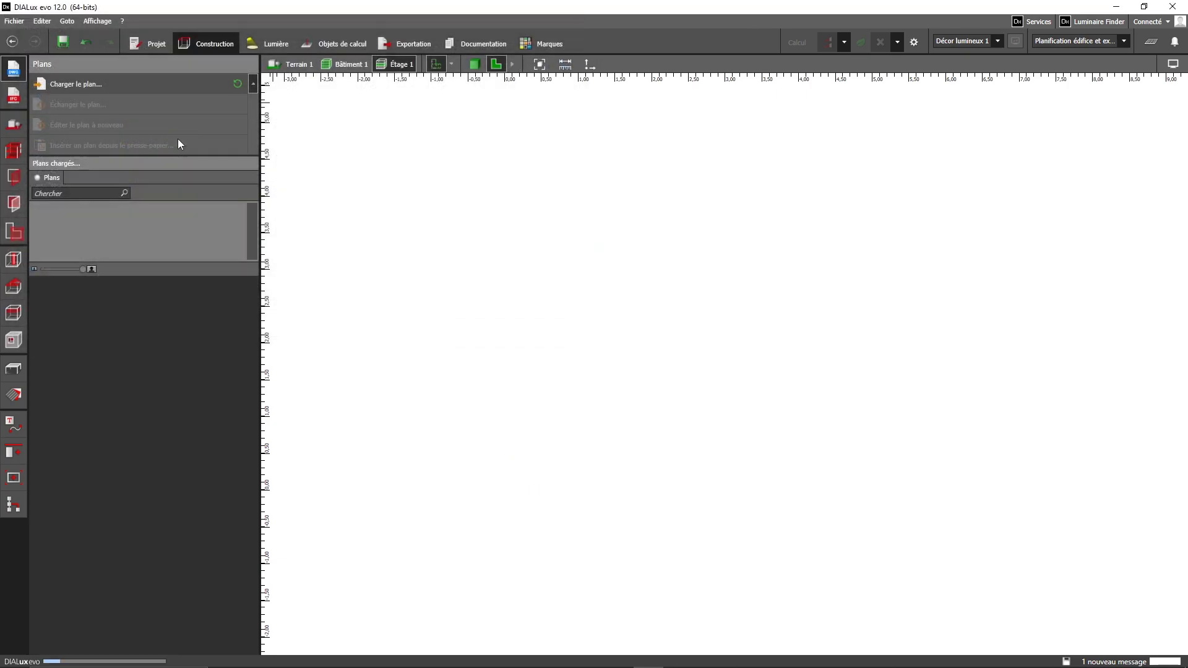
- Examine the loaded Etage 1 floor plan from its upper rooms down to the staircase
{"action": "scroll", "coordinate": [705, 318], "scroll_direction": "down", "scroll_amount": 2}
{"action": "scroll", "coordinate": [616, 392], "scroll_direction": "up", "scroll_amount": 1}
{"action": "middle_click_drag", "start_coordinate": [615, 393], "coordinate": [625, 253]}
{"action": "scroll", "coordinate": [625, 252], "scroll_direction": "down", "scroll_amount": 2}
{"action": "scroll", "coordinate": [653, 289], "scroll_direction": "up", "scroll_amount": 2}
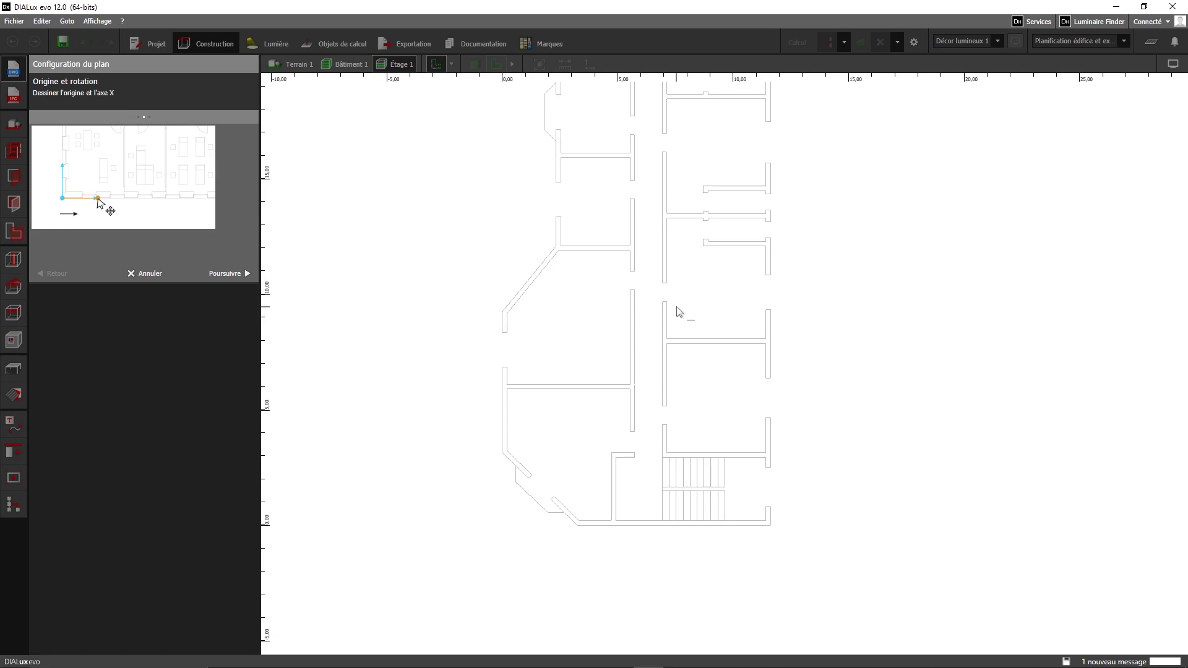
{"action": "scroll", "coordinate": [676, 313], "scroll_direction": "down", "scroll_amount": 2}
{"action": "middle_click_drag", "start_coordinate": [676, 313], "coordinate": [643, 385]}
{"action": "scroll", "coordinate": [644, 337], "scroll_direction": "up", "scroll_amount": 2}
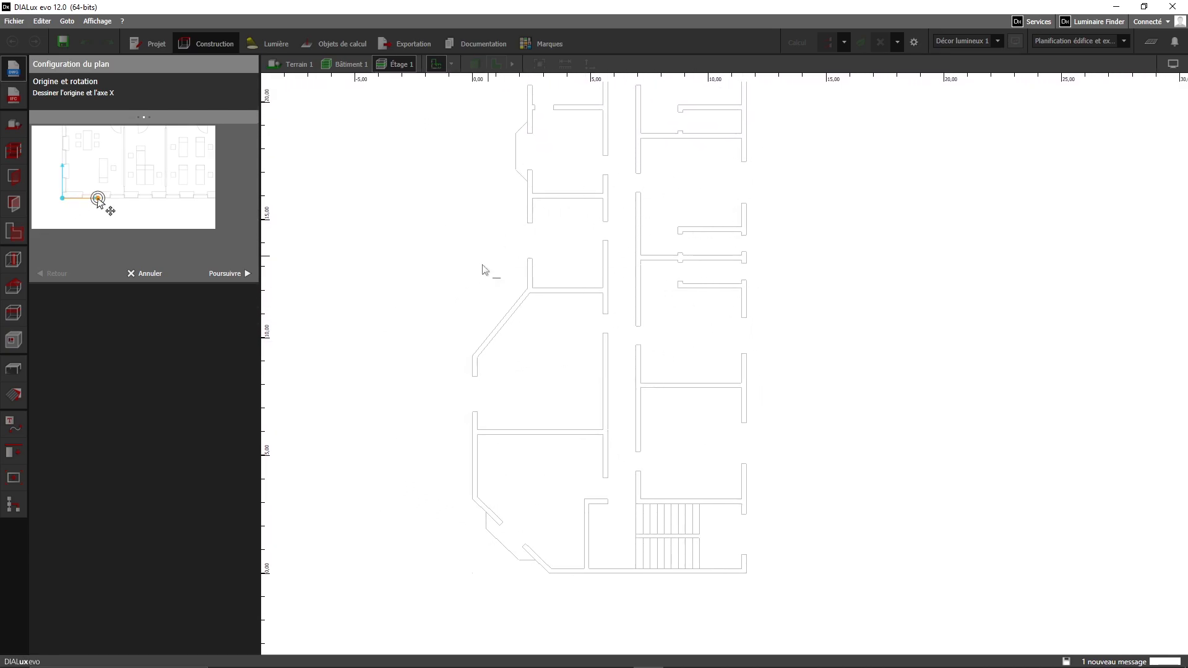
{"action": "middle_click_drag", "start_coordinate": [632, 364], "coordinate": [616, 290]}
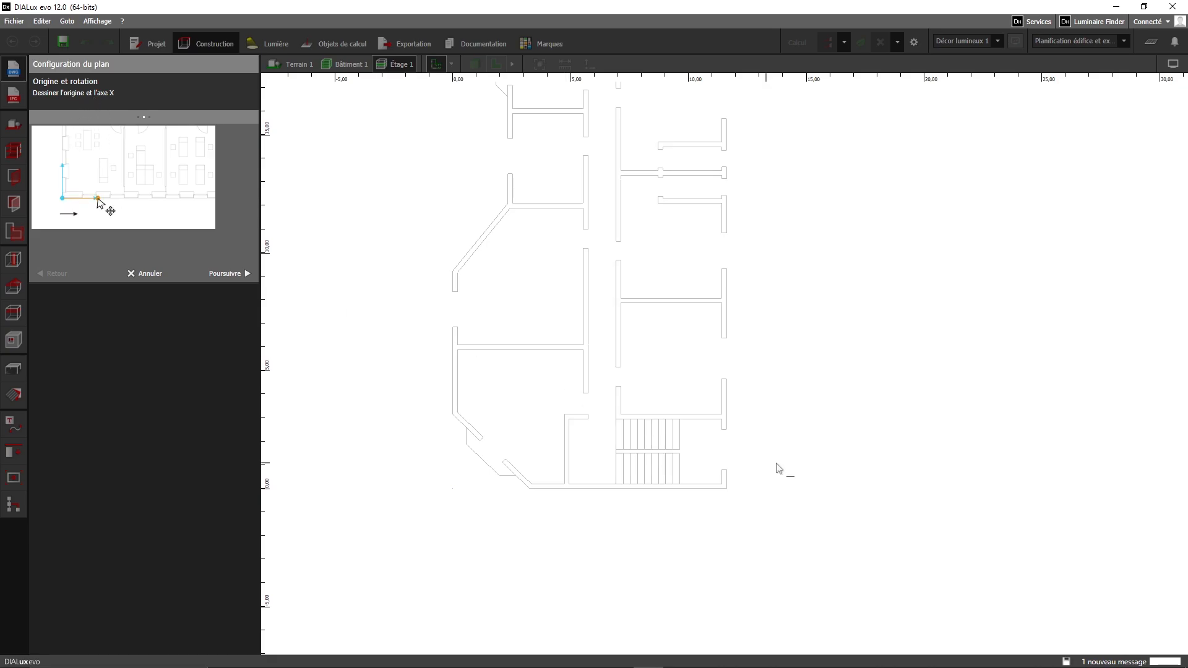
- Set the plan origin at the outer lower-right wall corner beside the staircase, with the X axis pointing horizontally right
{"action": "scroll", "coordinate": [740, 476], "scroll_direction": "up", "scroll_amount": 1}
{"action": "scroll", "coordinate": [730, 495], "scroll_direction": "up", "scroll_amount": 1}
{"action": "scroll", "coordinate": [728, 495], "scroll_direction": "up", "scroll_amount": 1}
{"action": "left_click", "coordinate": [728, 491]}
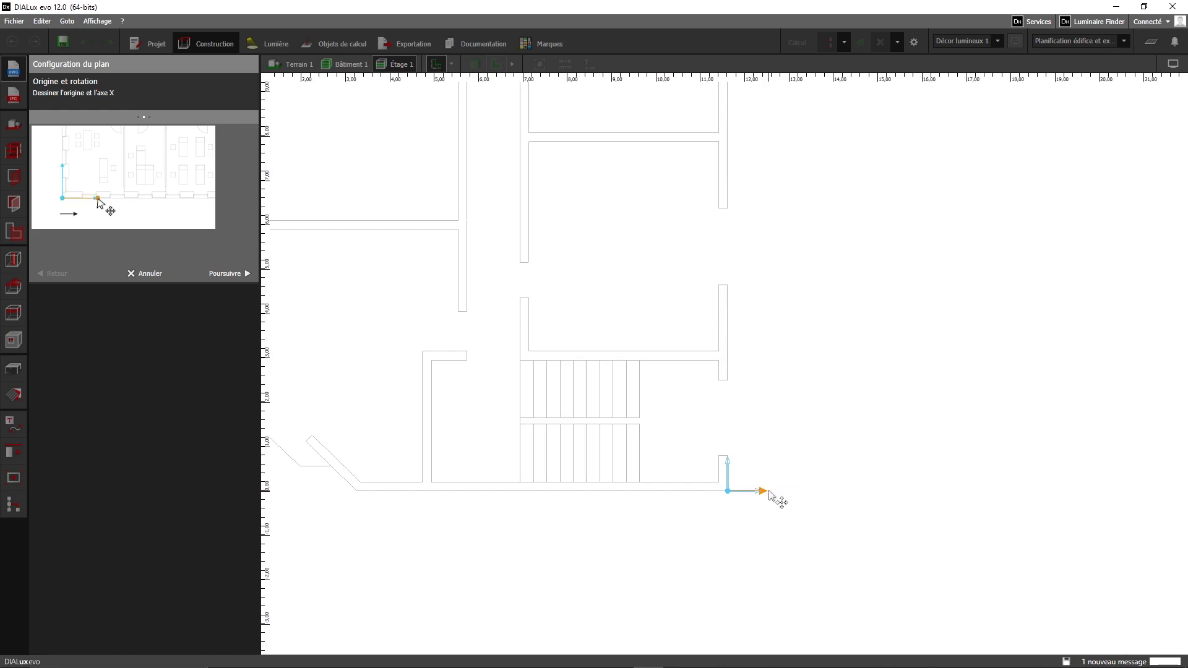
{"action": "left_click", "coordinate": [769, 494]}
- Set the plan's unit of measure to metres (Mètre) and finish the plan configuration
{"action": "scroll", "coordinate": [711, 370], "scroll_direction": "down", "scroll_amount": 3}
{"action": "scroll", "coordinate": [761, 442], "scroll_direction": "down", "scroll_amount": 3}
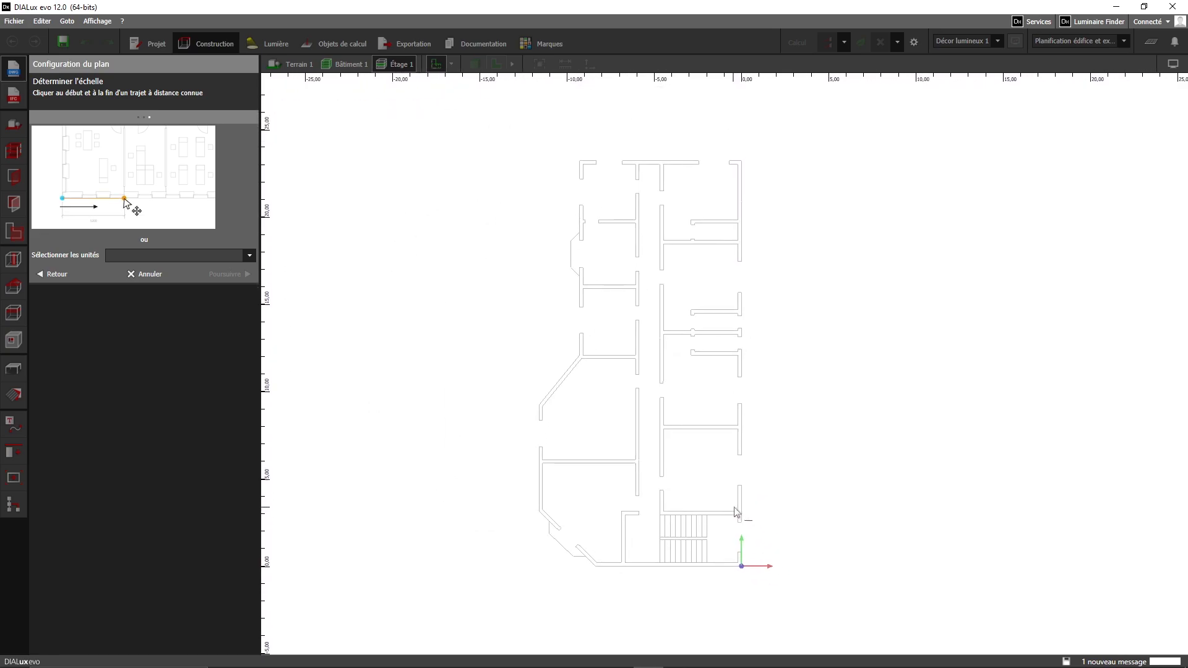
{"action": "scroll", "coordinate": [736, 512], "scroll_direction": "up", "scroll_amount": 2}
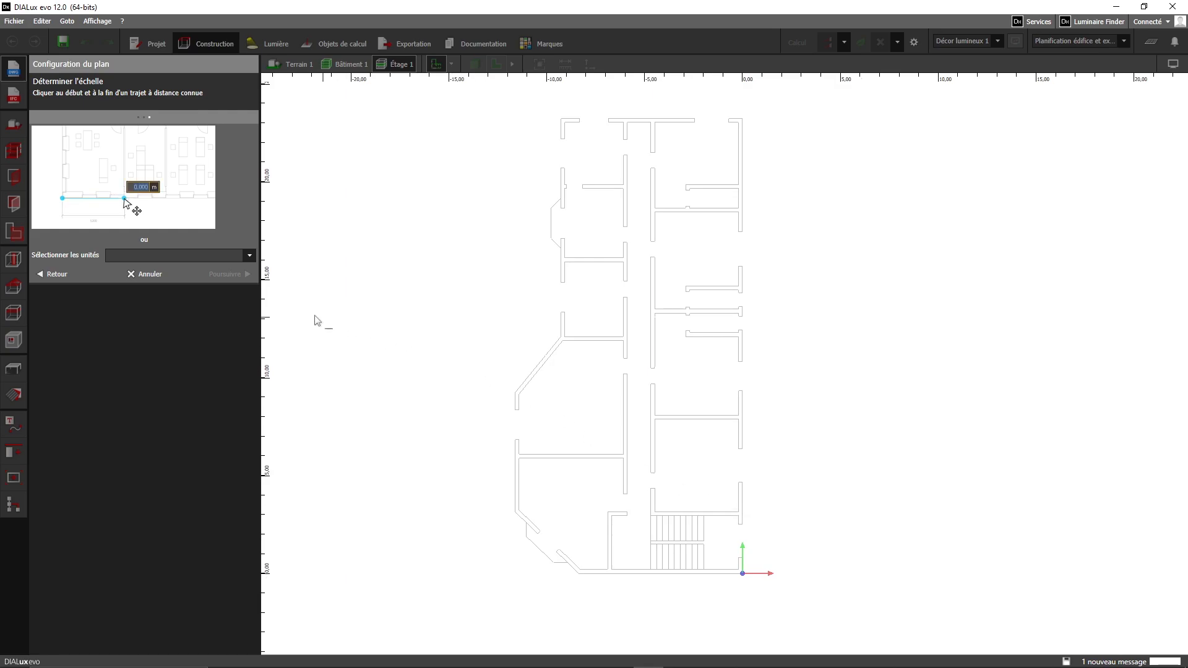
{"action": "left_click", "coordinate": [141, 256]}
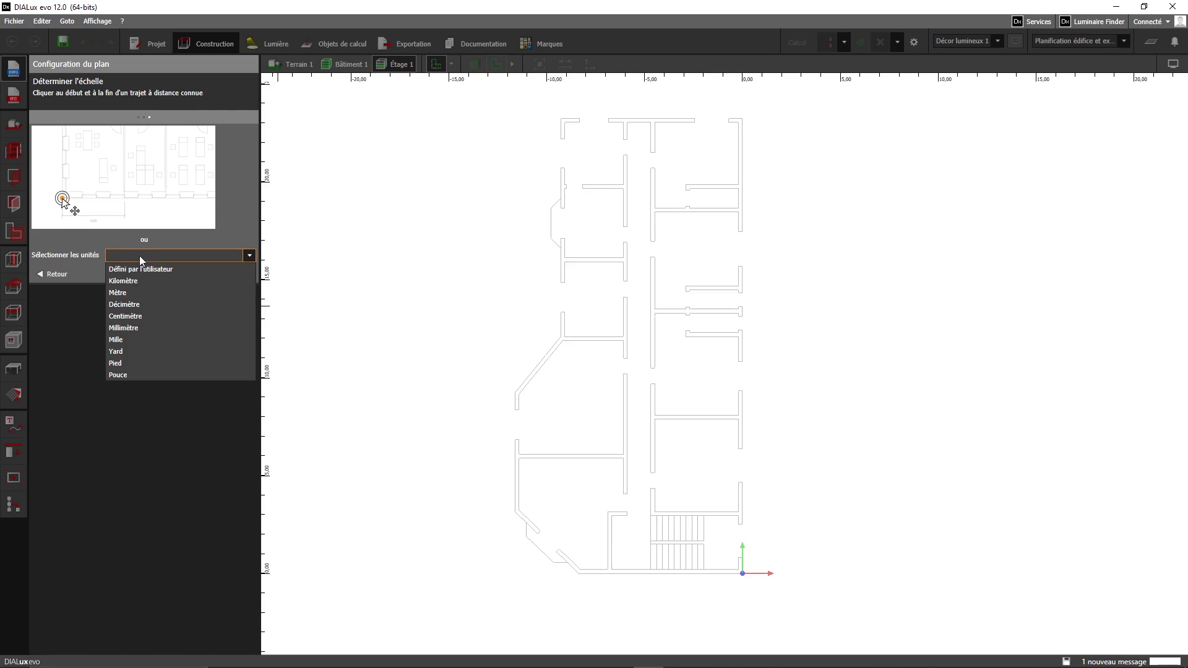
{"action": "left_click", "coordinate": [146, 294]}
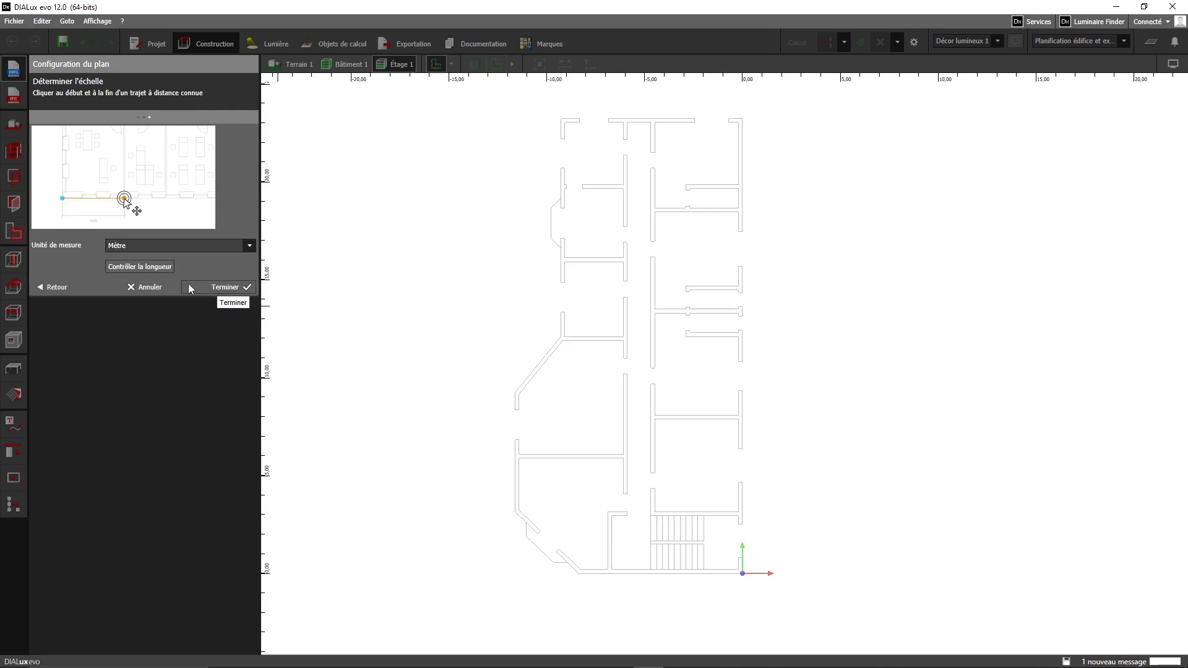
{"action": "left_click", "coordinate": [229, 288]}
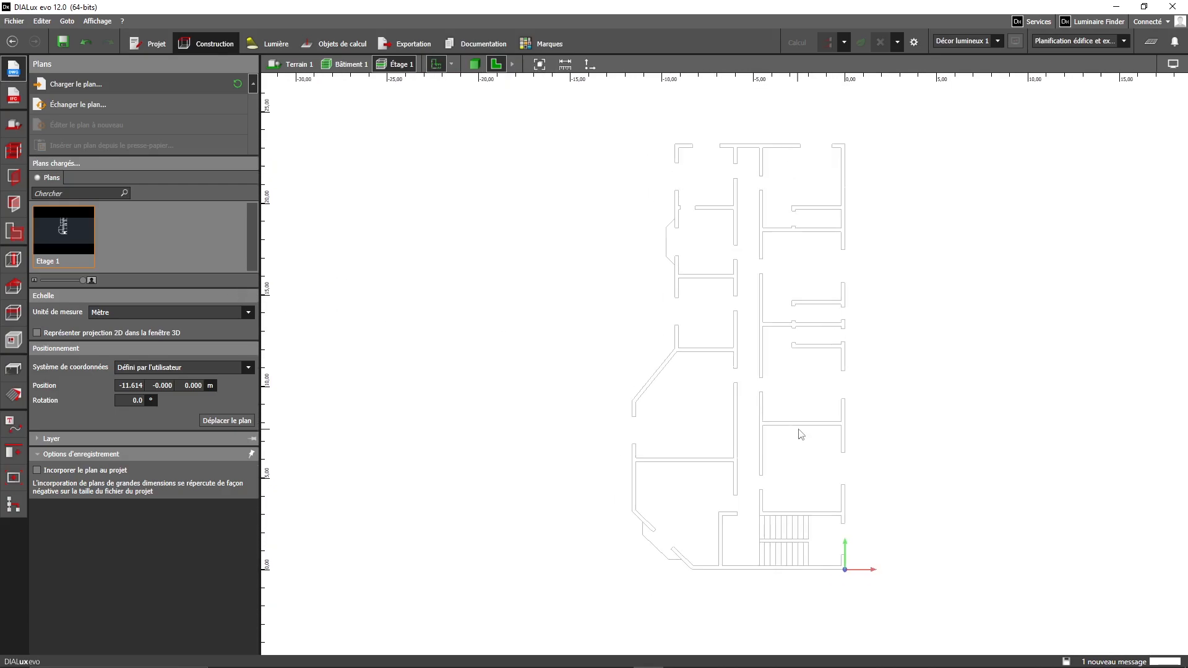
- Start a new exterior building contour at the origin, tracing the lower wall (8.361 m) and the lower-left diagonal (4.528 m)
{"action": "middle_click_drag", "start_coordinate": [795, 430], "coordinate": [699, 421]}
{"action": "scroll", "coordinate": [670, 393], "scroll_direction": "down", "scroll_amount": 2}
{"action": "scroll", "coordinate": [672, 433], "scroll_direction": "up", "scroll_amount": 1}
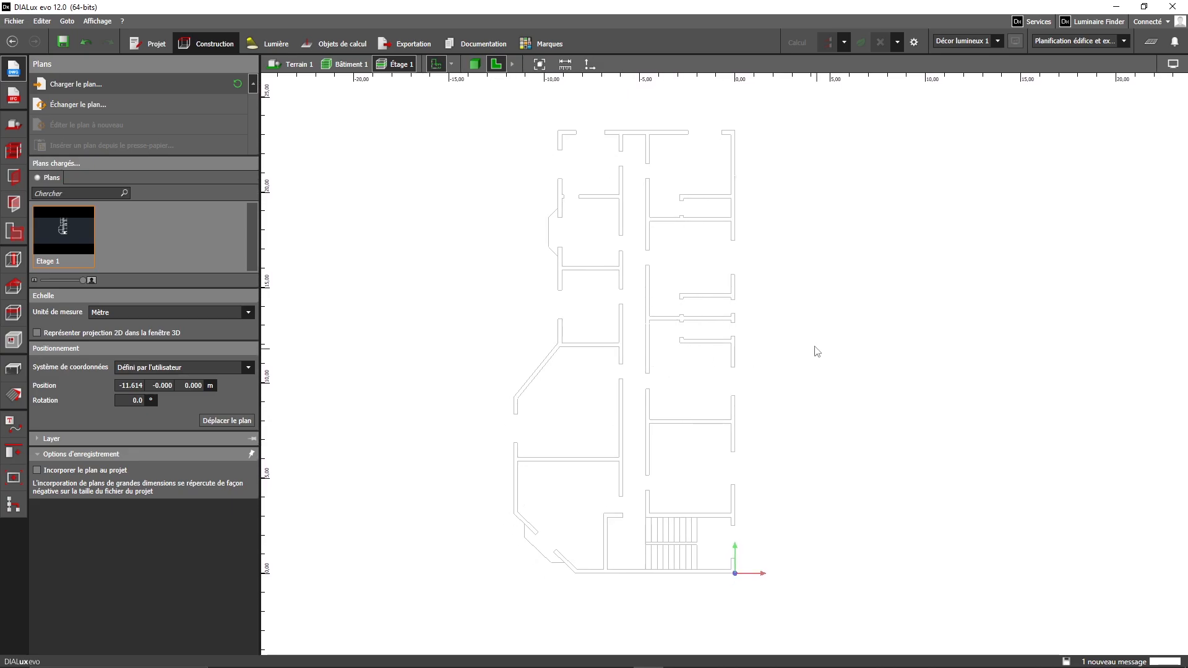
{"action": "middle_click_drag", "start_coordinate": [686, 369], "coordinate": [691, 368]}
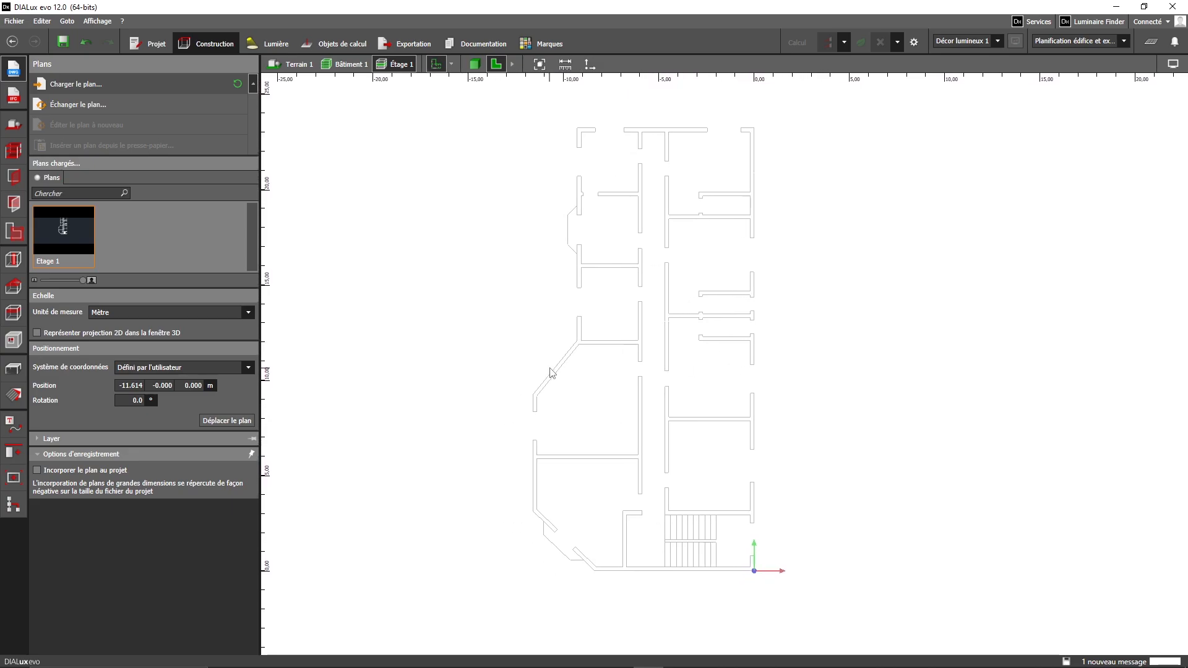
{"action": "left_click", "coordinate": [14, 151]}
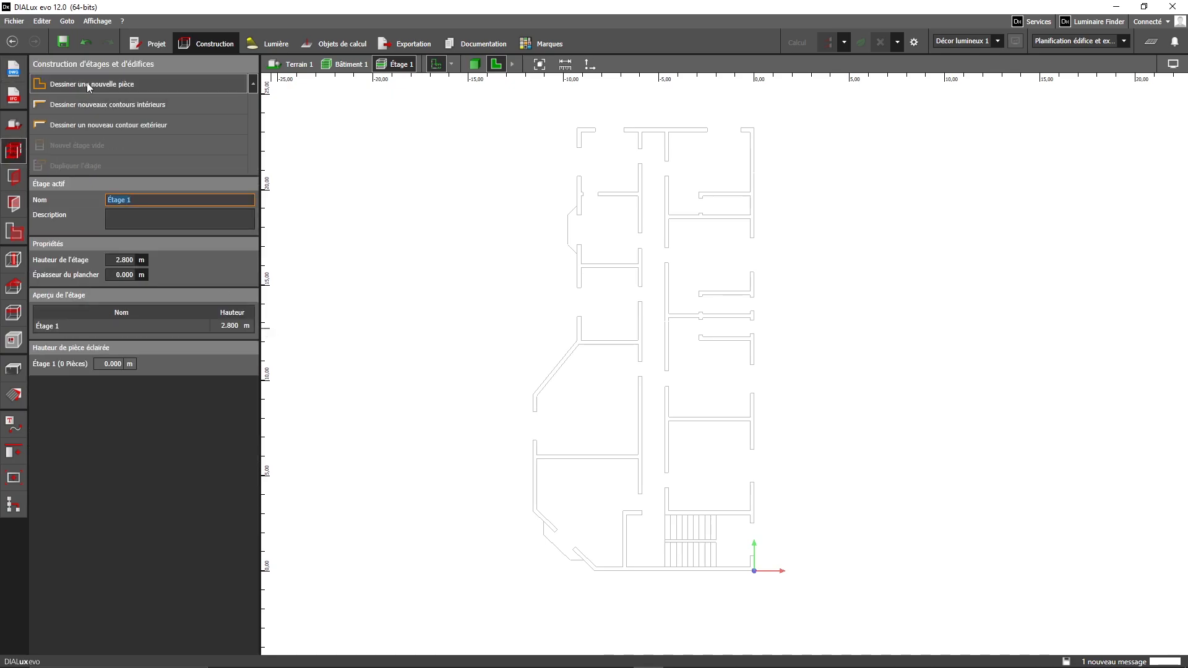
{"action": "left_click", "coordinate": [99, 124]}
{"action": "scroll", "coordinate": [712, 504], "scroll_direction": "up", "scroll_amount": 5}
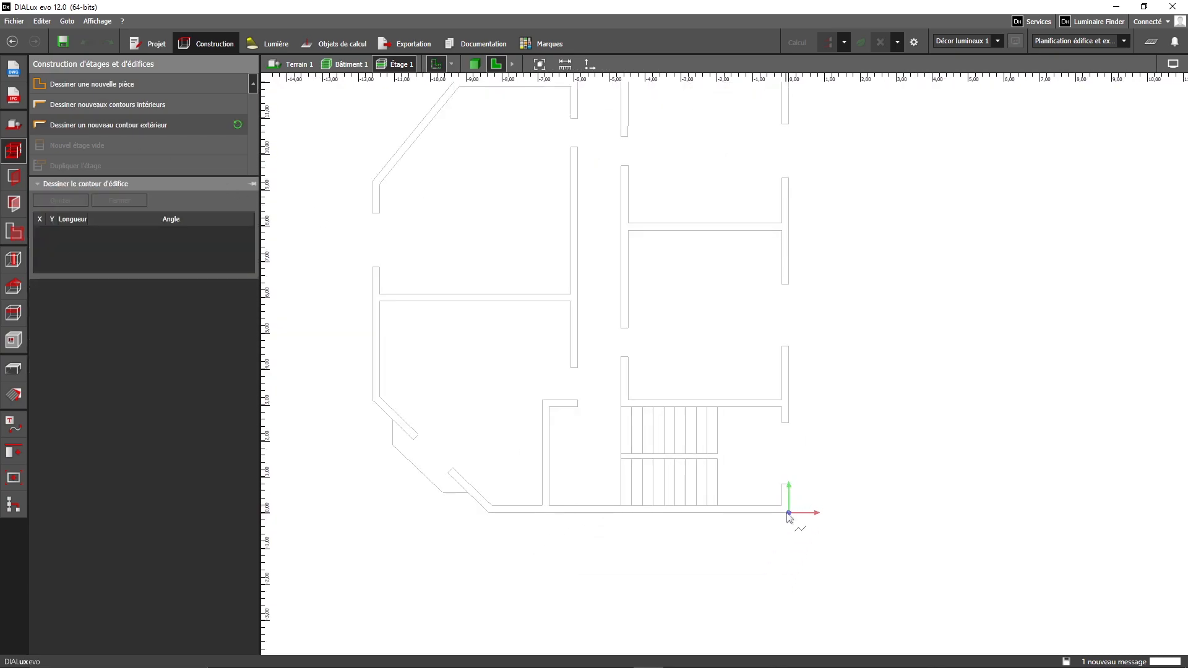
{"action": "left_click", "coordinate": [789, 512]}
{"action": "left_click", "coordinate": [489, 512]}
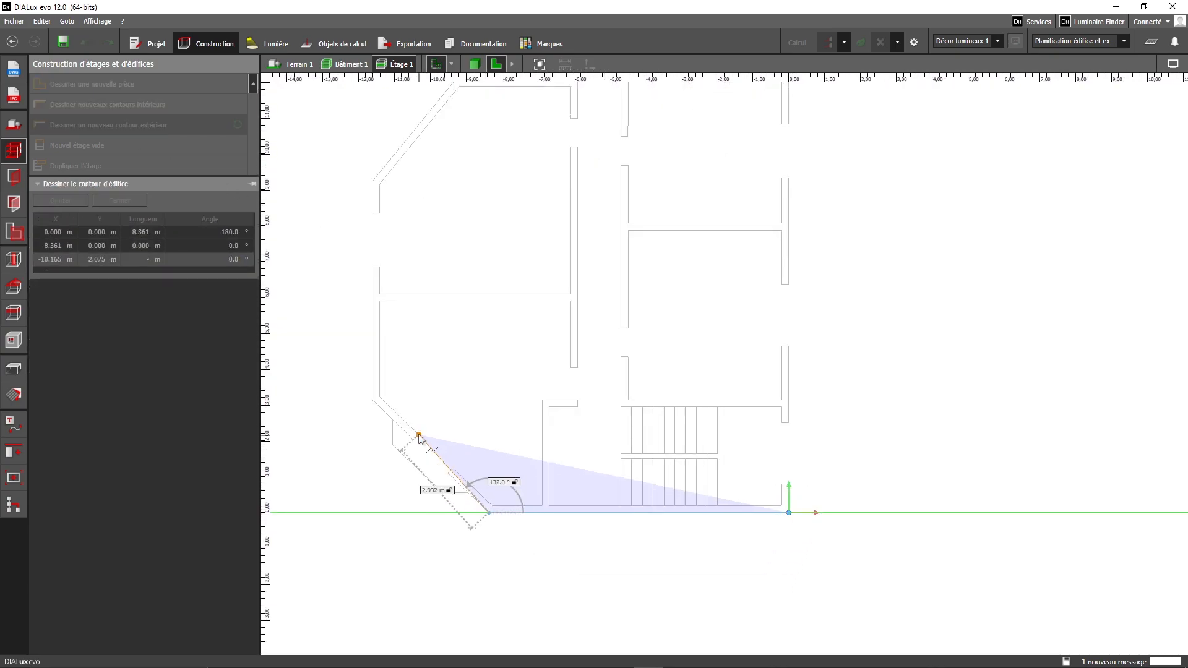
{"action": "left_click", "coordinate": [371, 401]}
- Continue the contour up the plan's left side: 6.088 m wall, 3.693 m diagonal, and 11.150 m wall to the upper-left corner
{"action": "middle_click_drag", "start_coordinate": [410, 191], "coordinate": [441, 389]}
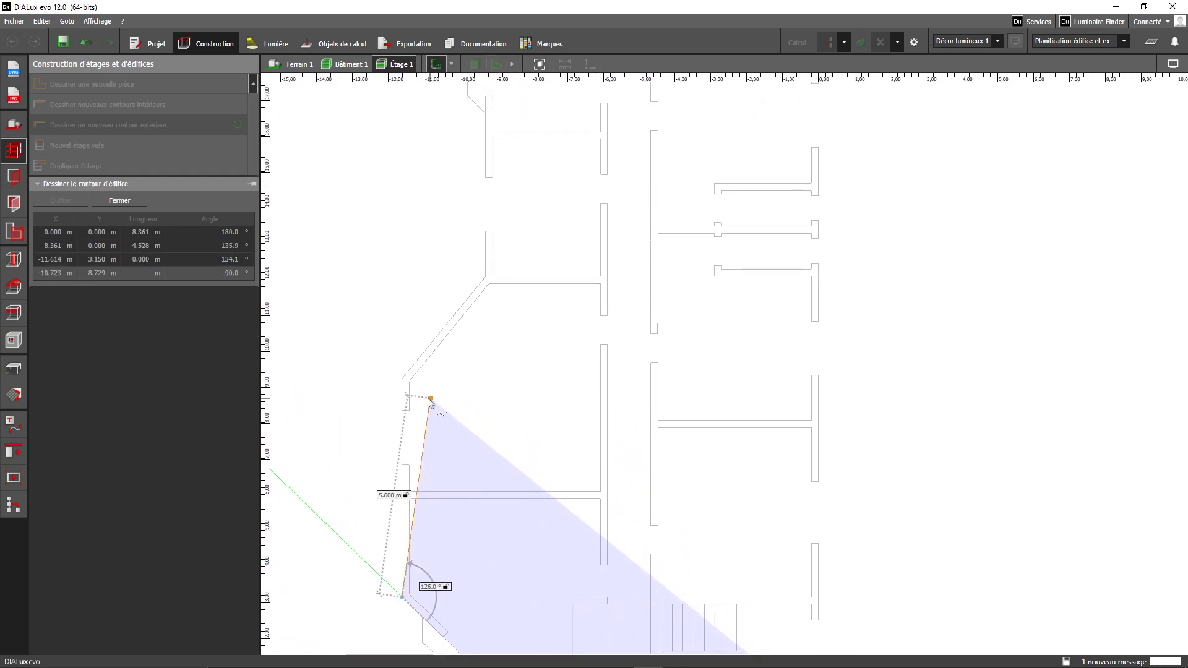
{"action": "left_click", "coordinate": [402, 379]}
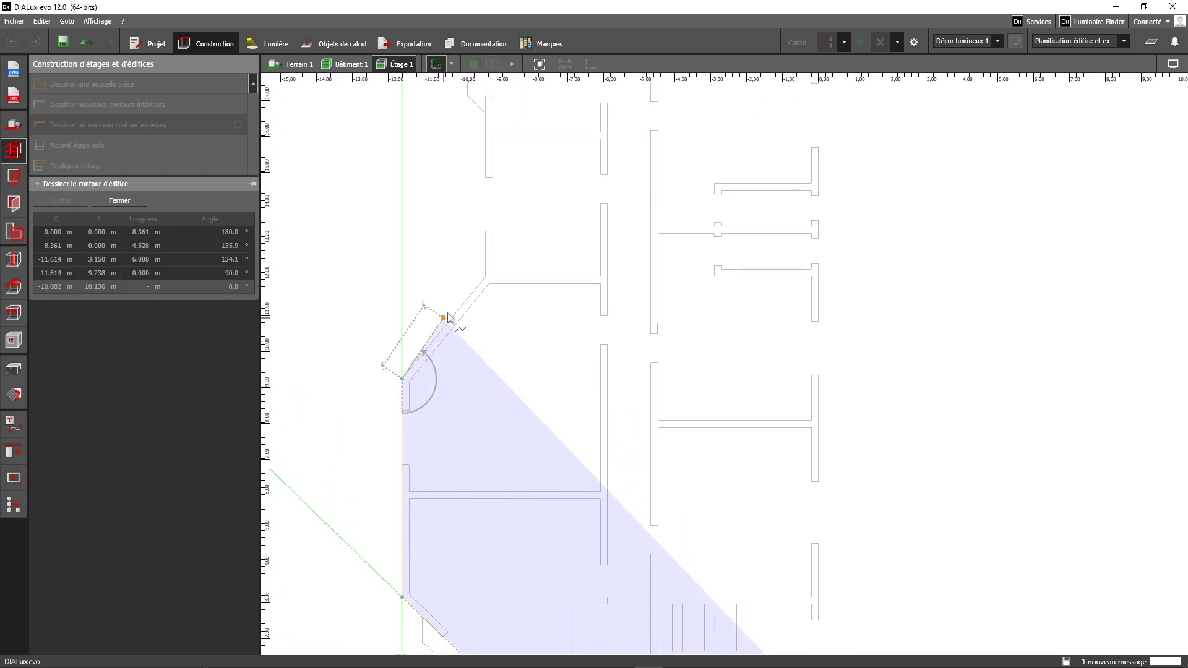
{"action": "left_click", "coordinate": [487, 276]}
{"action": "middle_click_drag", "start_coordinate": [507, 212], "coordinate": [527, 413]}
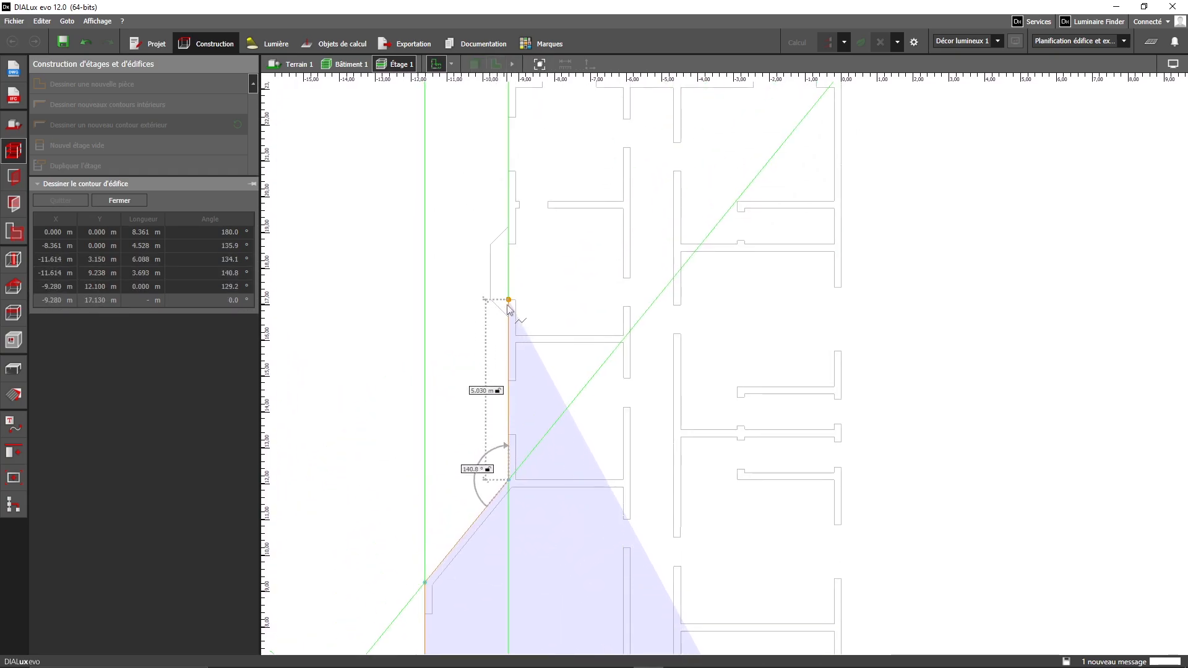
{"action": "middle_click_drag", "start_coordinate": [508, 235], "coordinate": [522, 556]}
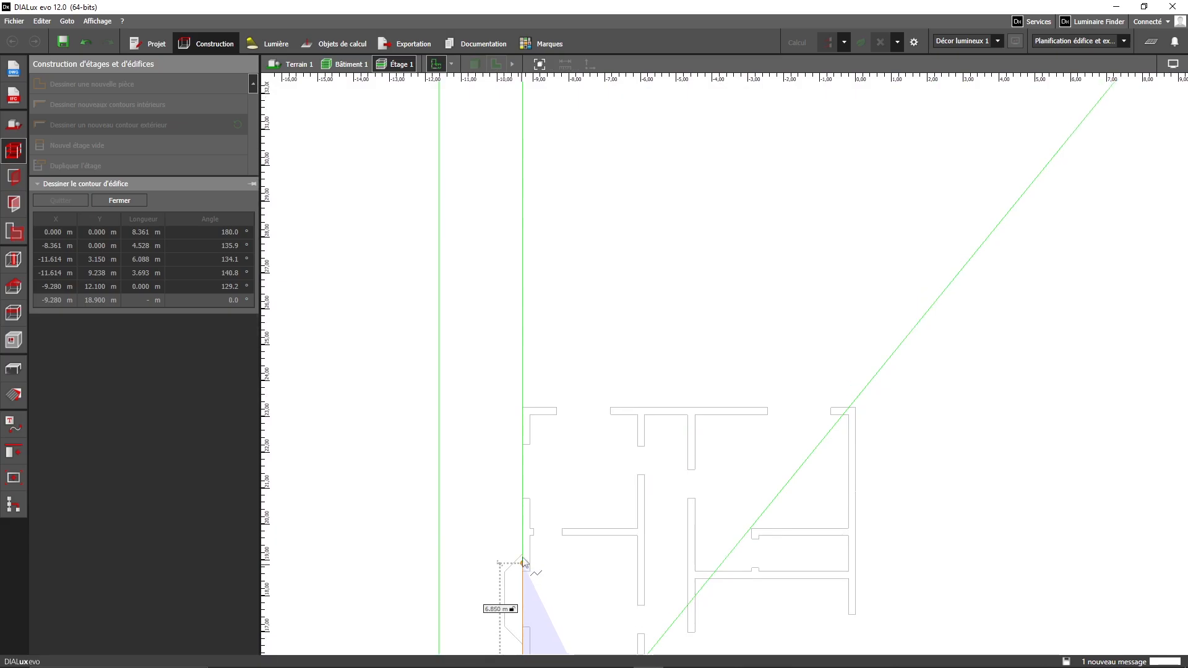
{"action": "left_click", "coordinate": [522, 404]}
- Trace the 9.280 m upper wall to the upper-right corner and close the contour polygon down the right side to the origin
{"action": "left_click", "coordinate": [854, 407]}
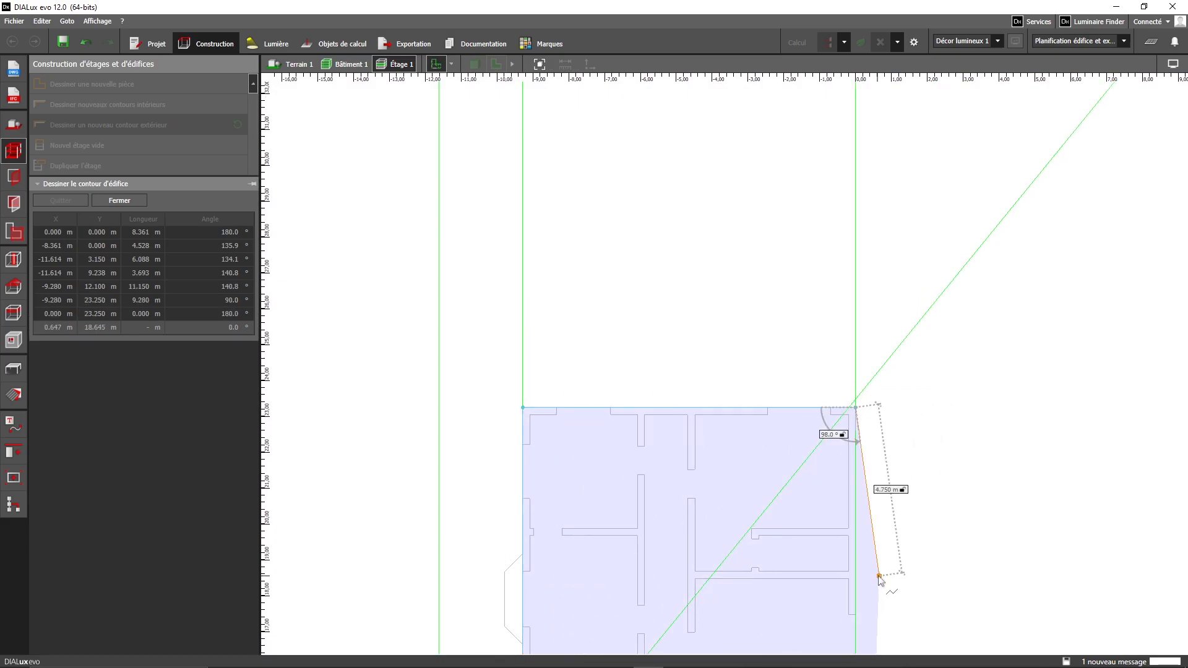
{"action": "middle_click_drag", "start_coordinate": [878, 578], "coordinate": [827, 250]}
{"action": "middle_click_drag", "start_coordinate": [795, 464], "coordinate": [777, 264]}
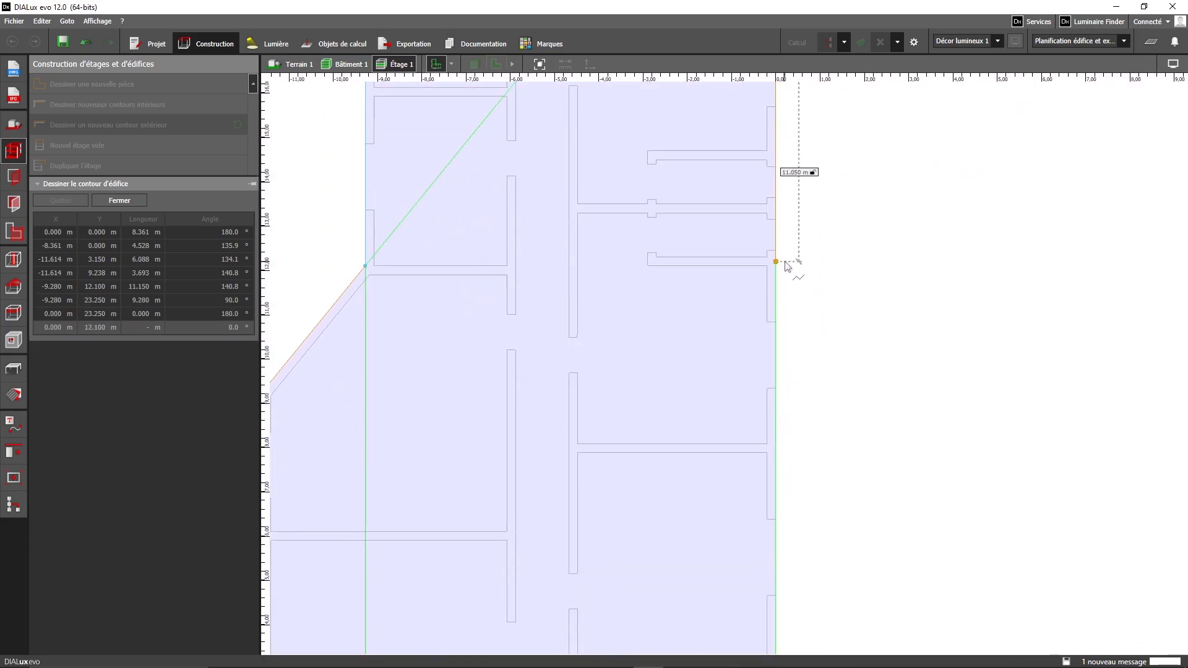
{"action": "scroll", "coordinate": [776, 265], "scroll_direction": "down", "scroll_amount": 2}
{"action": "middle_click_drag", "start_coordinate": [790, 491], "coordinate": [831, 331]}
{"action": "right_click", "coordinate": [834, 336]}
{"action": "left_click", "coordinate": [865, 340]}
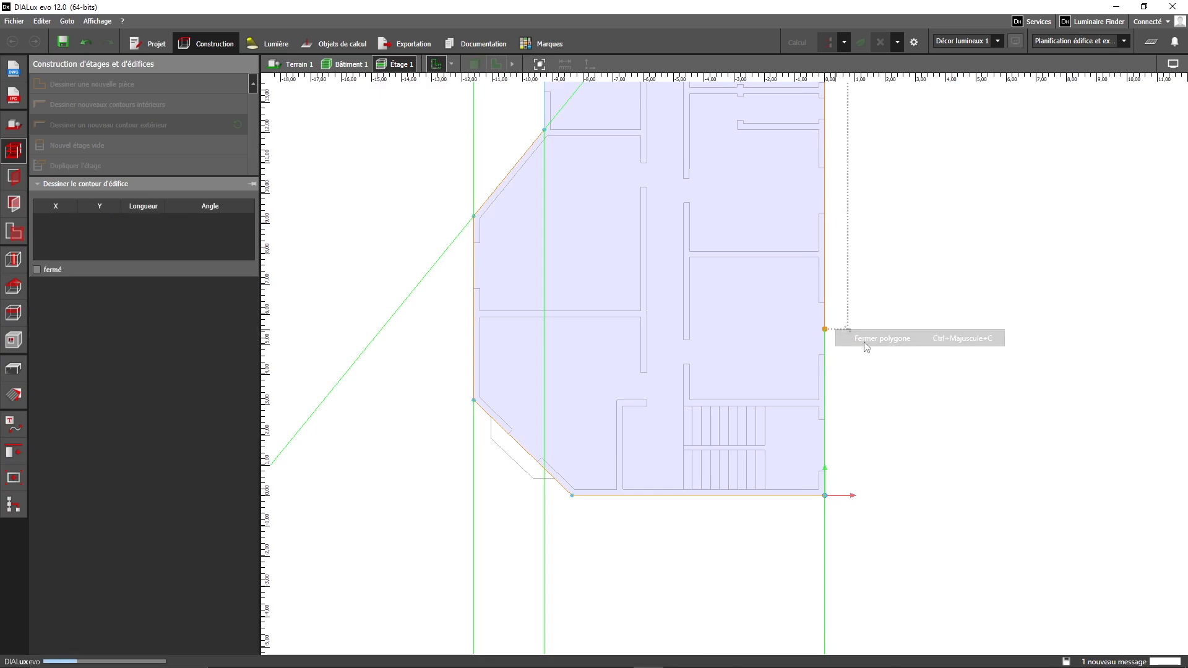
- Draw an interior contour for the left-side room along the 3.693 m exterior diagonal with 5.334, 5.800, 3.105 and 3.527 m walls, and close the polygon
{"action": "middle_click_drag", "start_coordinate": [759, 387], "coordinate": [748, 451]}
{"action": "scroll", "coordinate": [747, 452], "scroll_direction": "up", "scroll_amount": 2}
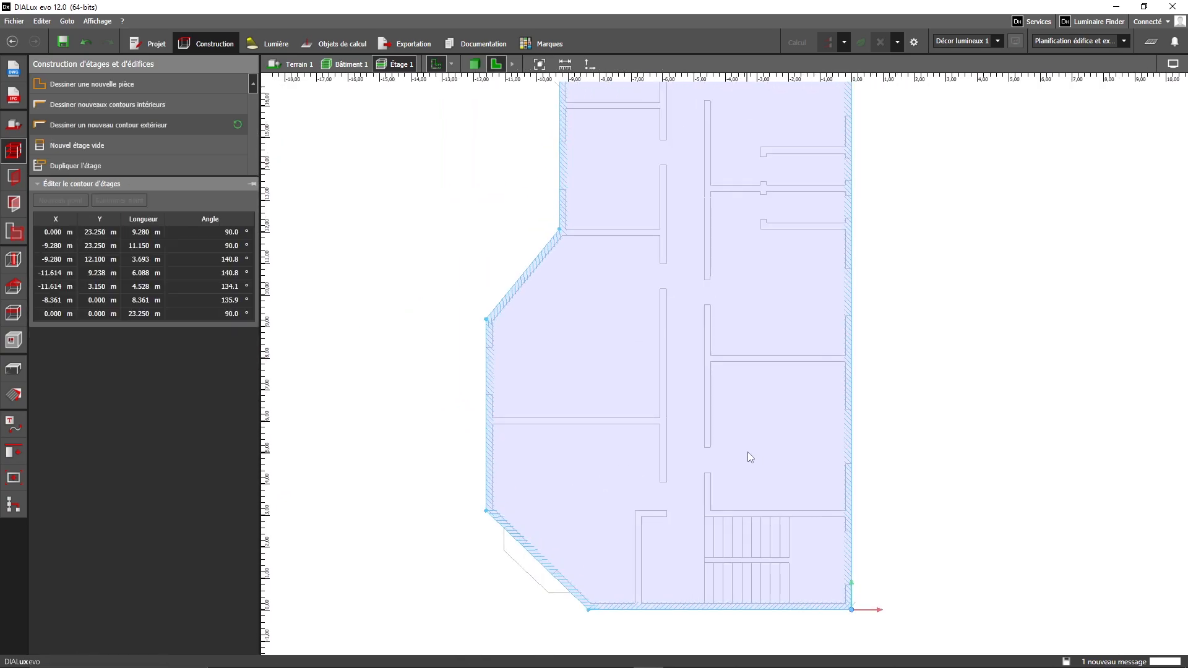
{"action": "left_click", "coordinate": [218, 104]}
{"action": "middle_click_drag", "start_coordinate": [623, 351], "coordinate": [620, 317]}
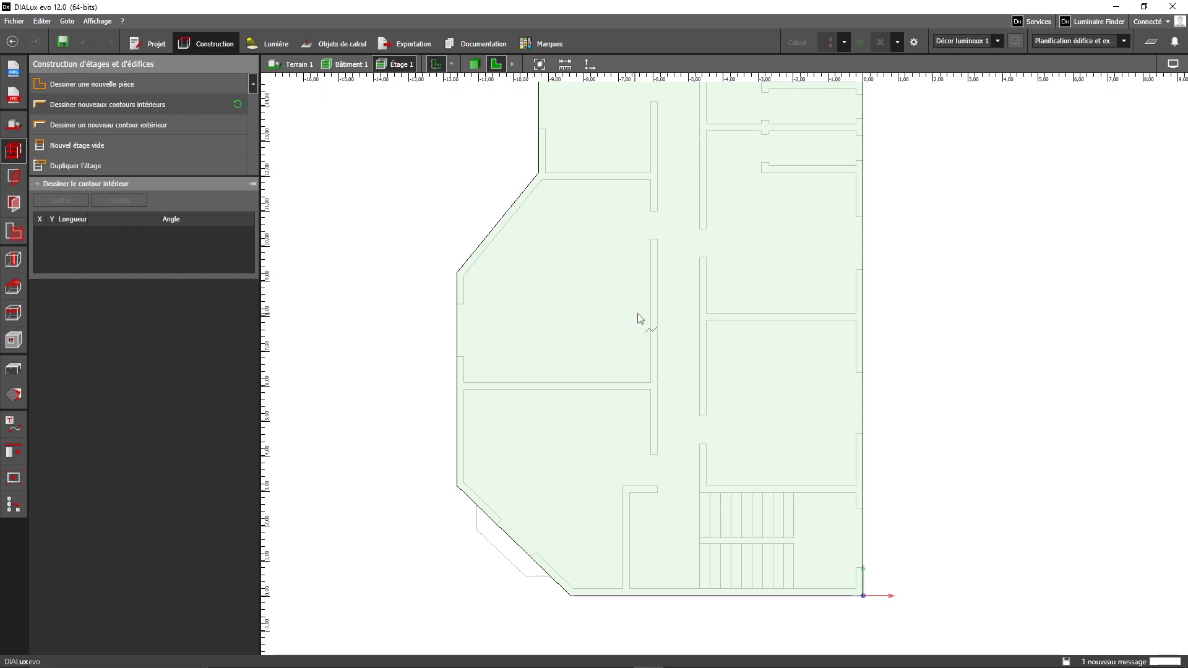
{"action": "left_click", "coordinate": [464, 383]}
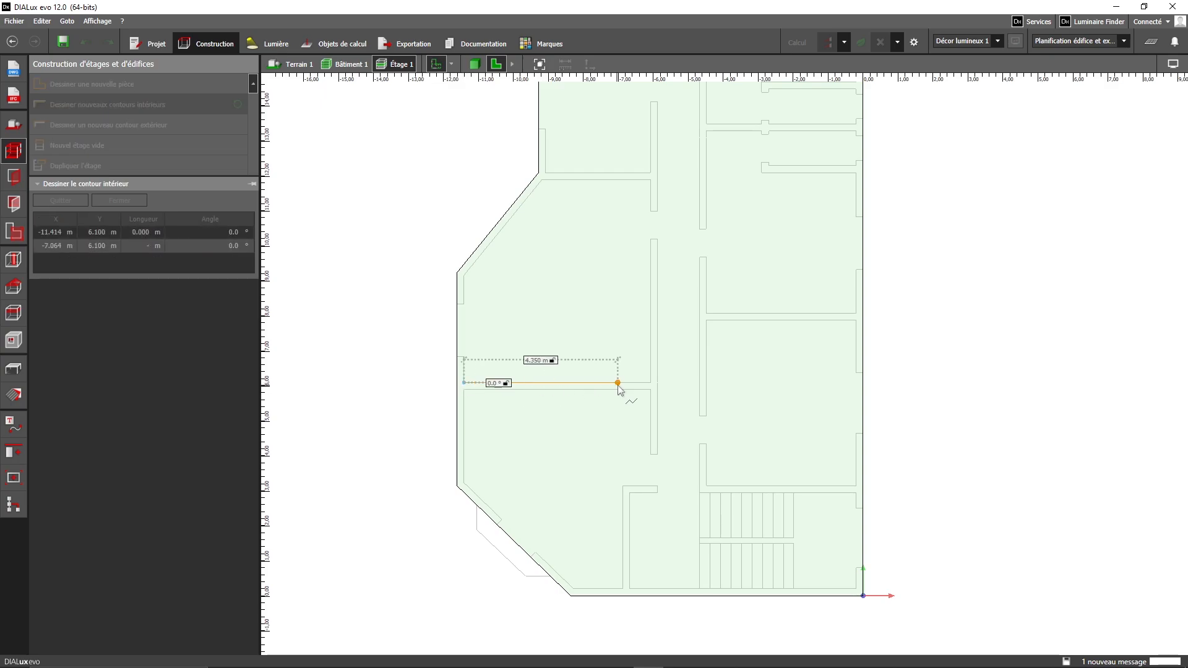
{"action": "left_click", "coordinate": [650, 383]}
{"action": "left_click", "coordinate": [650, 179]}
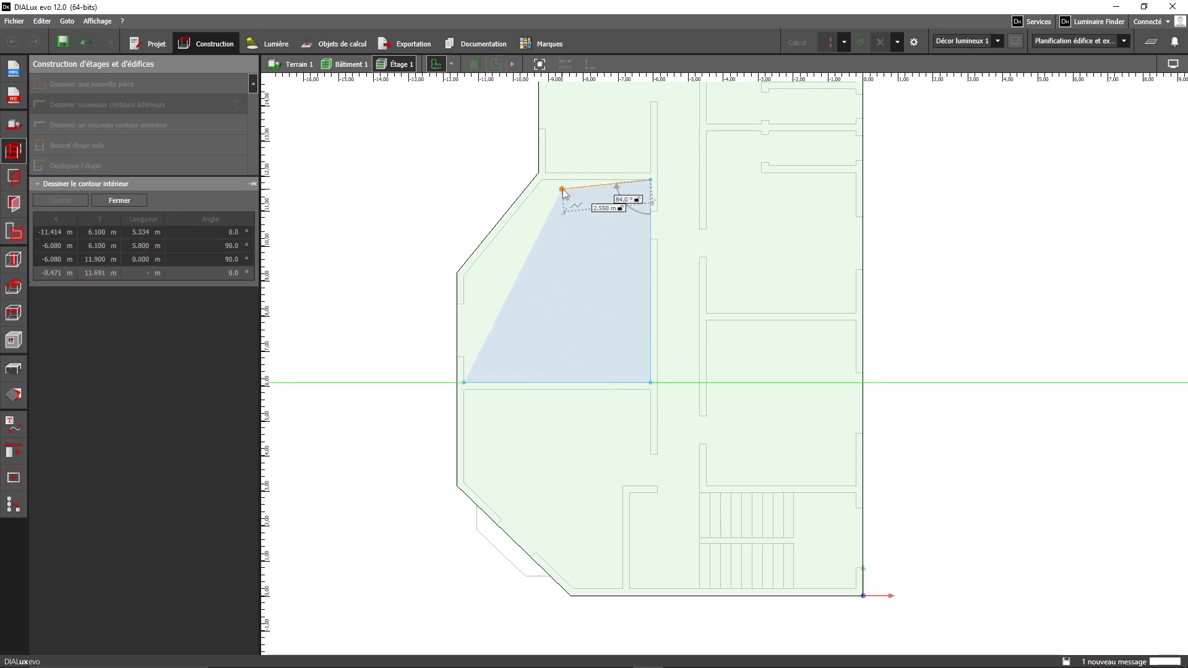
{"action": "left_click", "coordinate": [541, 179]}
{"action": "left_click", "coordinate": [465, 277]}
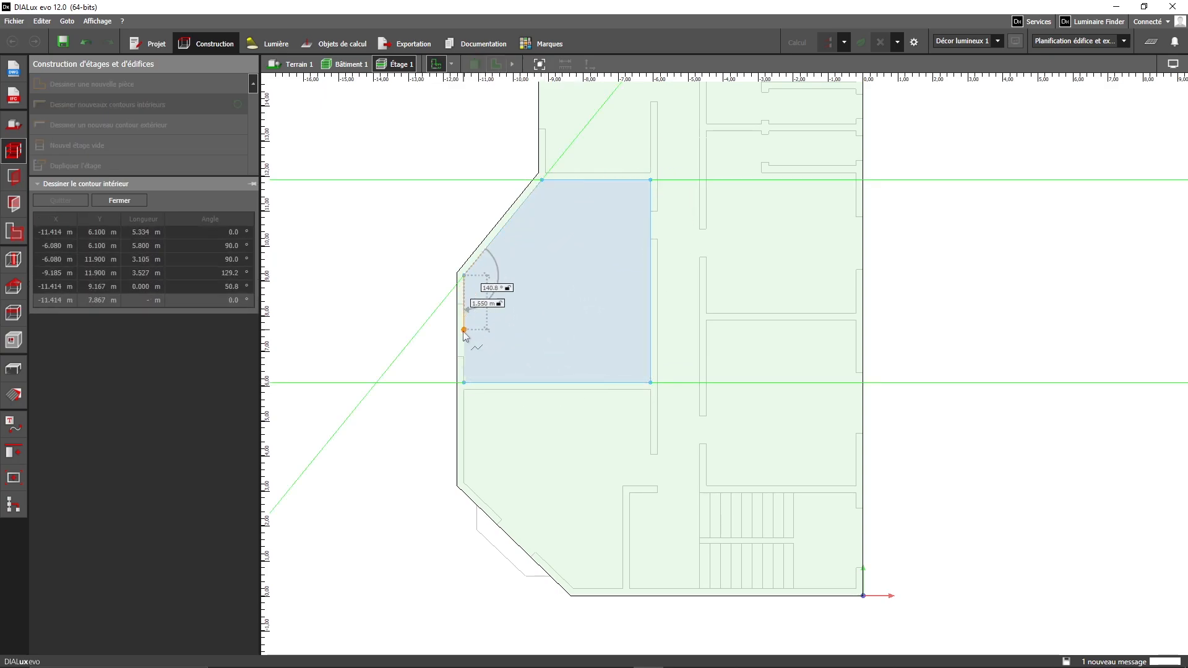
{"action": "right_click", "coordinate": [490, 348]}
{"action": "left_click", "coordinate": [565, 358]}
- Start the interior contour of the lower-left room directly below Pièce 2, tracing its 5.334 m upper wall and 2.750 m right wall
{"action": "right_click_drag", "start_coordinate": [613, 389], "coordinate": [557, 386]}
{"action": "scroll", "coordinate": [540, 300], "scroll_direction": "down", "scroll_amount": 2}
{"action": "right_click_drag", "start_coordinate": [540, 301], "coordinate": [566, 278]}
{"action": "scroll", "coordinate": [563, 315], "scroll_direction": "up", "scroll_amount": 2}
{"action": "scroll", "coordinate": [563, 314], "scroll_direction": "up", "scroll_amount": 1}
{"action": "scroll", "coordinate": [559, 334], "scroll_direction": "down", "scroll_amount": 1}
{"action": "right_click_drag", "start_coordinate": [560, 334], "coordinate": [531, 367]}
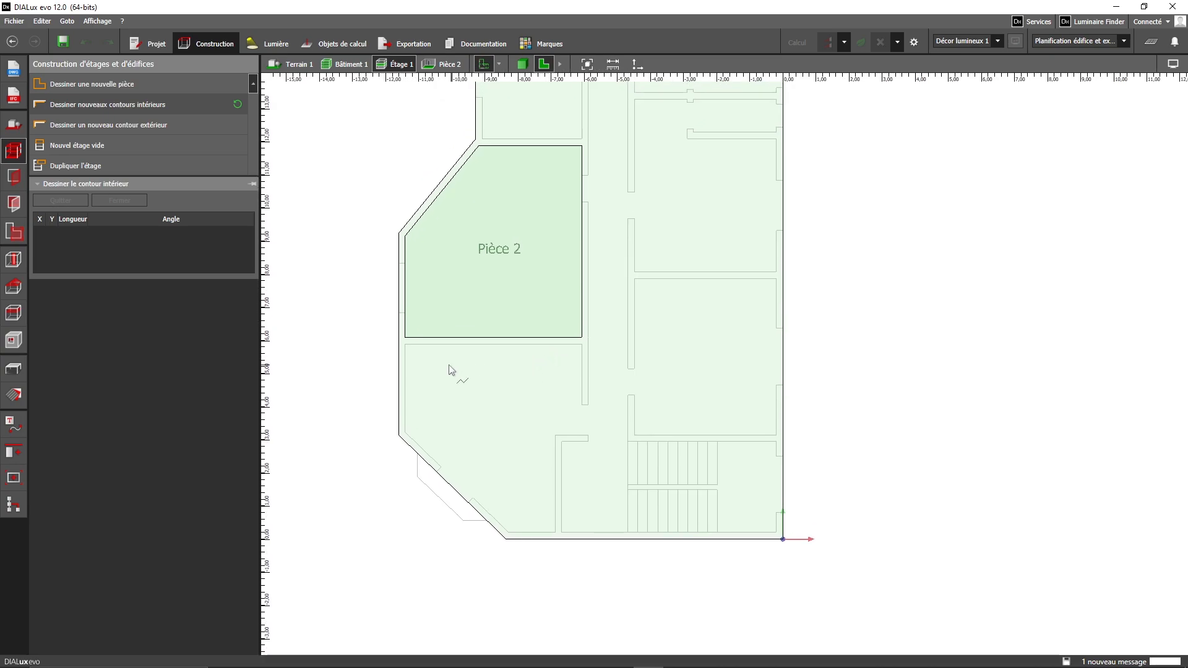
{"action": "left_click", "coordinate": [405, 345]}
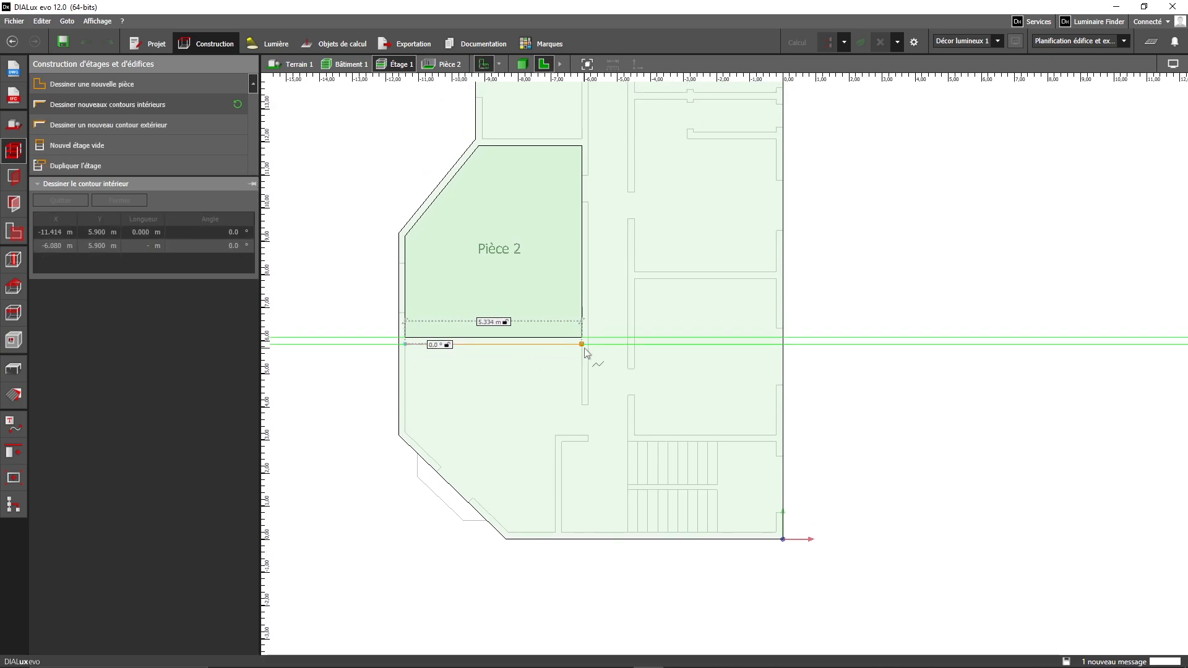
{"action": "left_click", "coordinate": [582, 344]}
{"action": "left_click", "coordinate": [581, 435]}
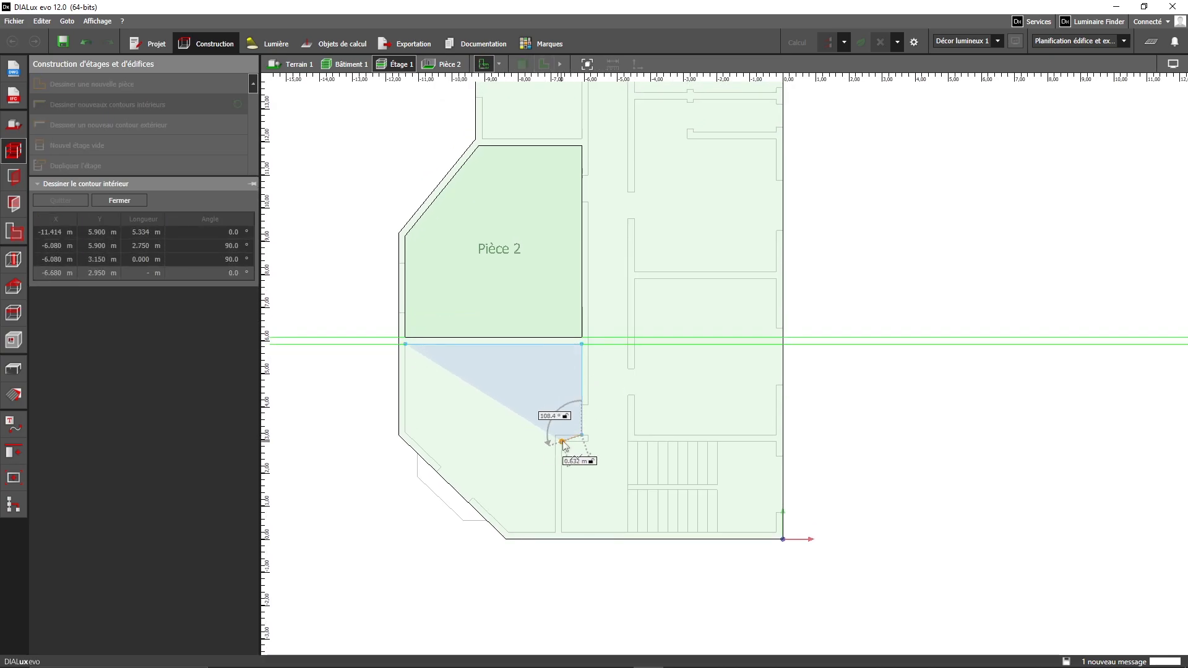
- Continue the lower-left room's contour around the notch with 0.800, 2.950 and 1.400 m segments and a 4.363 m diagonal, and close the polygon
{"action": "left_click", "coordinate": [555, 435]}
{"action": "left_click", "coordinate": [555, 532]}
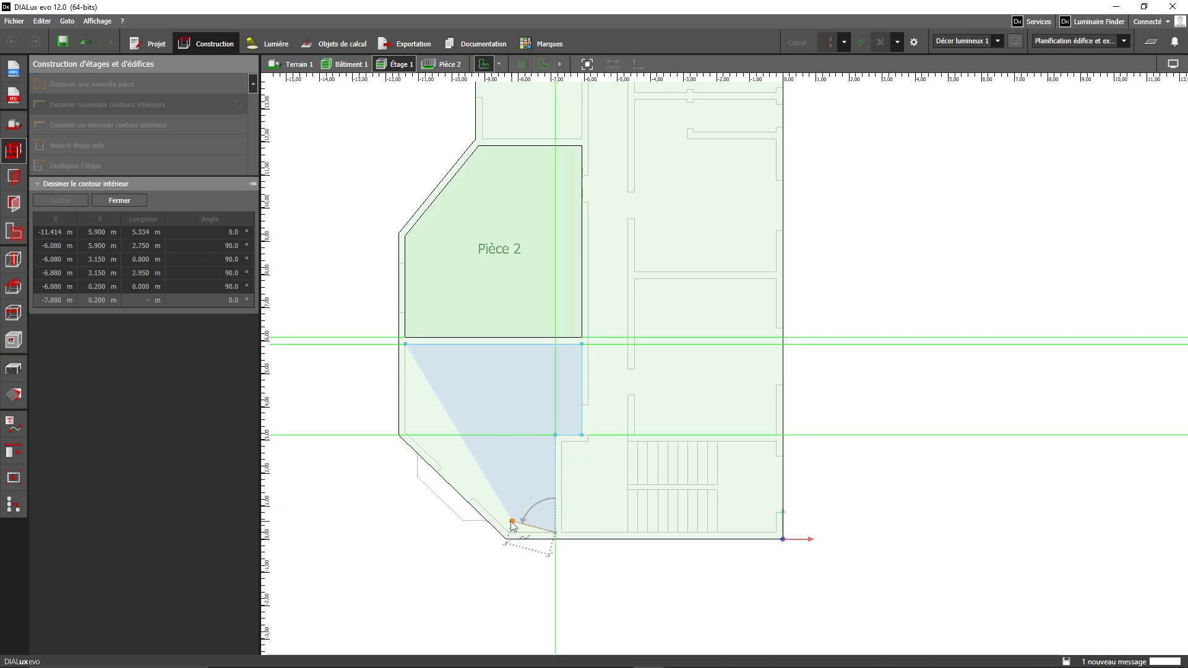
{"action": "left_click", "coordinate": [509, 533]}
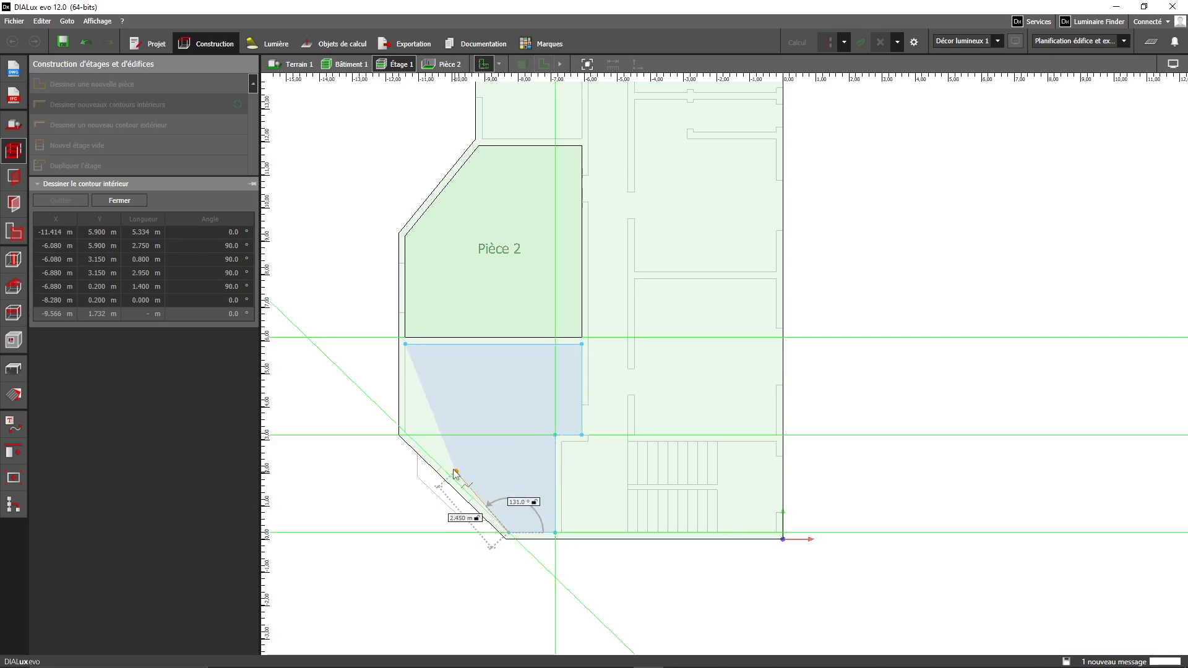
{"action": "left_click", "coordinate": [403, 434]}
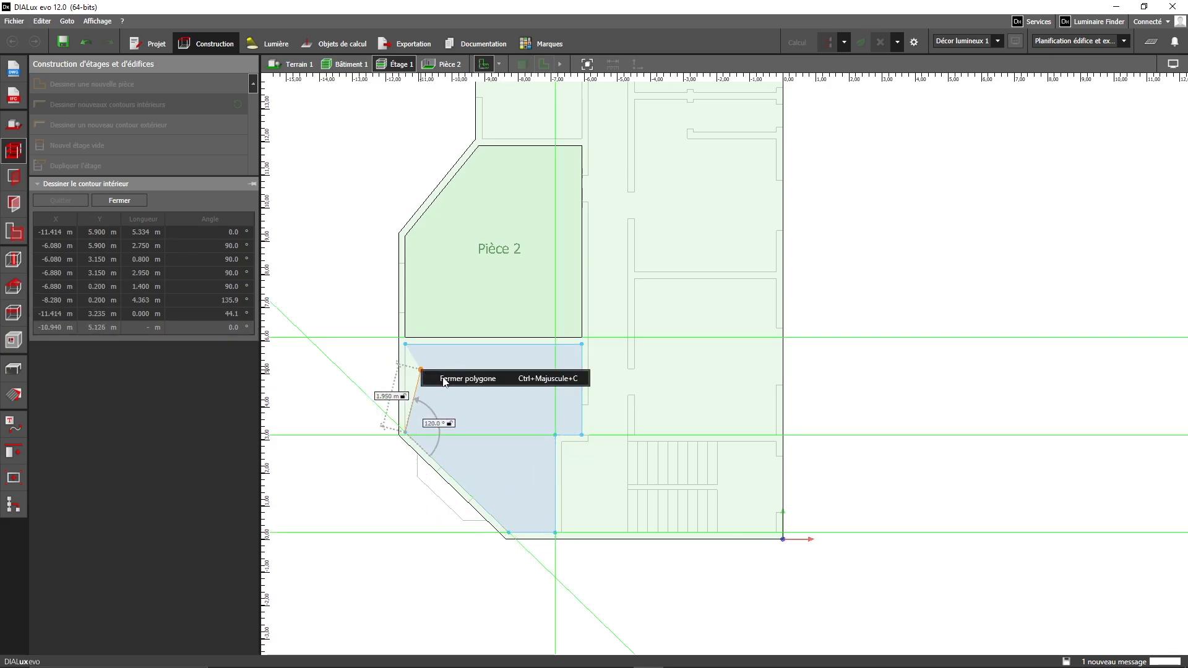
{"action": "left_click", "coordinate": [441, 379]}
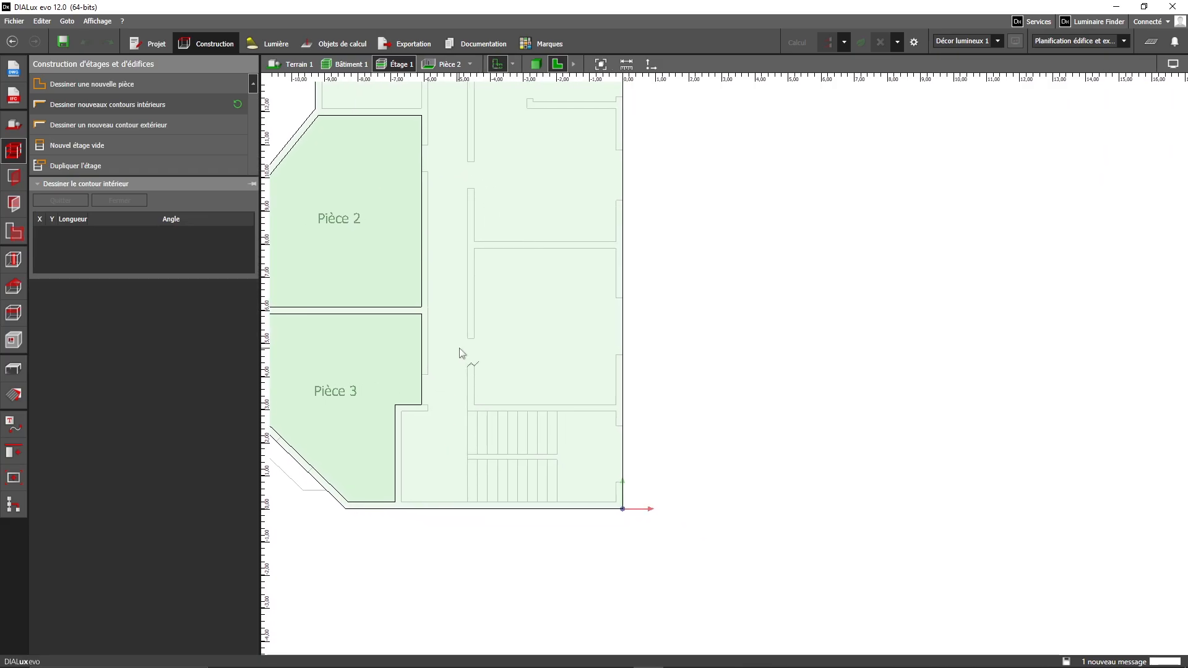
- Draw a closed interior contour for the rectangular room directly above Pièce 2, with a 3.000 m upper wall and a 3.830 m right wall
{"action": "middle_click_drag", "start_coordinate": [459, 349], "coordinate": [545, 499]}
{"action": "scroll", "coordinate": [530, 368], "scroll_direction": "down", "scroll_amount": 3}
{"action": "middle_click_drag", "start_coordinate": [531, 375], "coordinate": [564, 500]}
{"action": "scroll", "coordinate": [493, 363], "scroll_direction": "up", "scroll_amount": 4}
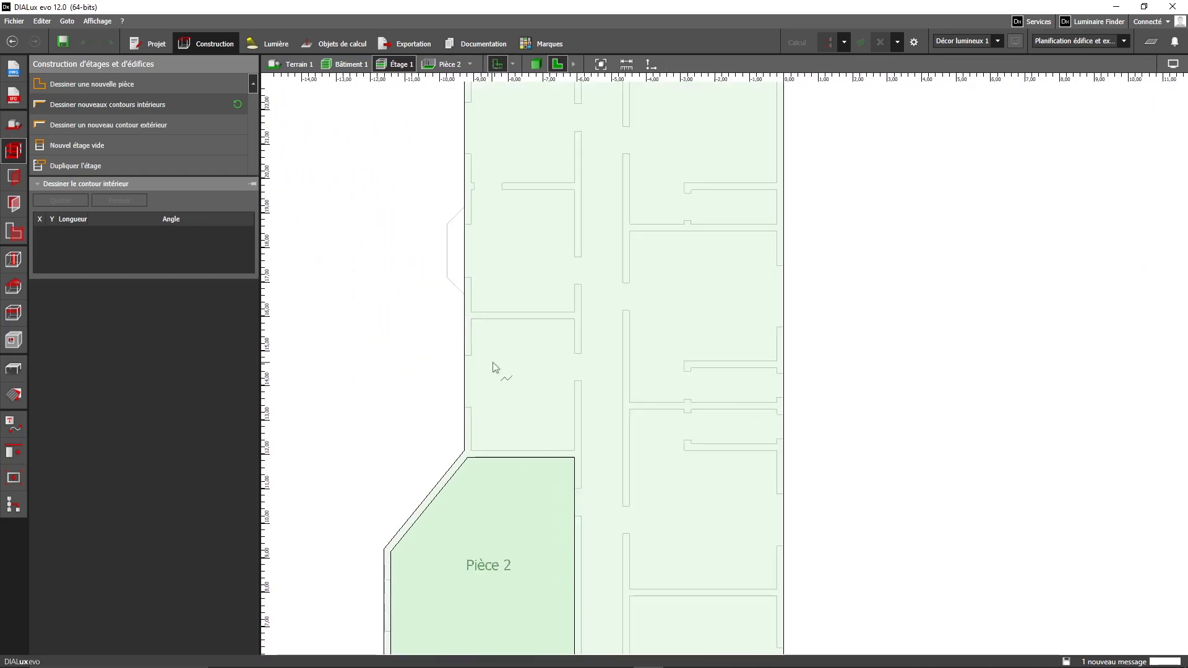
{"action": "left_click", "coordinate": [468, 314]}
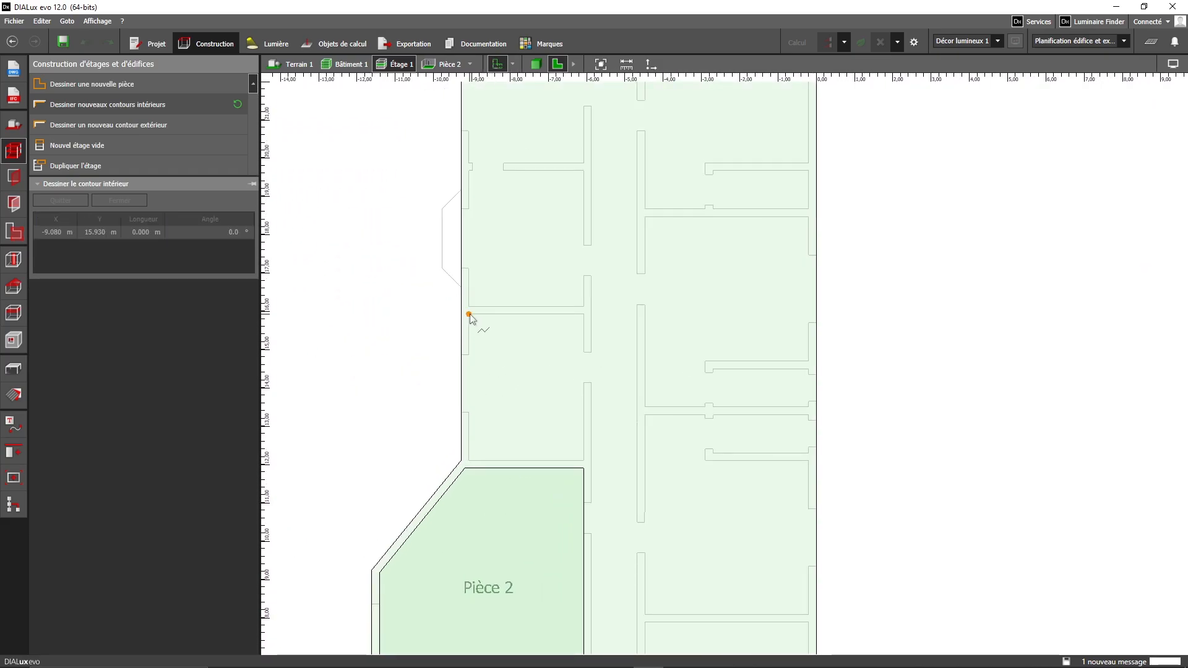
{"action": "left_click", "coordinate": [584, 314]}
{"action": "left_click", "coordinate": [583, 461]}
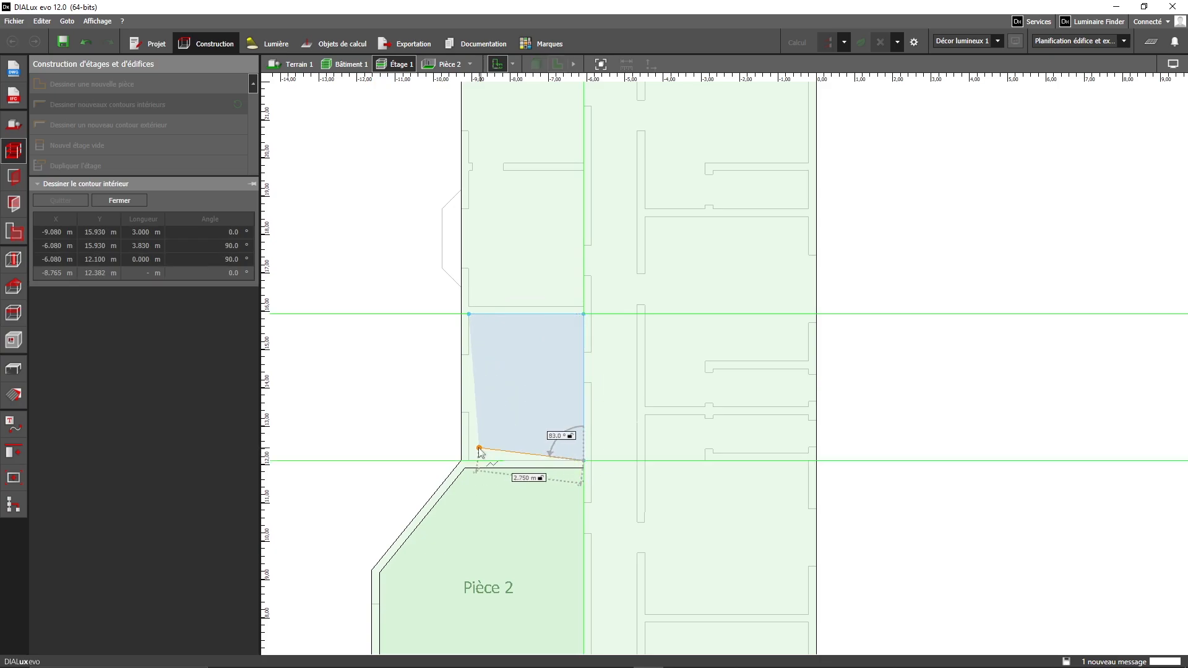
{"action": "left_click", "coordinate": [469, 461]}
{"action": "right_click", "coordinate": [501, 388]}
{"action": "left_click", "coordinate": [537, 397]}
- Start the contour of the L-shaped room across the corridor from Pièce 2, tracing its 1.580 m upper wall, 1.200 m recess and 2.700 m wall
{"action": "middle_click_drag", "start_coordinate": [637, 415], "coordinate": [474, 298]}
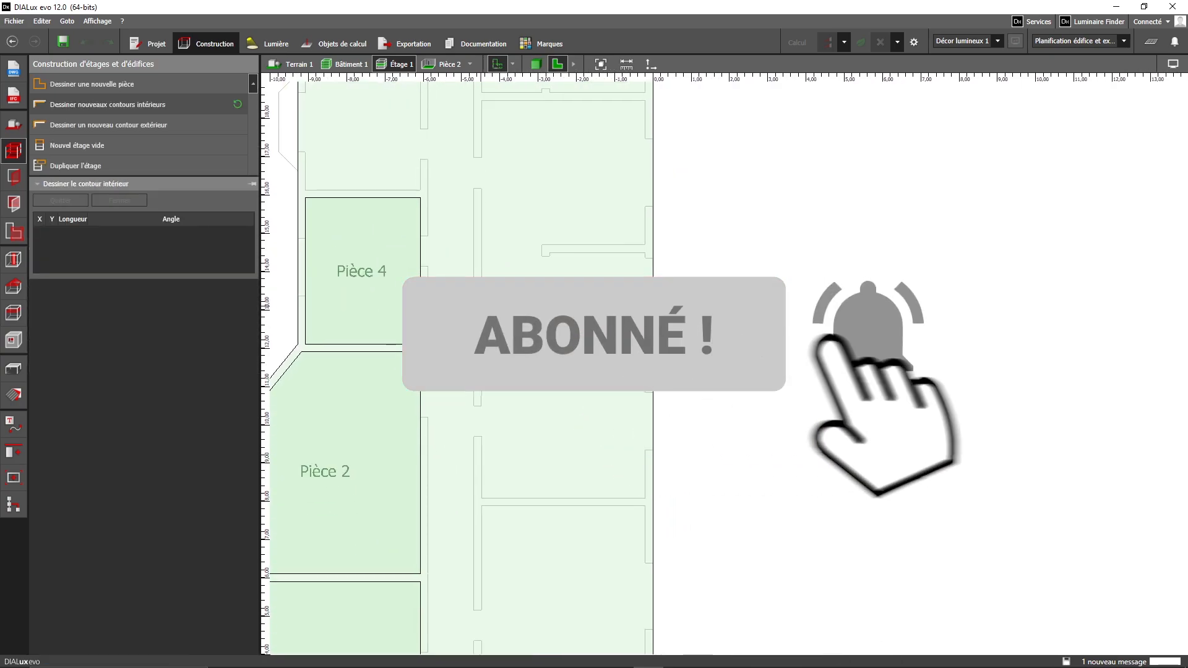
{"action": "left_click", "coordinate": [481, 298]}
{"action": "left_click", "coordinate": [542, 301]}
{"action": "key", "text": "BackSpace"}
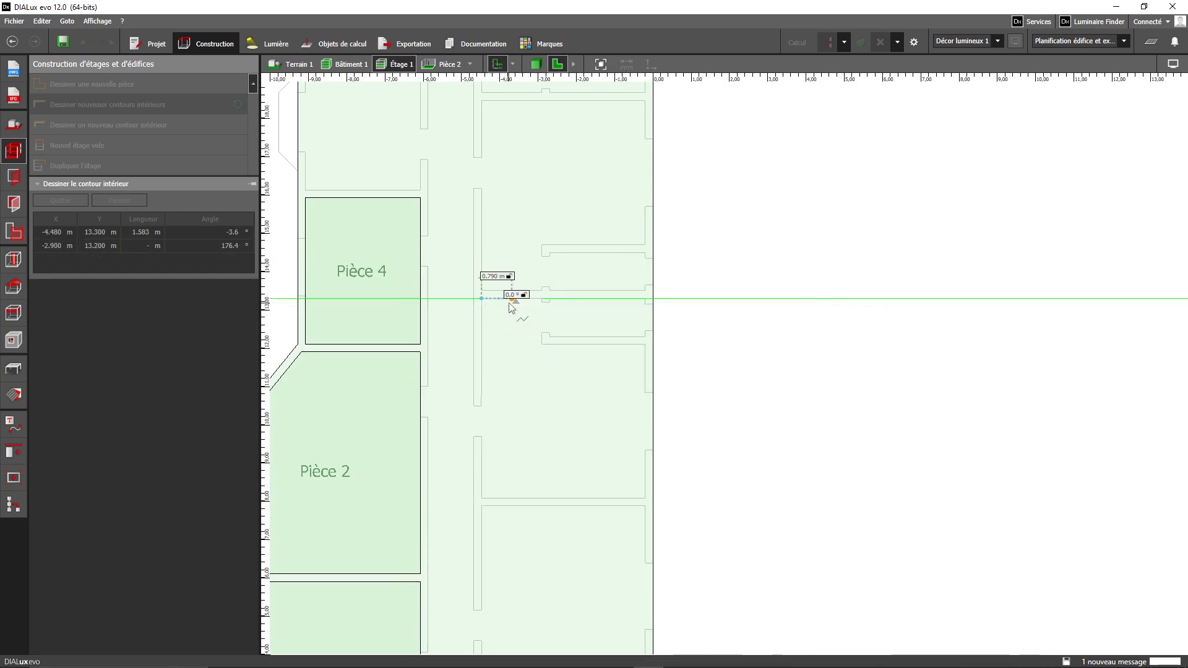
{"action": "scroll", "coordinate": [550, 297], "scroll_direction": "up", "scroll_amount": 5}
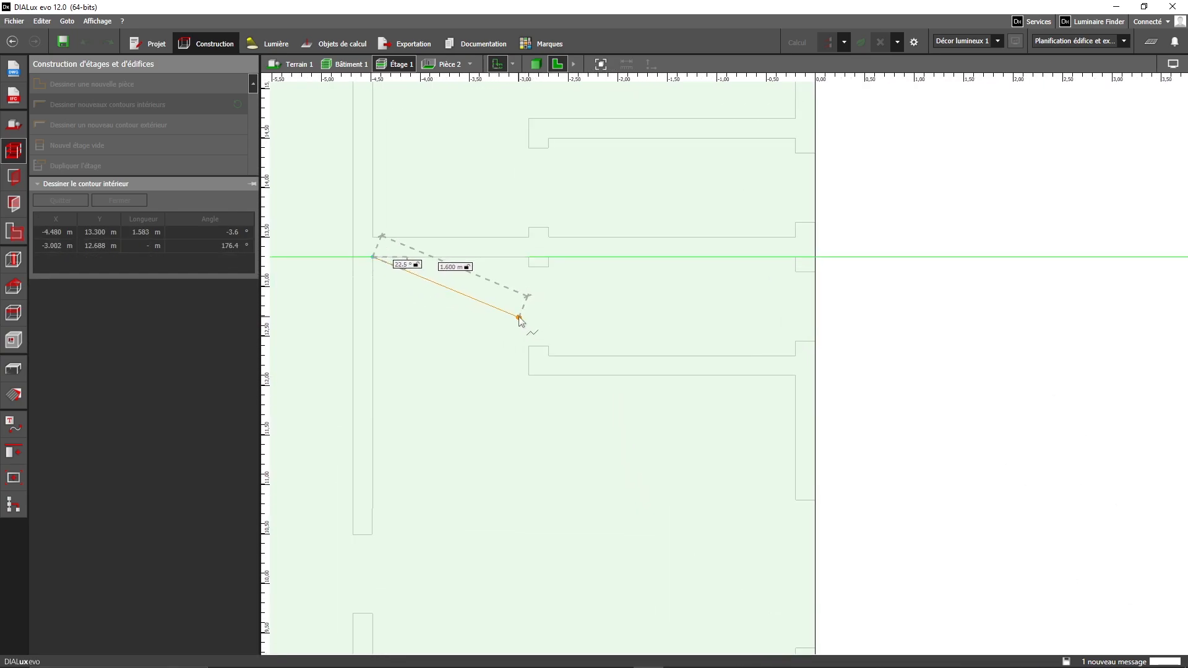
{"action": "left_click", "coordinate": [730, 168]}
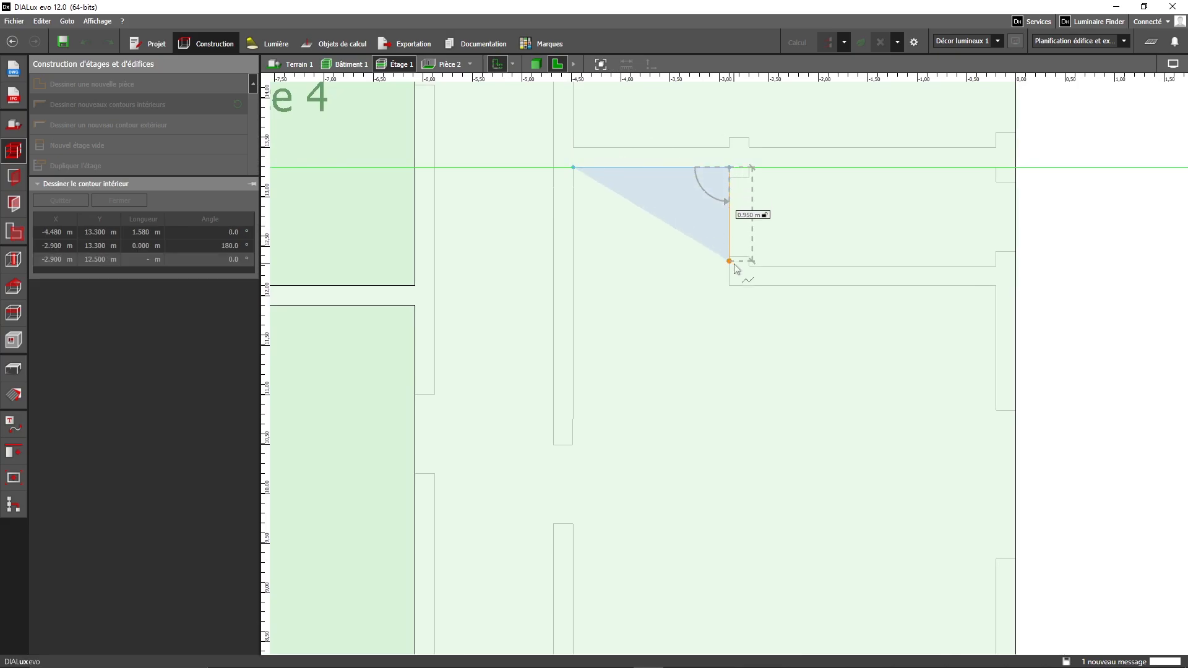
{"action": "left_click", "coordinate": [729, 285]}
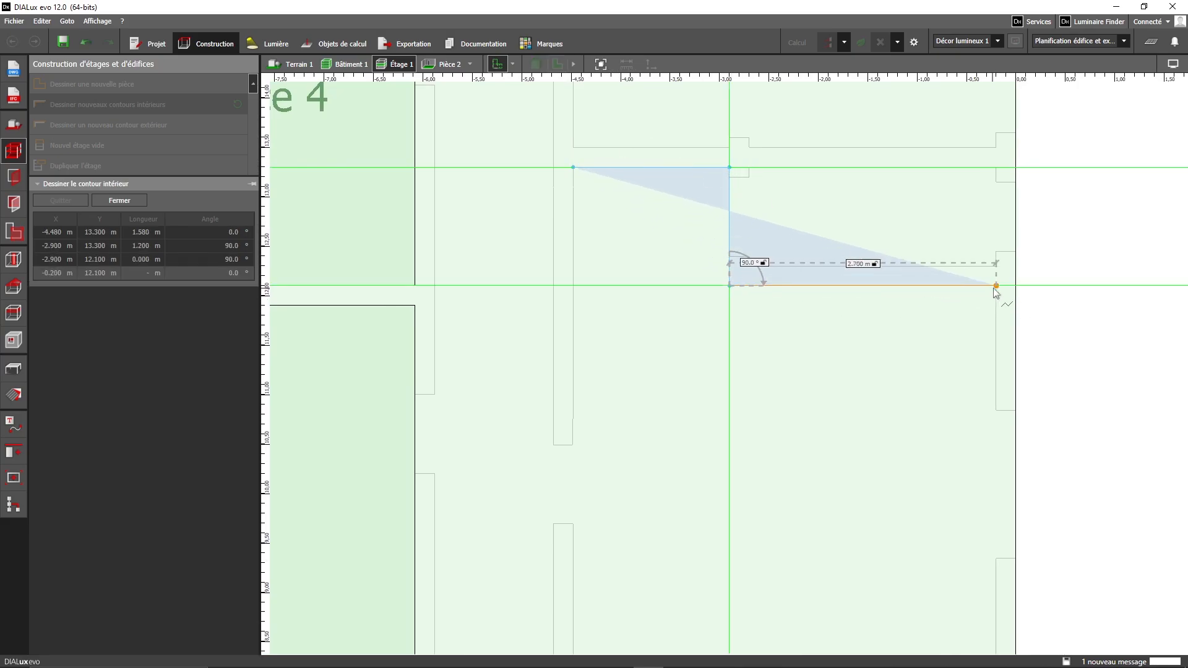
{"action": "left_click", "coordinate": [996, 285]}
- Continue the L-shaped room's contour with a 4.020 m right wall and a 4.280 m lower wall, and close the polygon
{"action": "right_click_drag", "start_coordinate": [1002, 416], "coordinate": [968, 105]}
{"action": "scroll", "coordinate": [961, 346], "scroll_direction": "down", "scroll_amount": 4}
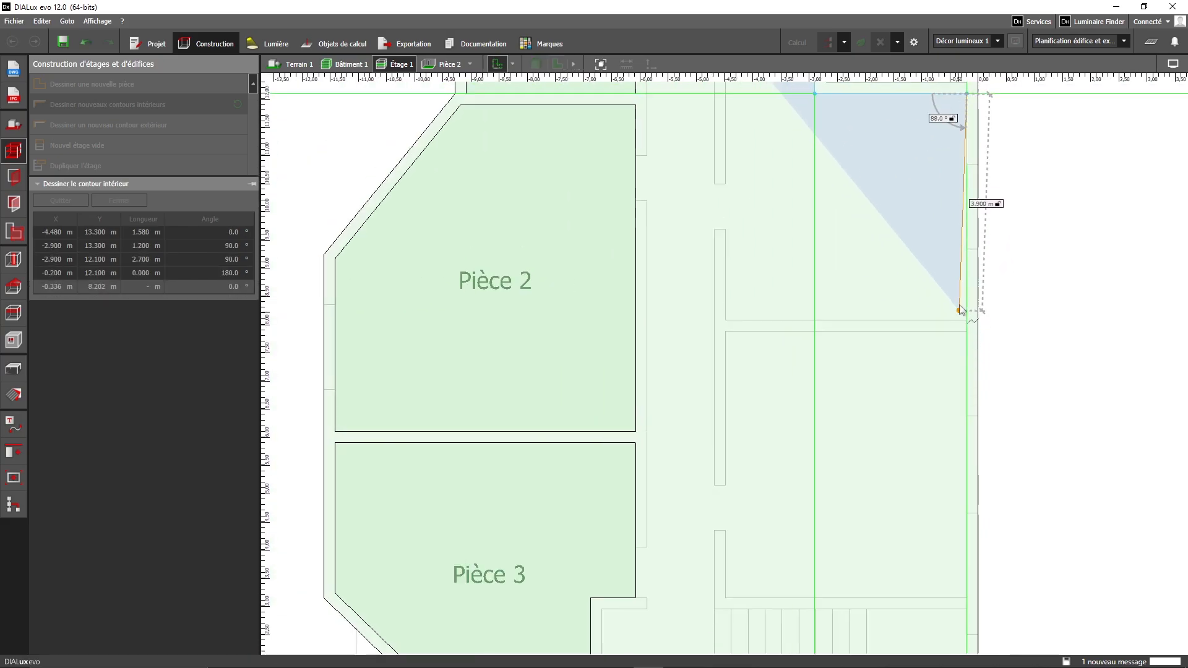
{"action": "scroll", "coordinate": [962, 313], "scroll_direction": "up", "scroll_amount": 1}
{"action": "left_click", "coordinate": [967, 322]}
{"action": "left_click", "coordinate": [699, 321]}
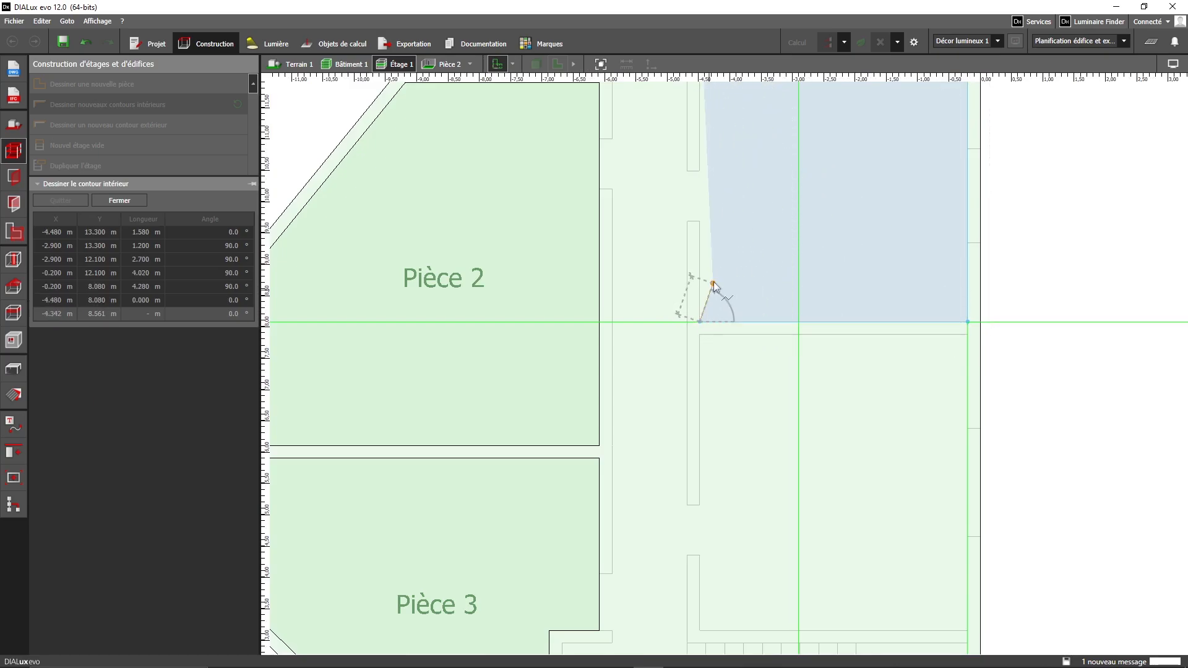
{"action": "right_click", "coordinate": [745, 258]}
{"action": "right_click", "coordinate": [756, 260]}
{"action": "left_click", "coordinate": [777, 268]}
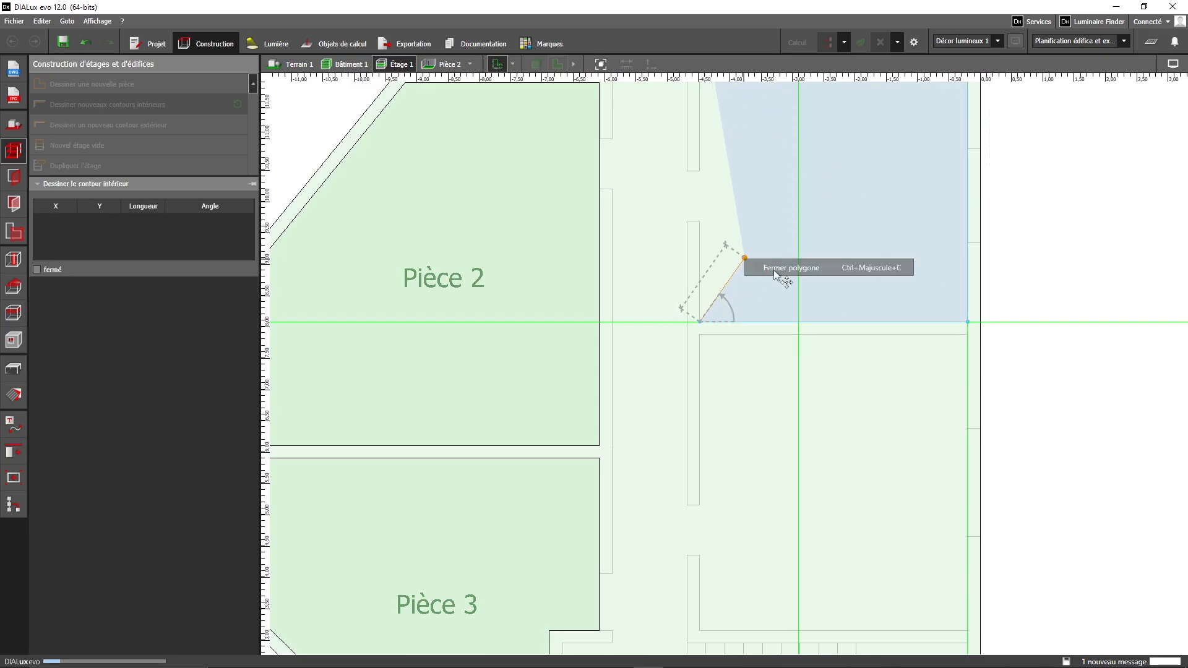
{"action": "left_click", "coordinate": [777, 269]}
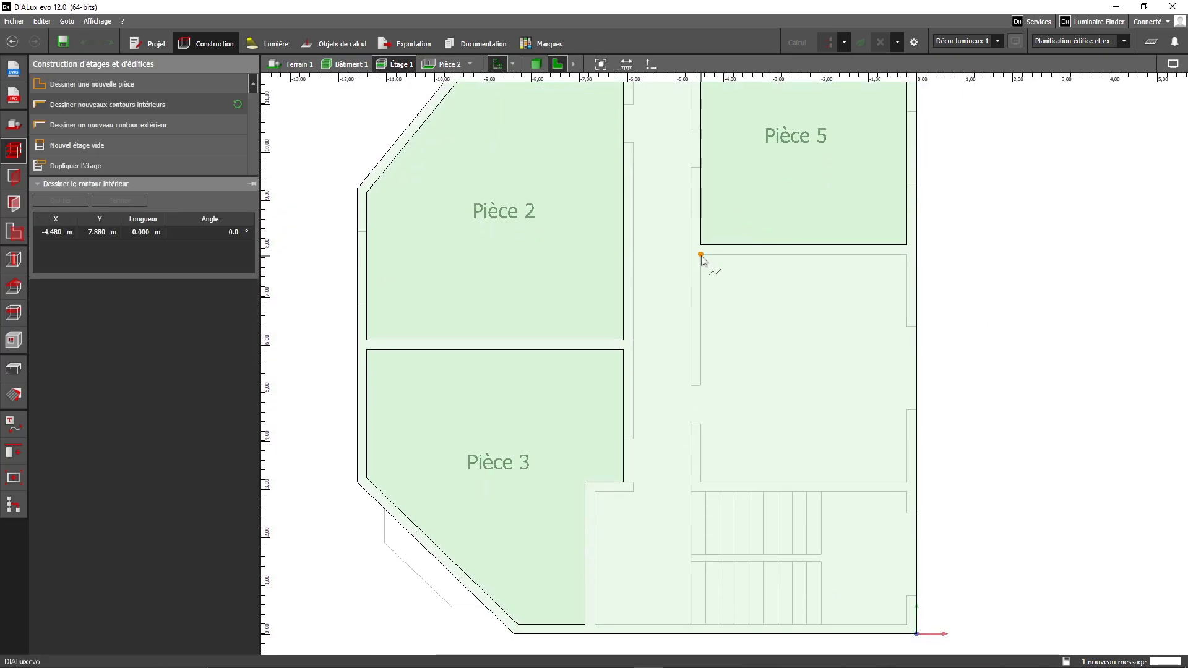
- Draw a closed interior contour, 4.280 m by 4.730 m, for the room between Pièce 5 and the staircase
{"action": "left_click", "coordinate": [700, 255]}
{"action": "left_click", "coordinate": [906, 254]}
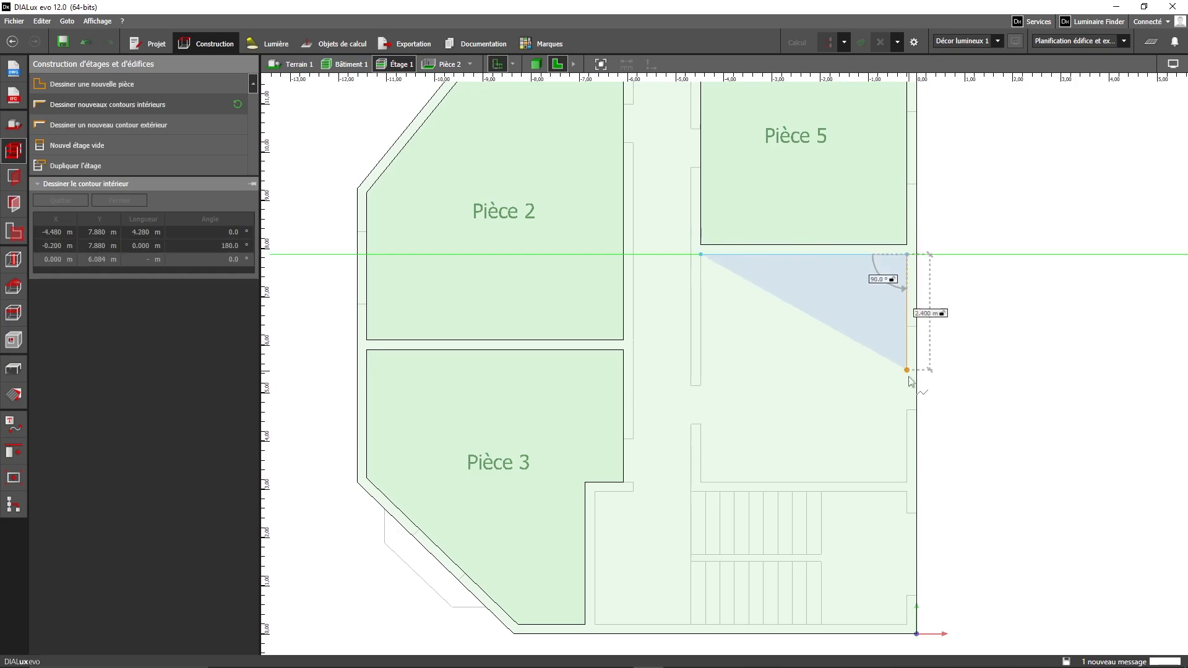
{"action": "left_click", "coordinate": [907, 481]}
{"action": "left_click", "coordinate": [701, 482]}
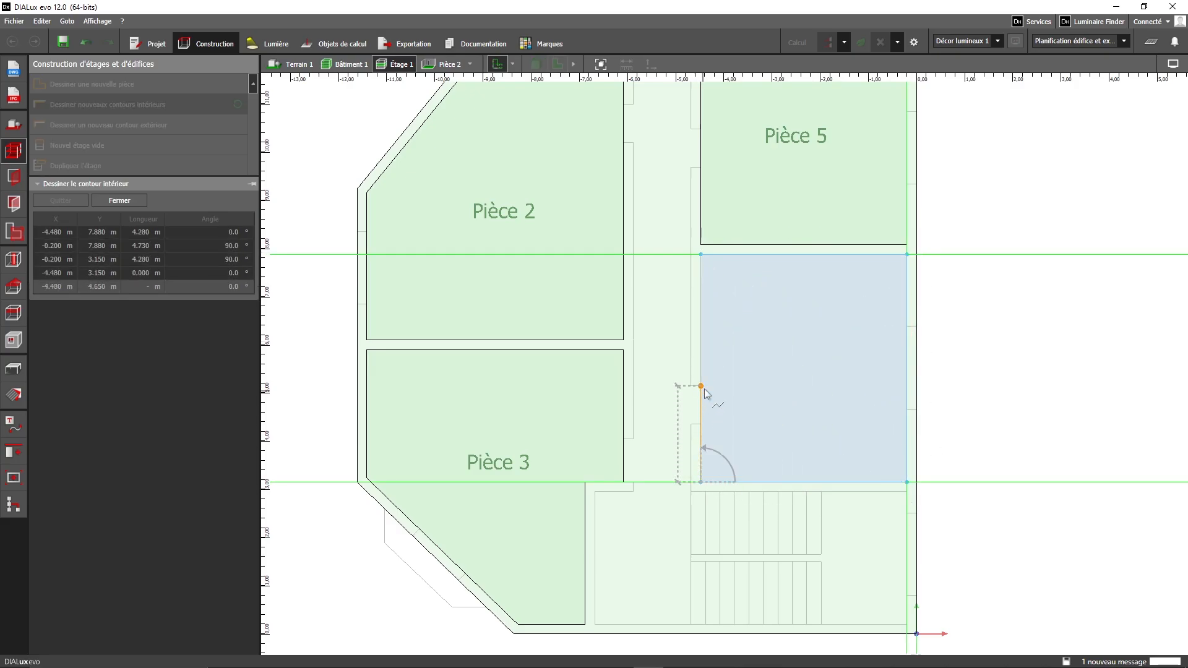
{"action": "left_click", "coordinate": [770, 362]}
- Draw a closed interior contour, 2.500 m by 1.000 m, for the small room in the upper-right recess of Pièce 5
{"action": "scroll", "coordinate": [755, 266], "scroll_direction": "down", "scroll_amount": 2}
{"action": "middle_click_drag", "start_coordinate": [755, 269], "coordinate": [749, 557]}
{"action": "middle_click_drag", "start_coordinate": [747, 409], "coordinate": [743, 494]}
{"action": "scroll", "coordinate": [738, 430], "scroll_direction": "up", "scroll_amount": 3}
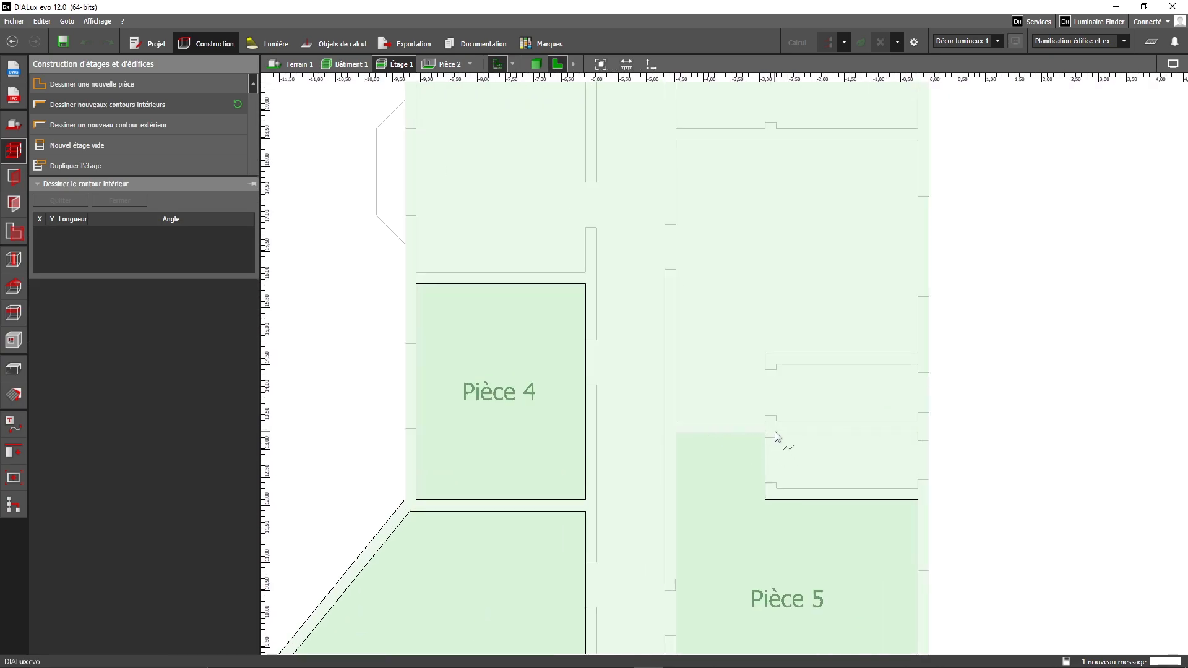
{"action": "left_click", "coordinate": [776, 432]}
{"action": "left_click", "coordinate": [776, 482]}
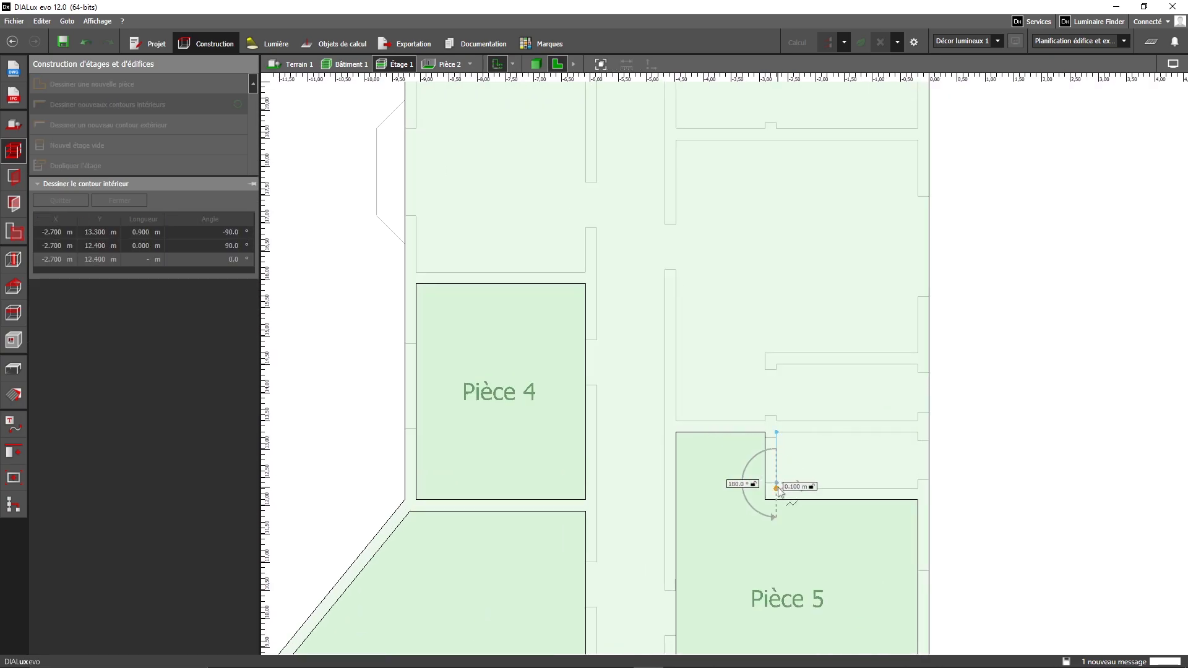
{"action": "left_click", "coordinate": [777, 488]}
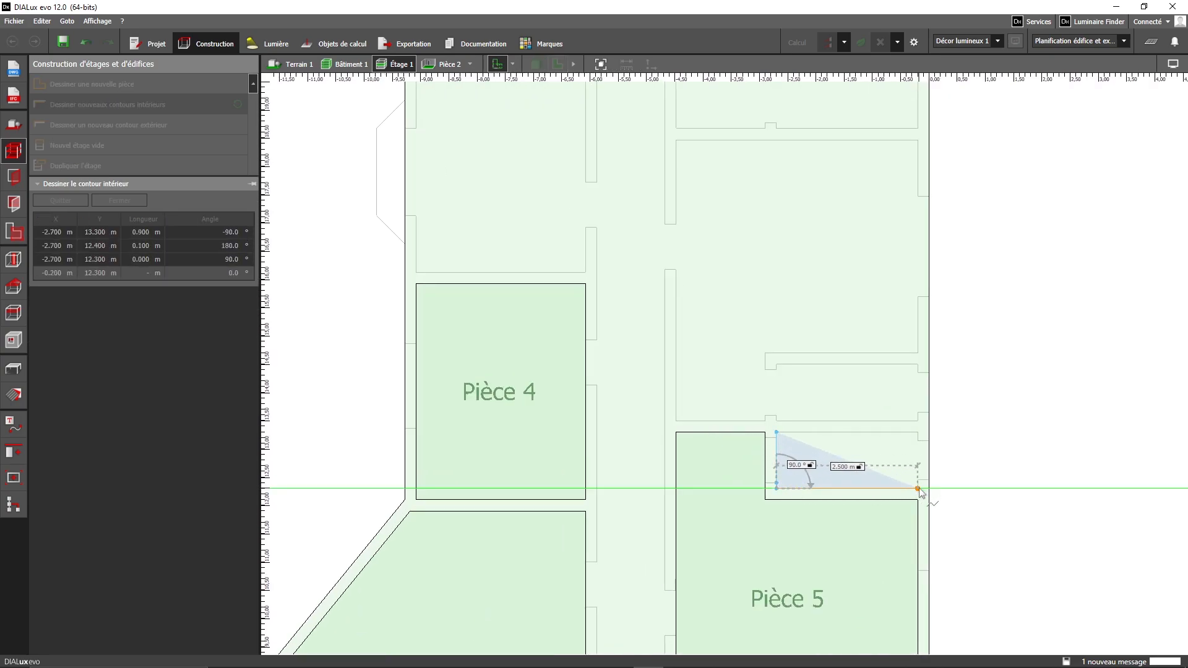
{"action": "left_click", "coordinate": [918, 490]}
{"action": "left_click", "coordinate": [915, 433]}
{"action": "right_click", "coordinate": [836, 466]}
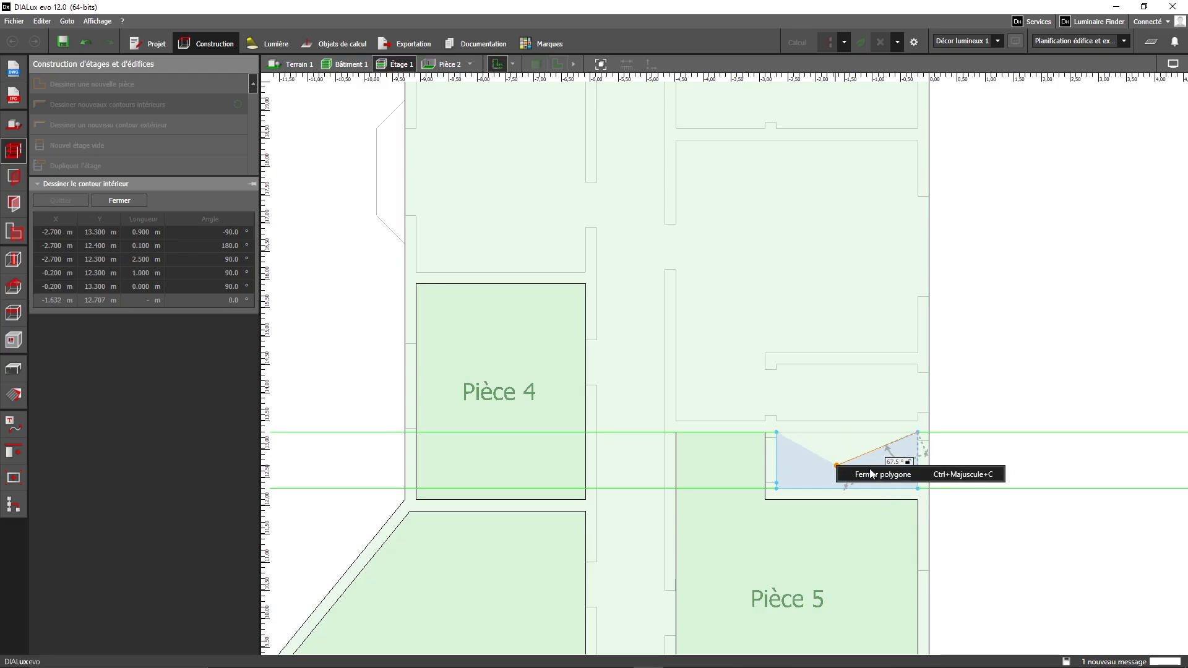
{"action": "left_click", "coordinate": [871, 473]}
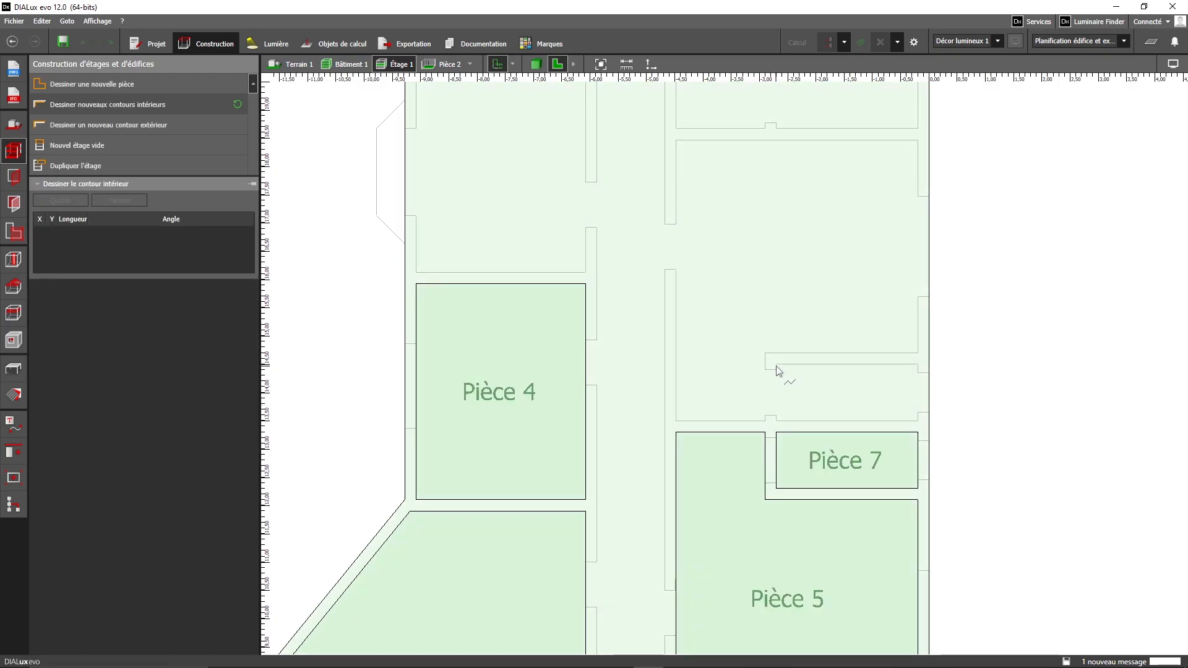
- Draw a closed interior contour, 2.500 m by 1.000 m, for the small room directly above Pièce 7
{"action": "left_click", "coordinate": [776, 365]}
{"action": "left_click", "coordinate": [777, 421]}
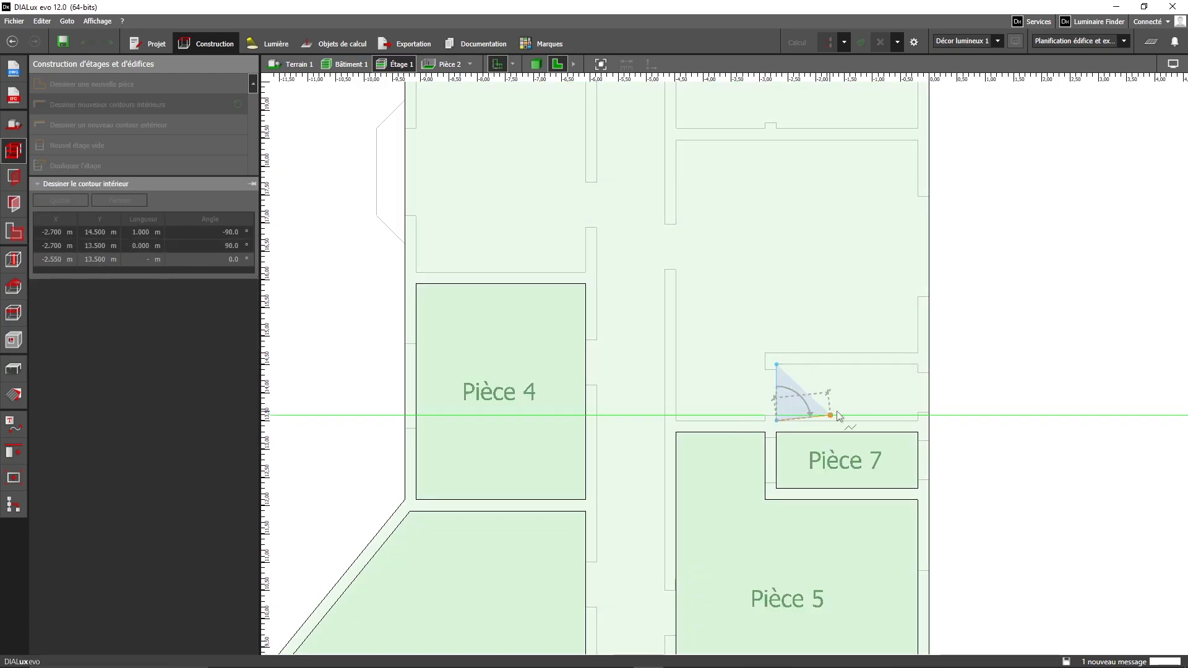
{"action": "left_click", "coordinate": [917, 421]}
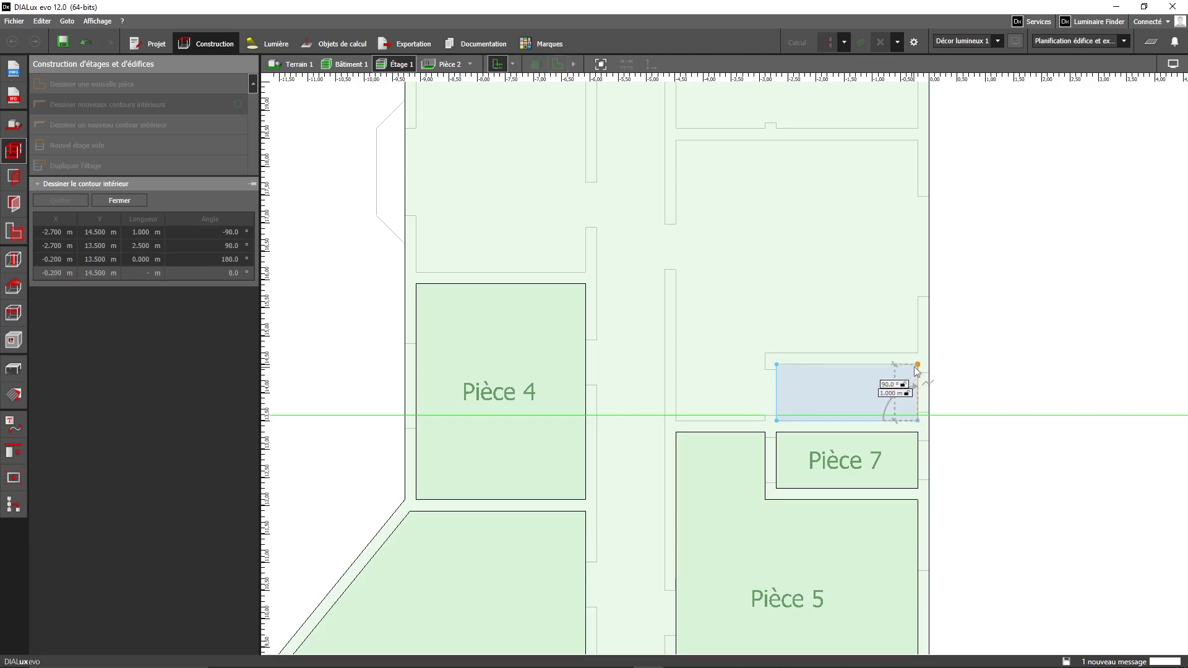
{"action": "left_click", "coordinate": [917, 365]}
{"action": "right_click", "coordinate": [818, 396]}
{"action": "left_click", "coordinate": [838, 405]}
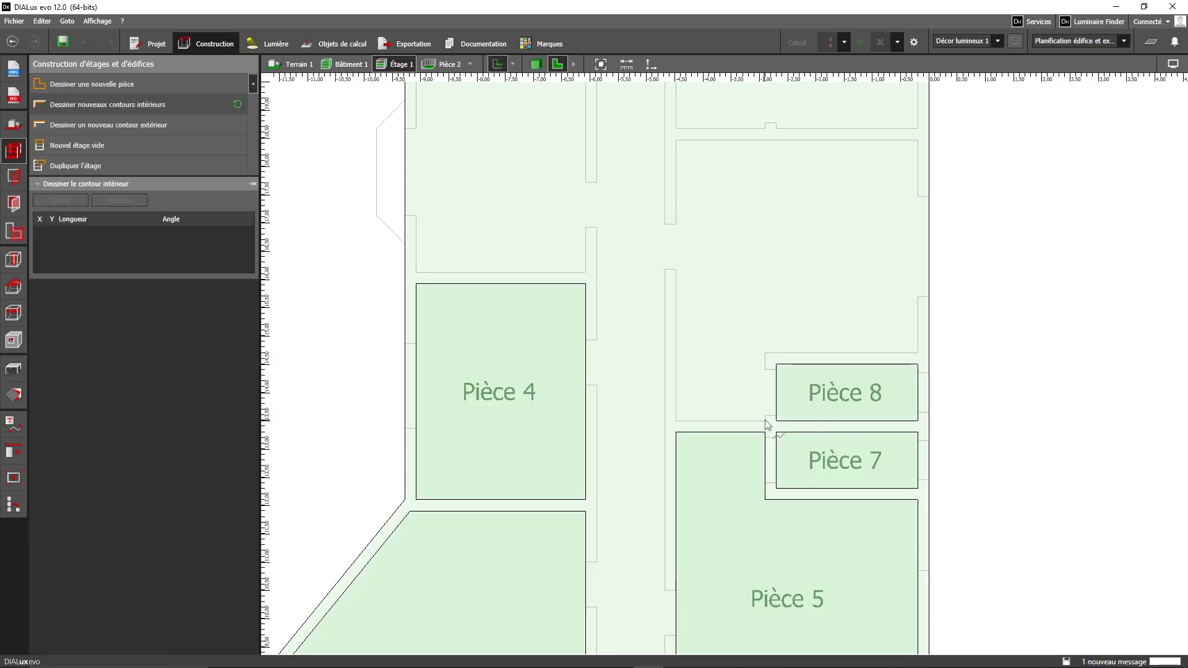
- Draw a closed L-shaped interior contour for the room above Pièce 5 and around Pièce 8, 4.280 m wide with a 4.975 m left wall
{"action": "left_click", "coordinate": [765, 422]}
{"action": "left_click", "coordinate": [765, 353]}
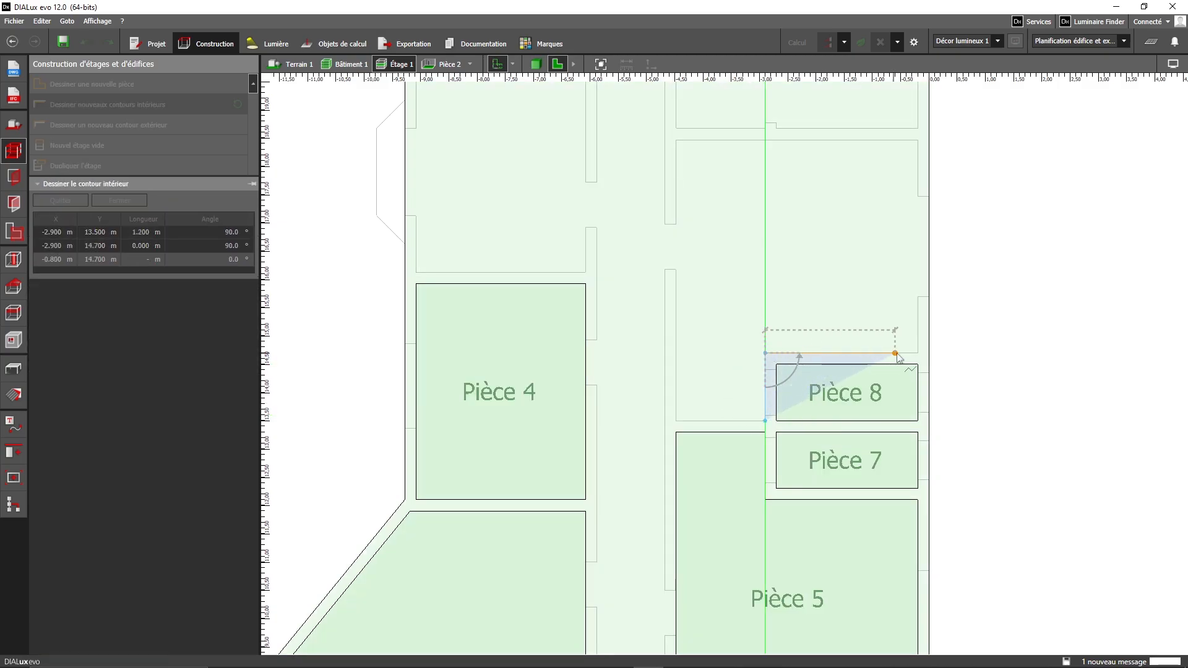
{"action": "left_click", "coordinate": [917, 353]}
{"action": "left_click", "coordinate": [917, 140]}
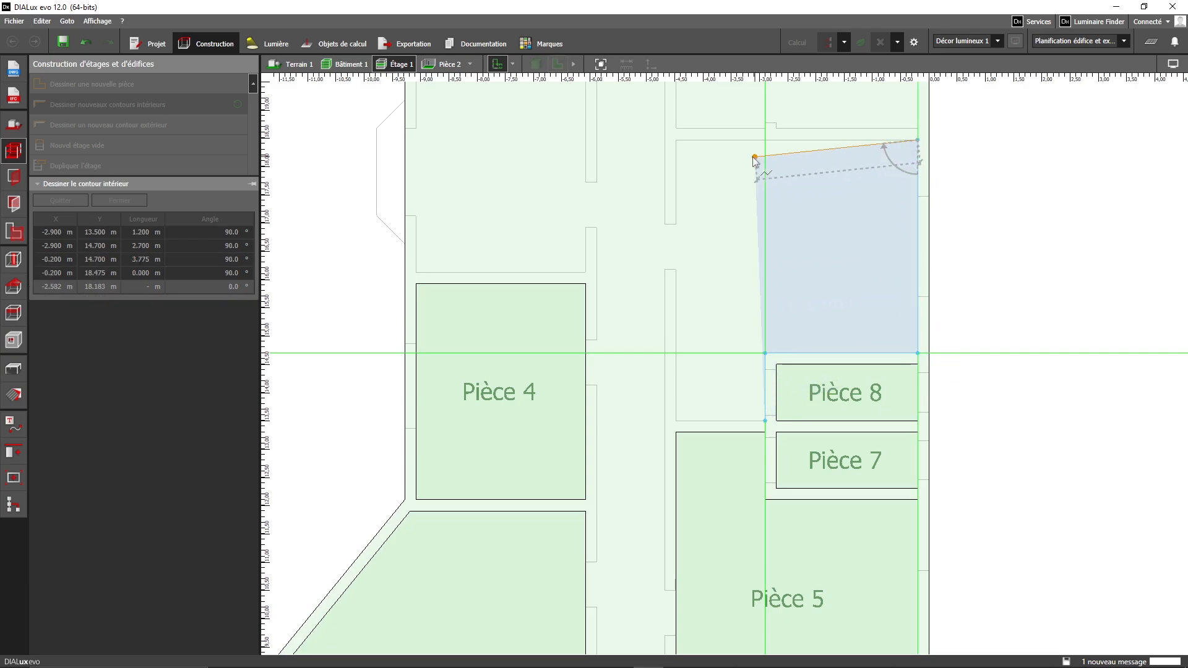
{"action": "left_click", "coordinate": [678, 141]}
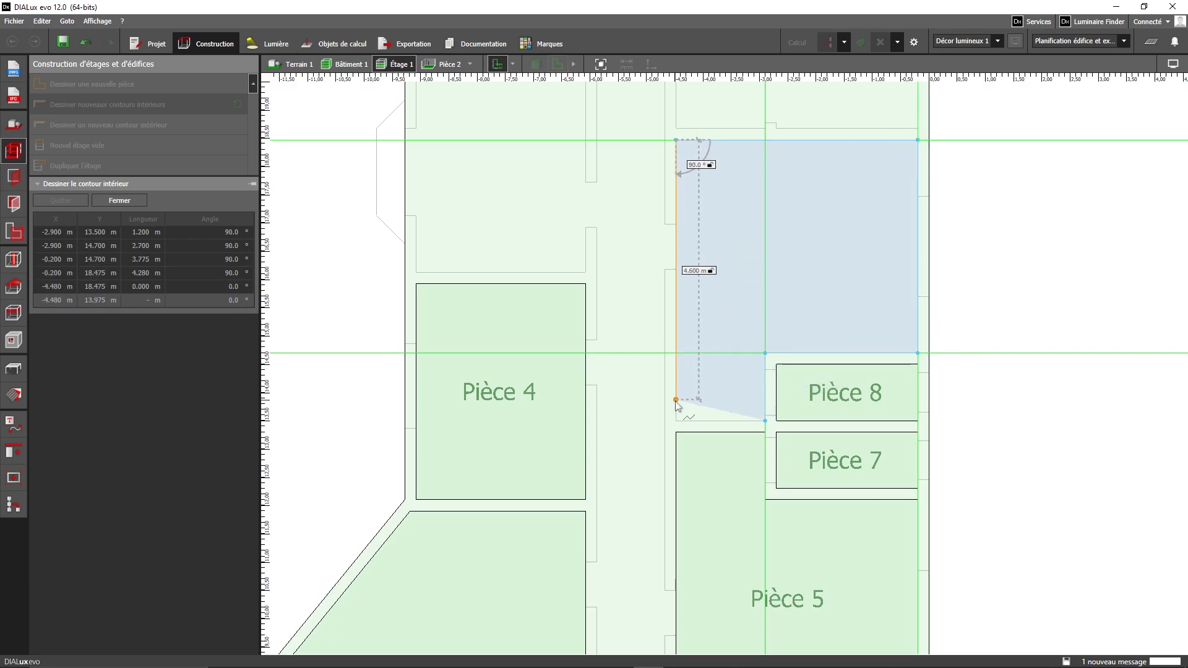
{"action": "left_click", "coordinate": [675, 420]}
{"action": "right_click", "coordinate": [722, 394]}
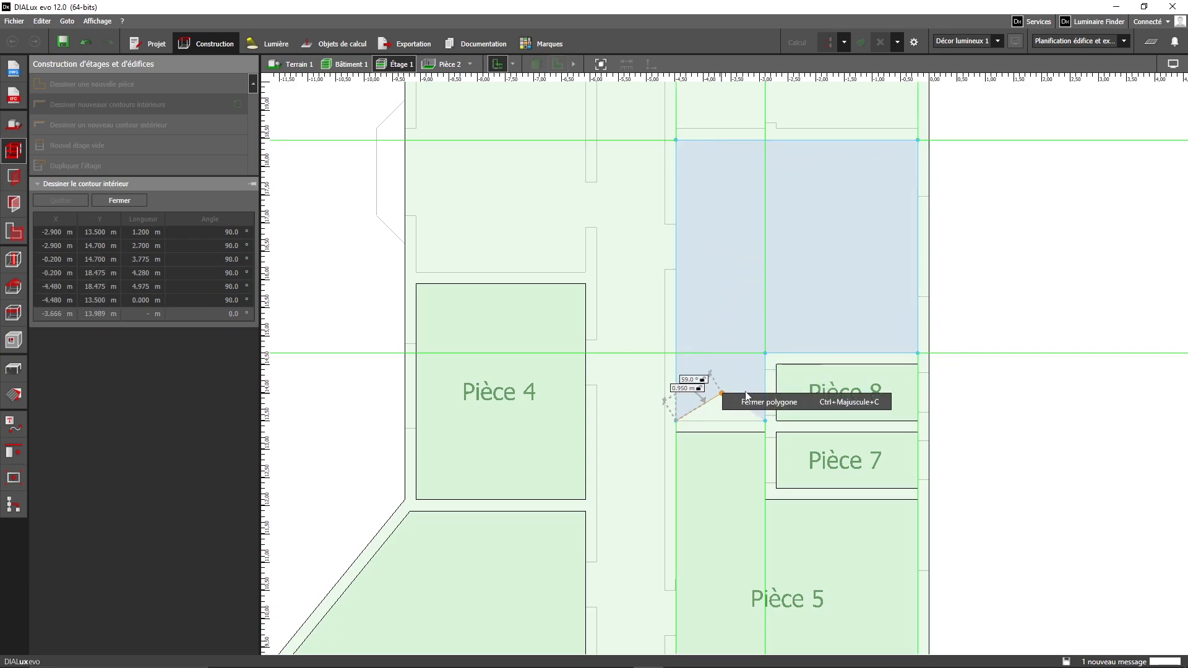
{"action": "left_click", "coordinate": [745, 403]}
- Start the contour of the room above Pièce 4 with 3.000 m lower and 3.545 m right walls, following the 2.100 m partition around its 0.200 m end
{"action": "scroll", "coordinate": [699, 362], "scroll_direction": "down", "scroll_amount": 2}
{"action": "middle_click_drag", "start_coordinate": [699, 363], "coordinate": [799, 424]}
{"action": "scroll", "coordinate": [801, 428], "scroll_direction": "up", "scroll_amount": 2}
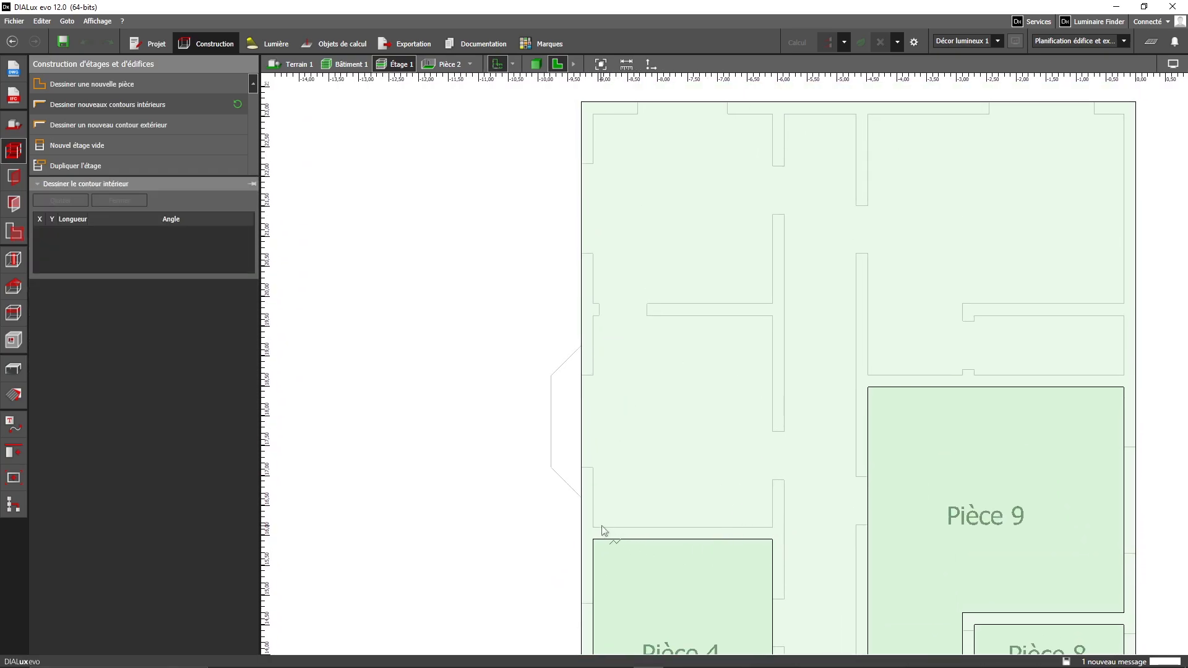
{"action": "left_click", "coordinate": [594, 527]}
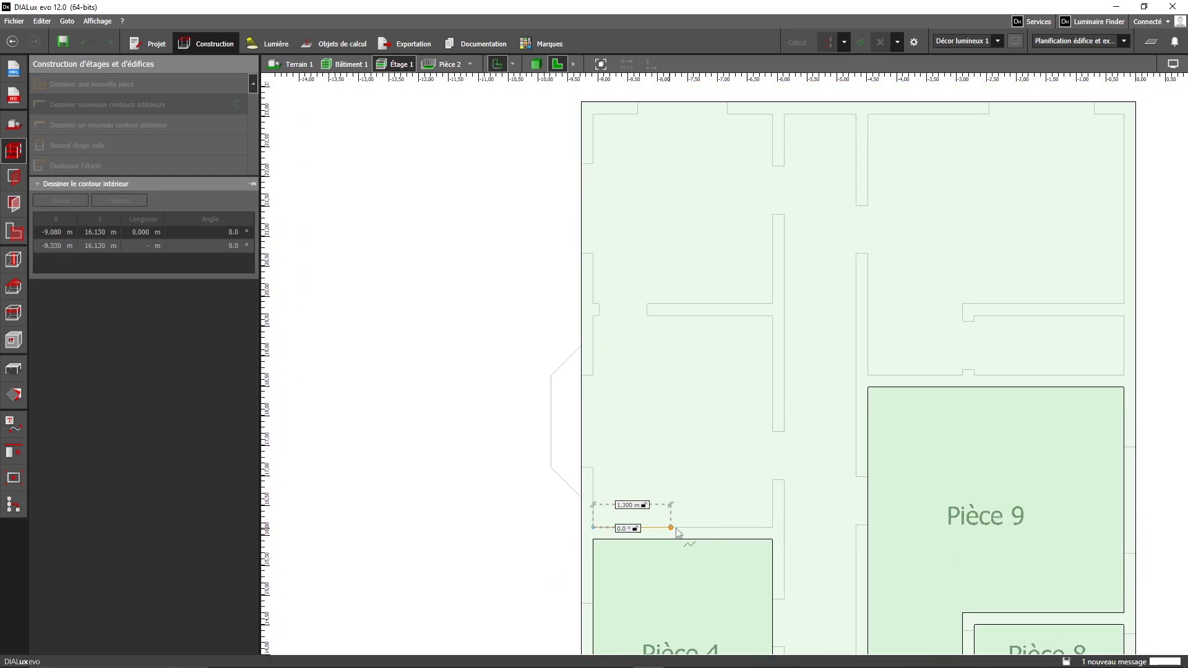
{"action": "left_click", "coordinate": [772, 528]}
{"action": "left_click", "coordinate": [772, 315]}
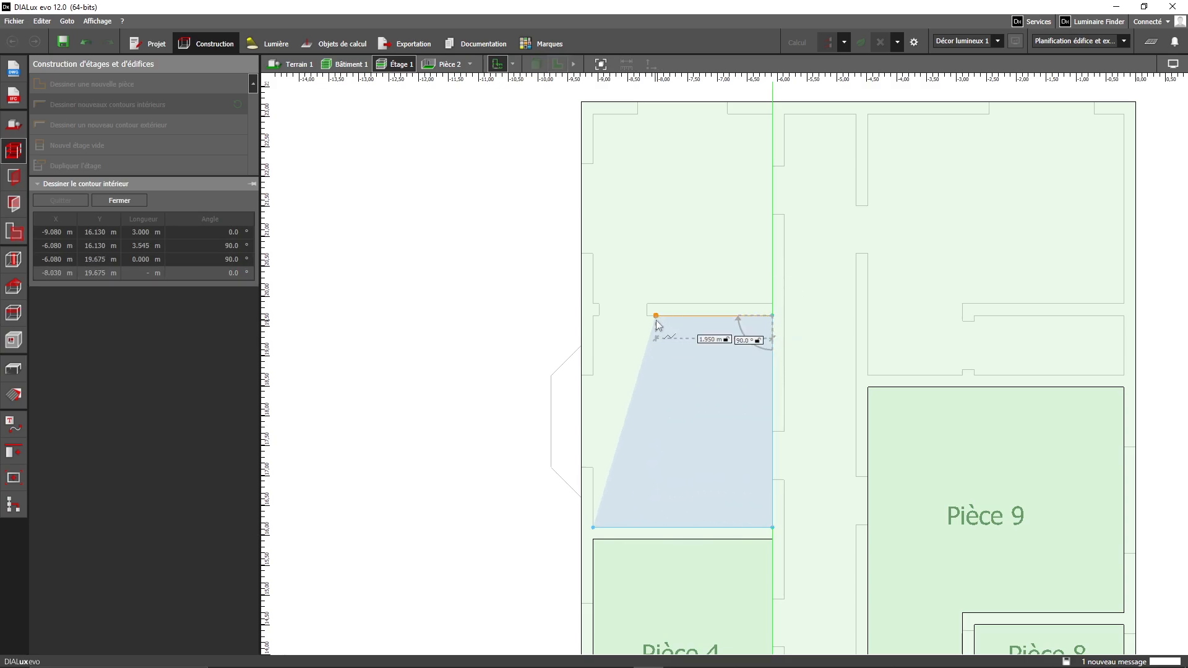
{"action": "left_click", "coordinate": [647, 315]}
{"action": "left_click", "coordinate": [646, 304]}
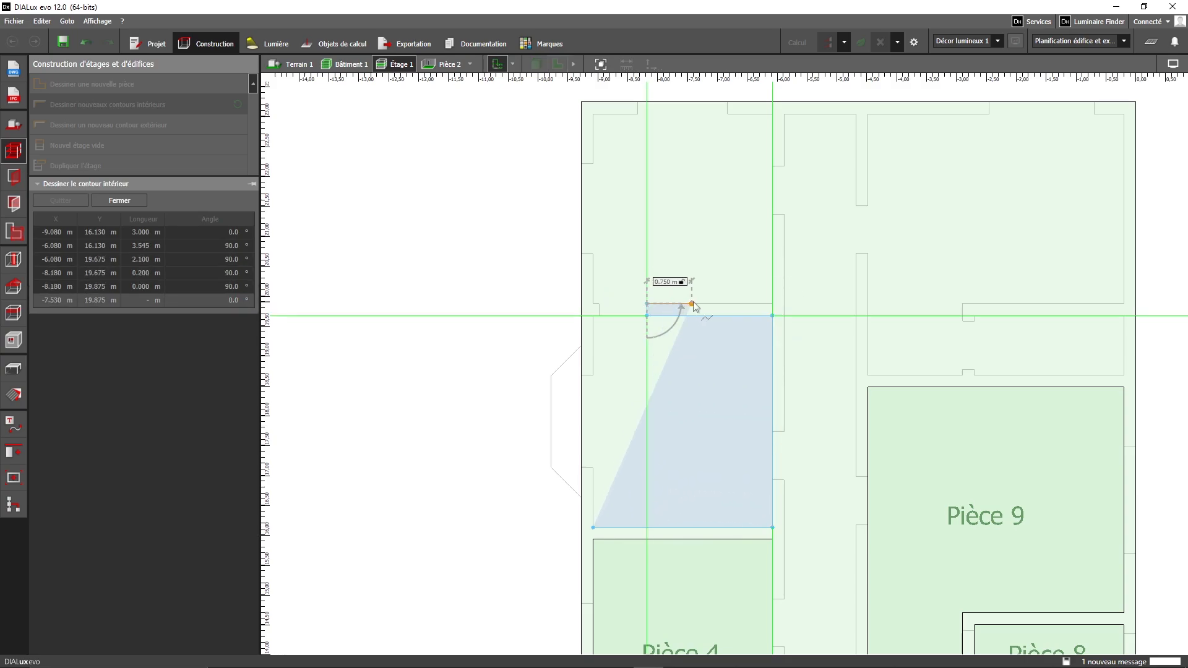
- Continue the contour around the 3.000 m by 3.175 m upper part, trace the 0.100 m by 0.200 m wall stub, and close the polygon
{"action": "left_click", "coordinate": [772, 303]}
{"action": "left_click", "coordinate": [771, 114]}
{"action": "left_click", "coordinate": [593, 114]}
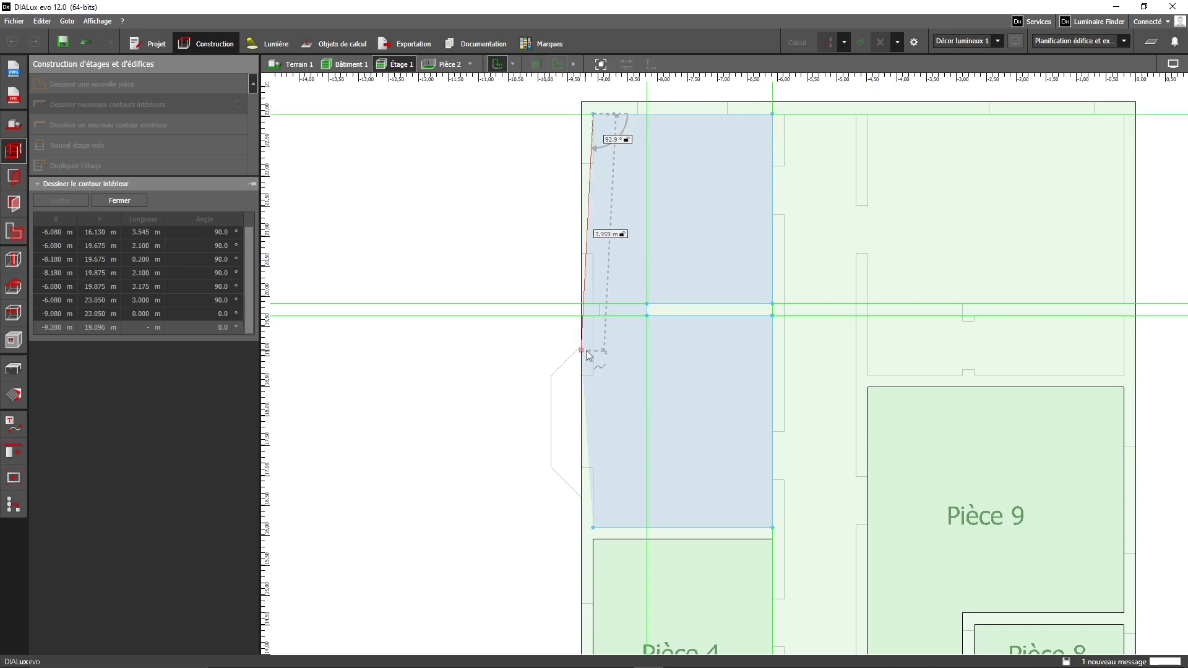
{"action": "left_click", "coordinate": [598, 315]}
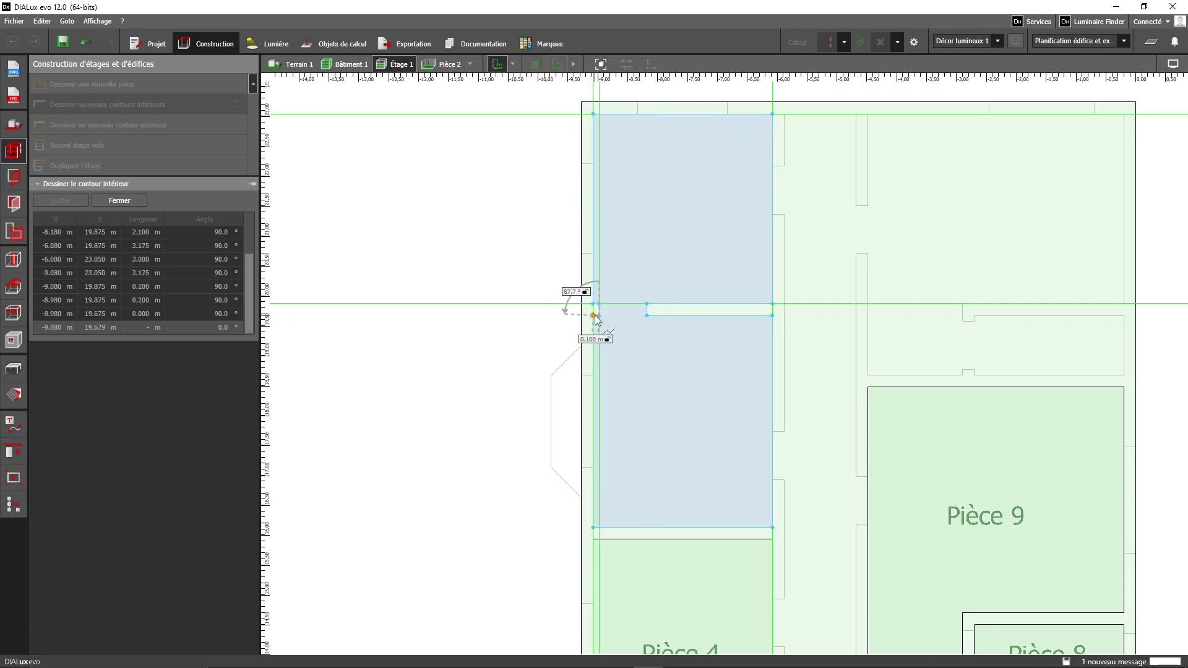
{"action": "right_click", "coordinate": [622, 433]}
{"action": "left_click", "coordinate": [657, 443]}
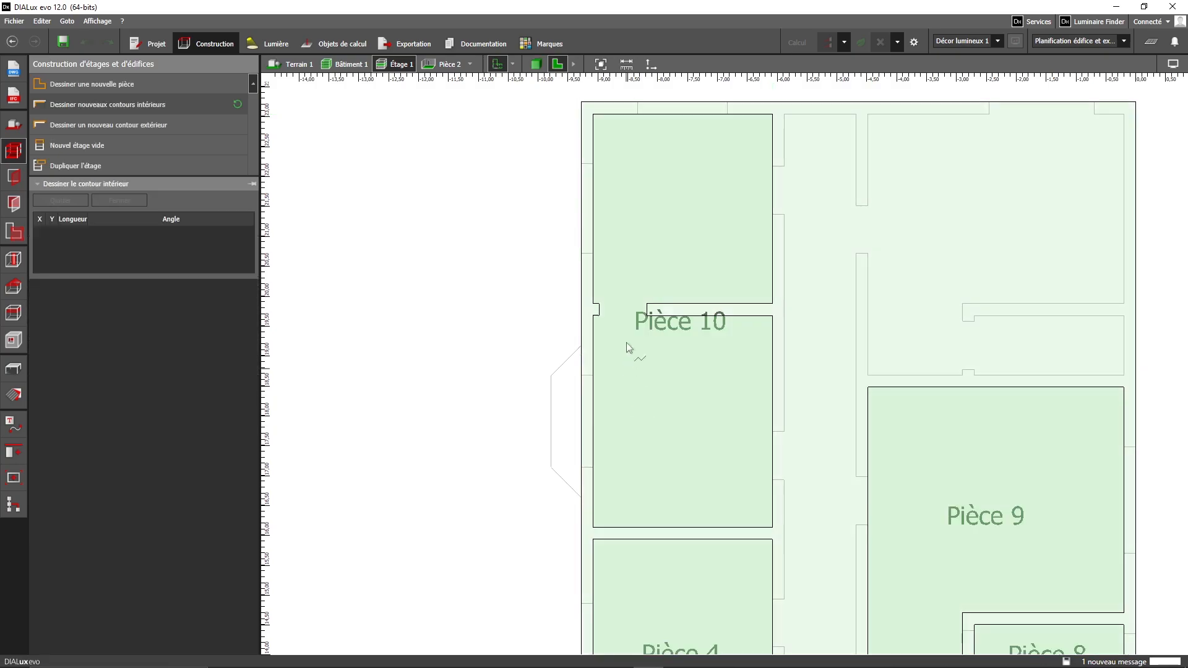
- Draw a closed L-shaped interior contour for the upper-right corner room above Pièce 9, with a 4.280 m top wall and a 4.375 m left wall
{"action": "scroll", "coordinate": [627, 325], "scroll_direction": "down", "scroll_amount": 2}
{"action": "scroll", "coordinate": [590, 365], "scroll_direction": "up", "scroll_amount": 3}
{"action": "scroll", "coordinate": [576, 364], "scroll_direction": "down", "scroll_amount": 2}
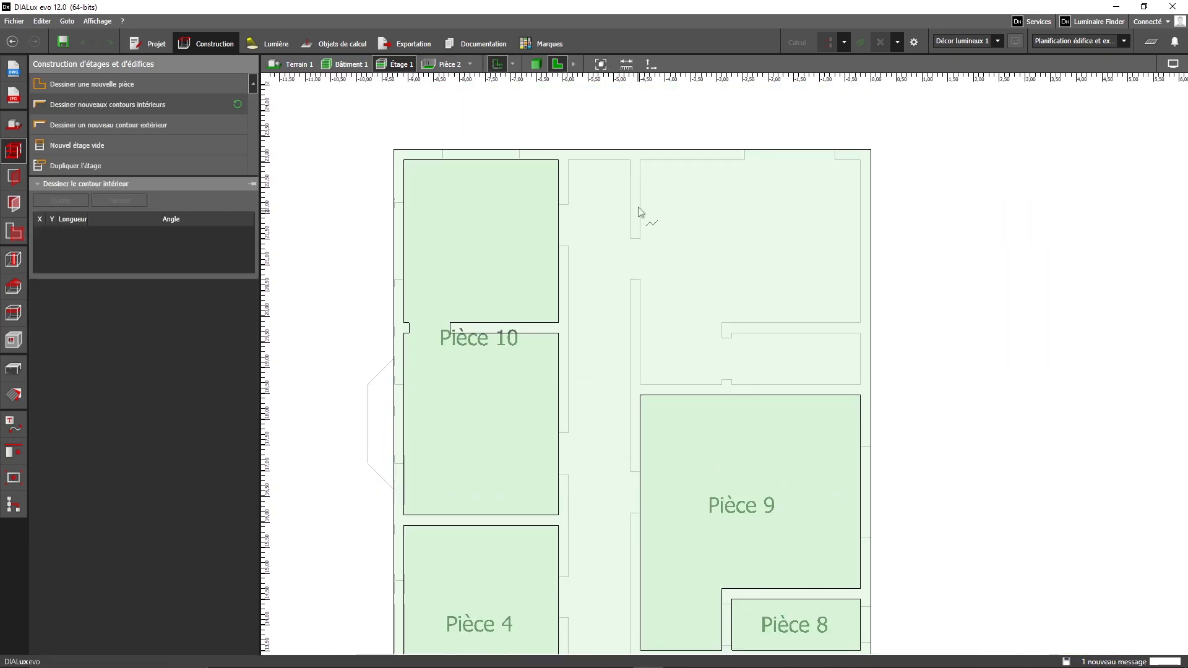
{"action": "left_click", "coordinate": [641, 160]}
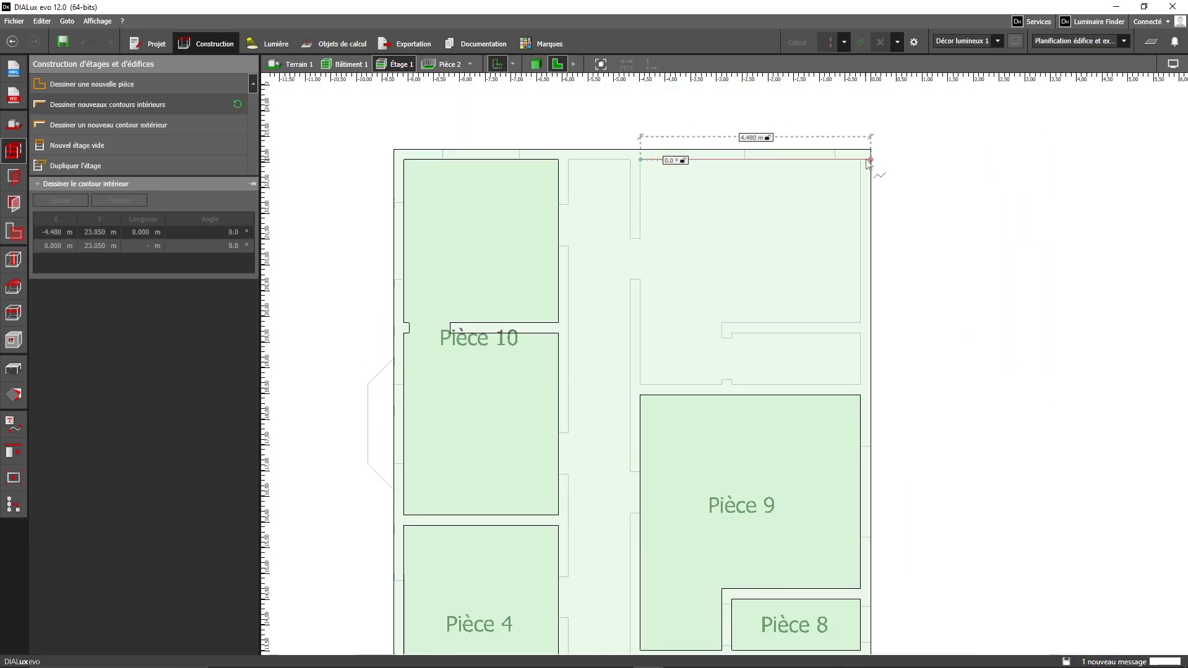
{"action": "left_click", "coordinate": [861, 160]}
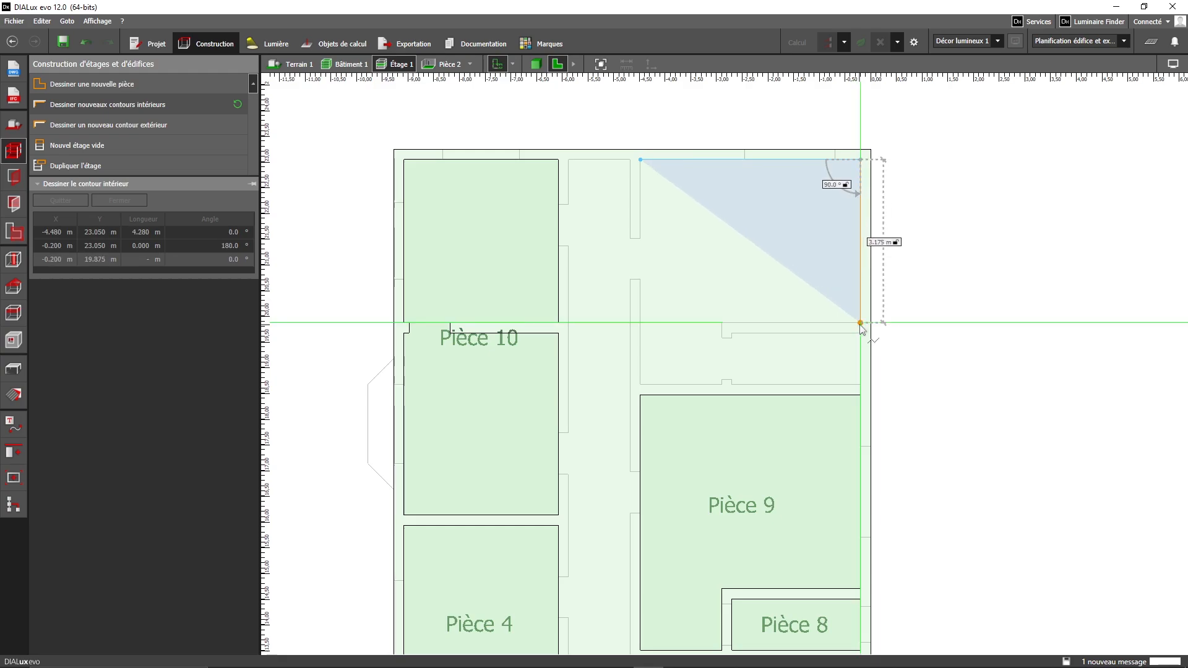
{"action": "left_click", "coordinate": [861, 323]}
{"action": "left_click", "coordinate": [722, 322]}
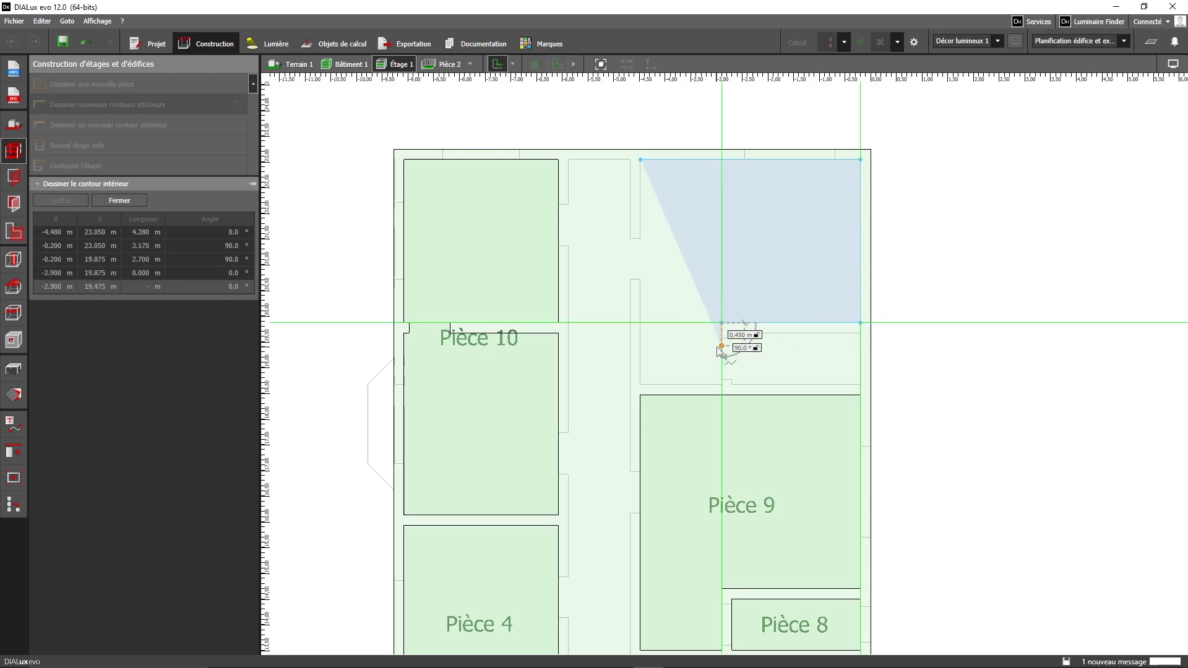
{"action": "left_click", "coordinate": [721, 384]}
{"action": "left_click", "coordinate": [640, 384]}
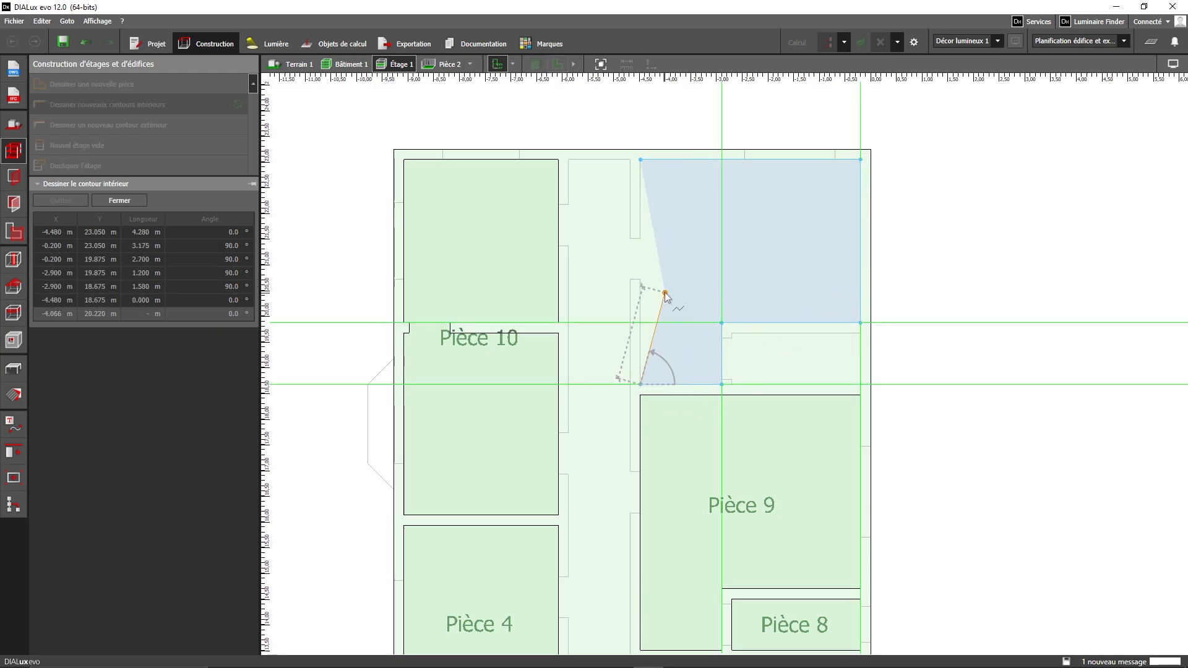
{"action": "right_click", "coordinate": [674, 289]}
{"action": "left_click", "coordinate": [699, 298]}
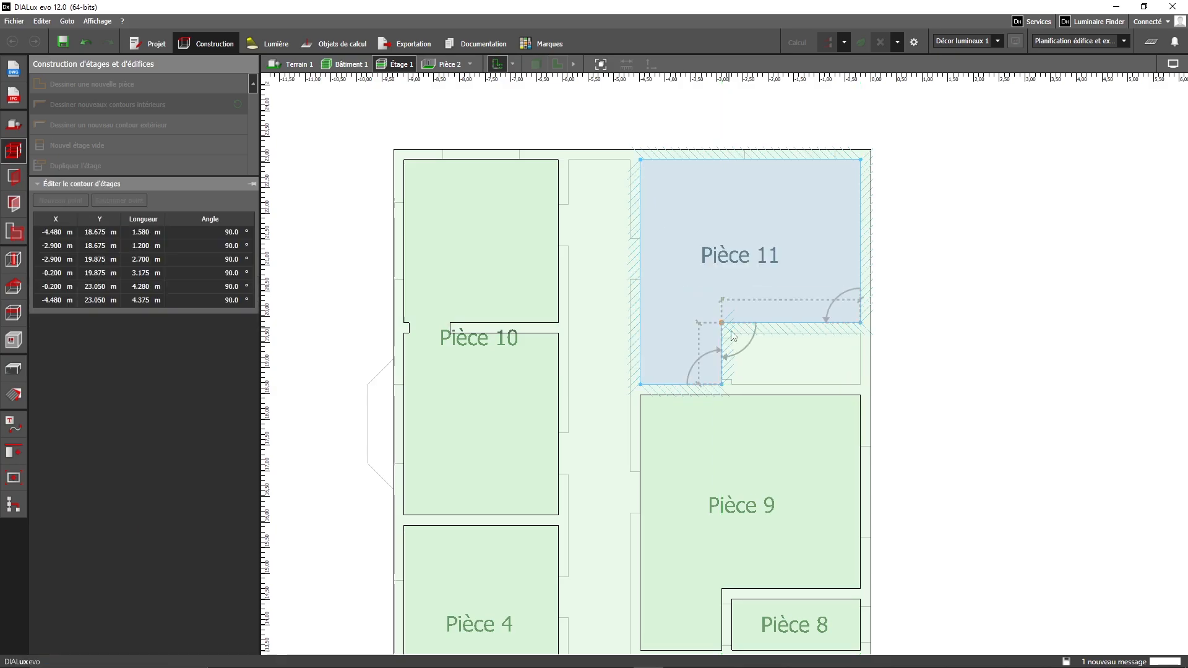
- Draw a closed interior contour, 2.500 m by 1.000 m, for the small room in the recess of Pièce 11
{"action": "left_click", "coordinate": [732, 348]}
{"action": "left_click", "coordinate": [732, 384]}
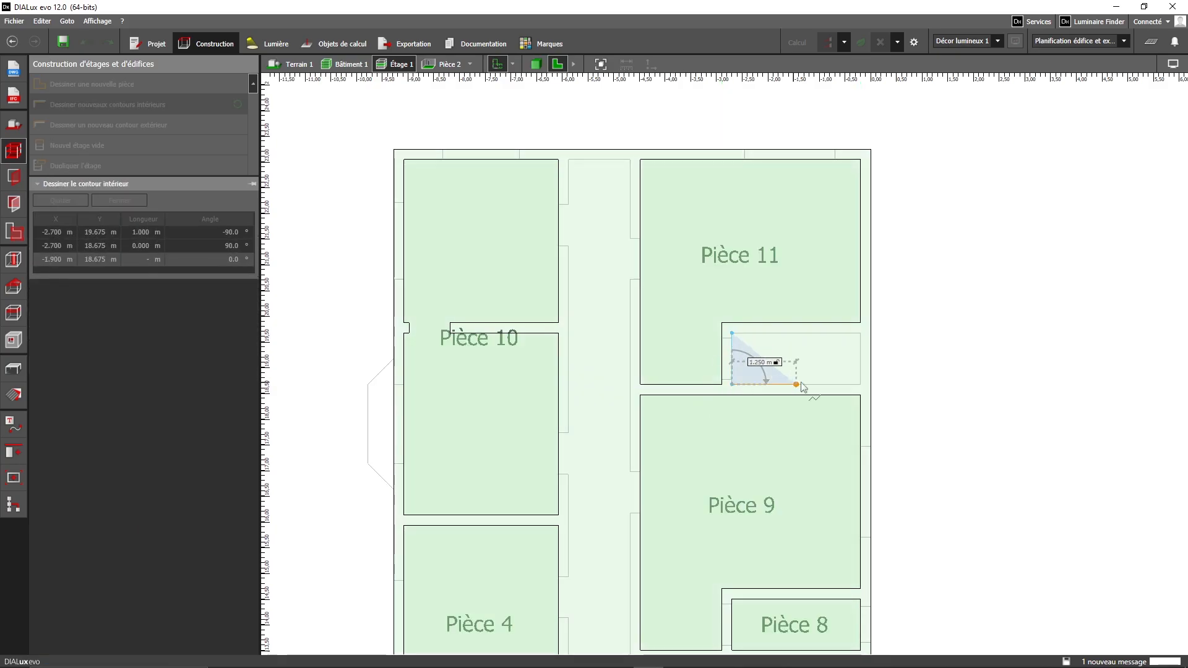
{"action": "left_click", "coordinate": [860, 384]}
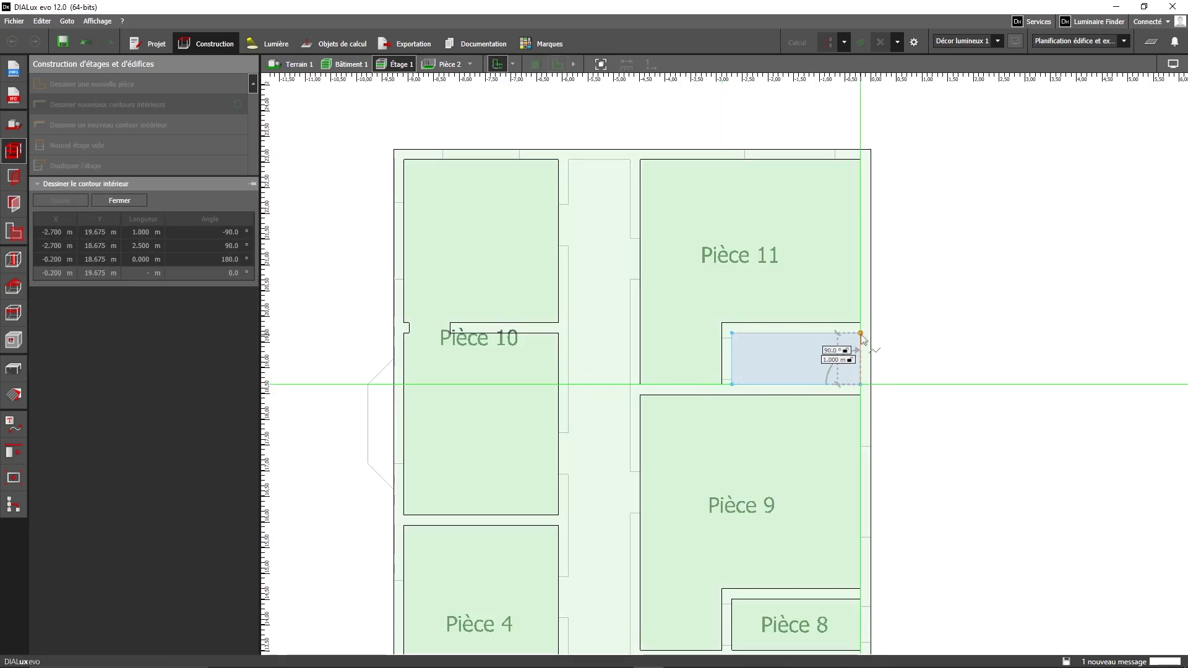
{"action": "left_click", "coordinate": [861, 335]}
{"action": "left_click", "coordinate": [785, 343]}
- Start the staircase and corridor contour with a 6.480 m lower wall, a 2.750 m left wall, and a 0.800 m return to the corridor
{"action": "scroll", "coordinate": [757, 375], "scroll_direction": "down", "scroll_amount": 2}
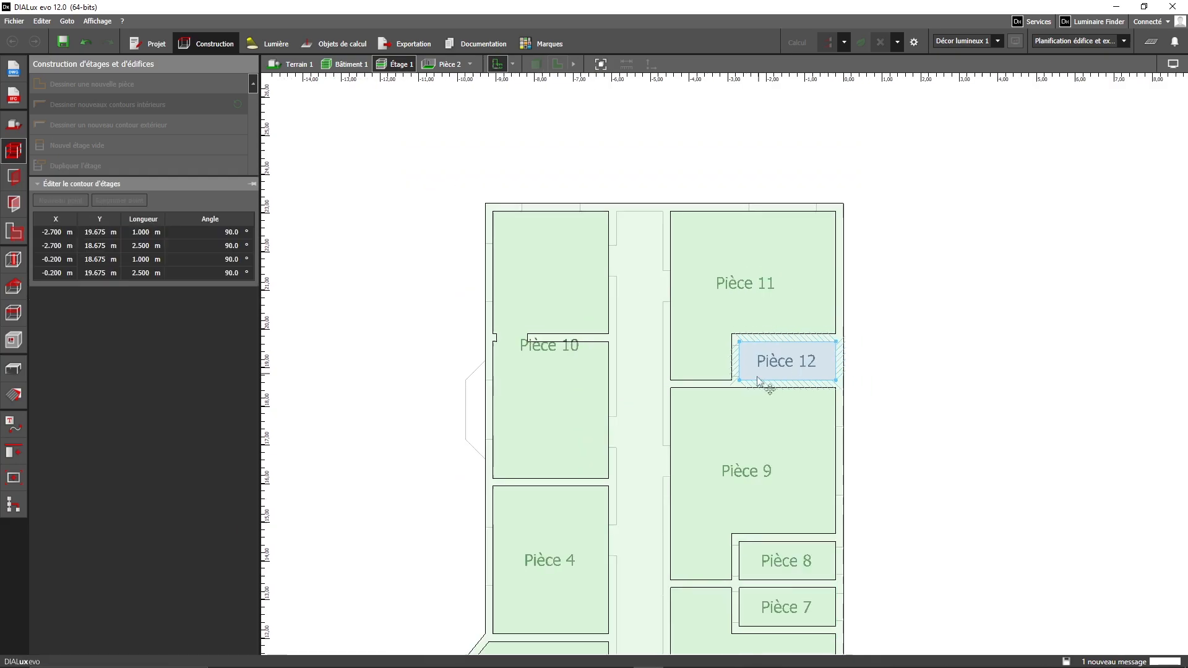
{"action": "middle_click_drag", "start_coordinate": [741, 377], "coordinate": [754, 43]}
{"action": "scroll", "coordinate": [711, 241], "scroll_direction": "down", "scroll_amount": 2}
{"action": "middle_click_drag", "start_coordinate": [702, 307], "coordinate": [796, 243]}
{"action": "scroll", "coordinate": [796, 244], "scroll_direction": "up", "scroll_amount": 2}
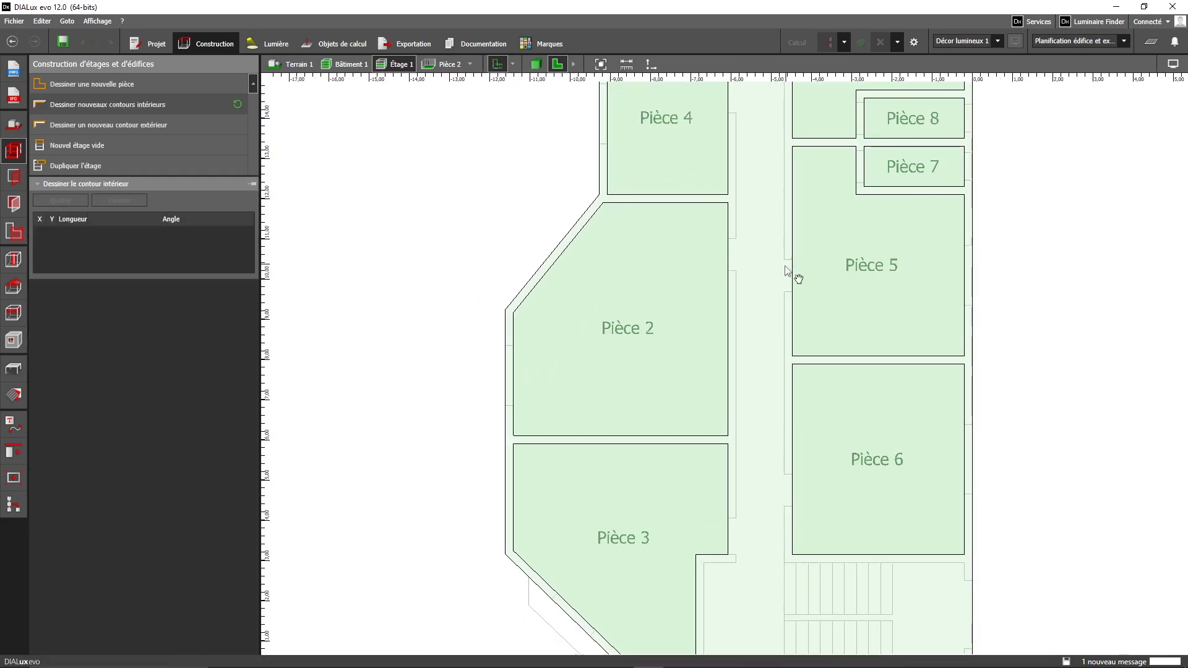
{"action": "middle_click_drag", "start_coordinate": [761, 107], "coordinate": [753, 228]}
{"action": "scroll", "coordinate": [745, 235], "scroll_direction": "down", "scroll_amount": 2}
{"action": "scroll", "coordinate": [742, 247], "scroll_direction": "down", "scroll_amount": 1}
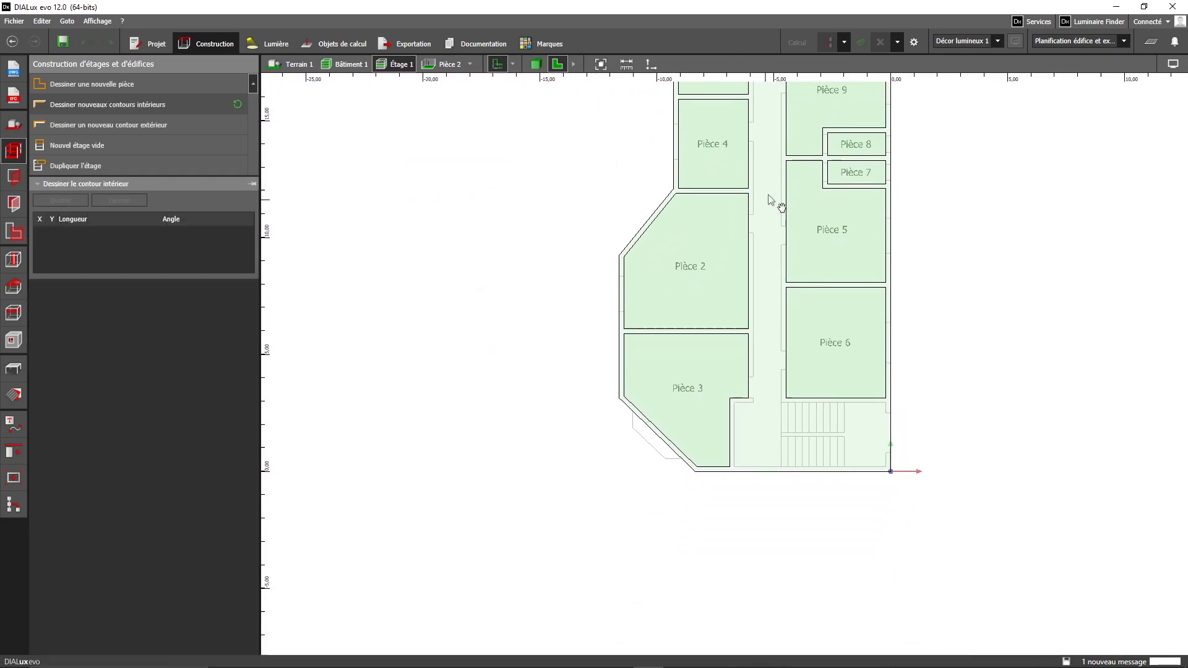
{"action": "scroll", "coordinate": [766, 206], "scroll_direction": "up", "scroll_amount": 2}
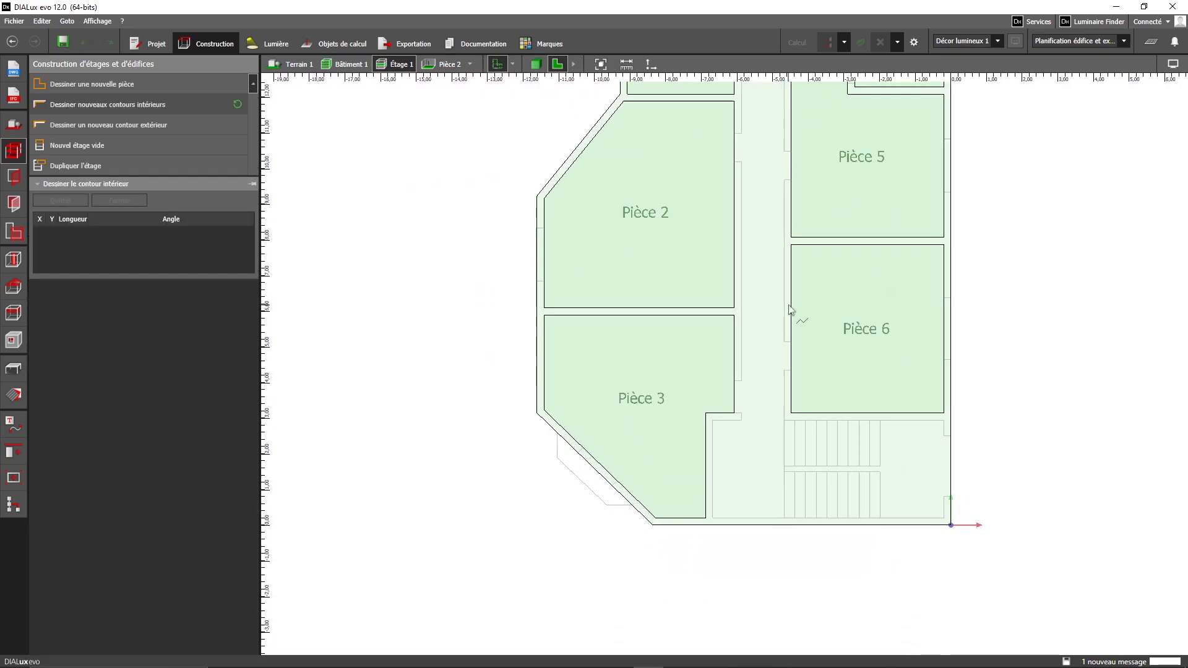
{"action": "left_click", "coordinate": [943, 519]}
{"action": "left_click", "coordinate": [714, 520]}
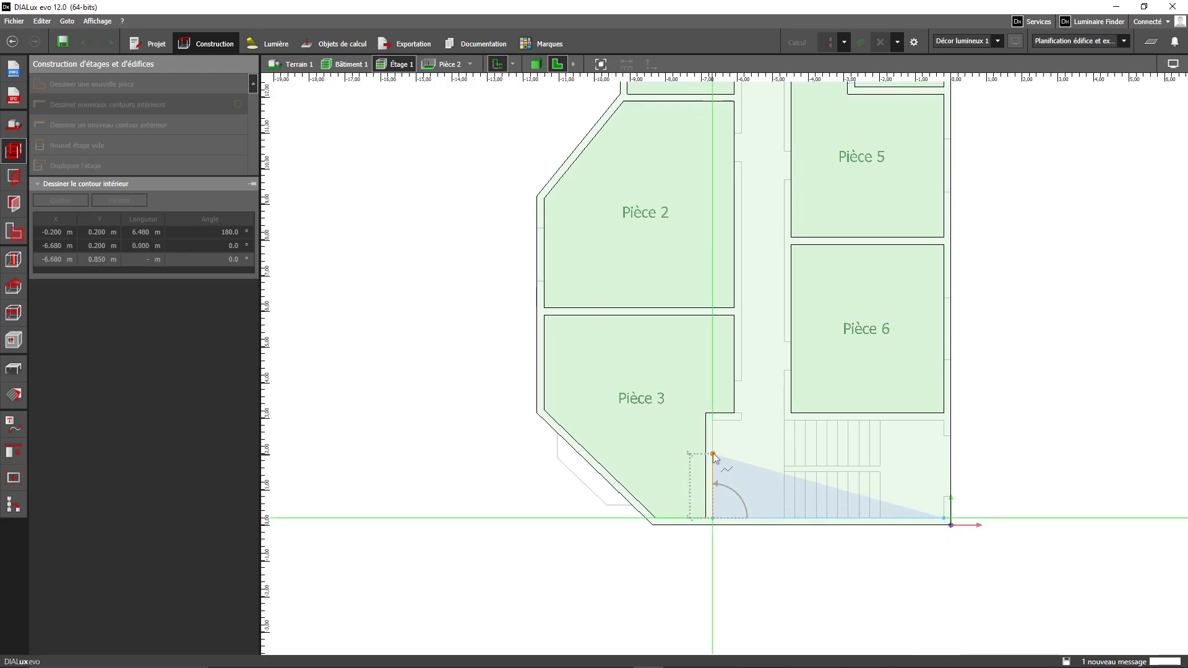
{"action": "left_click", "coordinate": [712, 424]}
{"action": "left_click", "coordinate": [743, 420]}
- Continue the contour around the 20.100 m long, 1.200 m wide corridor, add the 4.480 m wall above the staircase, and close the polygon
{"action": "scroll", "coordinate": [790, 218], "scroll_direction": "down", "scroll_amount": 3}
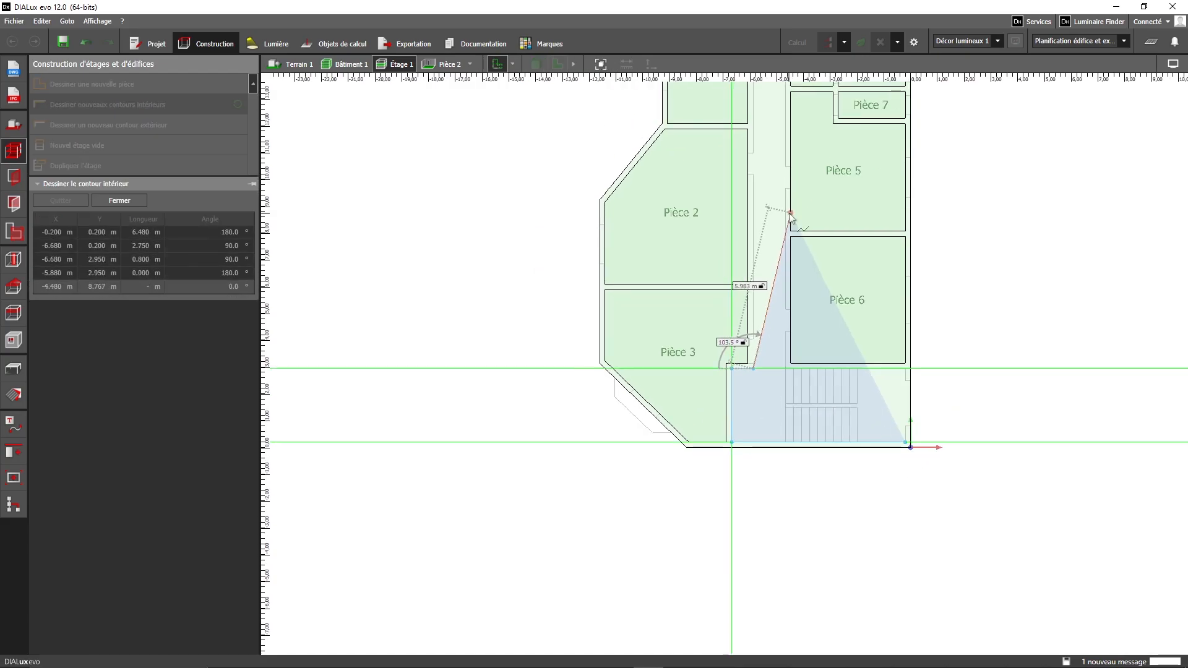
{"action": "middle_click_drag", "start_coordinate": [779, 226], "coordinate": [752, 616]}
{"action": "left_click", "coordinate": [727, 226]}
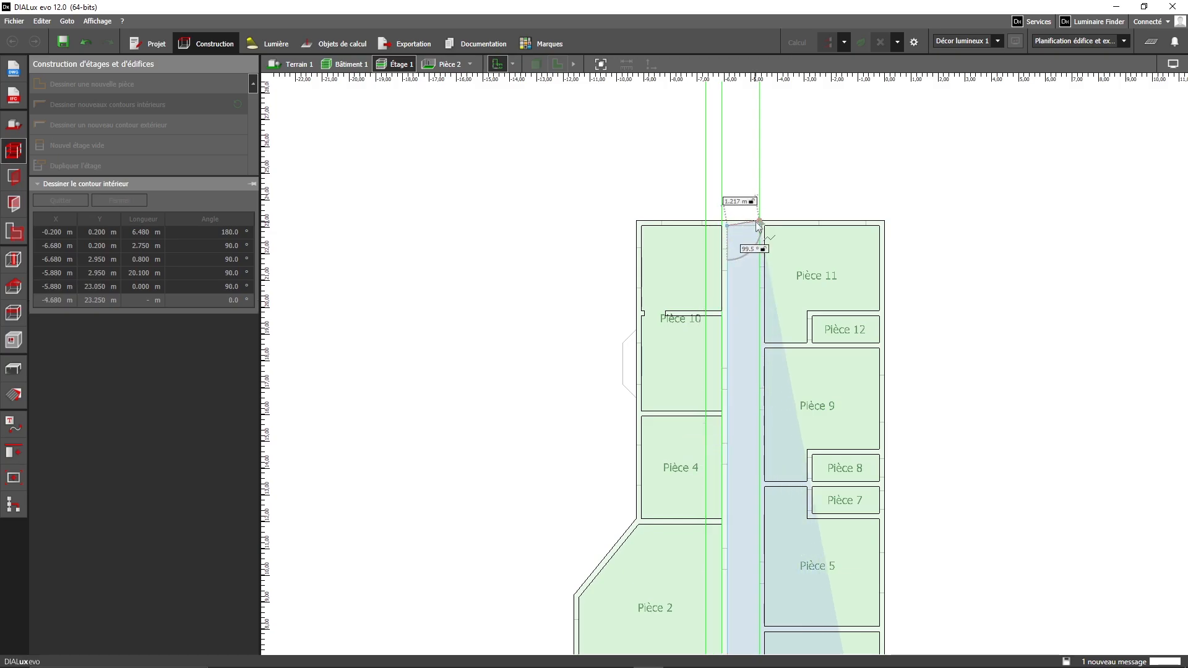
{"action": "left_click", "coordinate": [759, 227]}
{"action": "middle_click_drag", "start_coordinate": [765, 476], "coordinate": [730, 159]}
{"action": "scroll", "coordinate": [726, 443], "scroll_direction": "up", "scroll_amount": 2}
{"action": "left_click", "coordinate": [724, 445]}
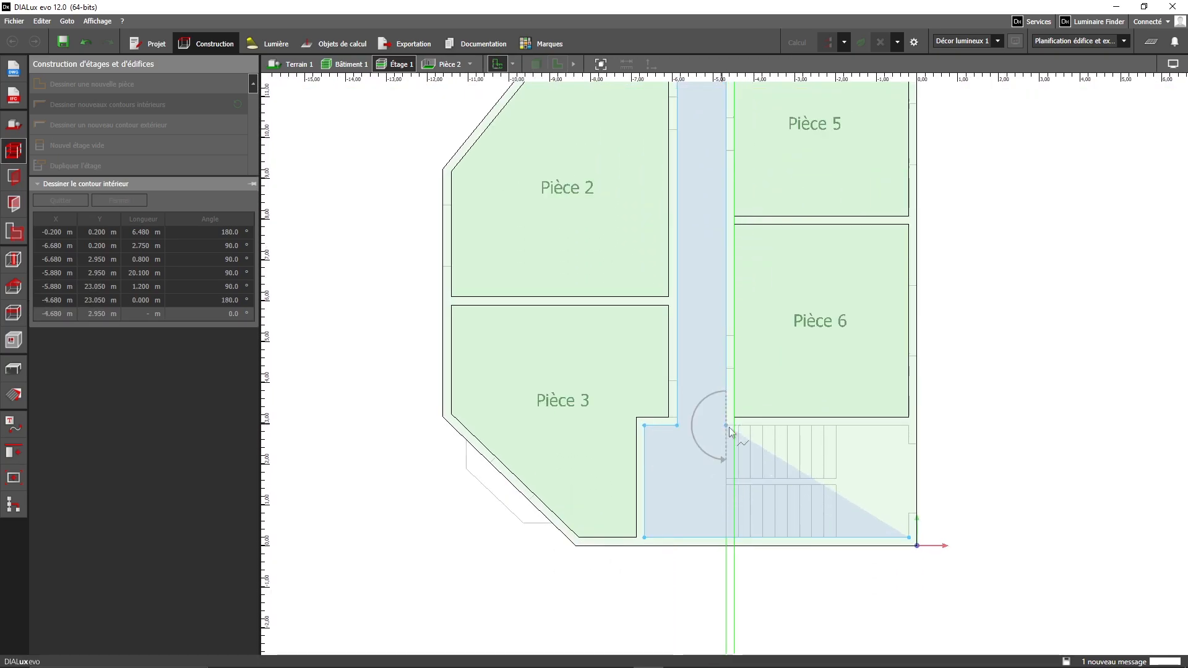
{"action": "left_click", "coordinate": [909, 425]}
{"action": "right_click", "coordinate": [868, 510]}
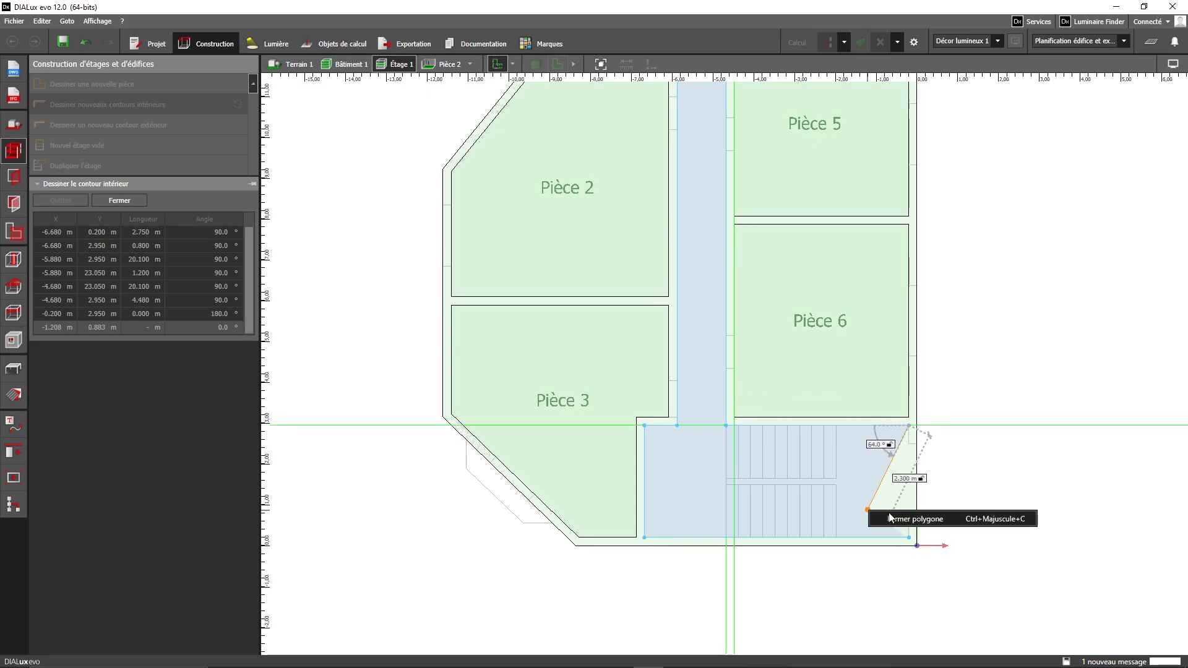
{"action": "left_click", "coordinate": [914, 519]}
- Examine the storey's rooms and corridor in the 3D view, and return to the floor plan view
{"action": "scroll", "coordinate": [773, 491], "scroll_direction": "down", "scroll_amount": 2}
{"action": "middle_click_drag", "start_coordinate": [756, 491], "coordinate": [747, 570]}
{"action": "scroll", "coordinate": [736, 544], "scroll_direction": "up", "scroll_amount": 1}
{"action": "scroll", "coordinate": [727, 523], "scroll_direction": "down", "scroll_amount": 2}
{"action": "scroll", "coordinate": [708, 518], "scroll_direction": "up", "scroll_amount": 2}
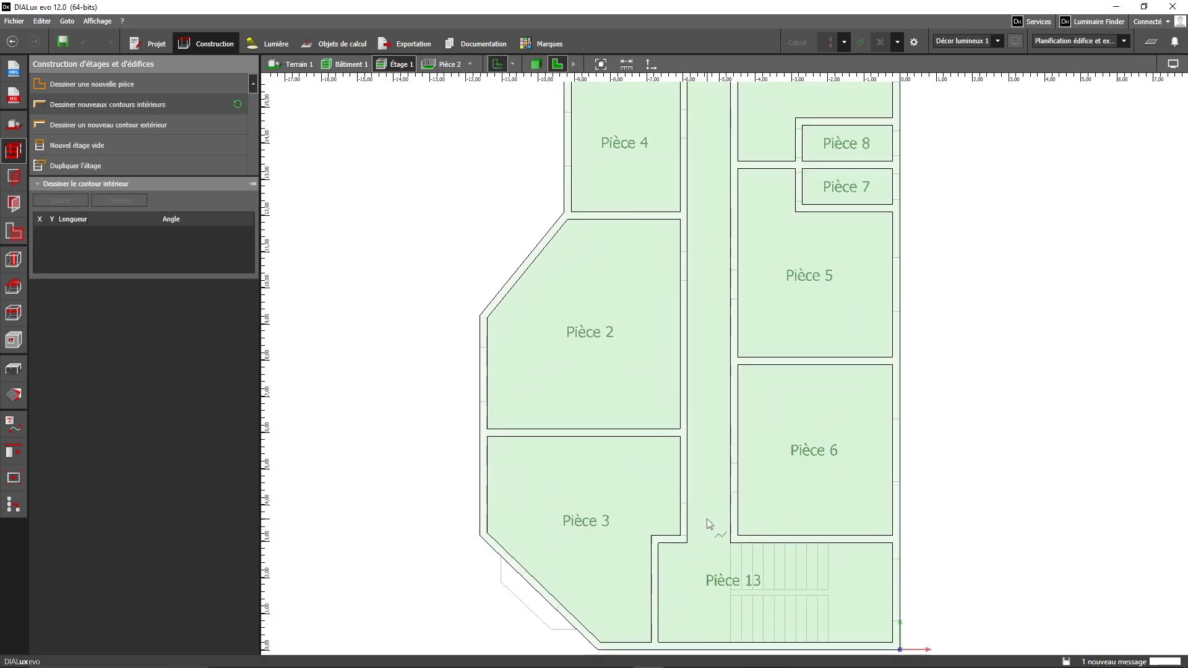
{"action": "left_click", "coordinate": [546, 65]}
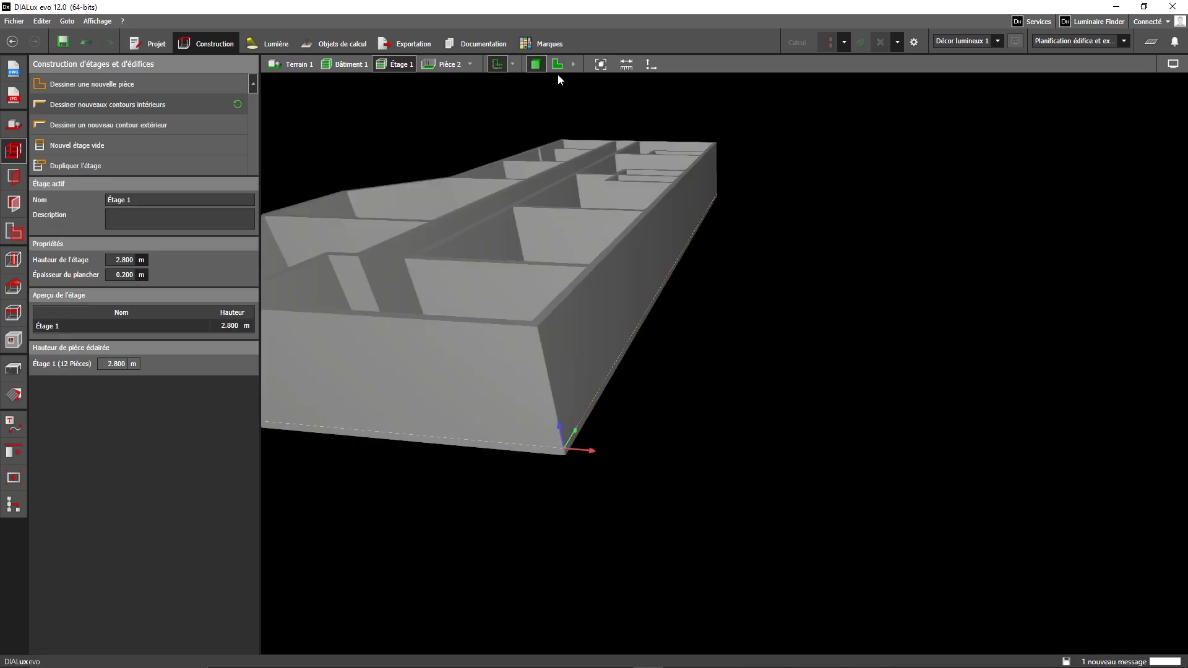
{"action": "middle_click_drag", "start_coordinate": [666, 295], "coordinate": [774, 410]}
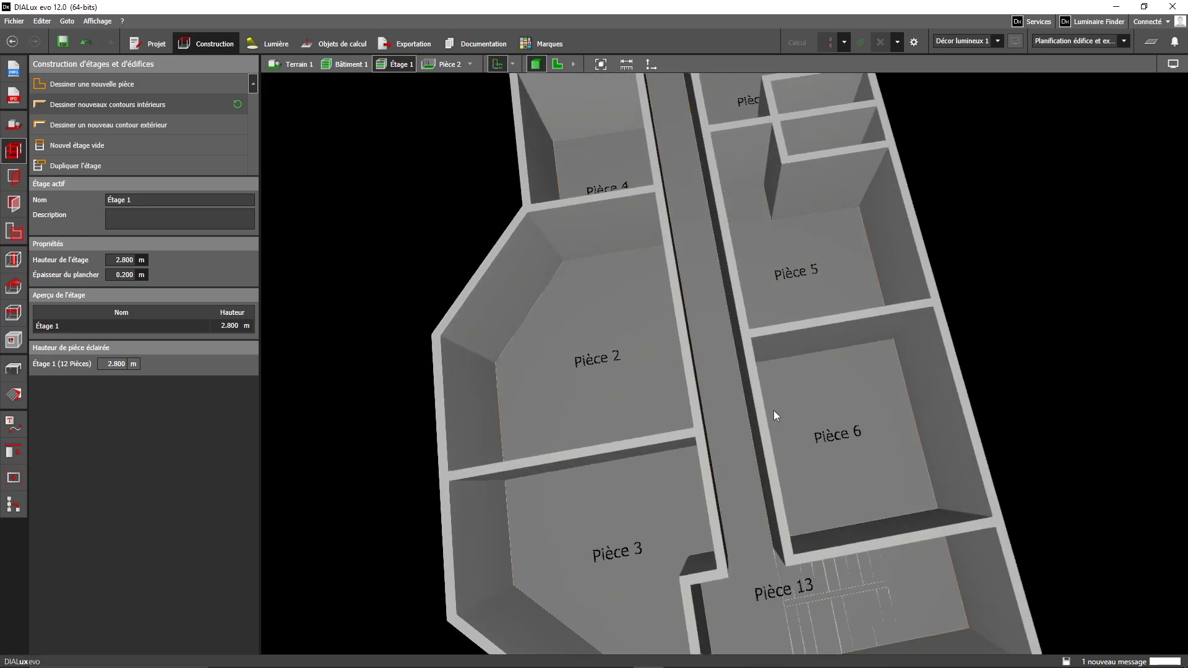
{"action": "left_click", "coordinate": [556, 64]}
{"action": "scroll", "coordinate": [700, 270], "scroll_direction": "down", "scroll_amount": 3}
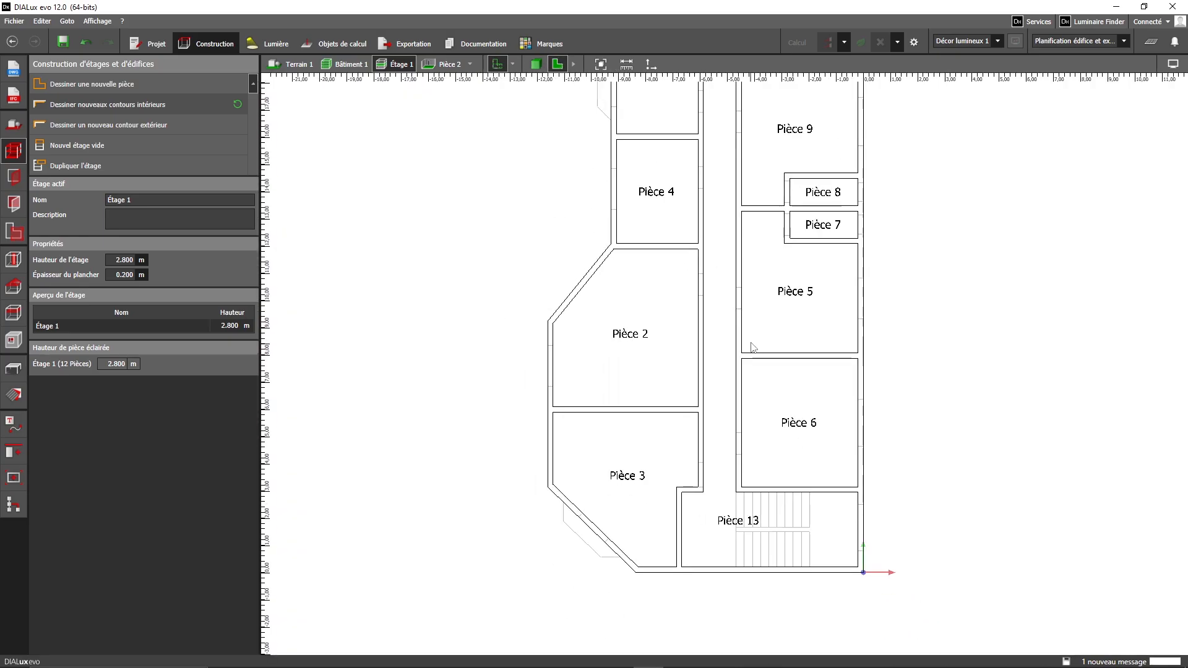
{"action": "scroll", "coordinate": [676, 310], "scroll_direction": "up", "scroll_amount": 3}
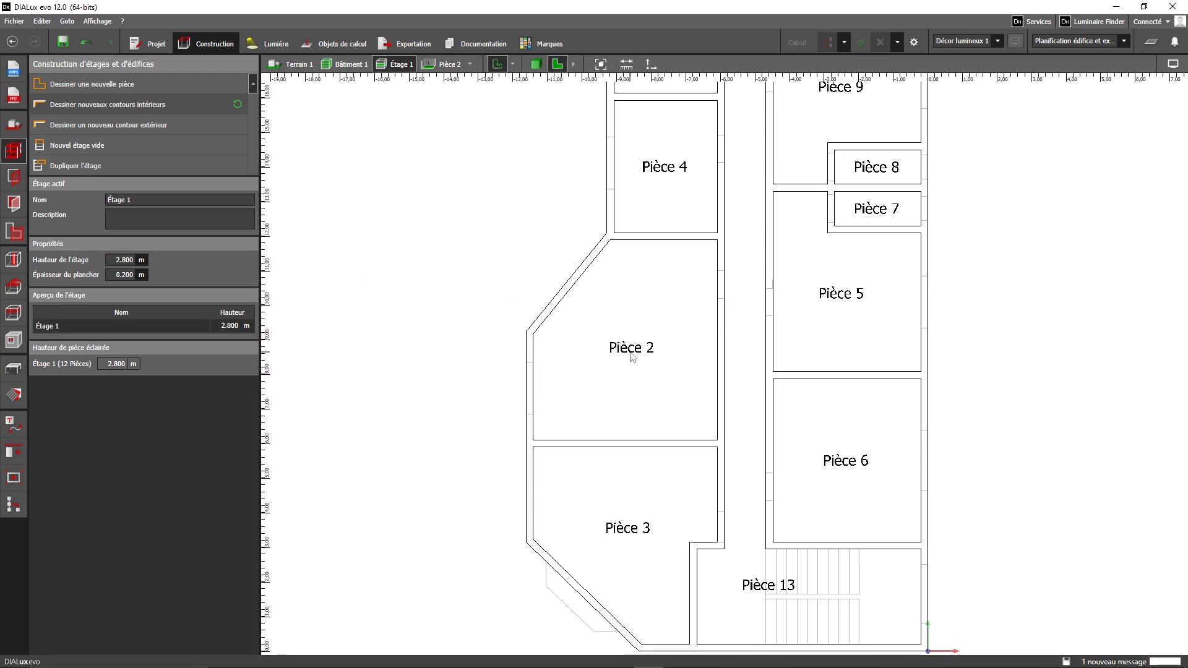
{"action": "left_click", "coordinate": [18, 427]}
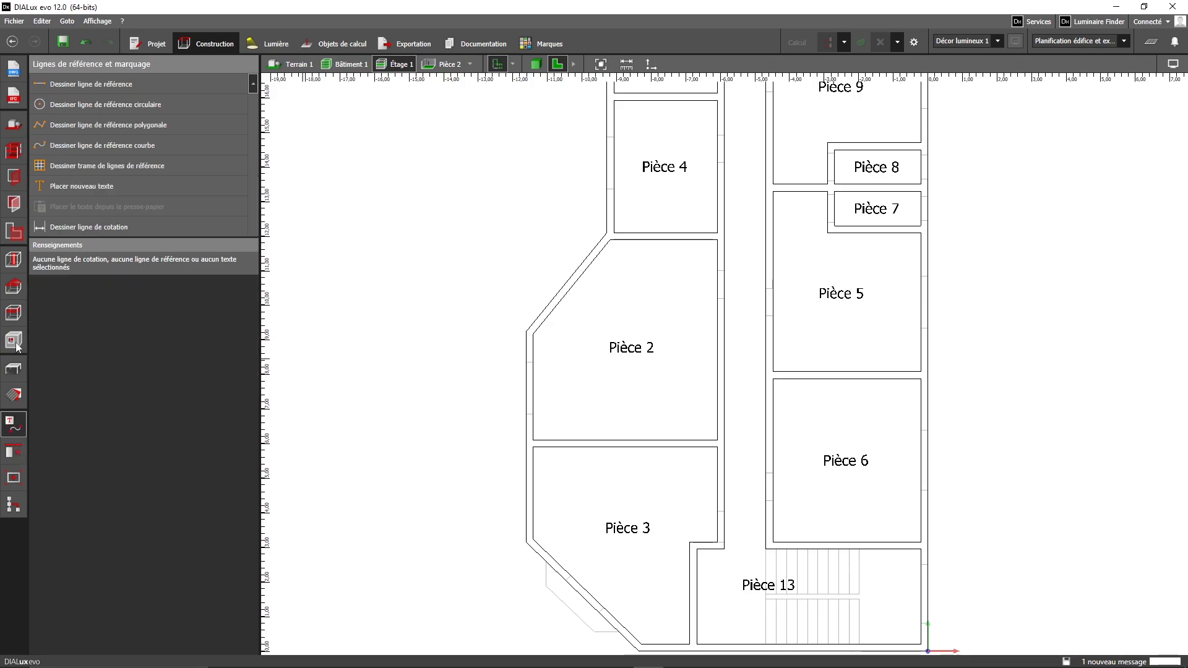
{"action": "left_click", "coordinate": [18, 375]}
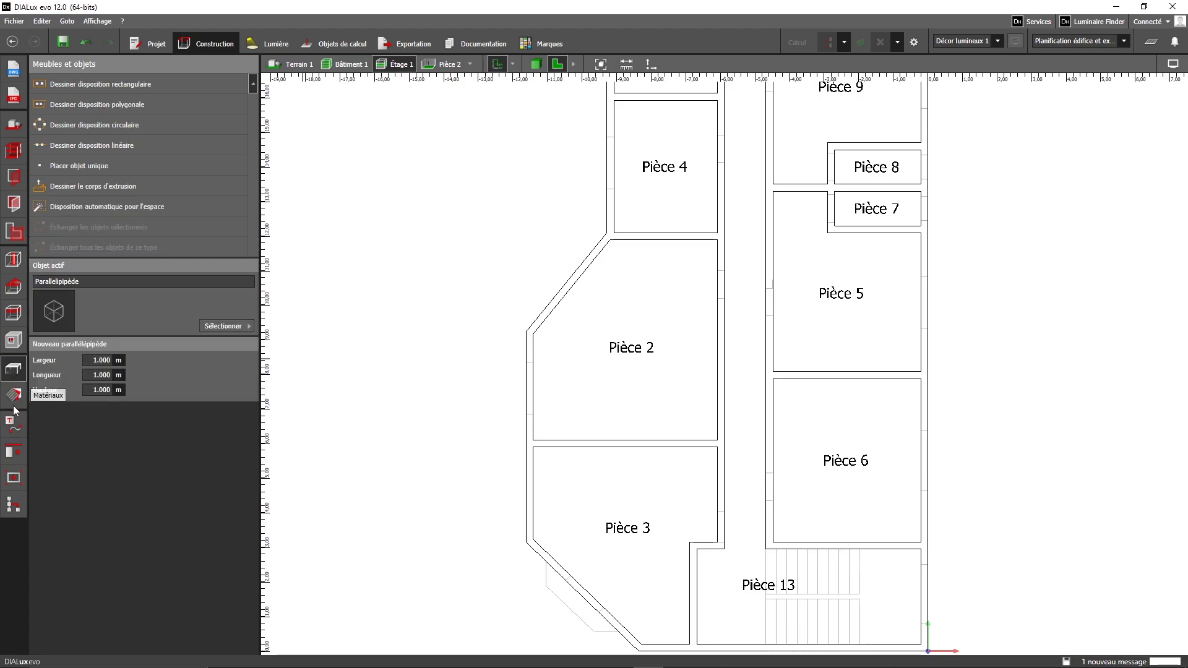
{"action": "left_click", "coordinate": [15, 400]}
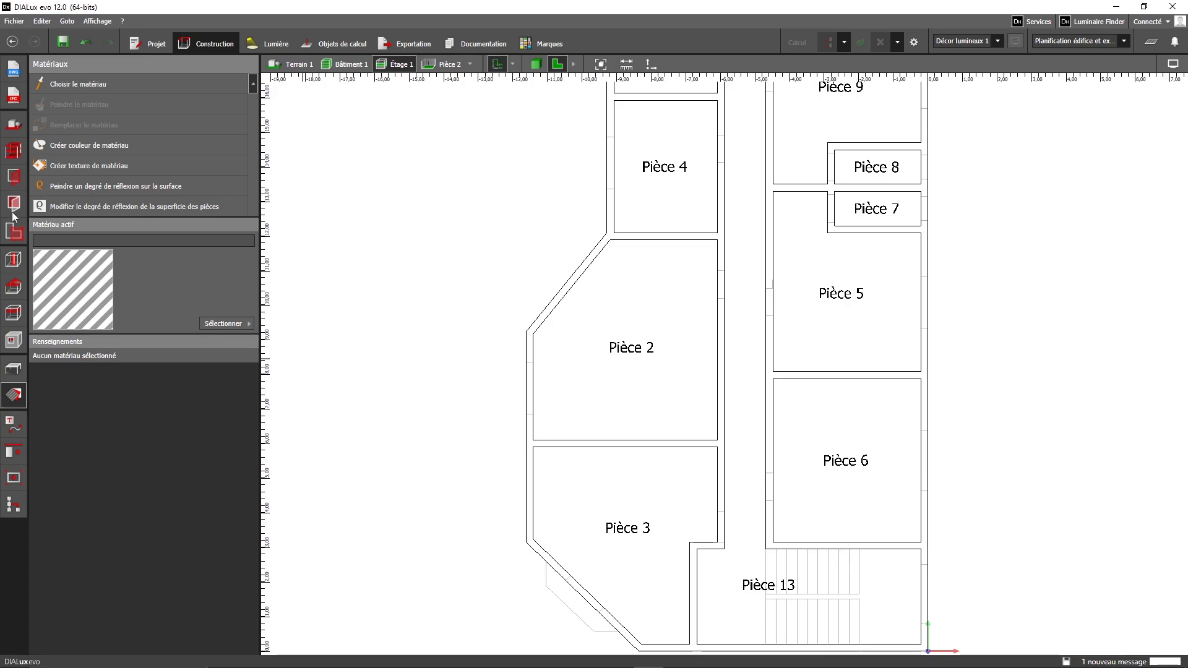
- Select the Pièce 2 label on the floor plan and rename that room as Bureau
{"action": "left_click", "coordinate": [10, 426]}
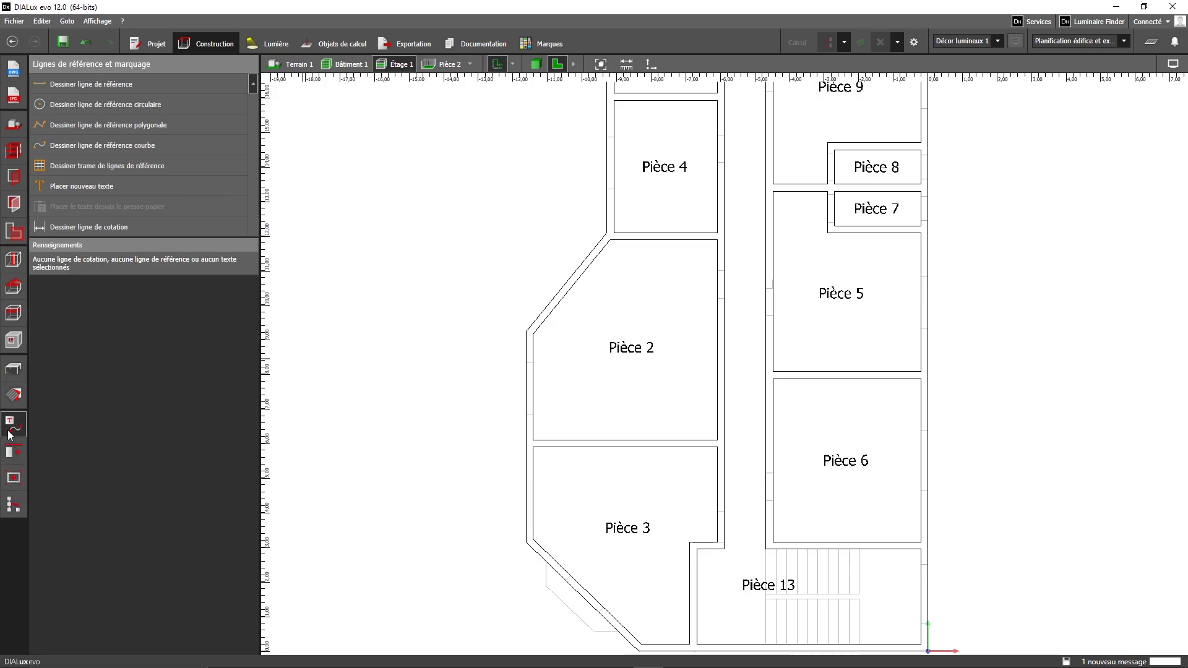
{"action": "left_click", "coordinate": [645, 348]}
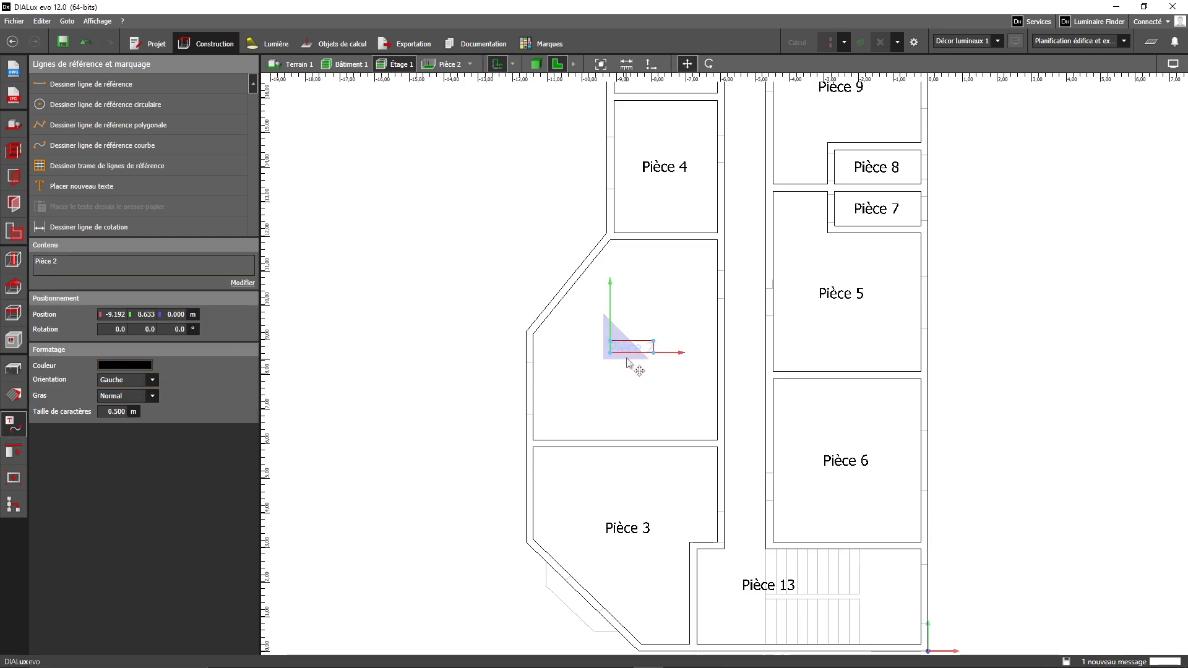
{"action": "scroll", "coordinate": [628, 360], "scroll_direction": "up", "scroll_amount": 1}
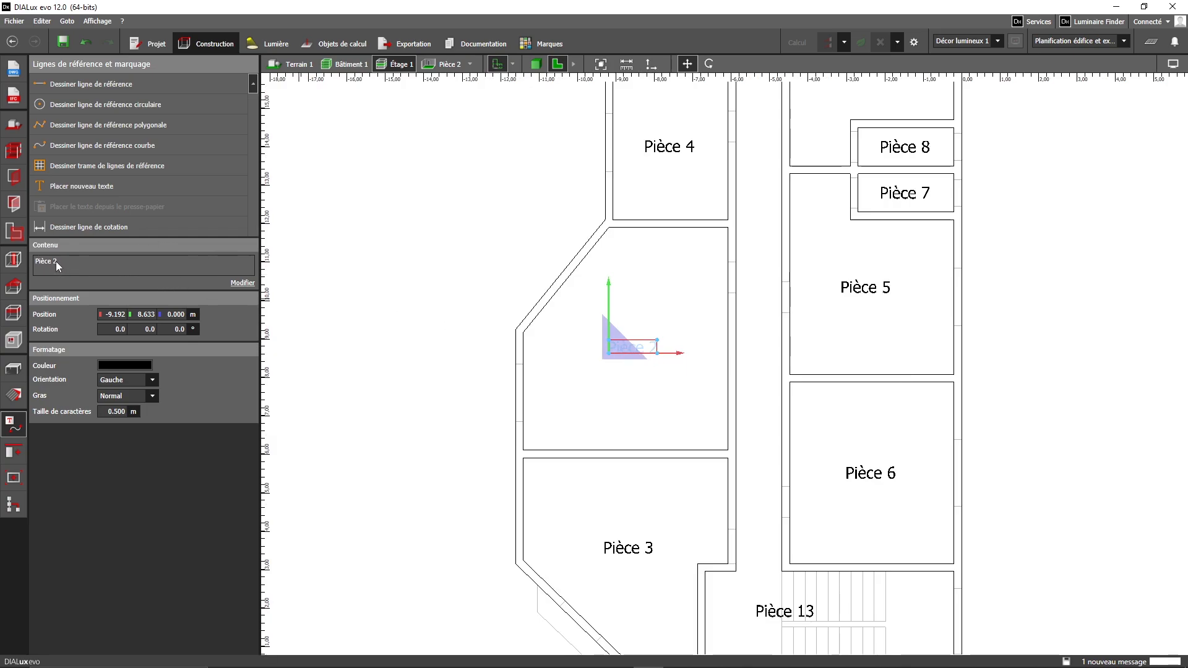
{"action": "left_click", "coordinate": [243, 283]}
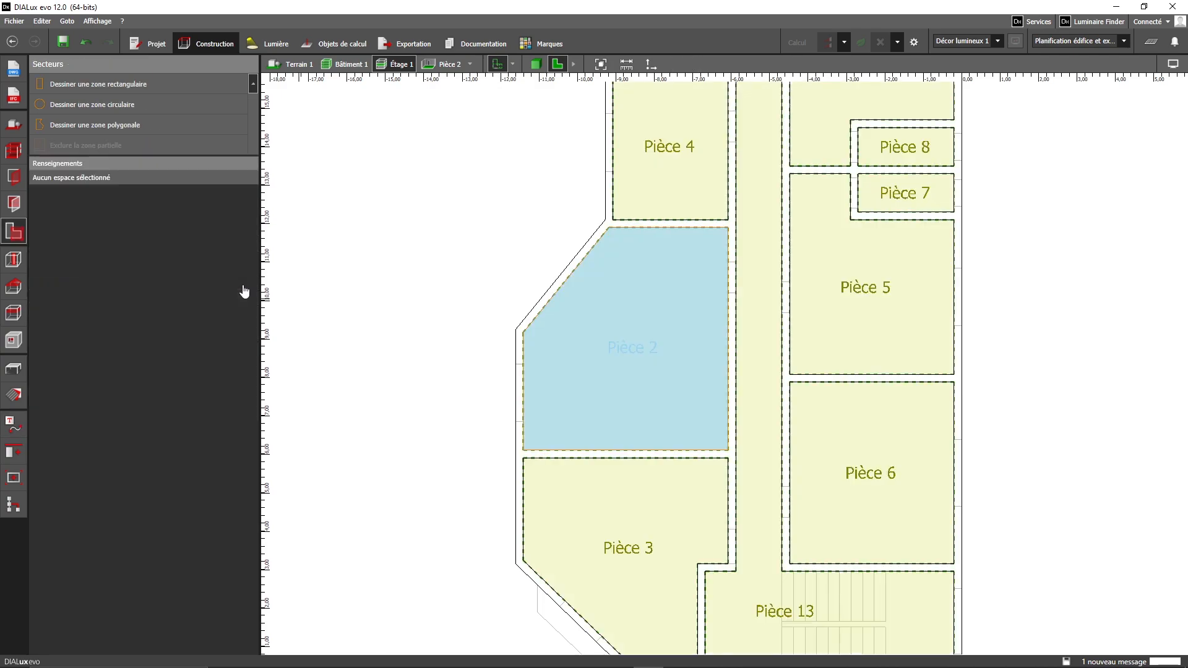
{"action": "left_click", "coordinate": [140, 180]}
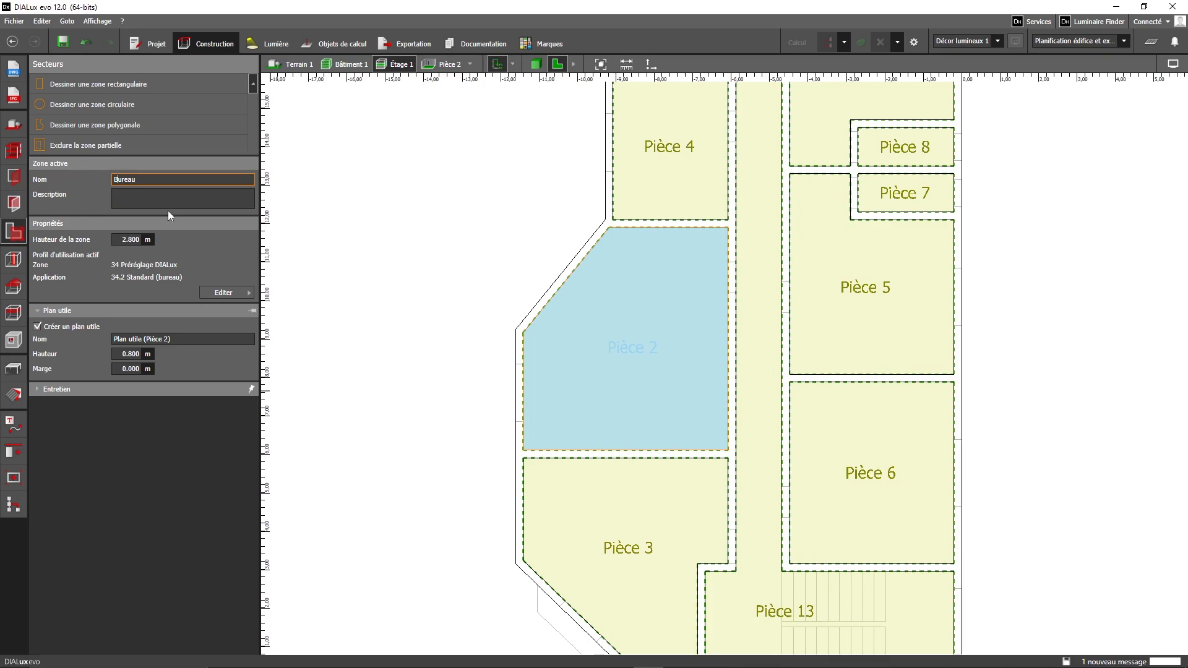
{"action": "key", "text": "Return"}
- Rename Pièce 5, the L-shaped room beside Pièce 7, as Chambre
{"action": "middle_click_drag", "start_coordinate": [821, 445], "coordinate": [677, 566]}
{"action": "middle_click_drag", "start_coordinate": [630, 468], "coordinate": [445, 437]}
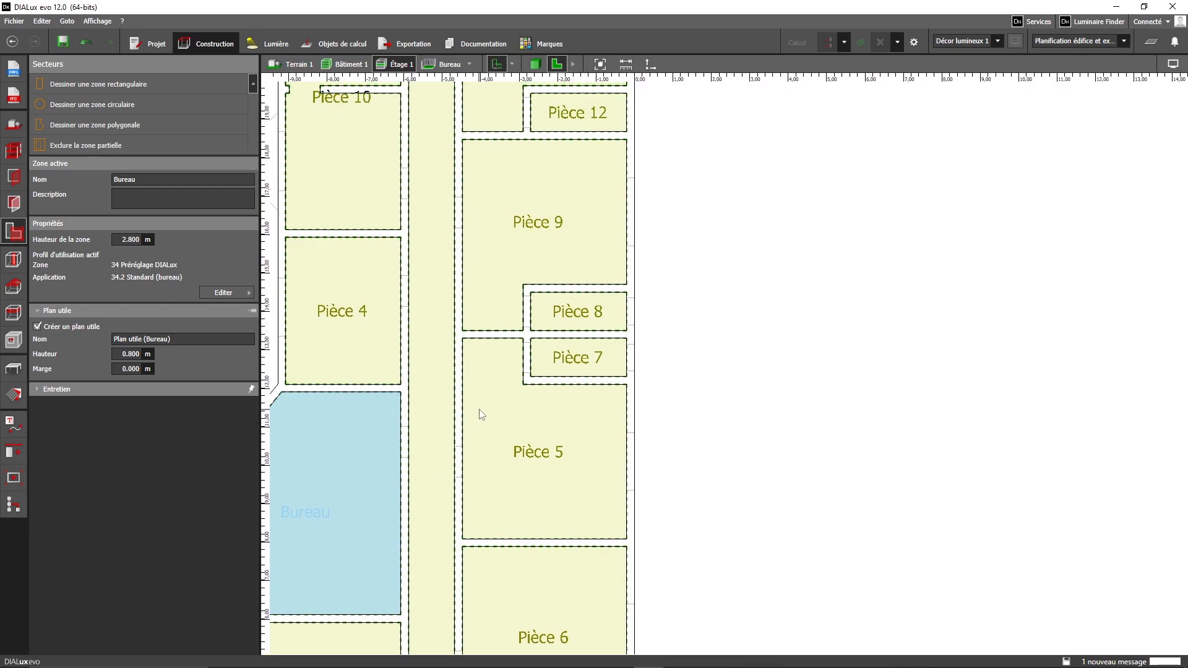
{"action": "left_click", "coordinate": [534, 441]}
{"action": "left_click", "coordinate": [142, 180]}
{"action": "double_click", "coordinate": [141, 180]}
{"action": "type", "text": "c"}
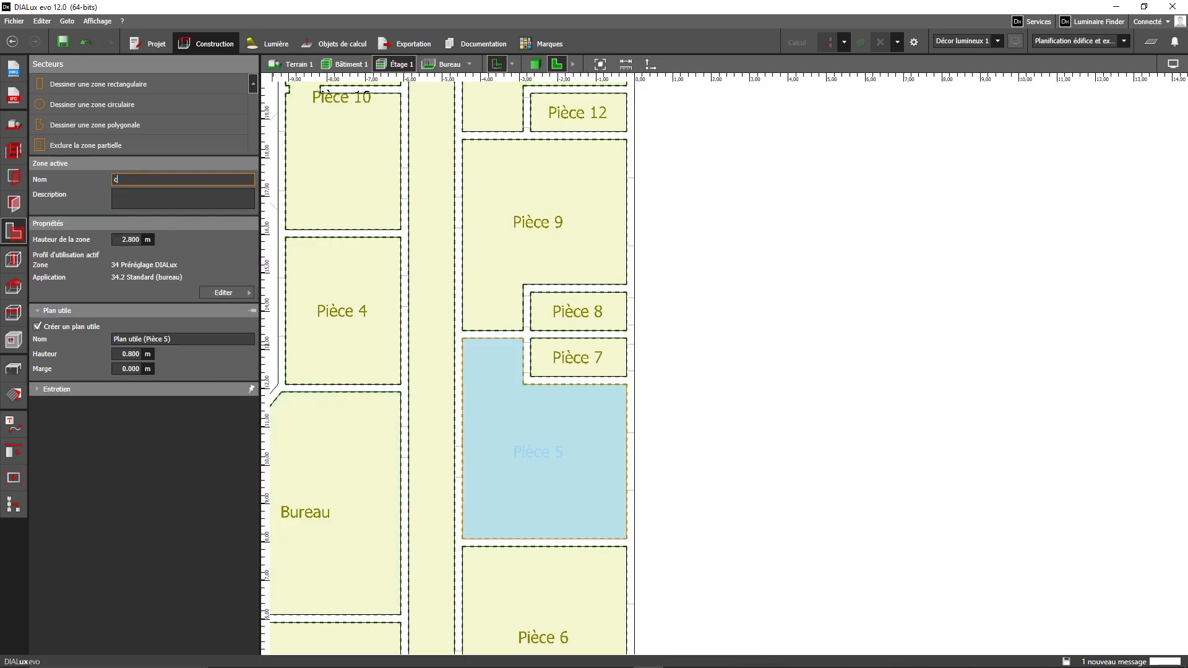
{"action": "type", "text": "hambre"}
{"action": "left_click", "coordinate": [112, 180]}
{"action": "type", "text": "C"}
{"action": "key", "text": "Return"}
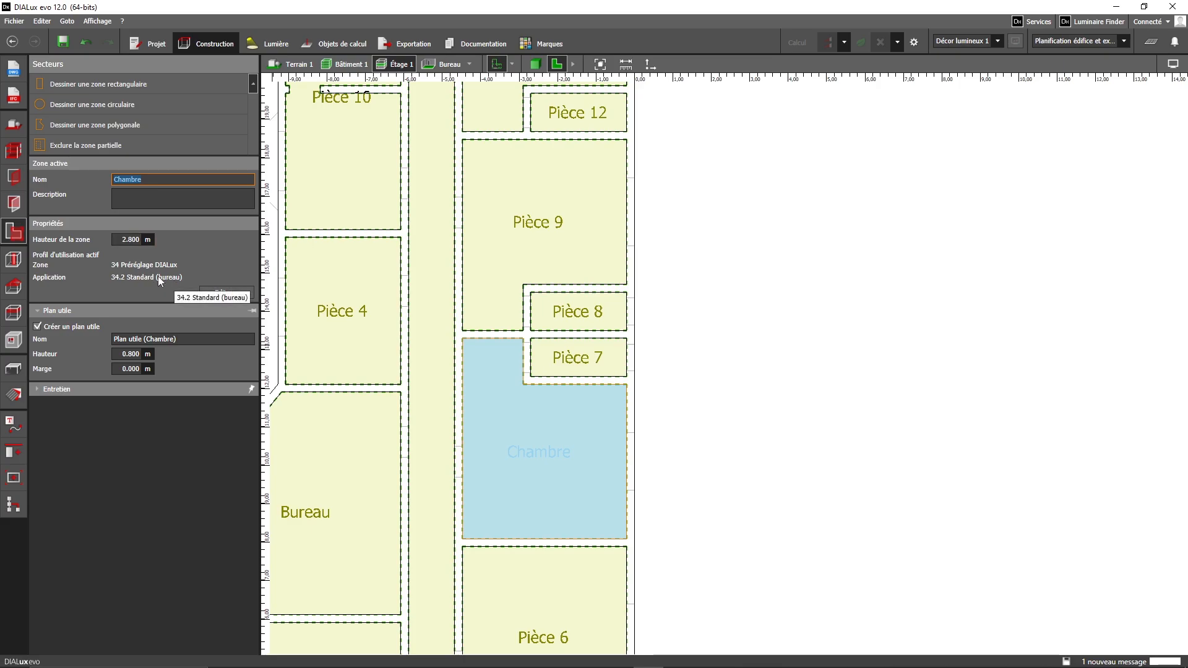
- Open the usage profile of Chambre for editing and choose the Europa (EN 12464-1:2021) standard
{"action": "left_click", "coordinate": [225, 295]}
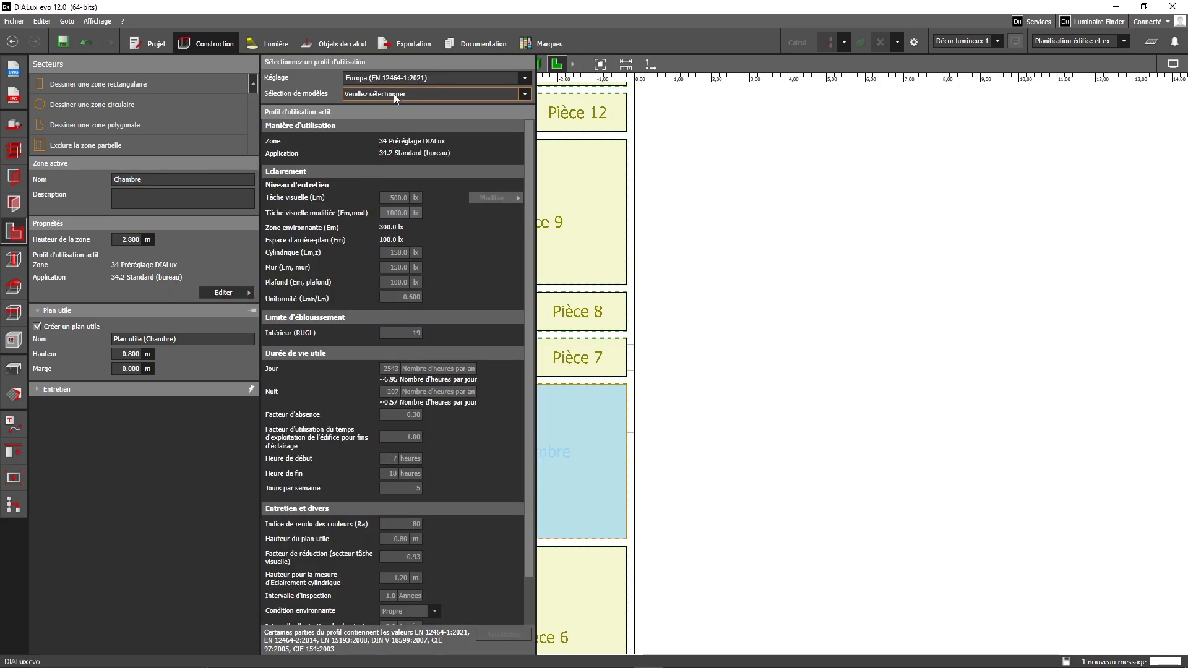
{"action": "left_click", "coordinate": [403, 75]}
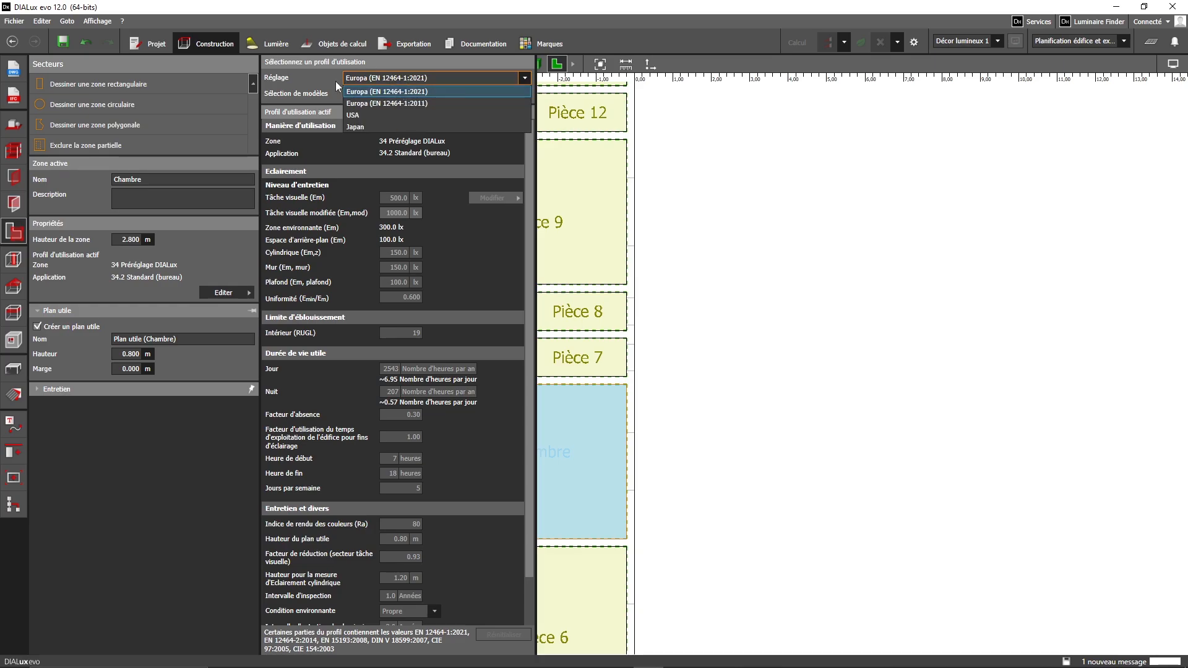
{"action": "left_click", "coordinate": [401, 92]}
- Try the usage profile category 9 Zones de circulation à l'intérieur d'édifices and look through its applications
{"action": "left_click", "coordinate": [426, 94]}
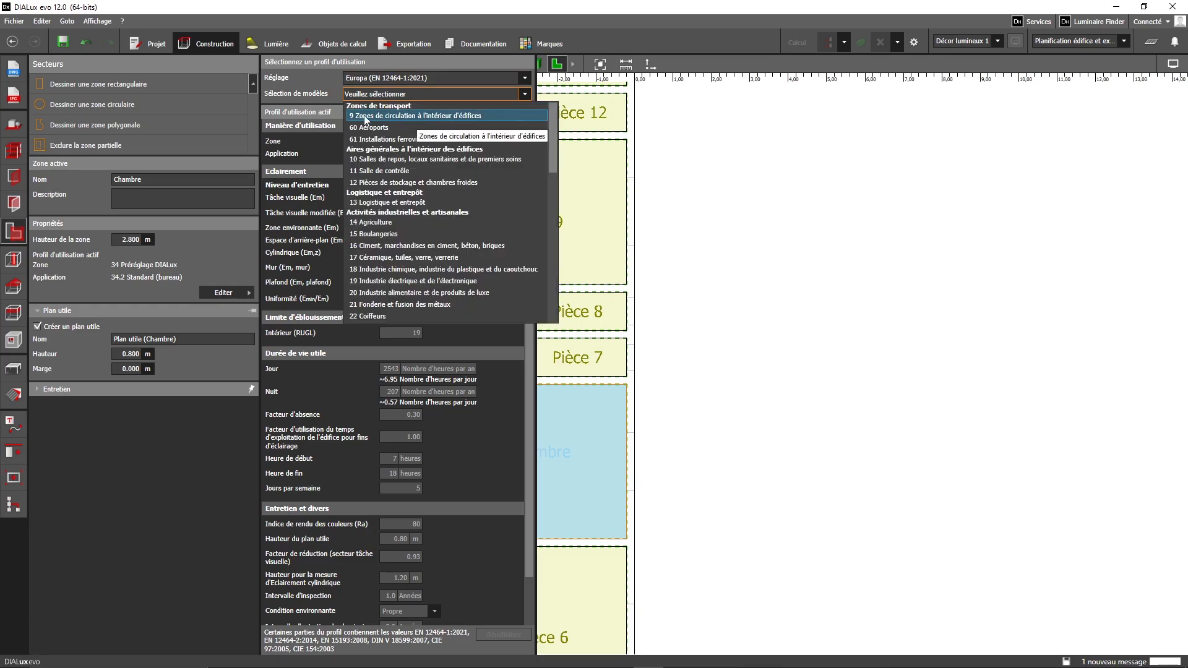
{"action": "left_click", "coordinate": [446, 116]}
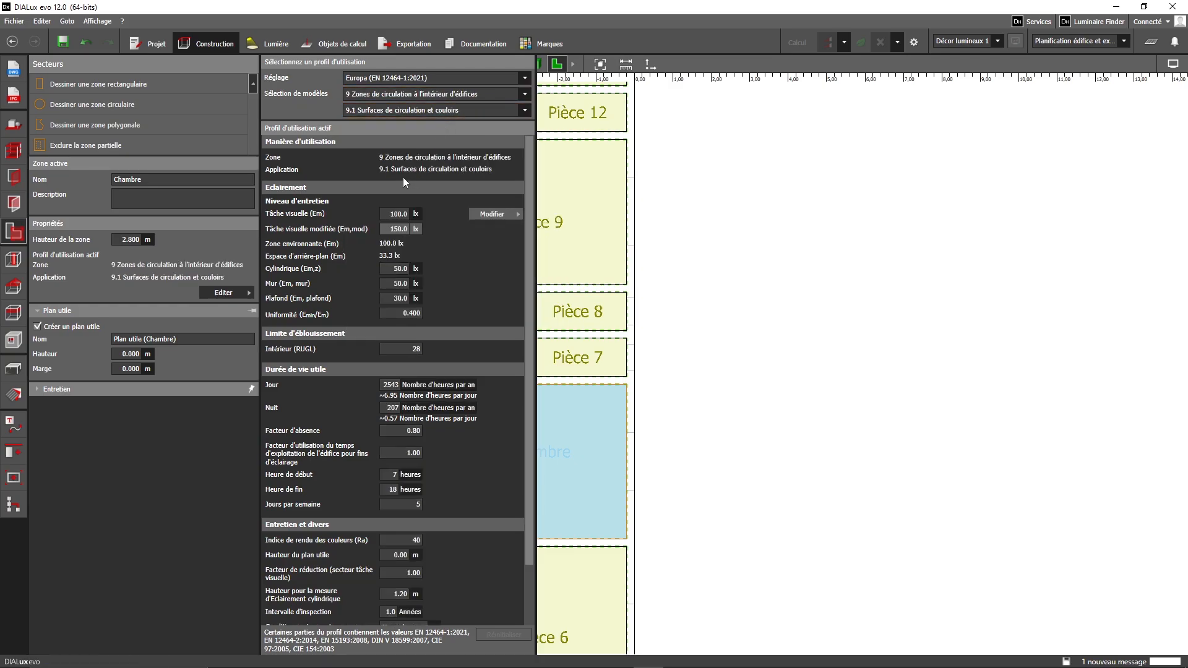
{"action": "left_click", "coordinate": [418, 111]}
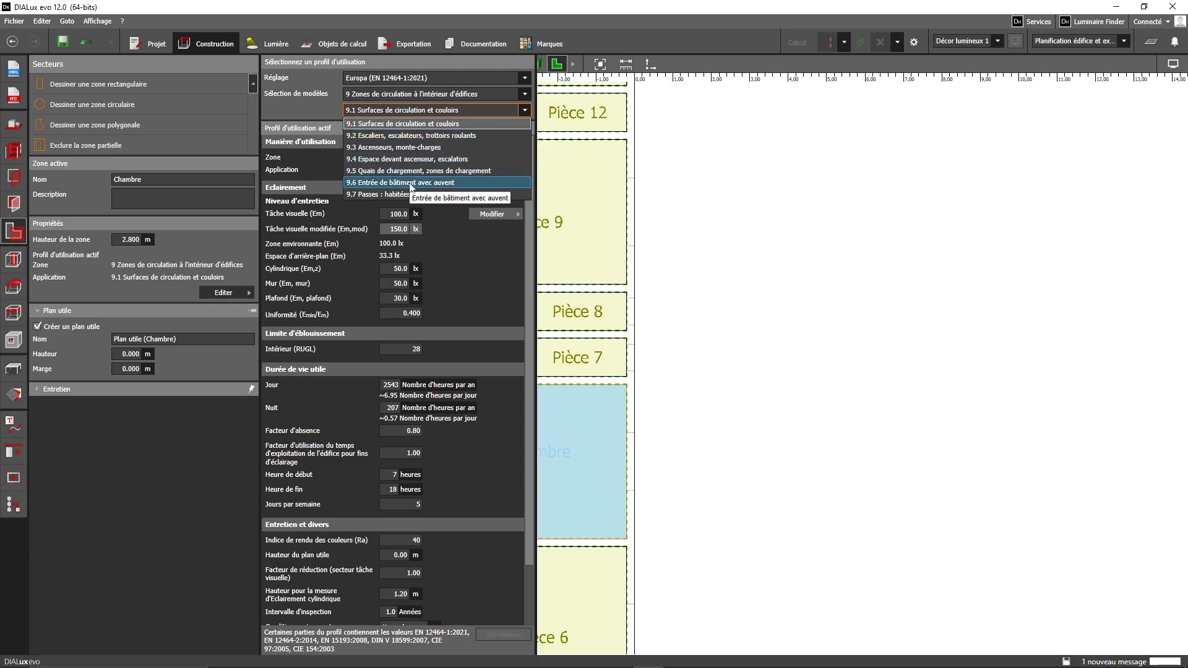
{"action": "left_click", "coordinate": [441, 97]}
- Assign Chambre the category 10 Salles de repos, locaux sanitaires et de premiers soins with application 10.2 Salles de repos
{"action": "left_click", "coordinate": [442, 98]}
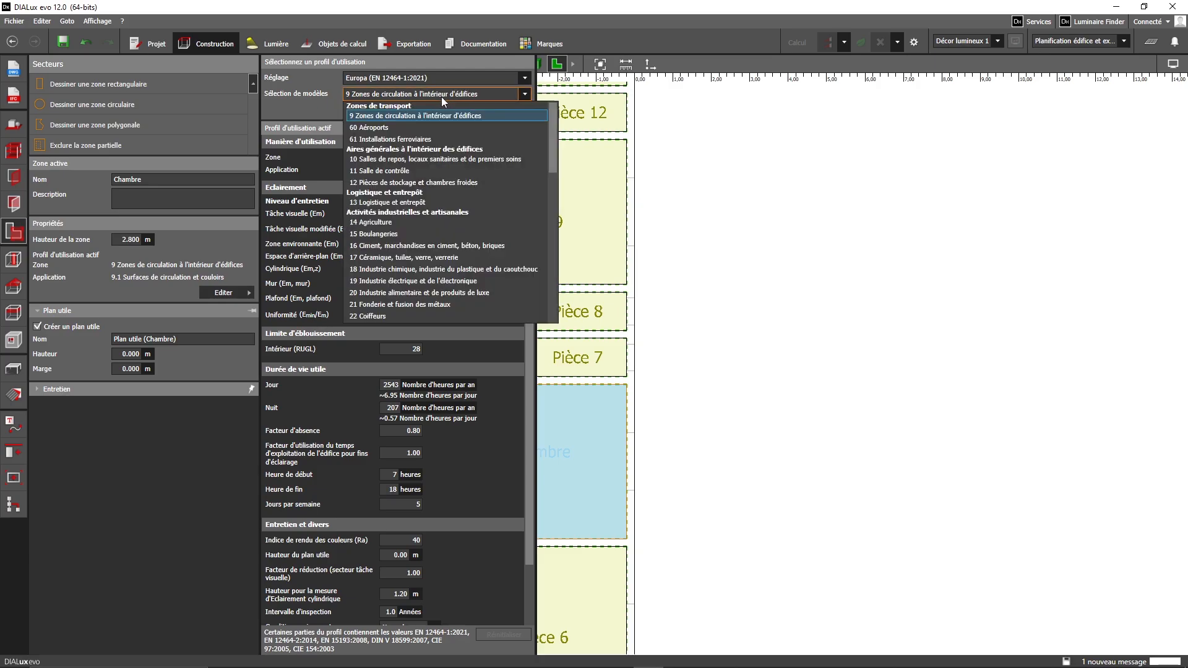
{"action": "left_click", "coordinate": [422, 158]}
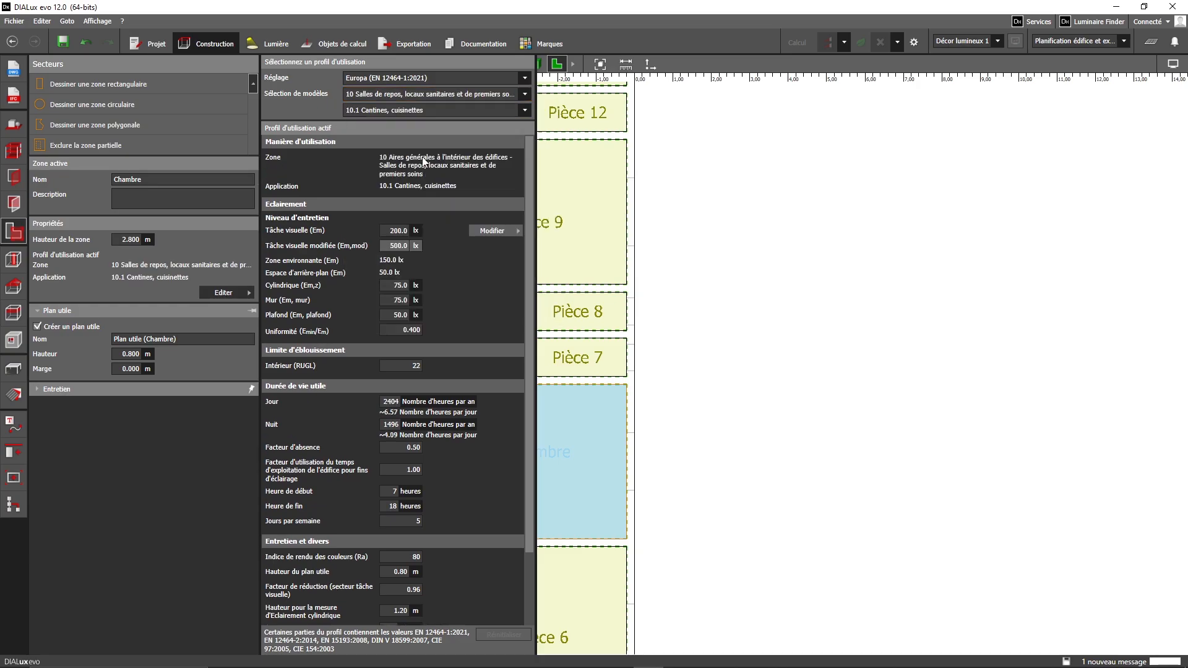
{"action": "left_click", "coordinate": [413, 110]}
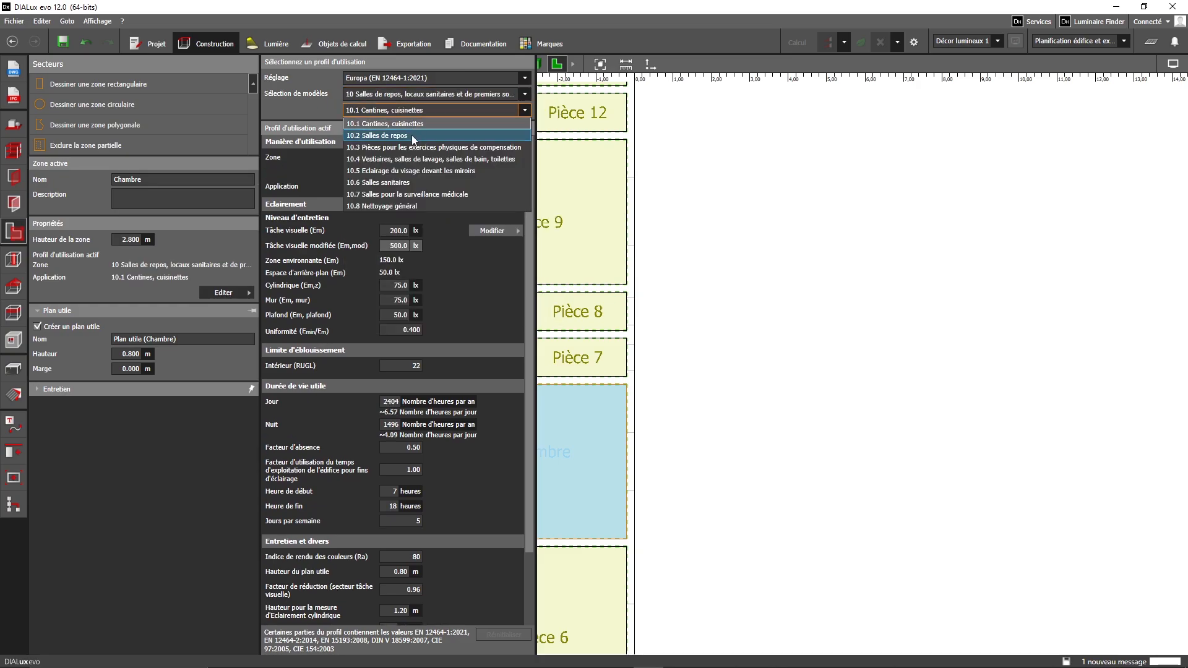
{"action": "left_click", "coordinate": [412, 136]}
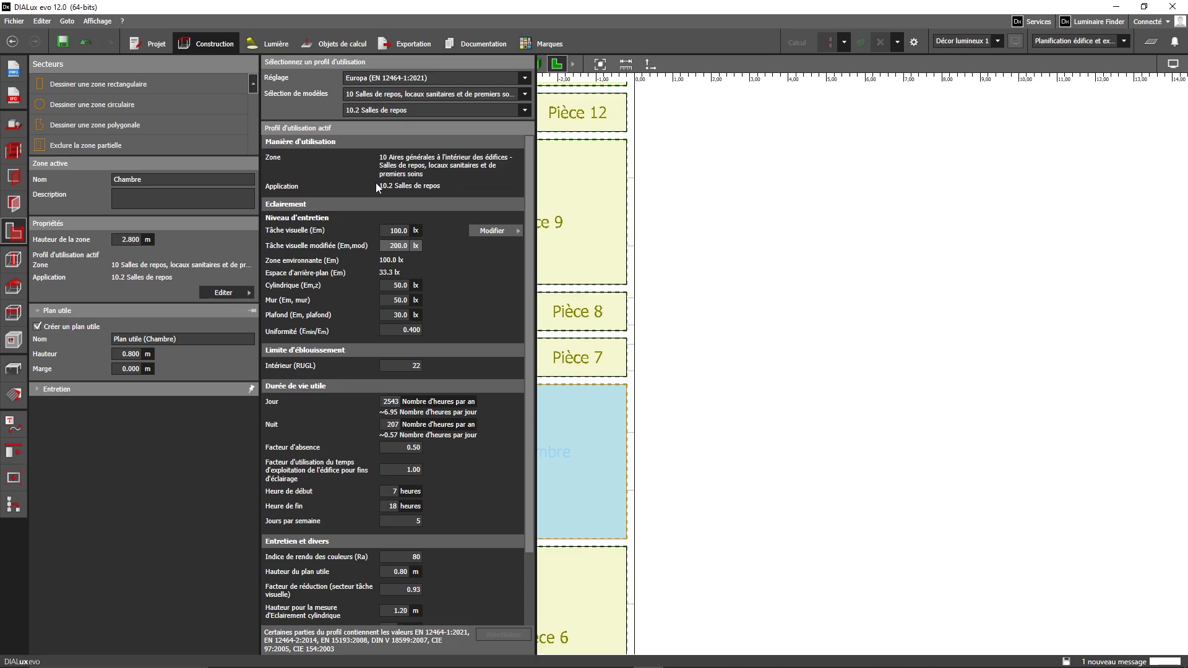
- Examine the visual task illuminance and its context modifiers in the Chambre usage profile, and close the profile settings
{"action": "left_click", "coordinate": [391, 233]}
{"action": "left_click", "coordinate": [504, 232]}
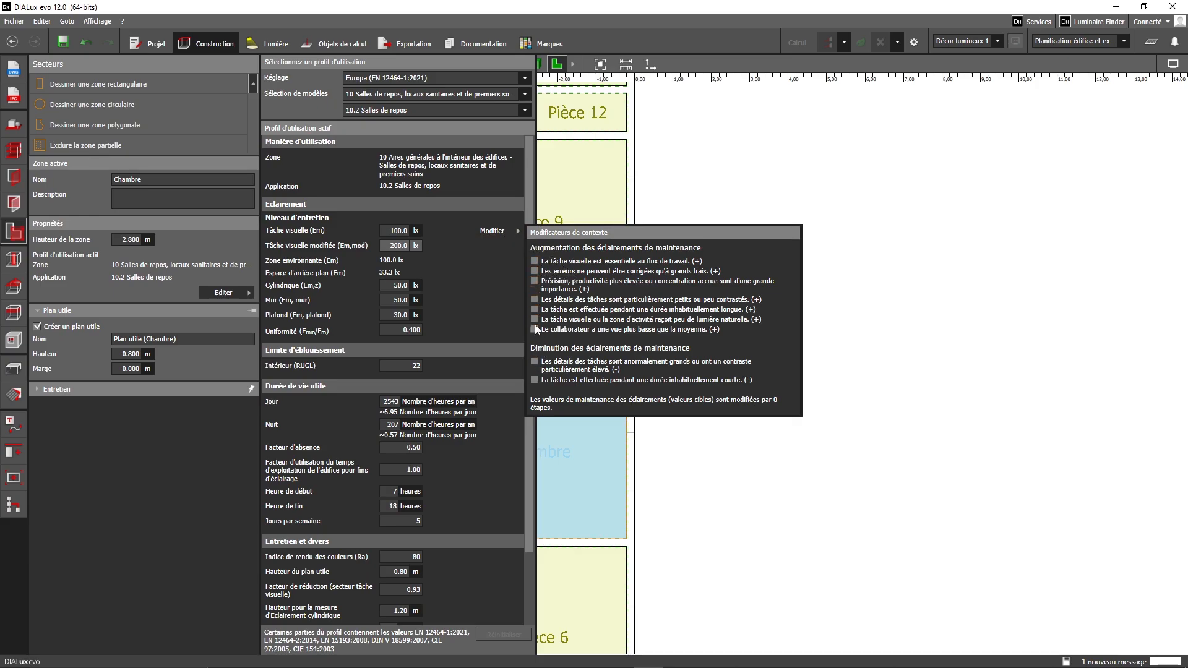
{"action": "left_click", "coordinate": [214, 420]}
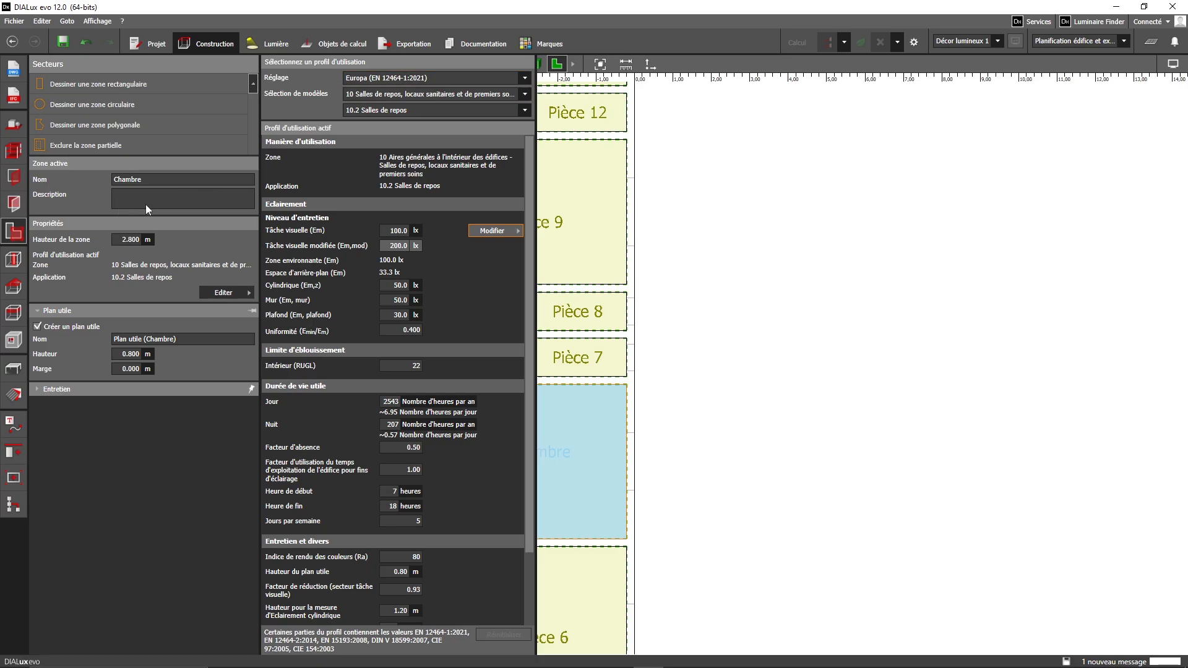
{"action": "scroll", "coordinate": [451, 444], "scroll_direction": "down", "scroll_amount": 2}
{"action": "scroll", "coordinate": [449, 443], "scroll_direction": "up", "scroll_amount": 2}
{"action": "key", "text": "Escape"}
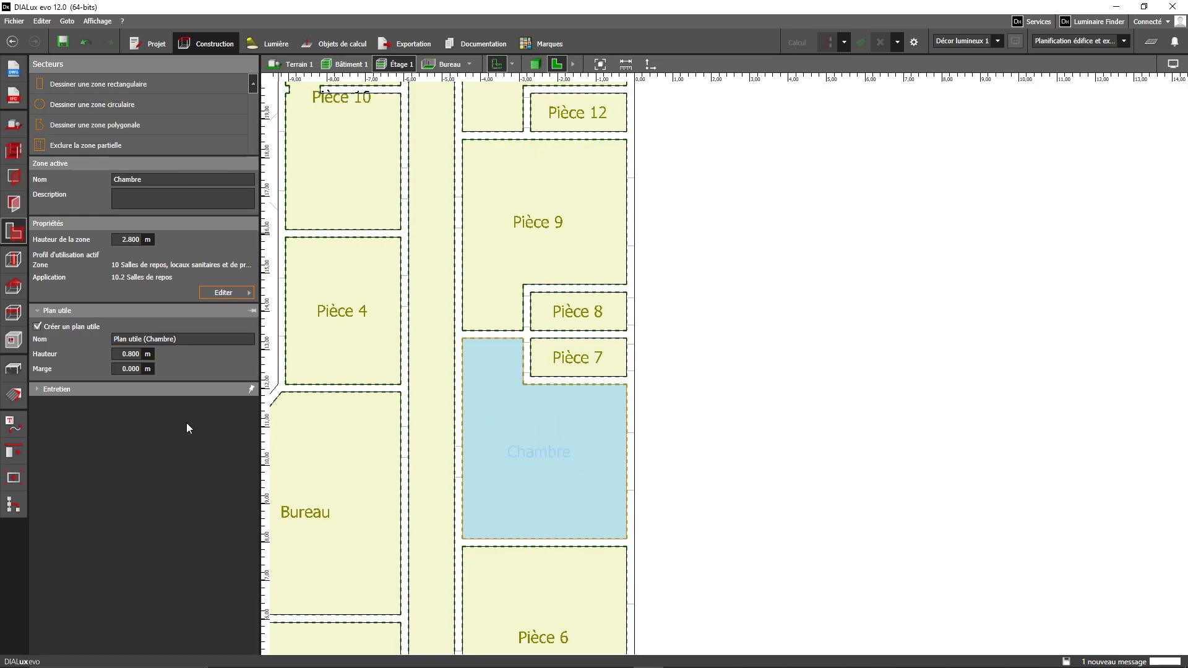
{"action": "scroll", "coordinate": [515, 435], "scroll_direction": "up", "scroll_amount": 1}
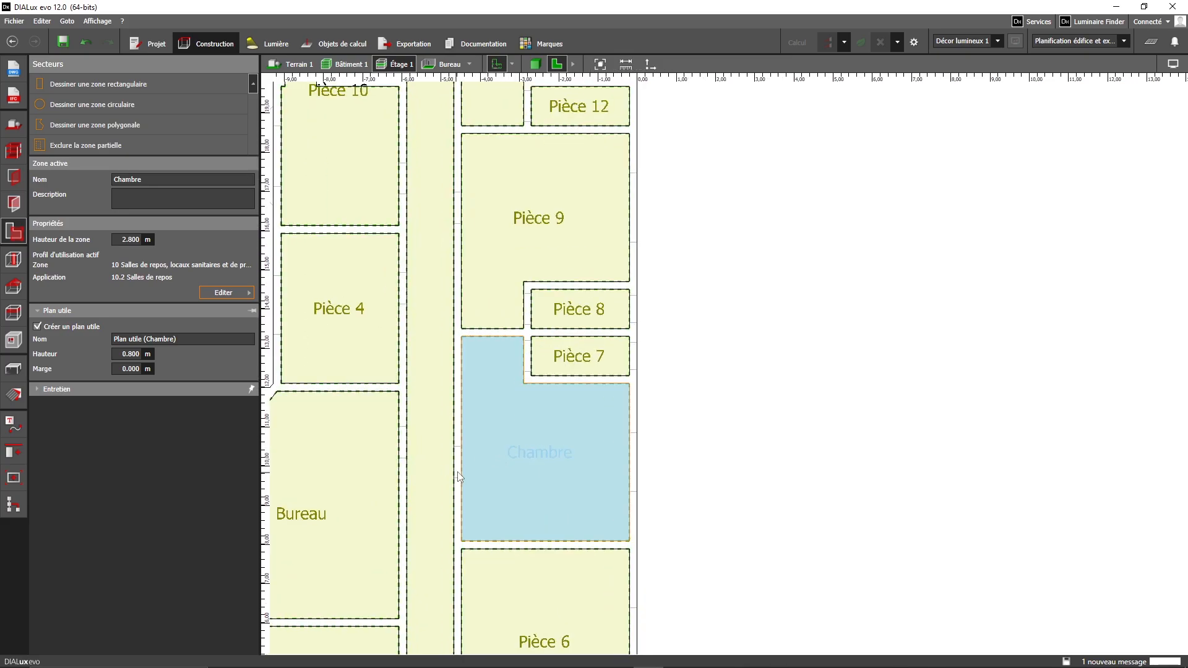
{"action": "middle_click_drag", "start_coordinate": [438, 472], "coordinate": [660, 414]}
{"action": "scroll", "coordinate": [660, 414], "scroll_direction": "down", "scroll_amount": 4}
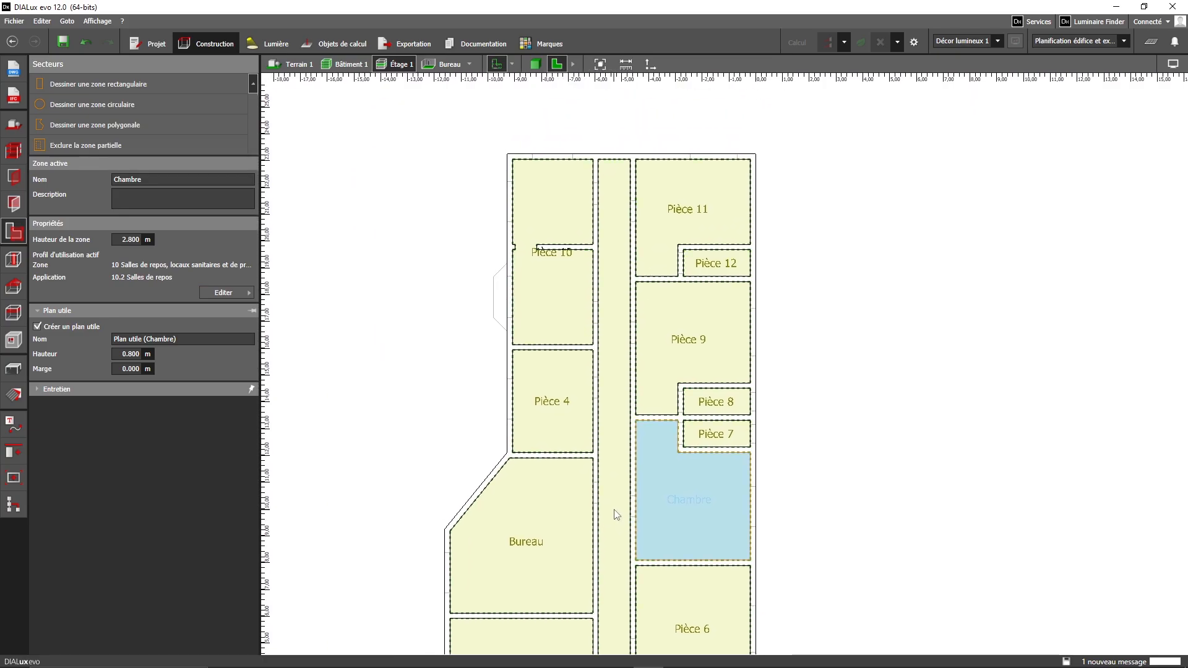
{"action": "middle_click_drag", "start_coordinate": [616, 511], "coordinate": [595, 313]}
{"action": "scroll", "coordinate": [593, 331], "scroll_direction": "up", "scroll_amount": 1}
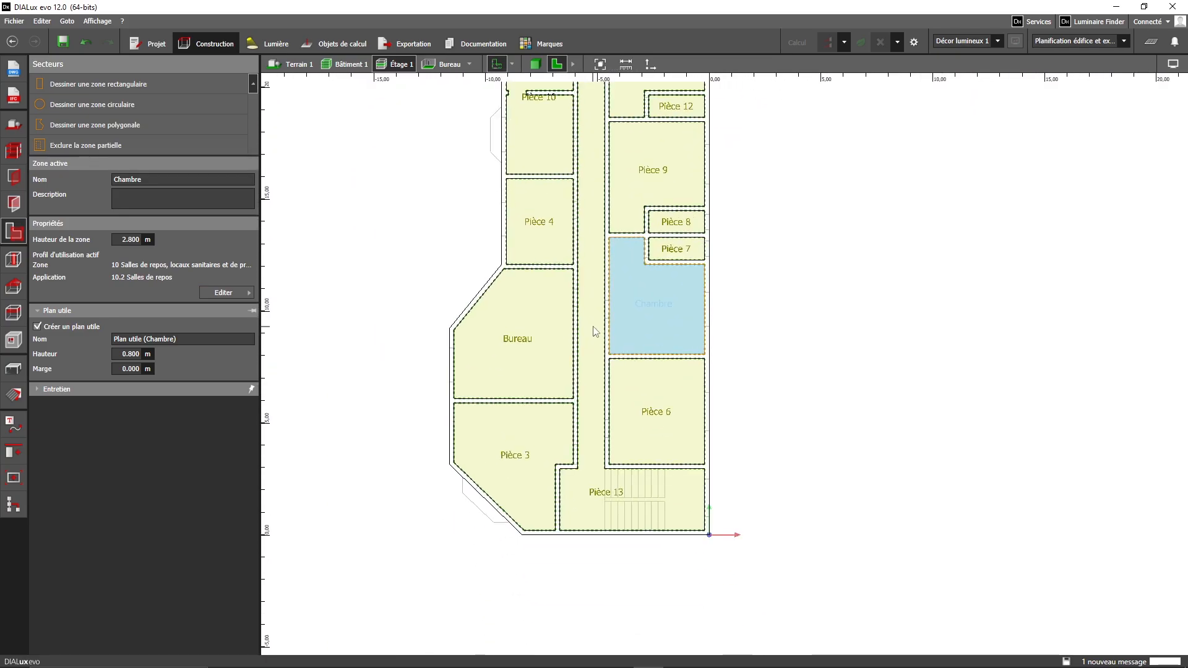
{"action": "scroll", "coordinate": [595, 331], "scroll_direction": "up", "scroll_amount": 4}
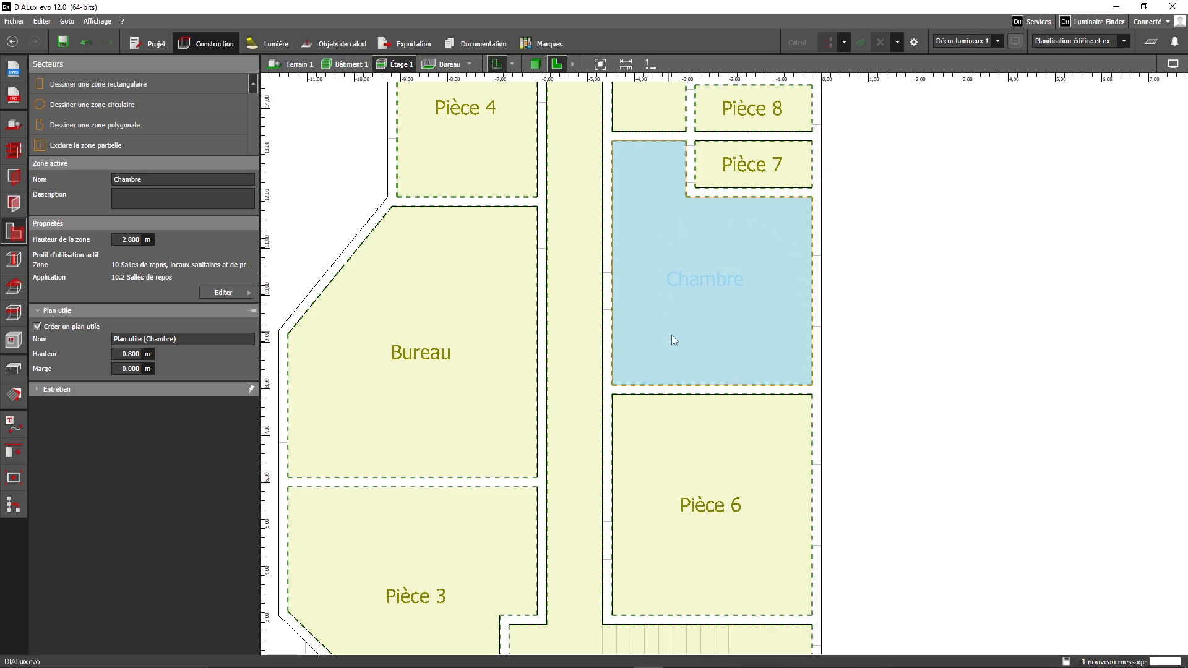
- Switch to lighting design and make the AIRAM Ronda 300 IP20 21W/840 CA PCO WH the active luminaire
{"action": "left_click", "coordinate": [258, 47]}
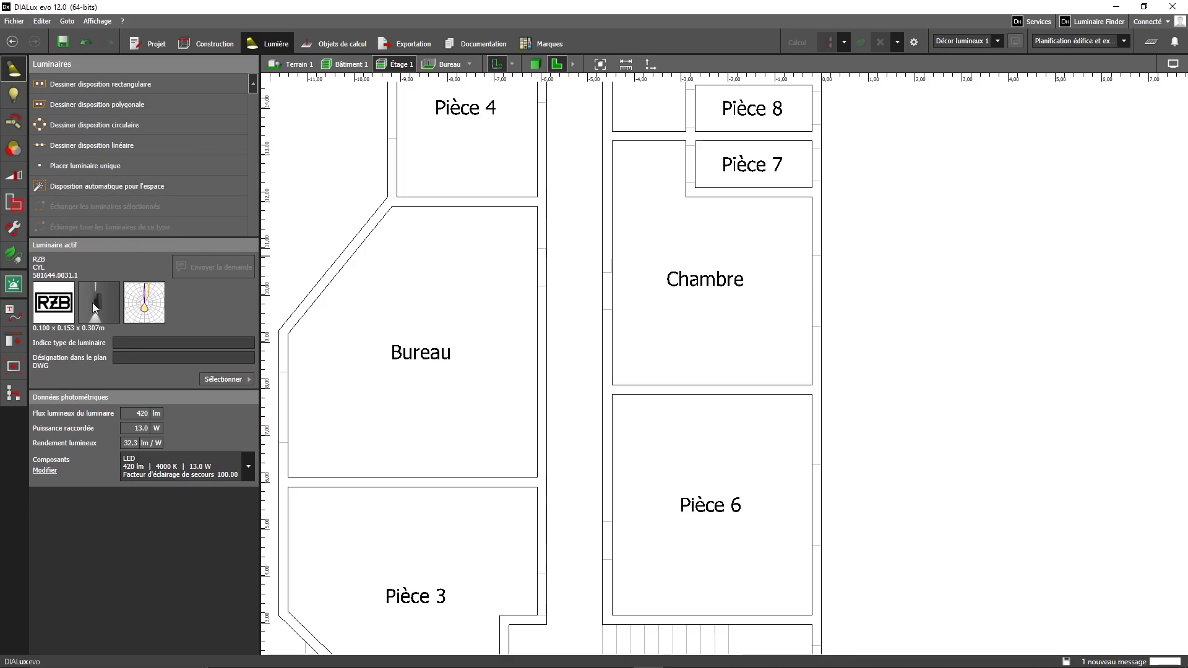
{"action": "left_click", "coordinate": [220, 379]}
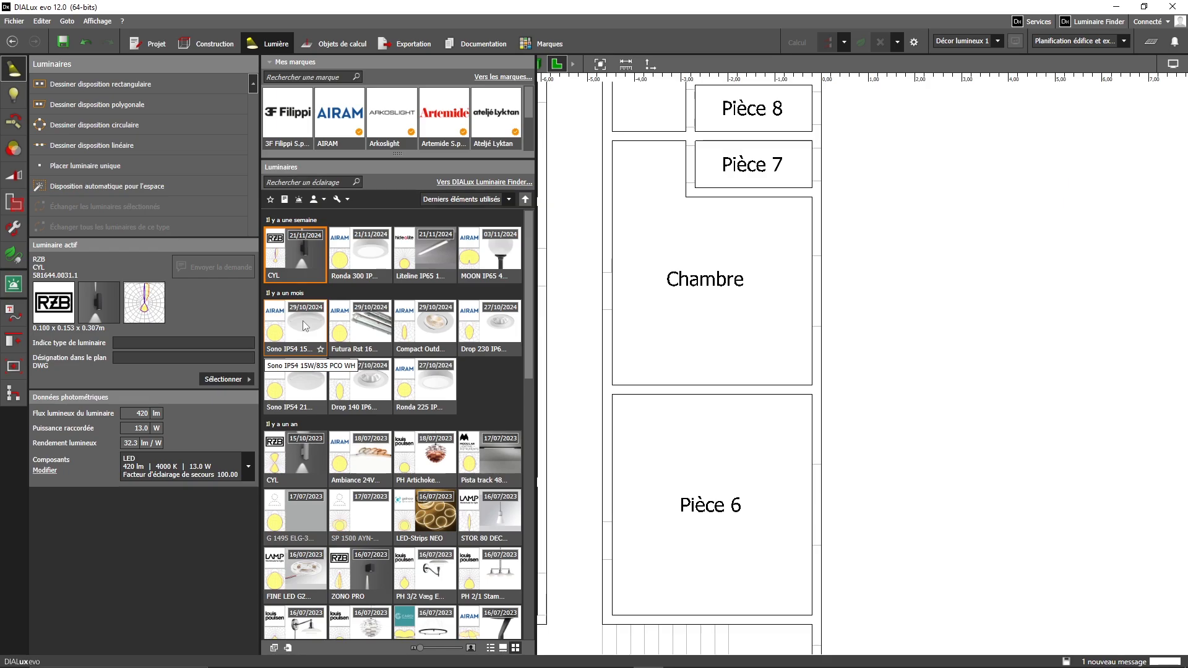
{"action": "left_click", "coordinate": [379, 260]}
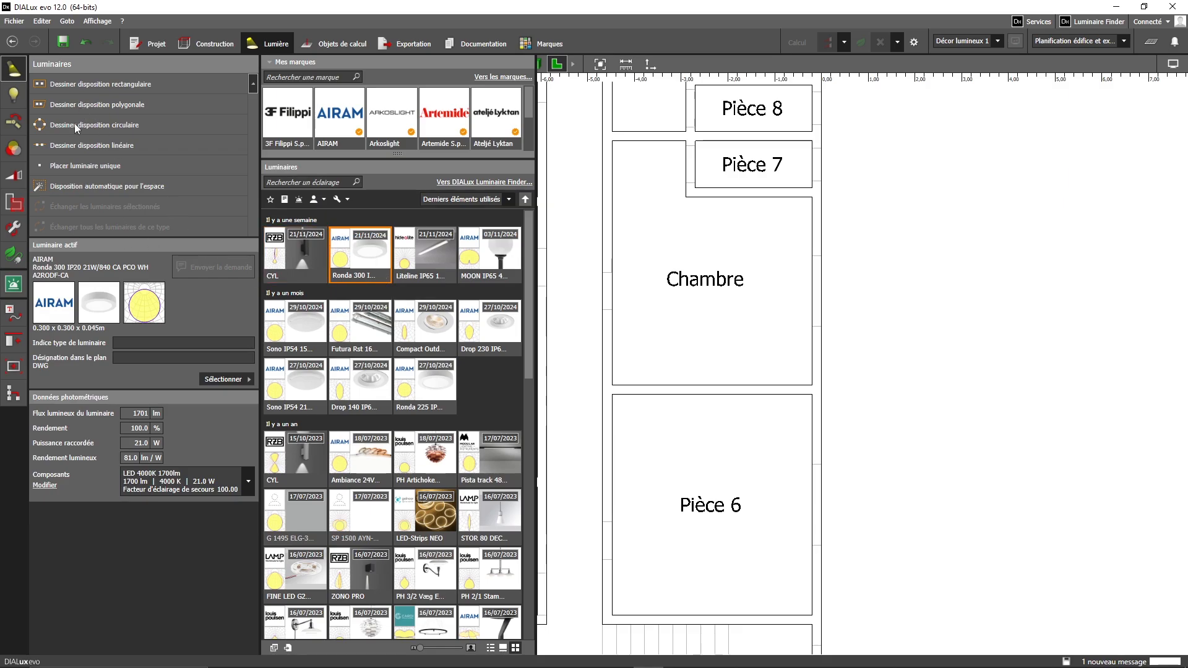
- Draw a rectangular luminaire arrangement, 4.280 m by 4.020 m, over the main area of Chambre below its recess
{"action": "left_click", "coordinate": [122, 85]}
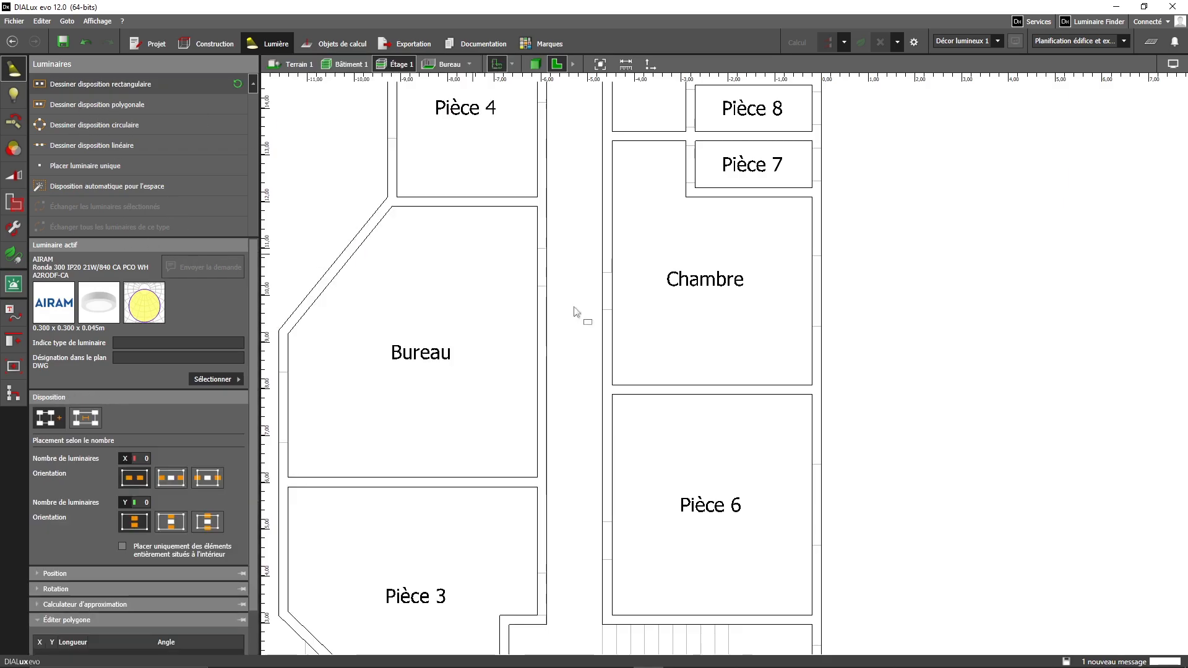
{"action": "middle_click_drag", "start_coordinate": [684, 300], "coordinate": [602, 371]}
{"action": "scroll", "coordinate": [569, 317], "scroll_direction": "up", "scroll_amount": 2}
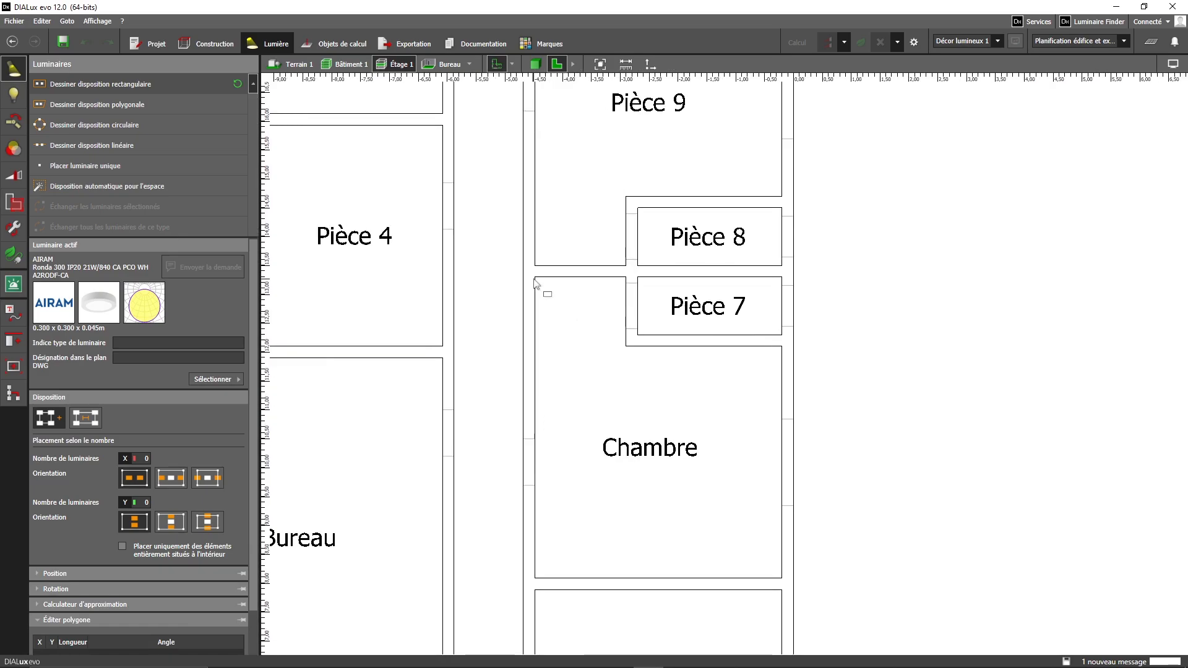
{"action": "left_click", "coordinate": [782, 577]}
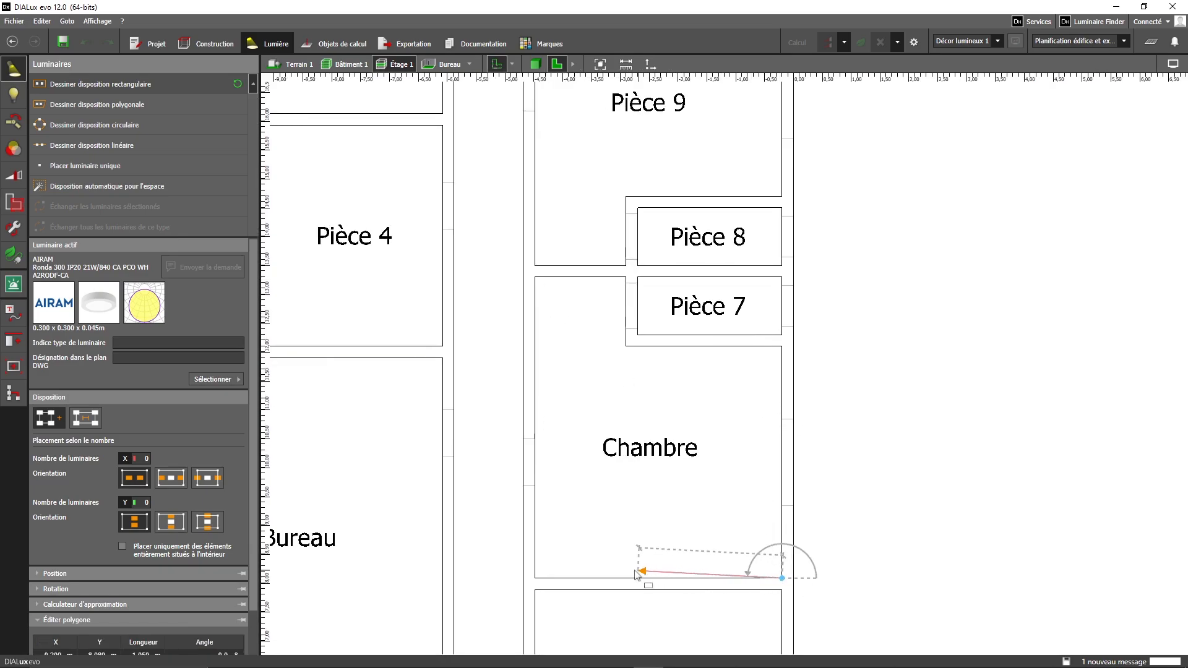
{"action": "left_click", "coordinate": [536, 578]}
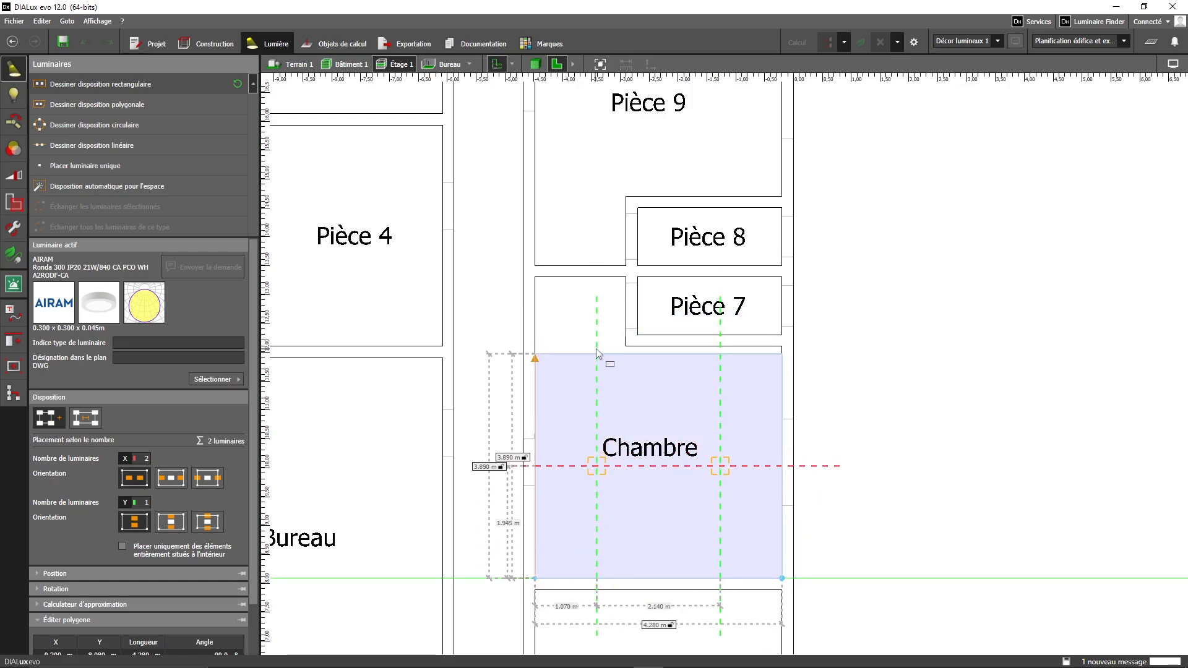
{"action": "left_click", "coordinate": [734, 350]}
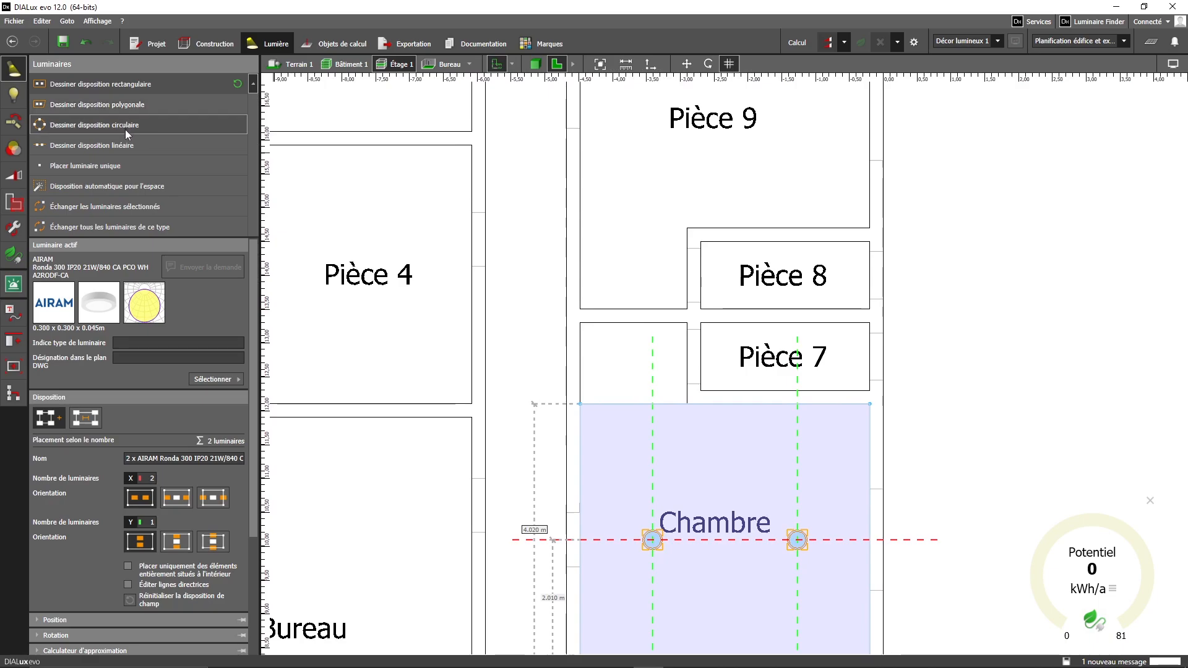
- Place a single AIRAM Ronda 300 luminaire in the recess of Chambre, at about X -3.727 m, Y 12.560 m
{"action": "left_click", "coordinate": [145, 172]}
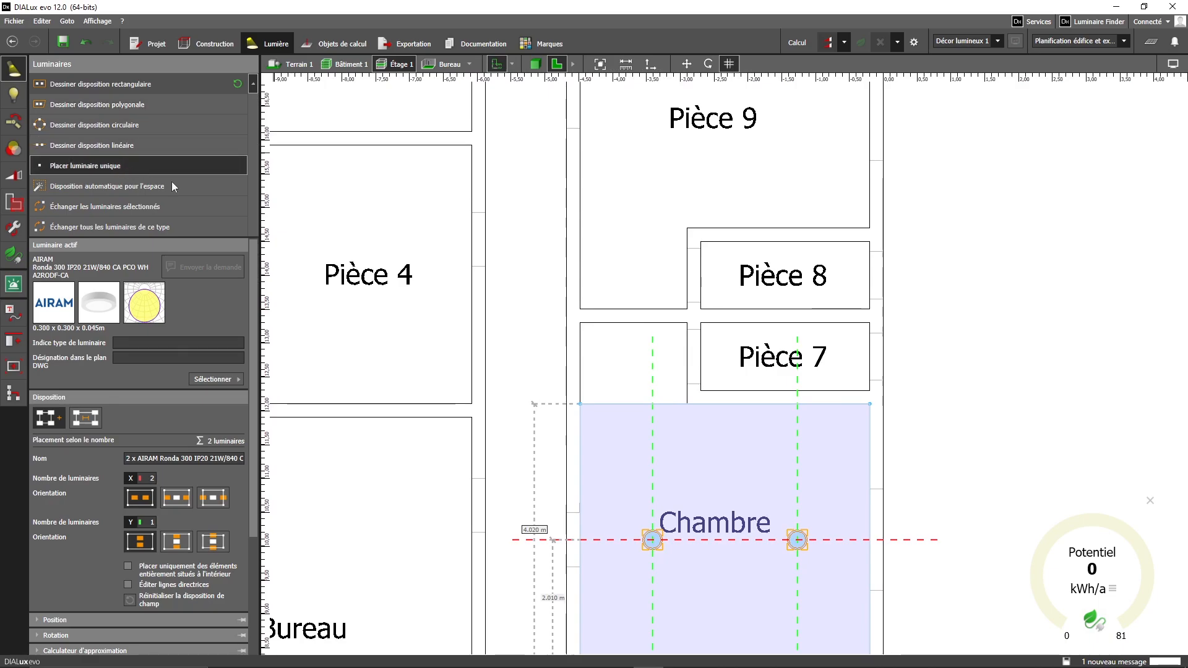
{"action": "left_click", "coordinate": [631, 372]}
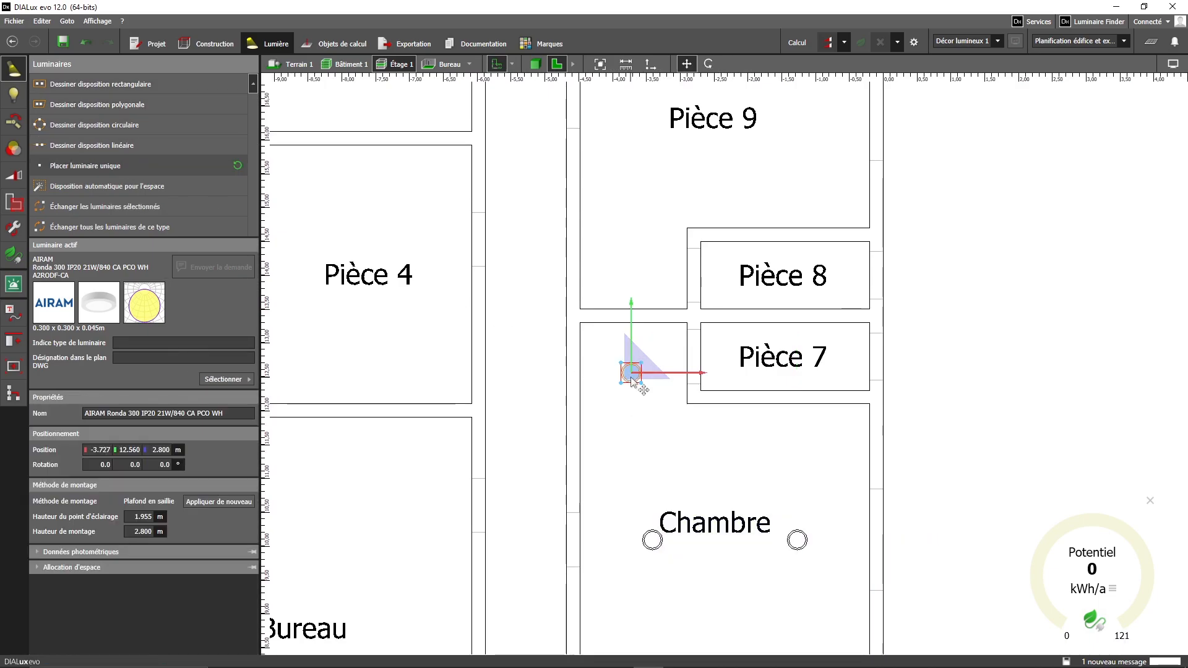
{"action": "scroll", "coordinate": [643, 459], "scroll_direction": "down", "scroll_amount": 2}
{"action": "scroll", "coordinate": [686, 498], "scroll_direction": "up", "scroll_amount": 1}
{"action": "middle_click_drag", "start_coordinate": [686, 498], "coordinate": [635, 335]}
{"action": "middle_click_drag", "start_coordinate": [668, 292], "coordinate": [752, 348]}
{"action": "scroll", "coordinate": [653, 375], "scroll_direction": "down", "scroll_amount": 3}
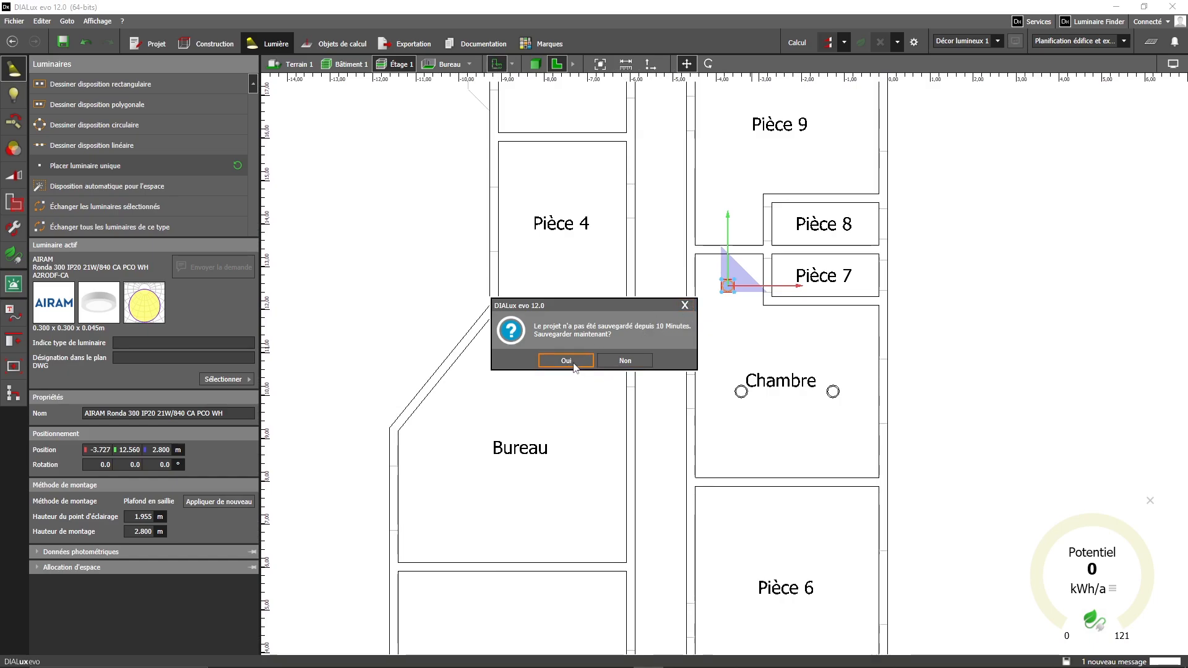
- Accept saving the project and store it as Projet.evo in the Projects folder
{"action": "left_click", "coordinate": [565, 361]}
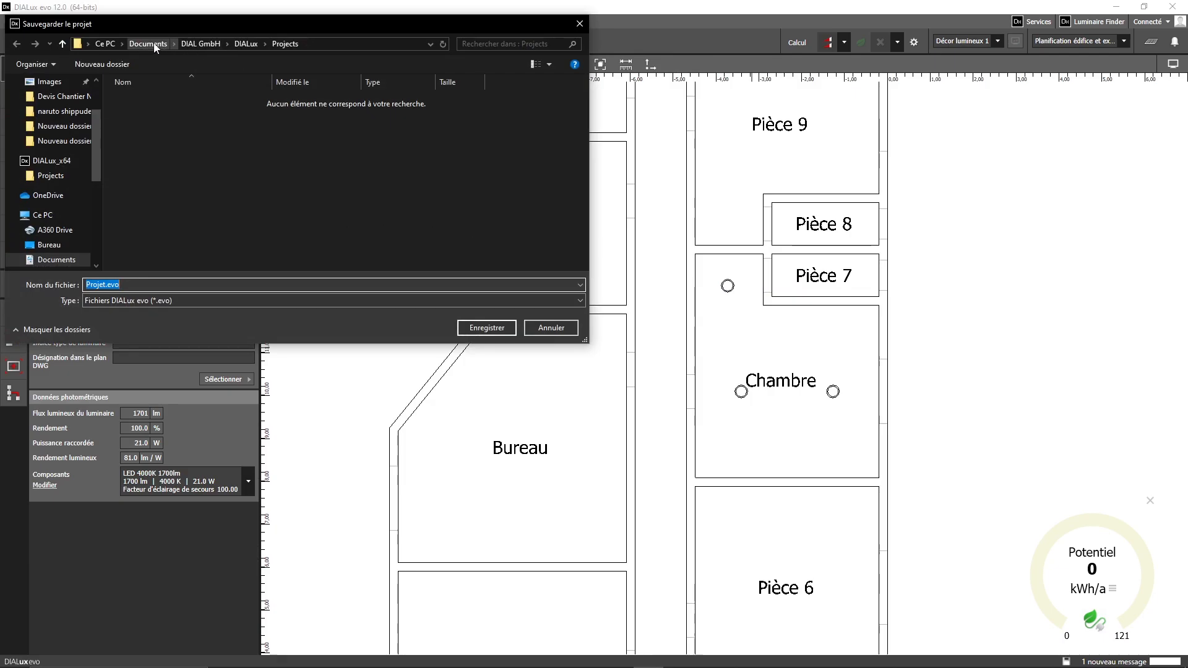
{"action": "left_click", "coordinate": [487, 328]}
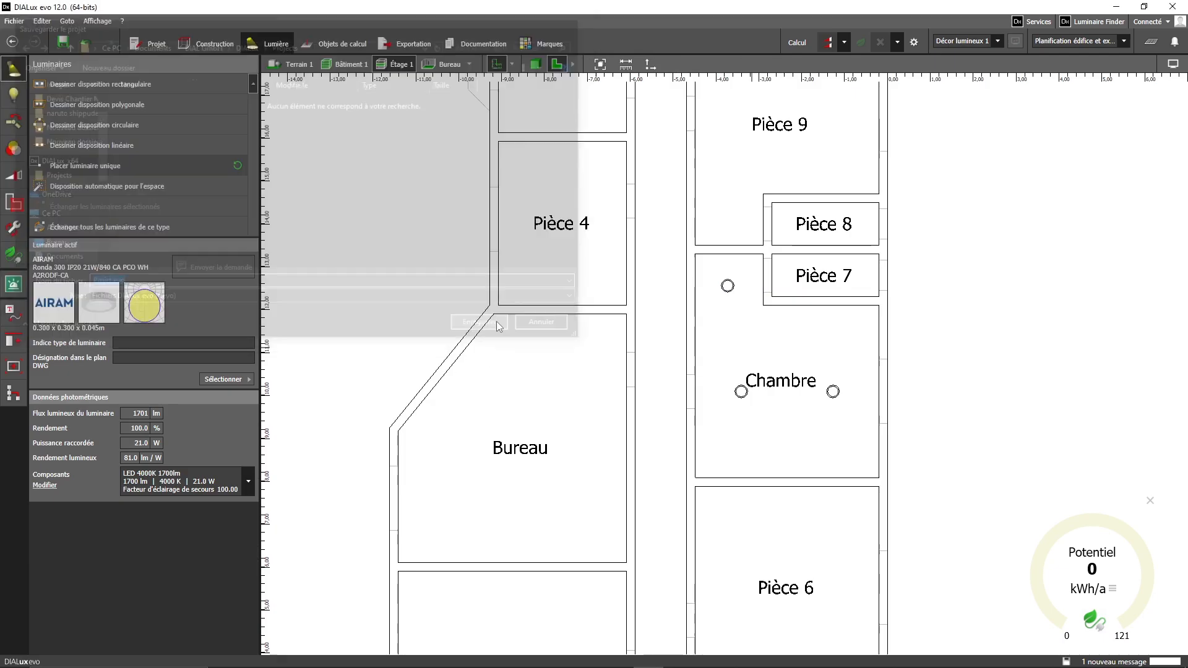
- Draw a polygonal luminaire arrangement following the outline of Bureau with its slanted corner, about 5.334 m by 5.800 m, and close the polygon
{"action": "scroll", "coordinate": [767, 449], "scroll_direction": "down", "scroll_amount": 2}
{"action": "scroll", "coordinate": [764, 448], "scroll_direction": "up", "scroll_amount": 3}
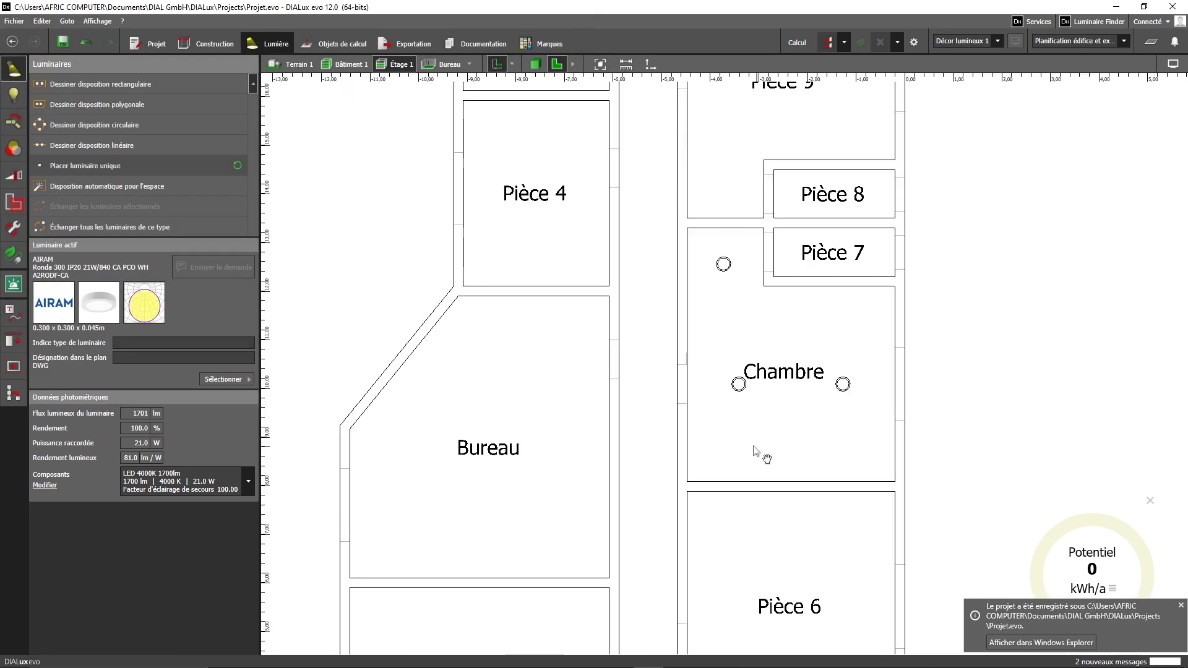
{"action": "middle_click_drag", "start_coordinate": [755, 447], "coordinate": [671, 464]}
{"action": "scroll", "coordinate": [695, 402], "scroll_direction": "up", "scroll_amount": 2}
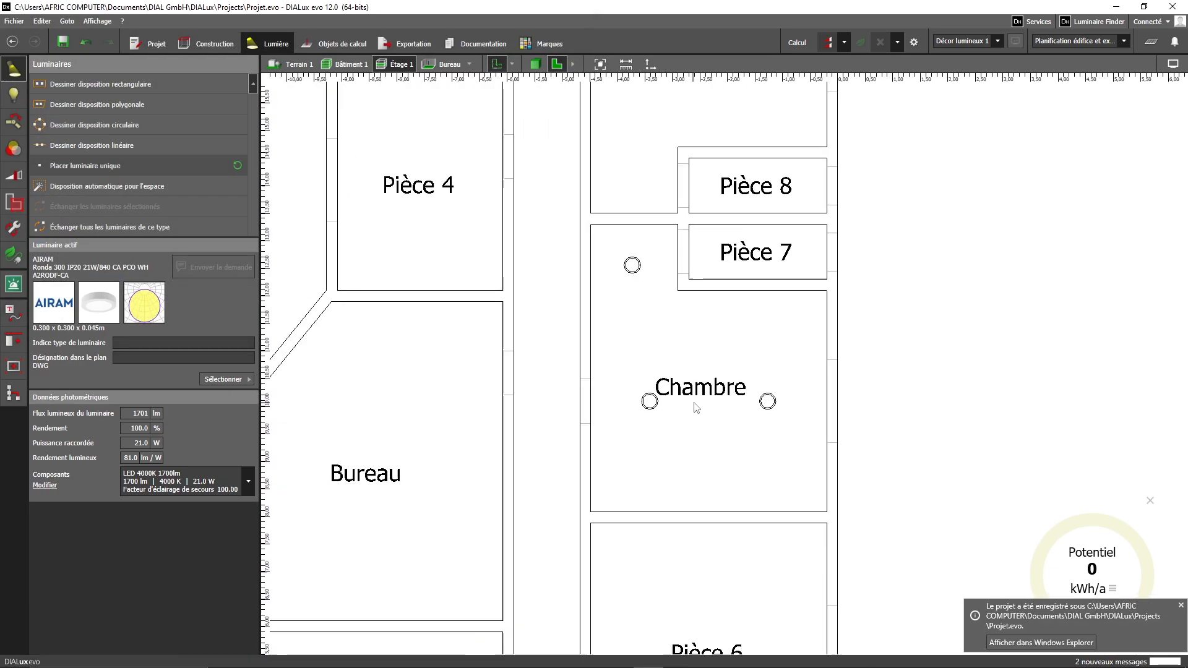
{"action": "scroll", "coordinate": [695, 403], "scroll_direction": "down", "scroll_amount": 1}
{"action": "middle_click_drag", "start_coordinate": [695, 403], "coordinate": [843, 422]}
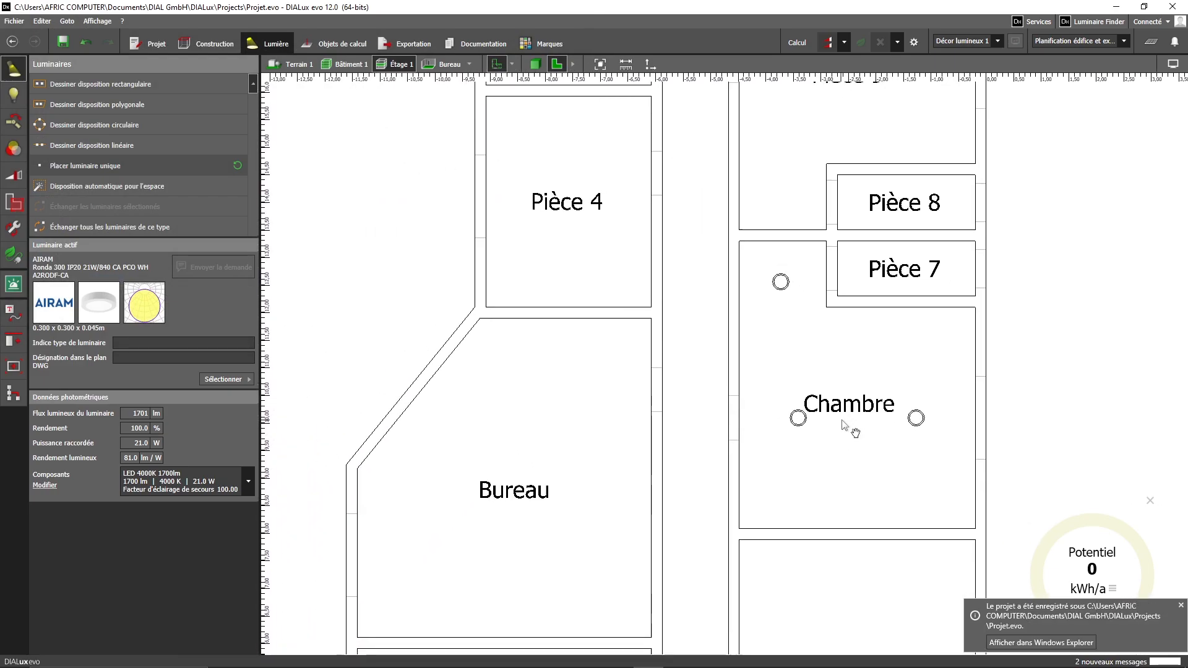
{"action": "left_click", "coordinate": [126, 104]}
{"action": "middle_click_drag", "start_coordinate": [492, 411], "coordinate": [657, 230]}
{"action": "left_click", "coordinate": [520, 452]}
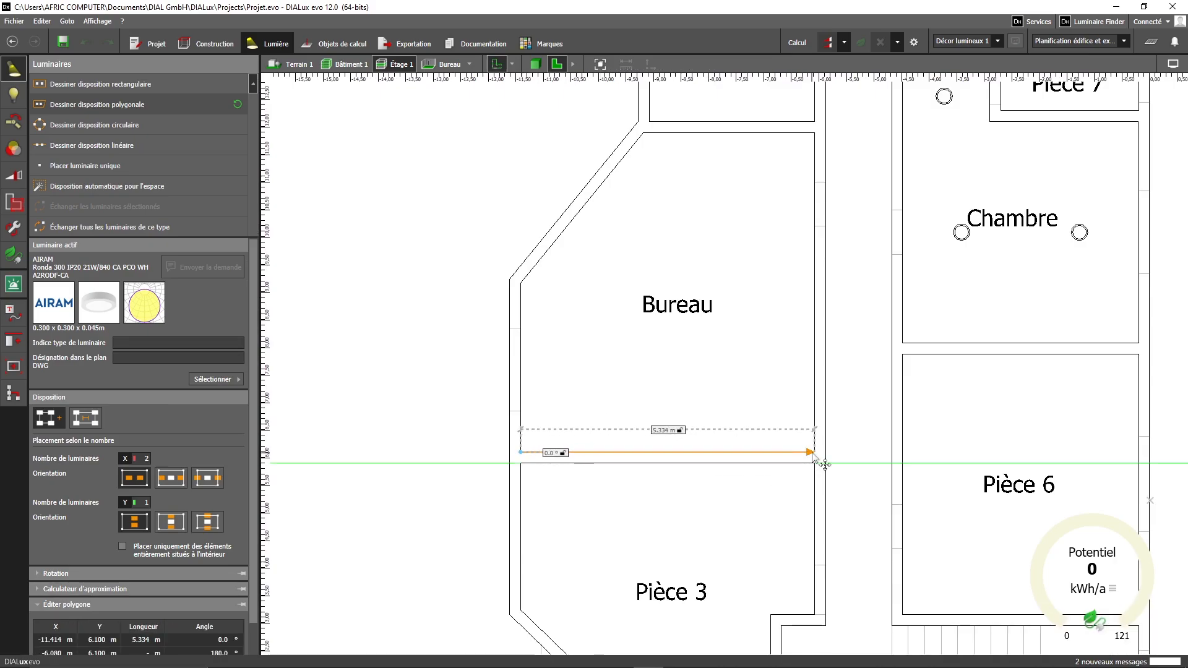
{"action": "left_click", "coordinate": [814, 452]}
{"action": "left_click", "coordinate": [814, 132]}
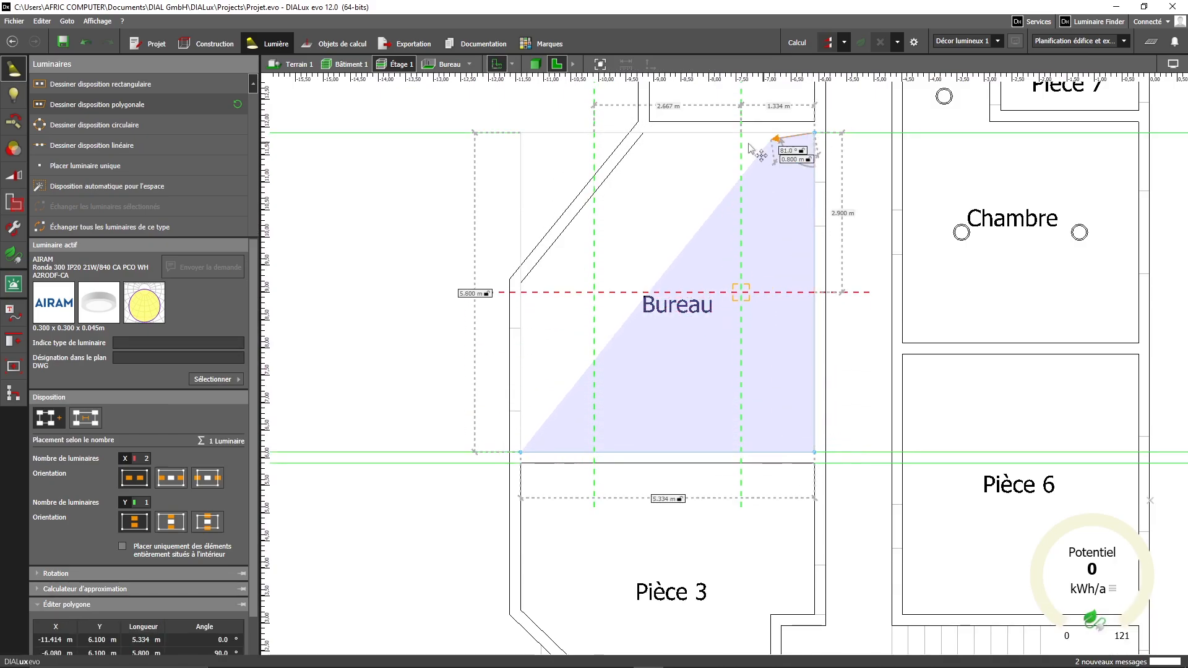
{"action": "left_click", "coordinate": [644, 131]}
{"action": "left_click", "coordinate": [521, 283]}
{"action": "right_click", "coordinate": [561, 358]}
{"action": "left_click", "coordinate": [609, 366]}
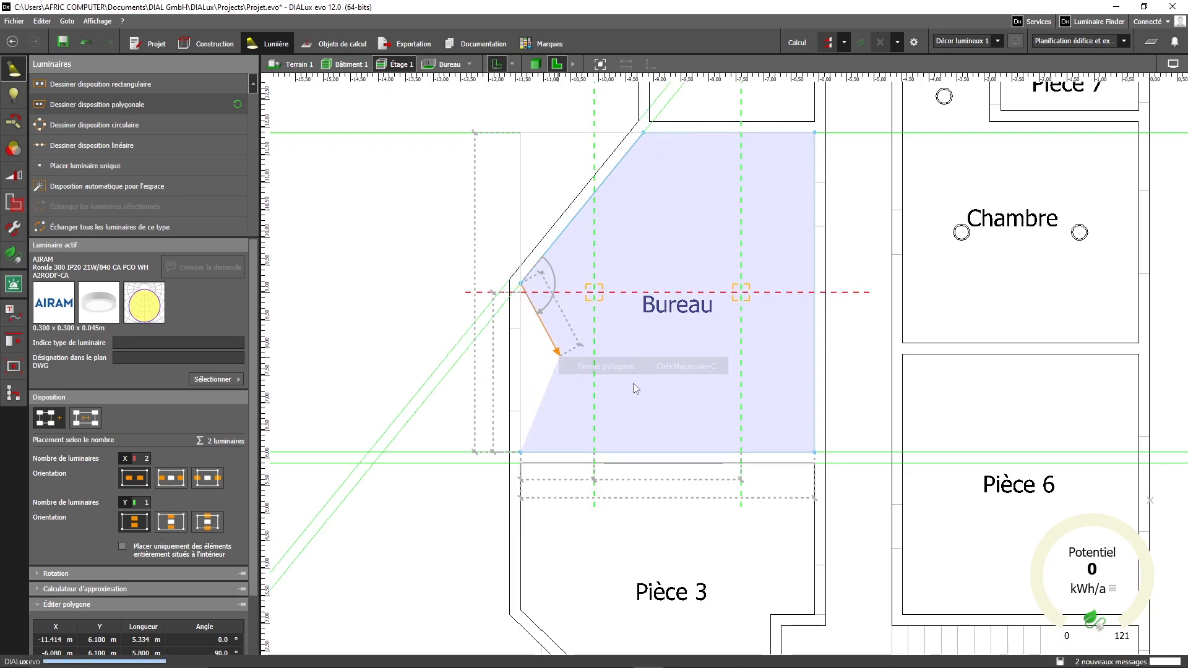
- Run the lighting calculation for the project with the luminaires placed in Bureau and Chambre
{"action": "scroll", "coordinate": [640, 384], "scroll_direction": "down", "scroll_amount": 2}
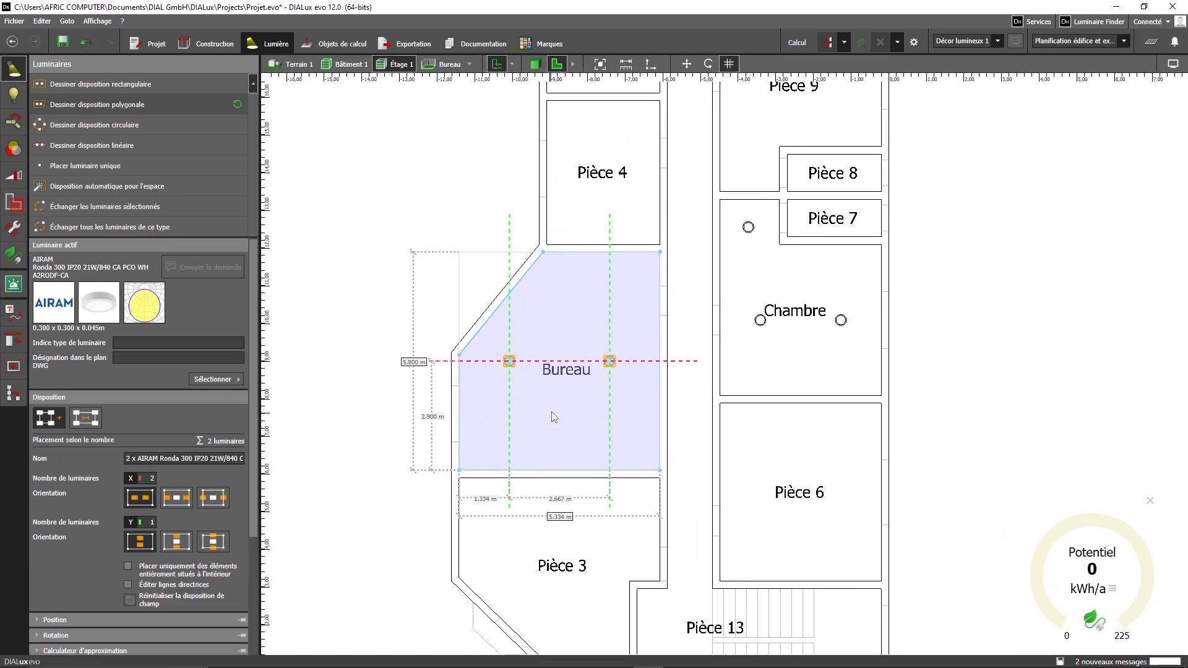
{"action": "scroll", "coordinate": [551, 412], "scroll_direction": "up", "scroll_amount": 2}
{"action": "scroll", "coordinate": [557, 422], "scroll_direction": "down", "scroll_amount": 1}
{"action": "middle_click_drag", "start_coordinate": [555, 422], "coordinate": [659, 428]}
{"action": "scroll", "coordinate": [659, 434], "scroll_direction": "up", "scroll_amount": 1}
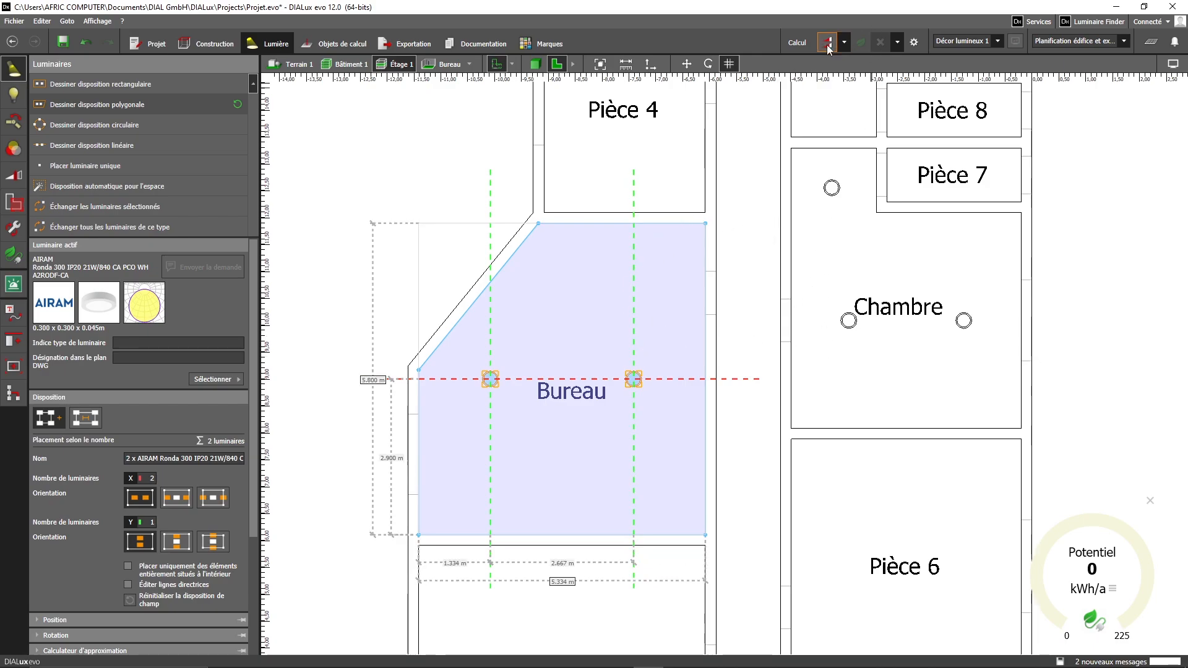
{"action": "scroll", "coordinate": [614, 307], "scroll_direction": "down", "scroll_amount": 2}
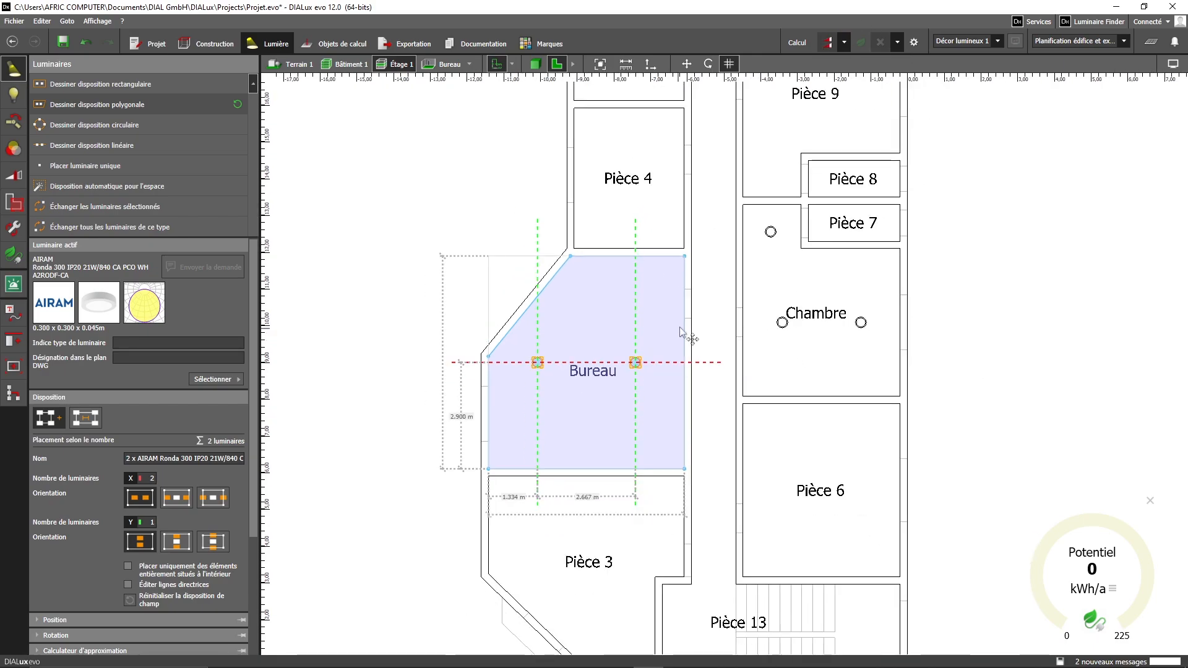
{"action": "middle_click_drag", "start_coordinate": [653, 351], "coordinate": [614, 375]}
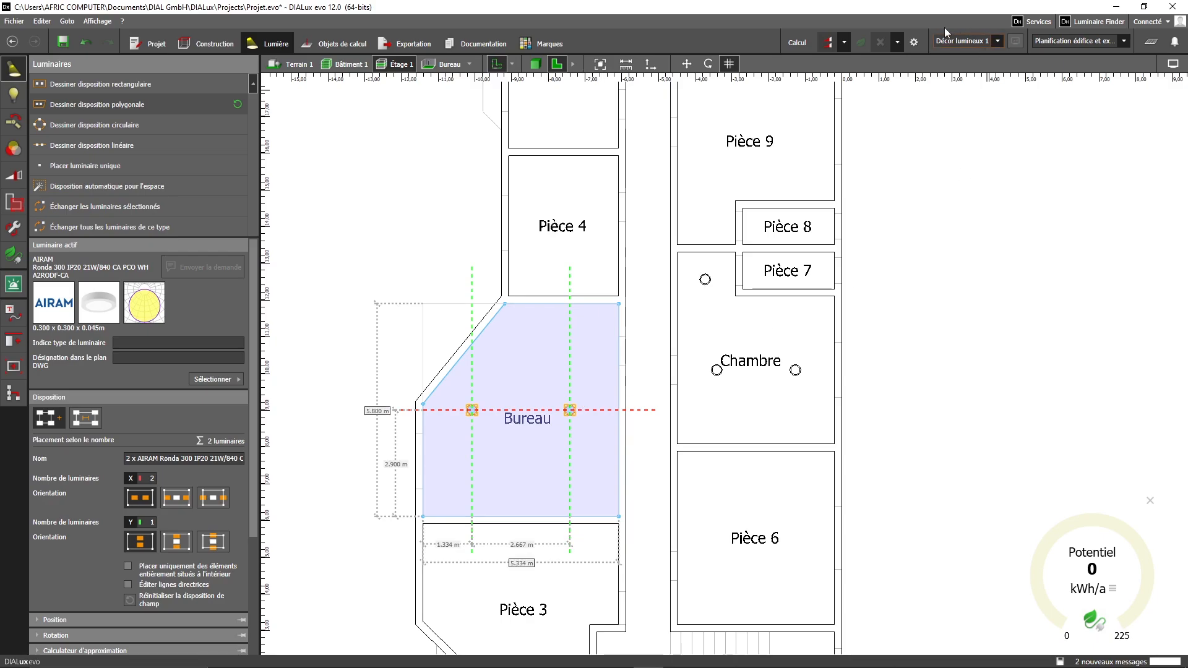
{"action": "left_click", "coordinate": [830, 46]}
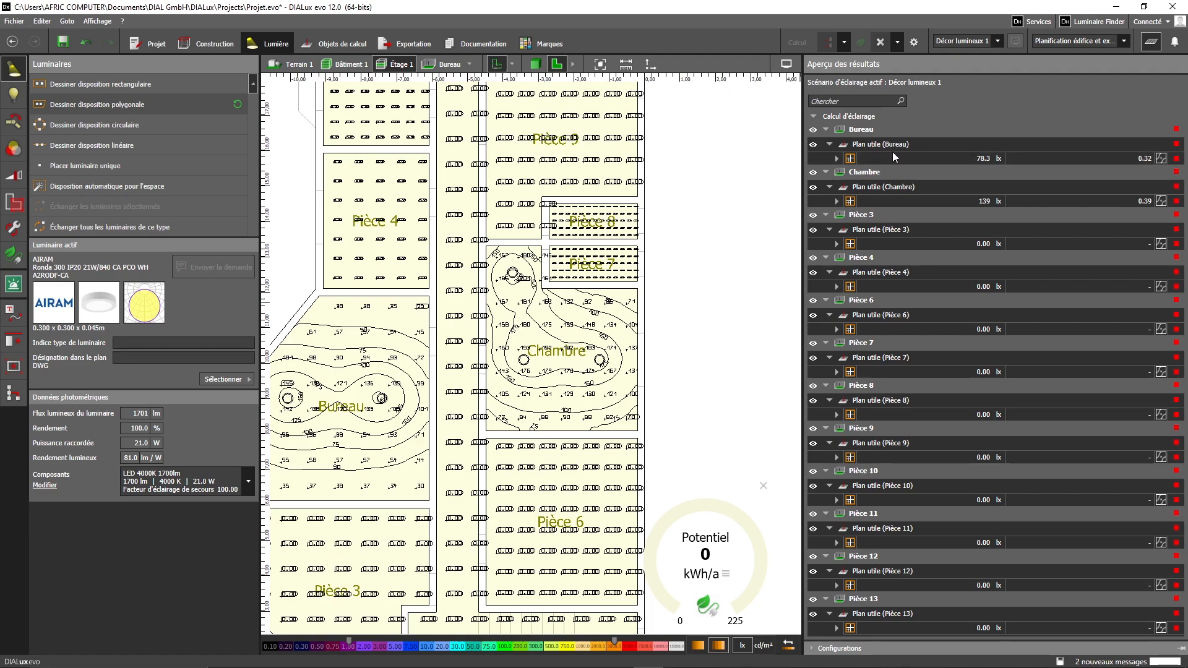
- Examine the detailed working plane results of Bureau and Chambre, comparing actual illuminance and uniformity with their targets
{"action": "left_click", "coordinate": [836, 158]}
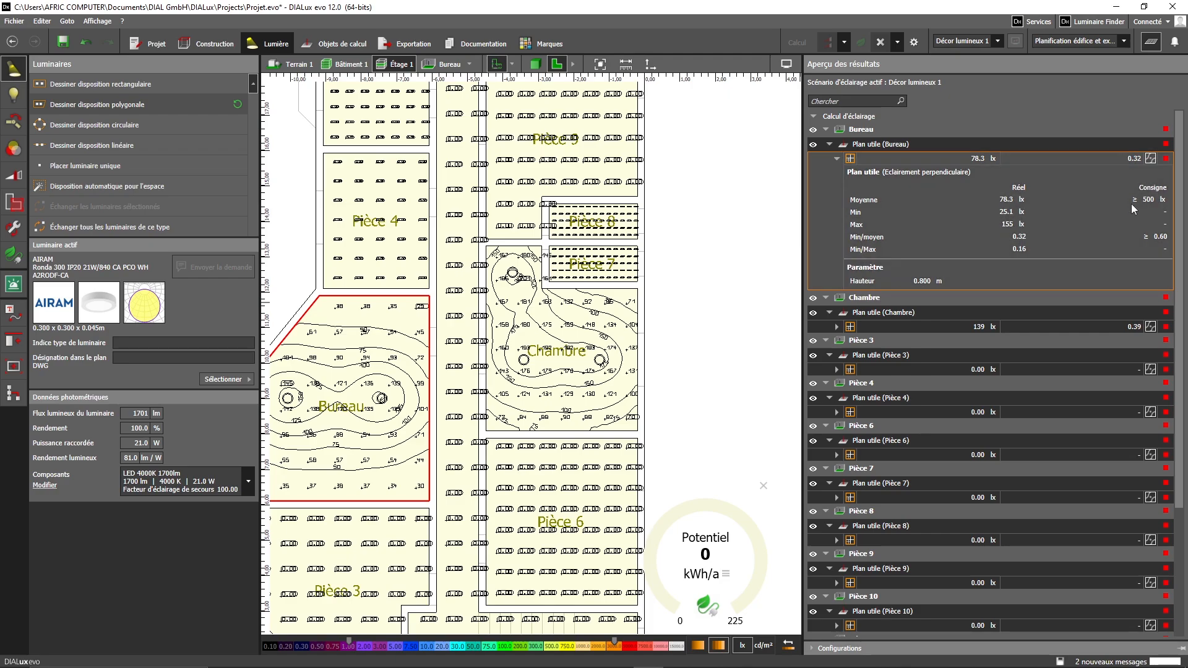
{"action": "middle_click_drag", "start_coordinate": [337, 375], "coordinate": [399, 329]}
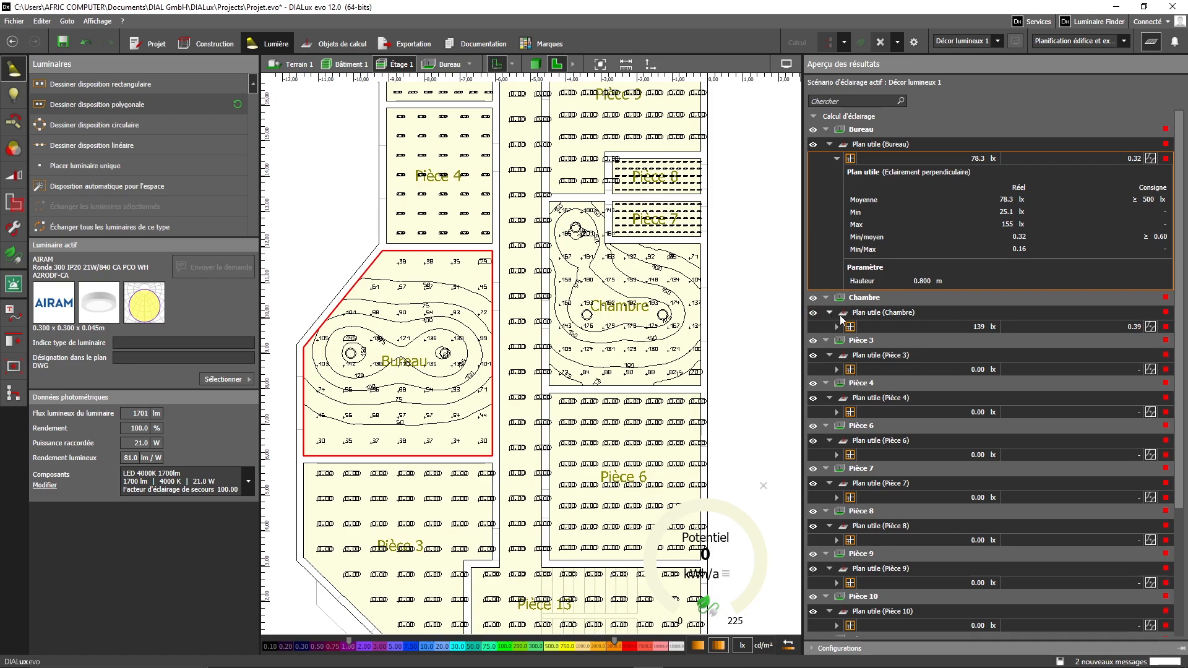
{"action": "left_click", "coordinate": [824, 298]}
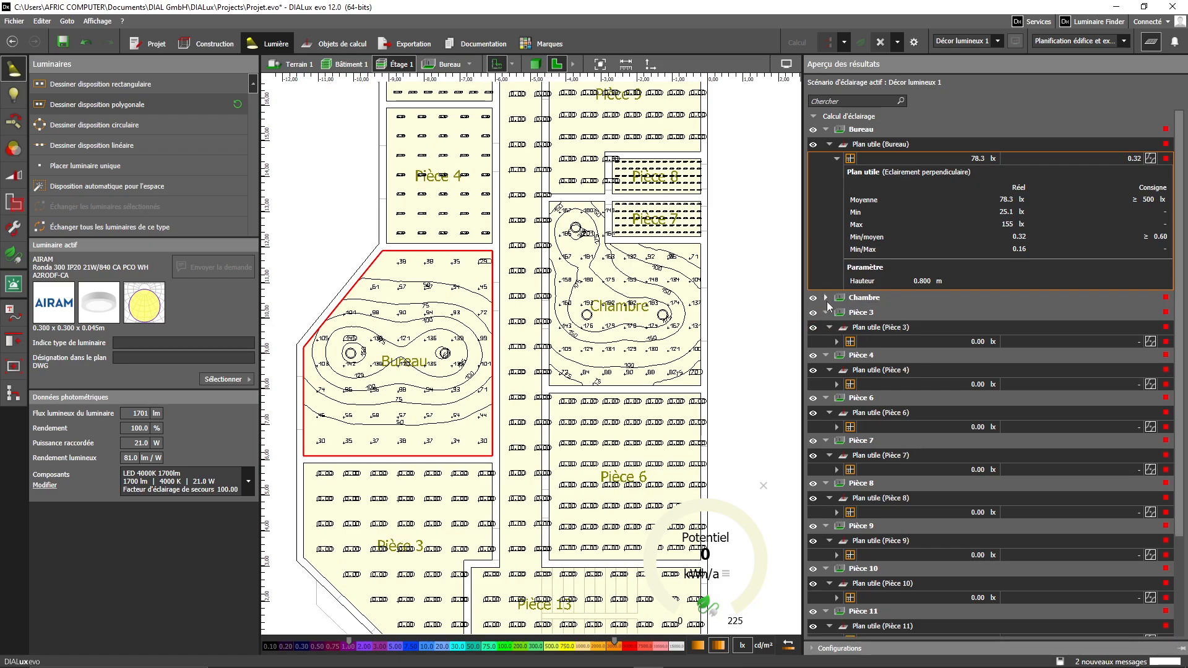
{"action": "left_click", "coordinate": [824, 298]}
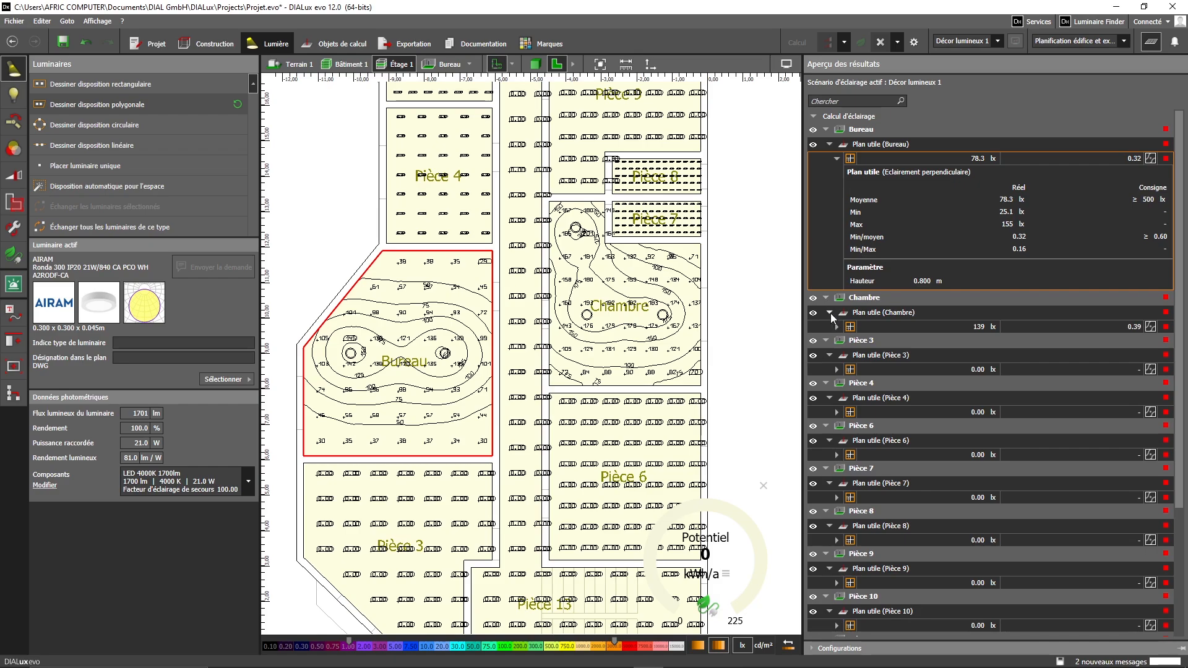
{"action": "left_click", "coordinate": [829, 311]}
{"action": "left_click", "coordinate": [829, 312]}
{"action": "left_click", "coordinate": [836, 326]}
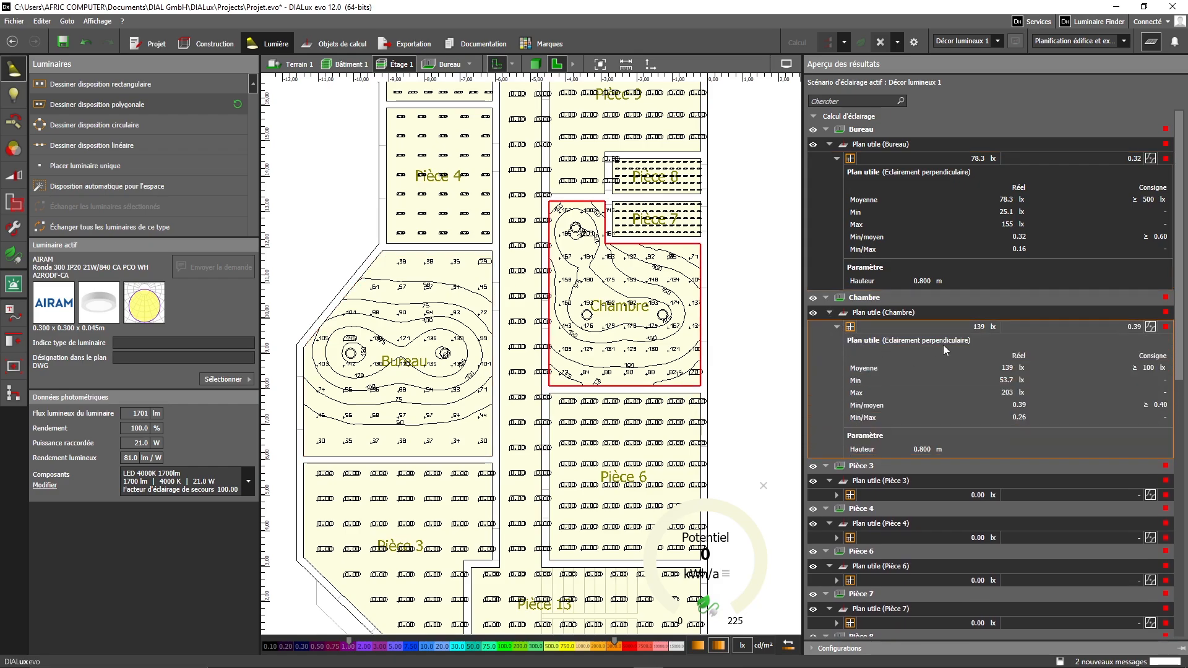
{"action": "scroll", "coordinate": [941, 340], "scroll_direction": "down", "scroll_amount": 1}
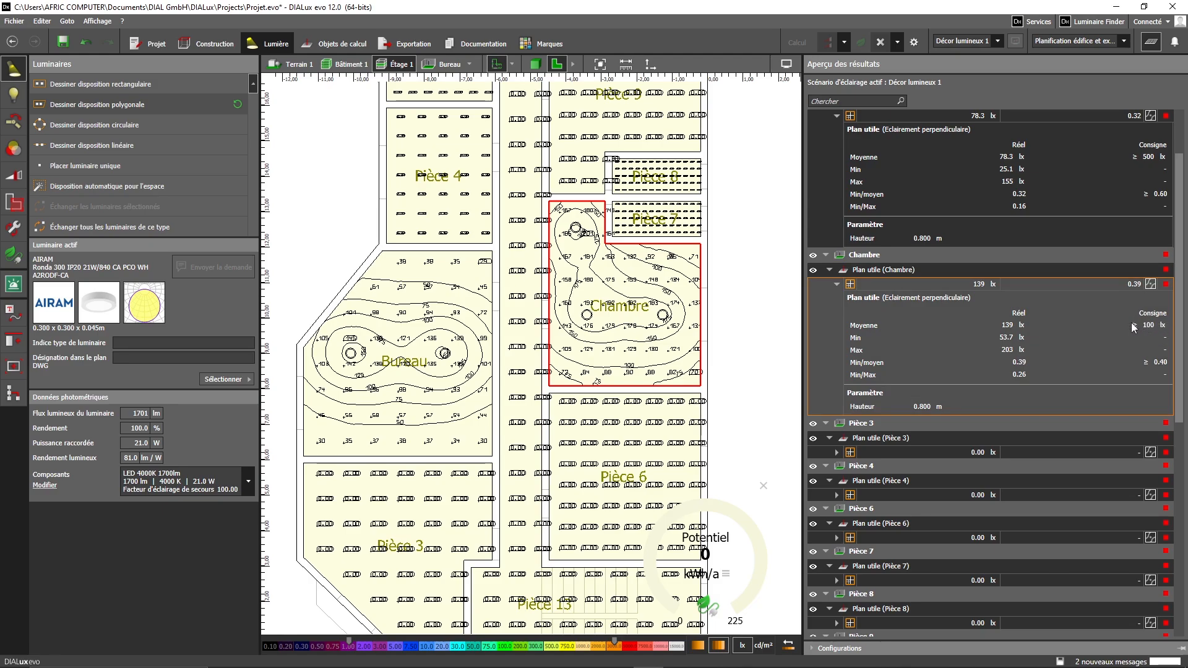
- Examine the isolux curves and point illuminance values across Chambre, including its recess, corners and the areas around the luminaires
{"action": "scroll", "coordinate": [646, 327], "scroll_direction": "up", "scroll_amount": 5}
{"action": "middle_click_drag", "start_coordinate": [646, 327], "coordinate": [566, 289]}
{"action": "scroll", "coordinate": [545, 341], "scroll_direction": "up", "scroll_amount": 1}
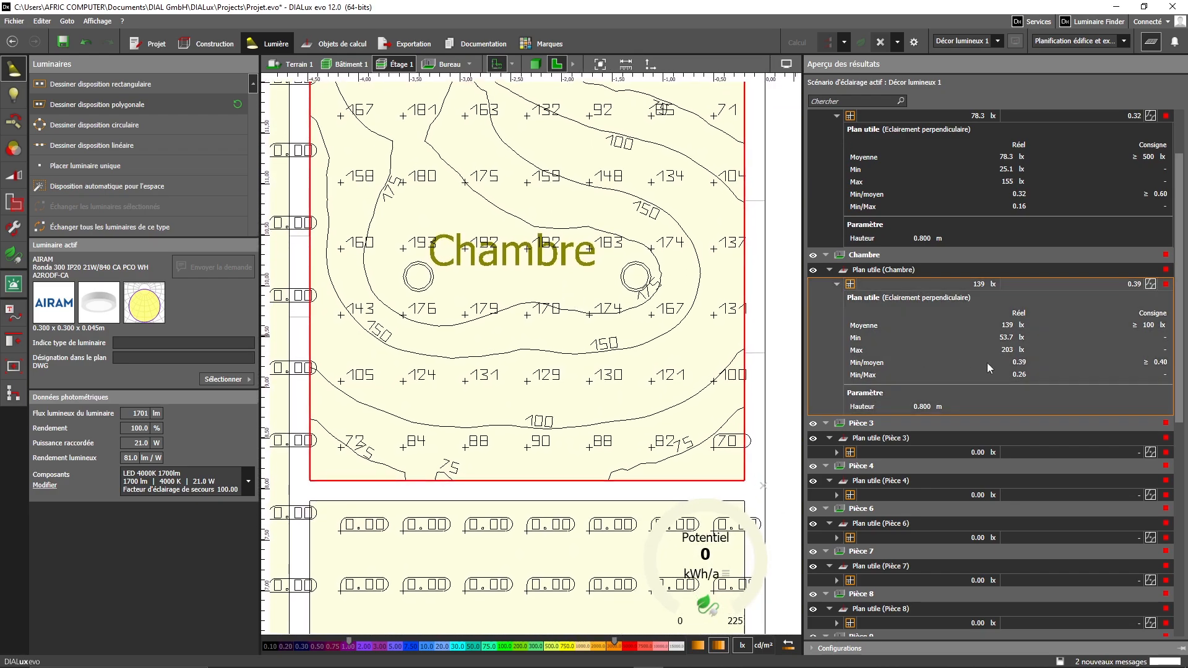
{"action": "scroll", "coordinate": [535, 371], "scroll_direction": "down", "scroll_amount": 1}
{"action": "middle_click_drag", "start_coordinate": [523, 248], "coordinate": [530, 381]}
{"action": "scroll", "coordinate": [530, 380], "scroll_direction": "up", "scroll_amount": 2}
{"action": "middle_click_drag", "start_coordinate": [550, 297], "coordinate": [531, 229]}
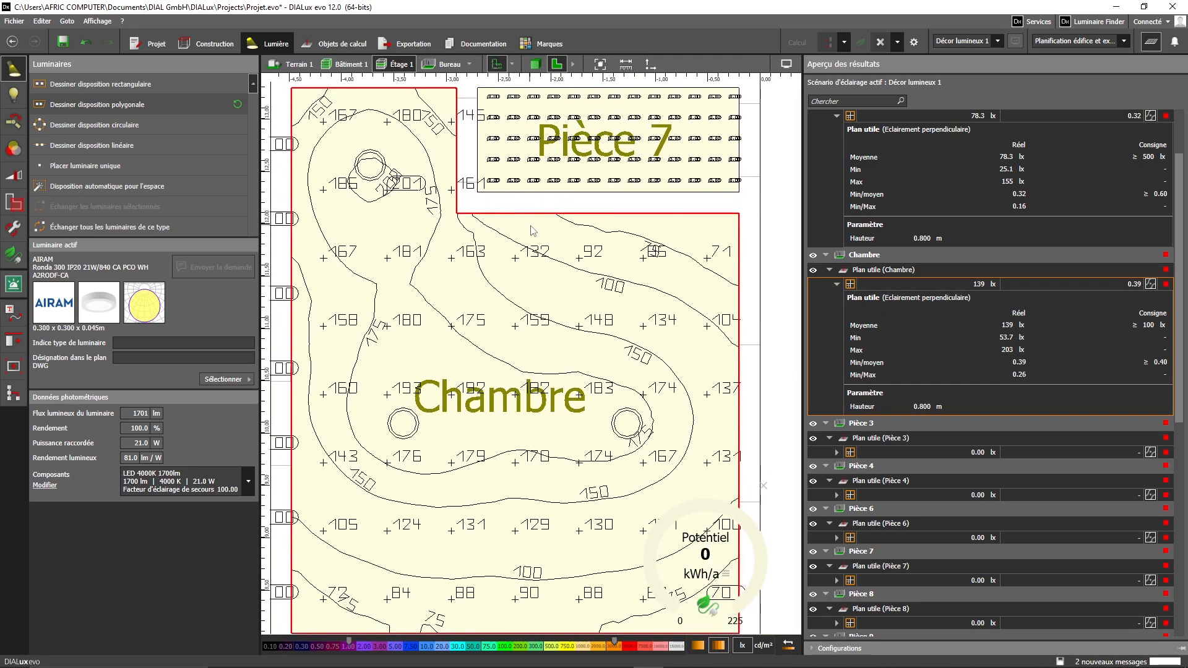
{"action": "scroll", "coordinate": [552, 289], "scroll_direction": "up", "scroll_amount": 1}
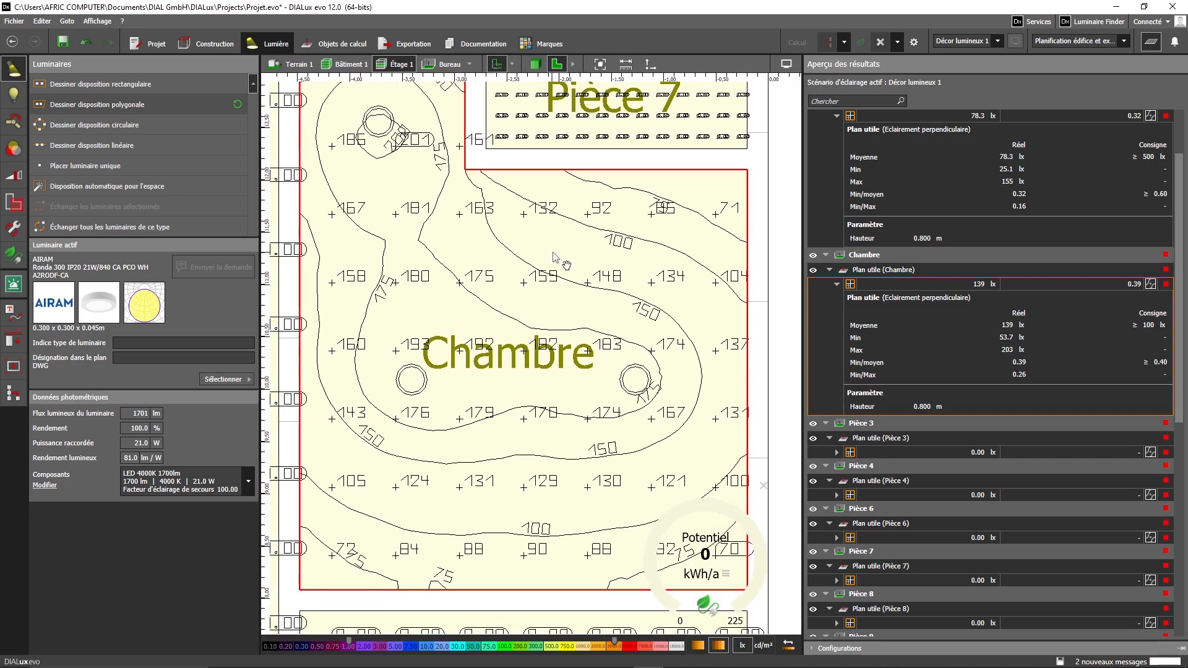
{"action": "scroll", "coordinate": [662, 236], "scroll_direction": "up", "scroll_amount": 1}
{"action": "scroll", "coordinate": [657, 207], "scroll_direction": "up", "scroll_amount": 2}
{"action": "scroll", "coordinate": [656, 208], "scroll_direction": "down", "scroll_amount": 1}
{"action": "middle_click_drag", "start_coordinate": [615, 233], "coordinate": [581, 255]}
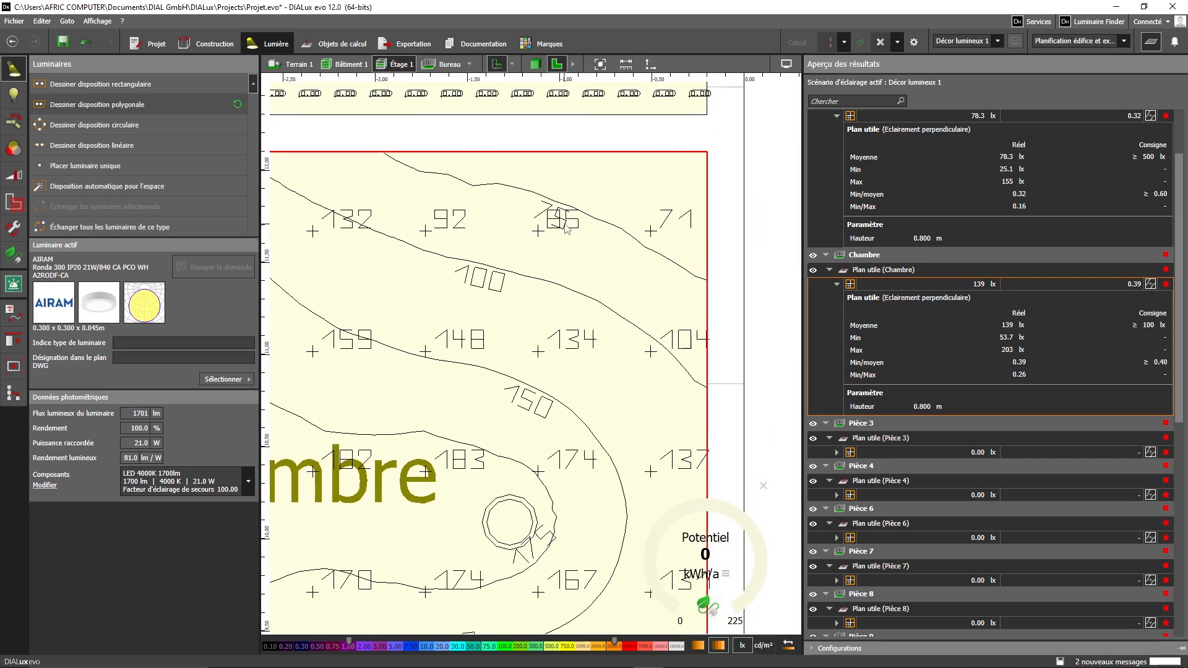
{"action": "scroll", "coordinate": [700, 240], "scroll_direction": "down", "scroll_amount": 2}
{"action": "middle_click_drag", "start_coordinate": [587, 314], "coordinate": [649, 167]}
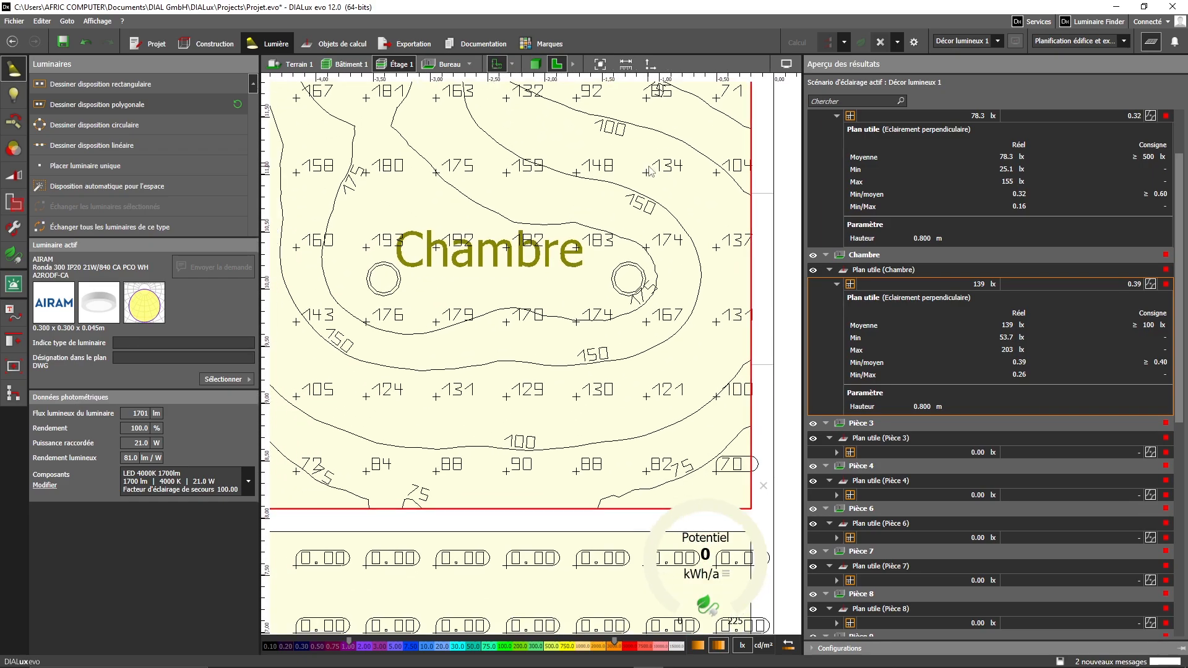
{"action": "middle_click_drag", "start_coordinate": [631, 283], "coordinate": [671, 164]}
{"action": "middle_click_drag", "start_coordinate": [596, 244], "coordinate": [657, 233]}
{"action": "middle_click_drag", "start_coordinate": [582, 281], "coordinate": [626, 301]}
{"action": "middle_click_drag", "start_coordinate": [554, 390], "coordinate": [559, 427]}
{"action": "middle_click_drag", "start_coordinate": [560, 185], "coordinate": [581, 283]}
{"action": "scroll", "coordinate": [569, 276], "scroll_direction": "down", "scroll_amount": 3}
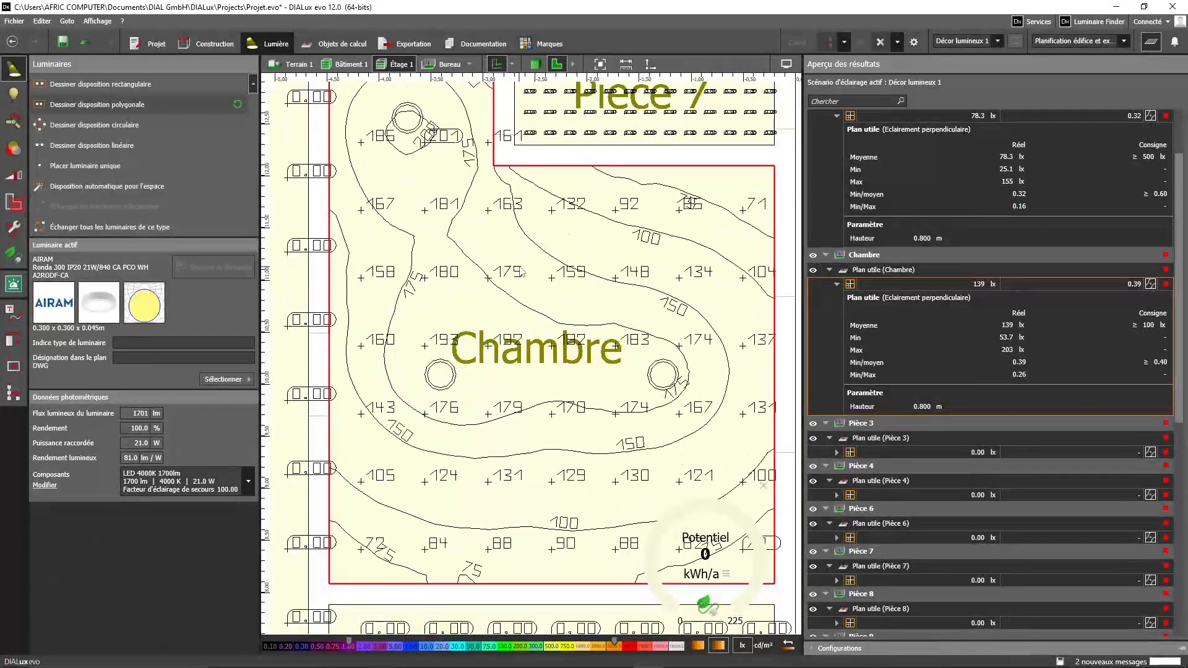
{"action": "scroll", "coordinate": [568, 326], "scroll_direction": "up", "scroll_amount": 2}
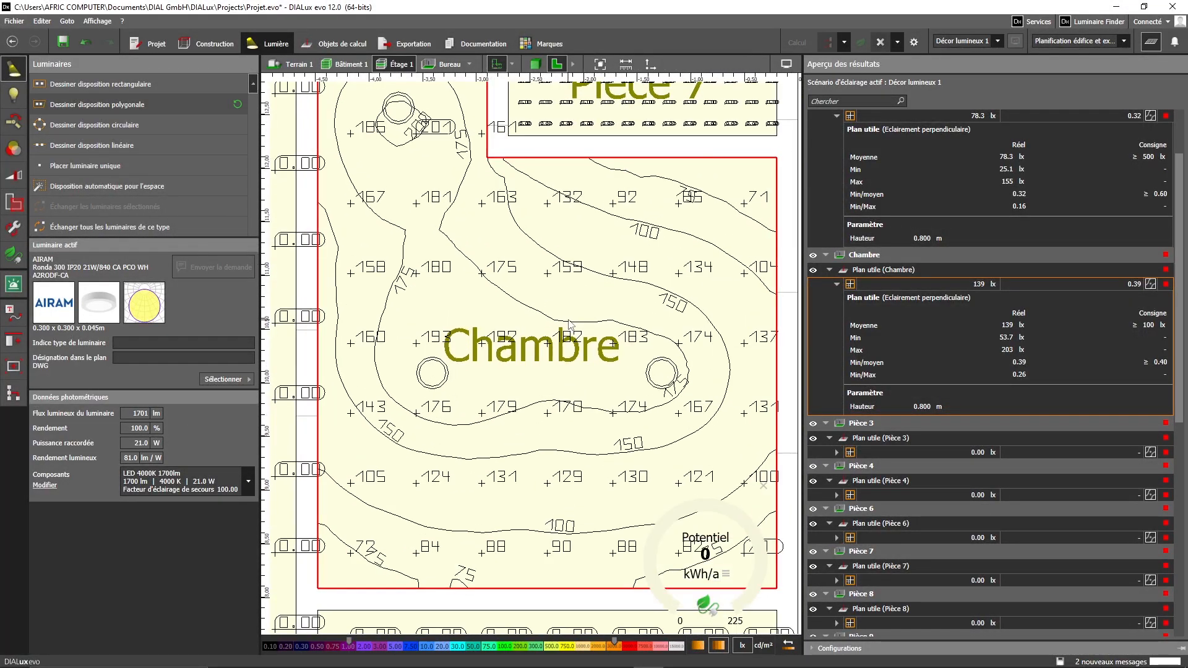
{"action": "scroll", "coordinate": [569, 323], "scroll_direction": "down", "scroll_amount": 2}
{"action": "scroll", "coordinate": [569, 323], "scroll_direction": "up", "scroll_amount": 2}
{"action": "scroll", "coordinate": [529, 432], "scroll_direction": "down", "scroll_amount": 1}
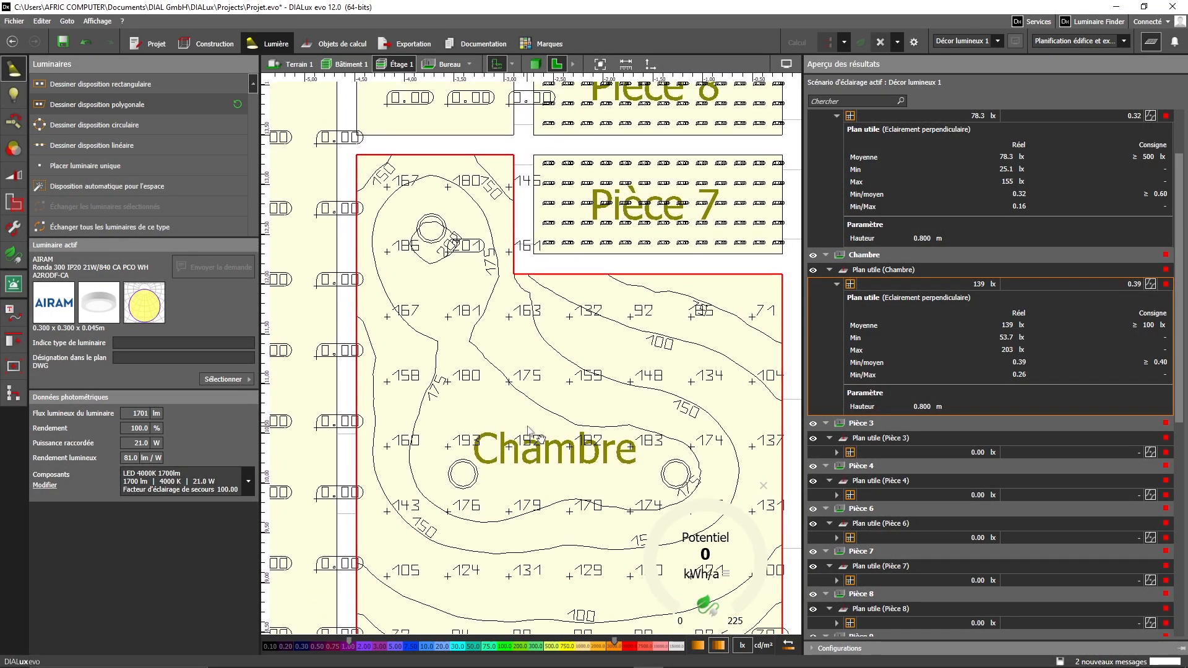
{"action": "middle_click_drag", "start_coordinate": [529, 432], "coordinate": [520, 417]}
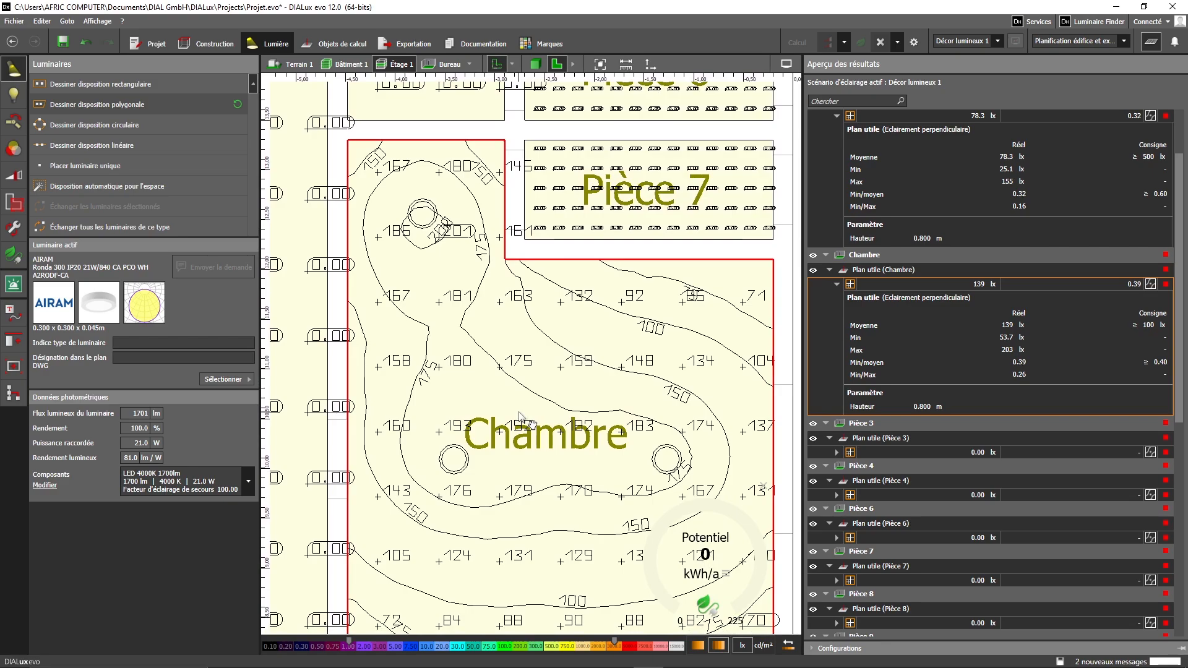
{"action": "scroll", "coordinate": [520, 417], "scroll_direction": "down", "scroll_amount": 1}
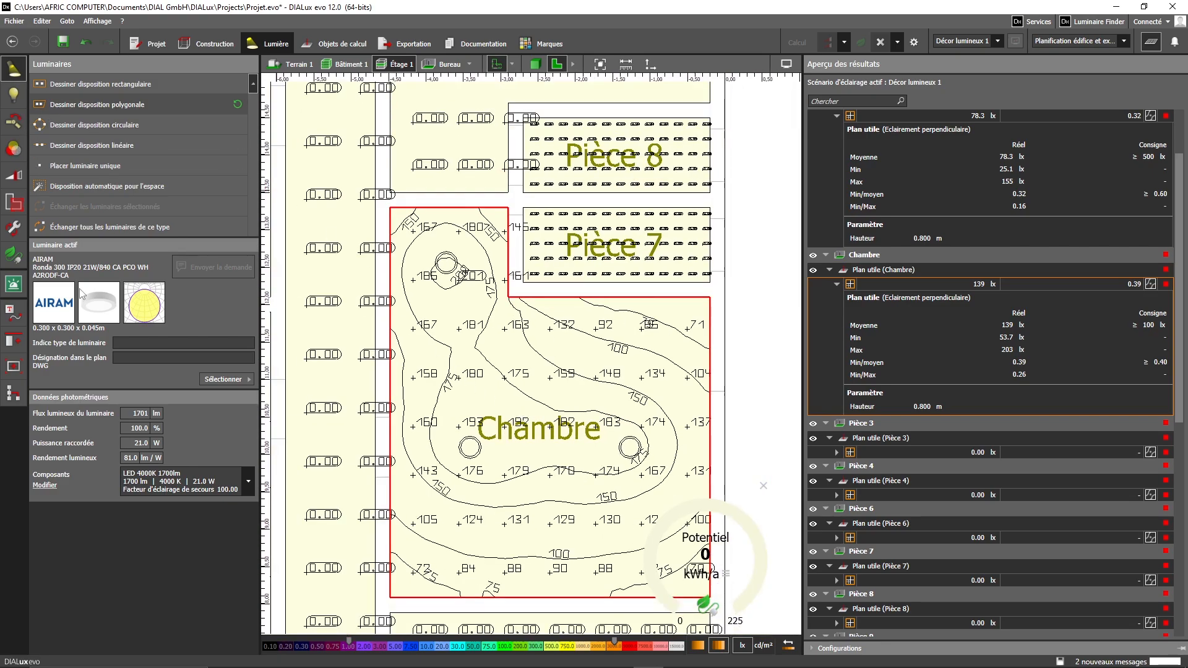
- Choose the RZB CYL luminaire and place a single one in Chambre's lower-left plan corner, accepting that the existing results become invalid
{"action": "left_click", "coordinate": [226, 379]}
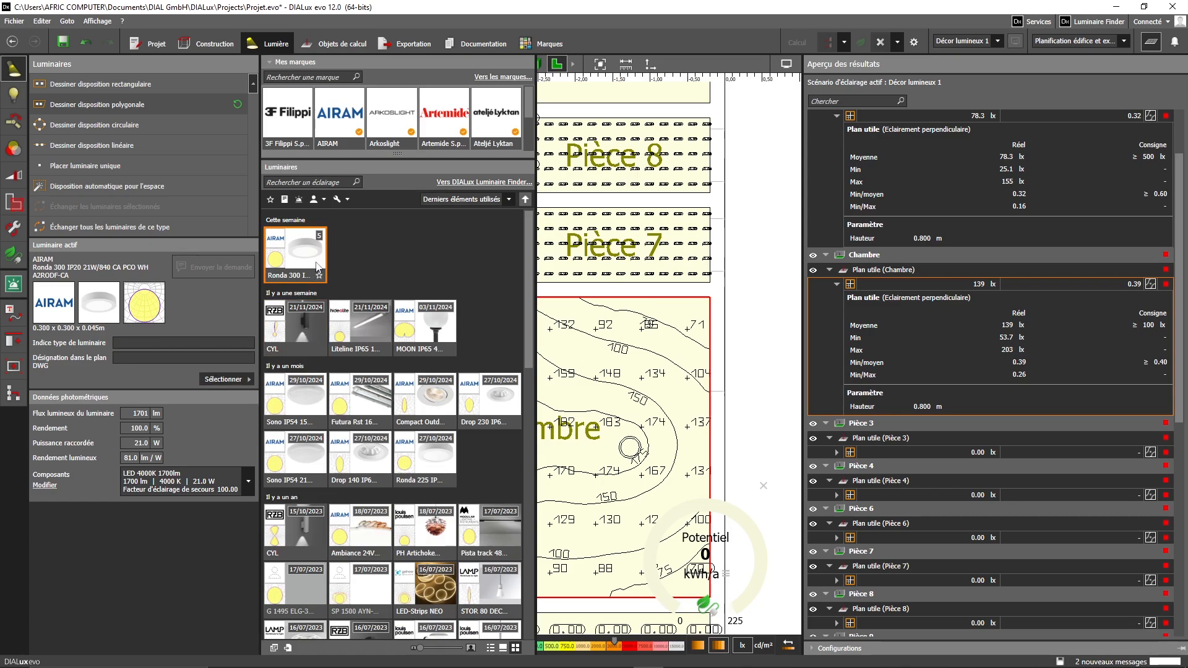
{"action": "left_click", "coordinate": [312, 336]}
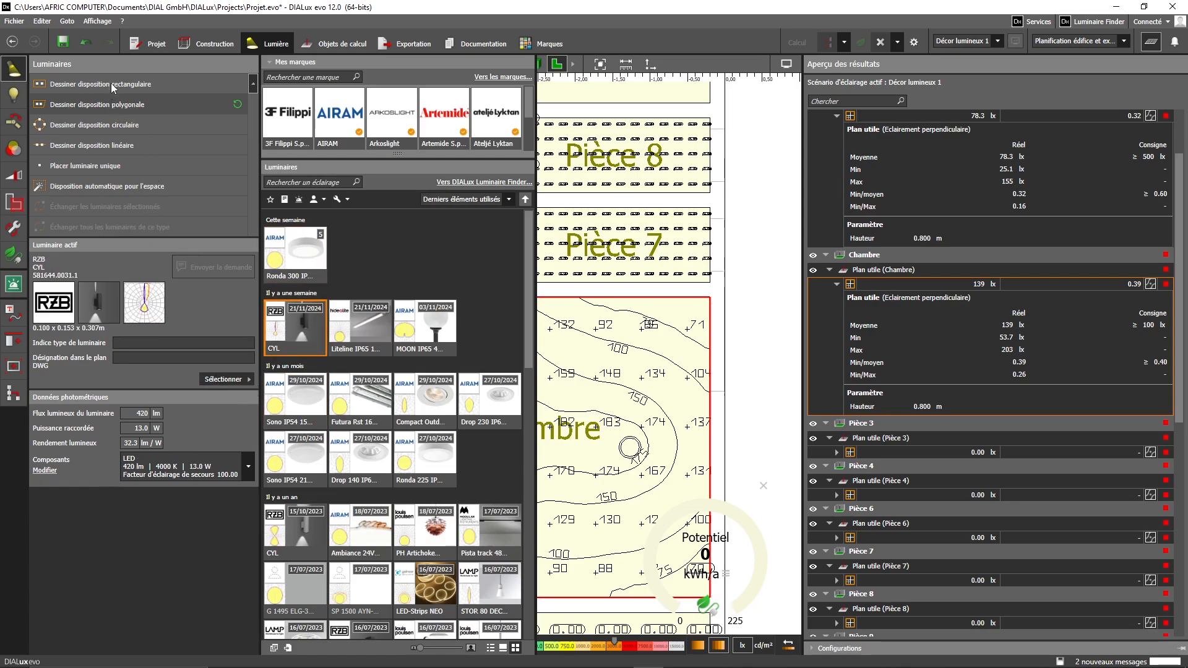
{"action": "left_click", "coordinate": [85, 165]}
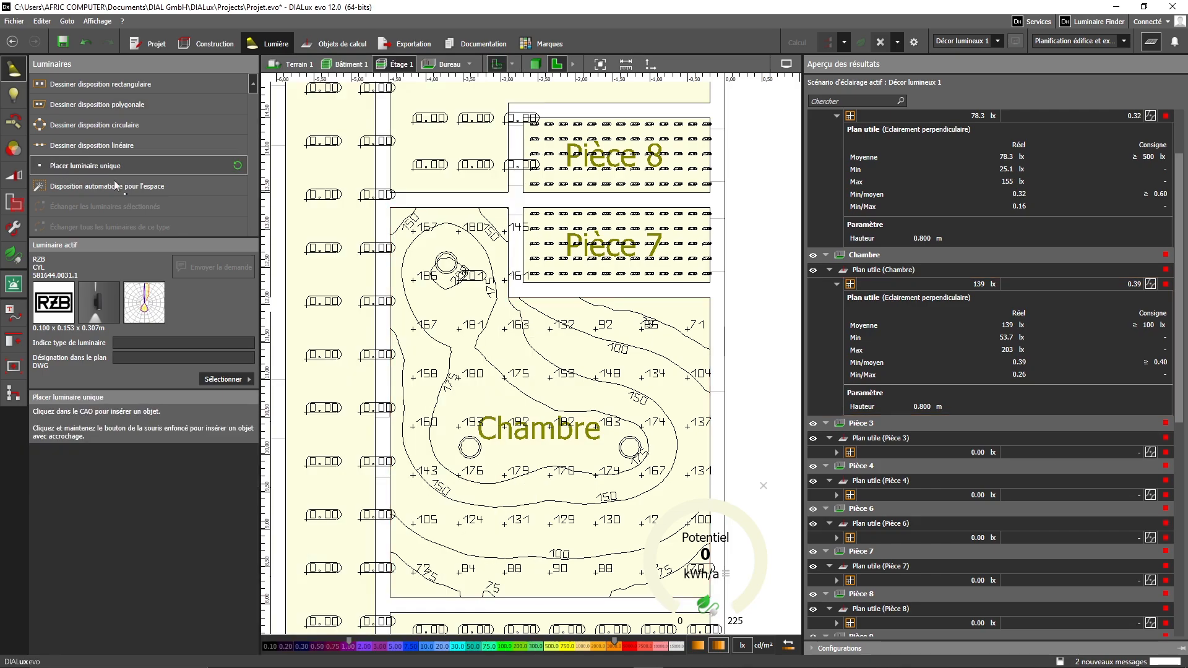
{"action": "scroll", "coordinate": [537, 284], "scroll_direction": "up", "scroll_amount": 3}
{"action": "scroll", "coordinate": [524, 358], "scroll_direction": "up", "scroll_amount": 2}
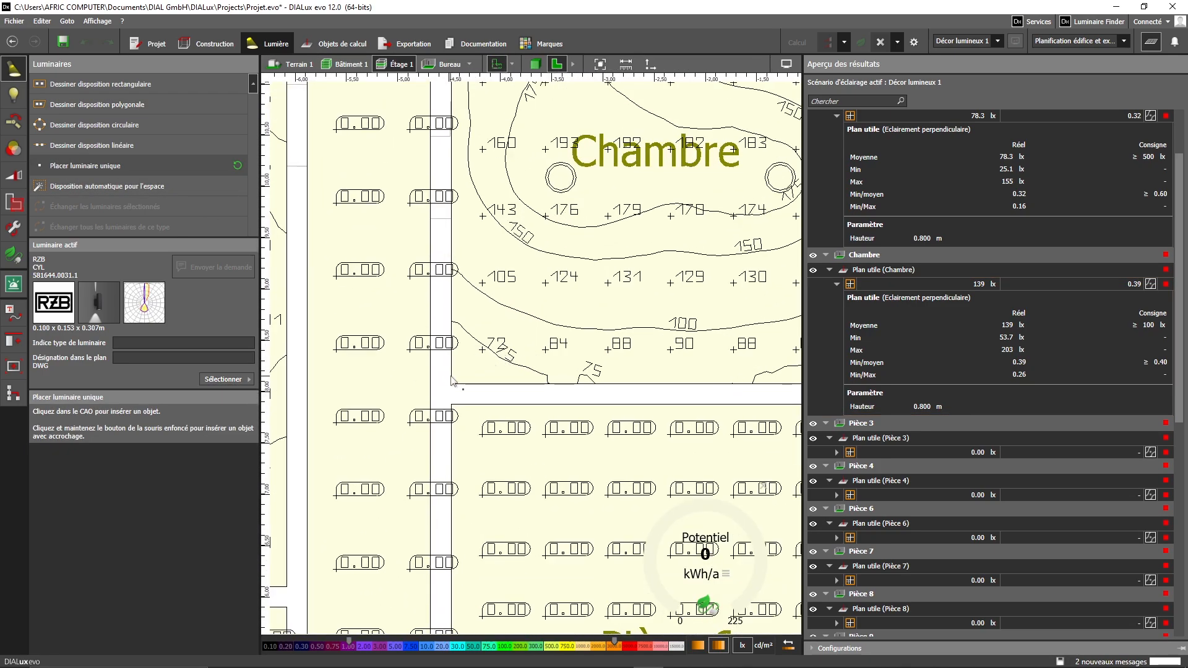
{"action": "left_click", "coordinate": [500, 358]}
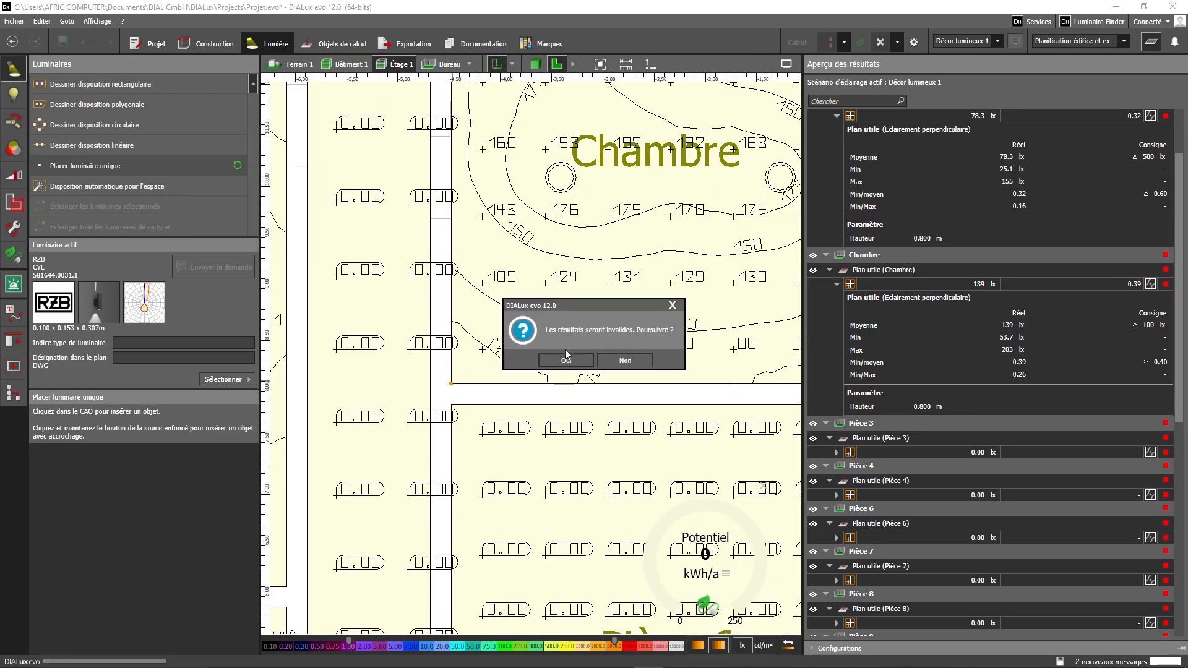
{"action": "left_click", "coordinate": [565, 359]}
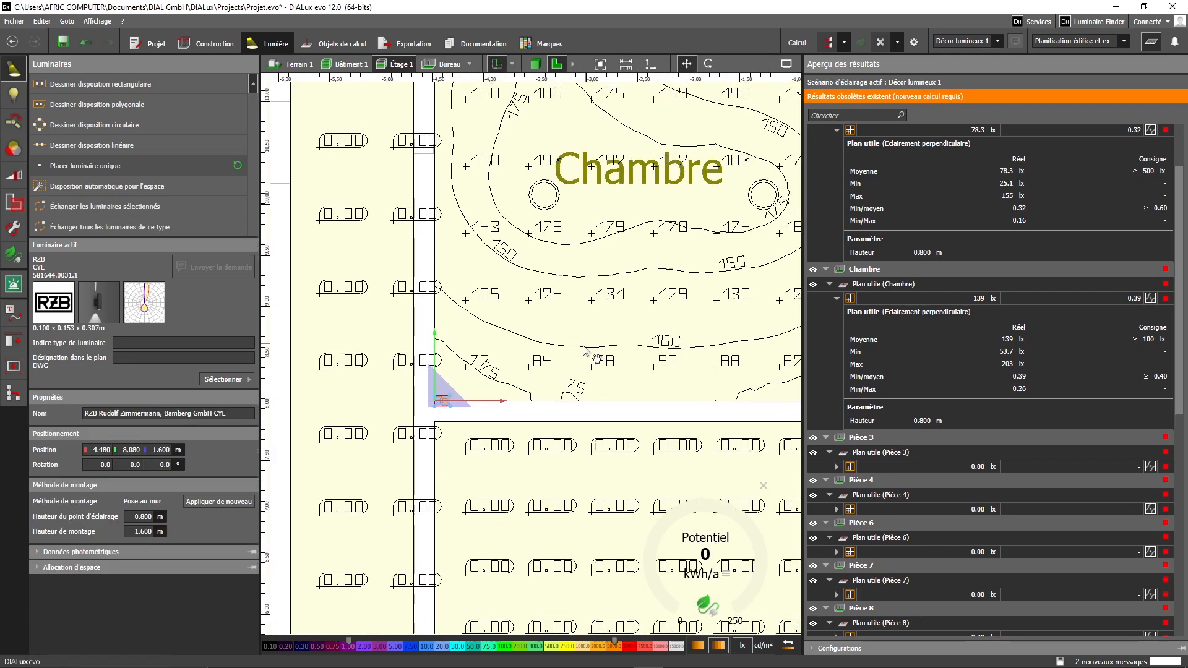
- Inspect the newly placed CYL luminaire on the Chambre wall in the 3D view
{"action": "left_click", "coordinate": [535, 63]}
{"action": "right_click_drag", "start_coordinate": [540, 393], "coordinate": [398, 298]}
{"action": "scroll", "coordinate": [518, 398], "scroll_direction": "up", "scroll_amount": 7}
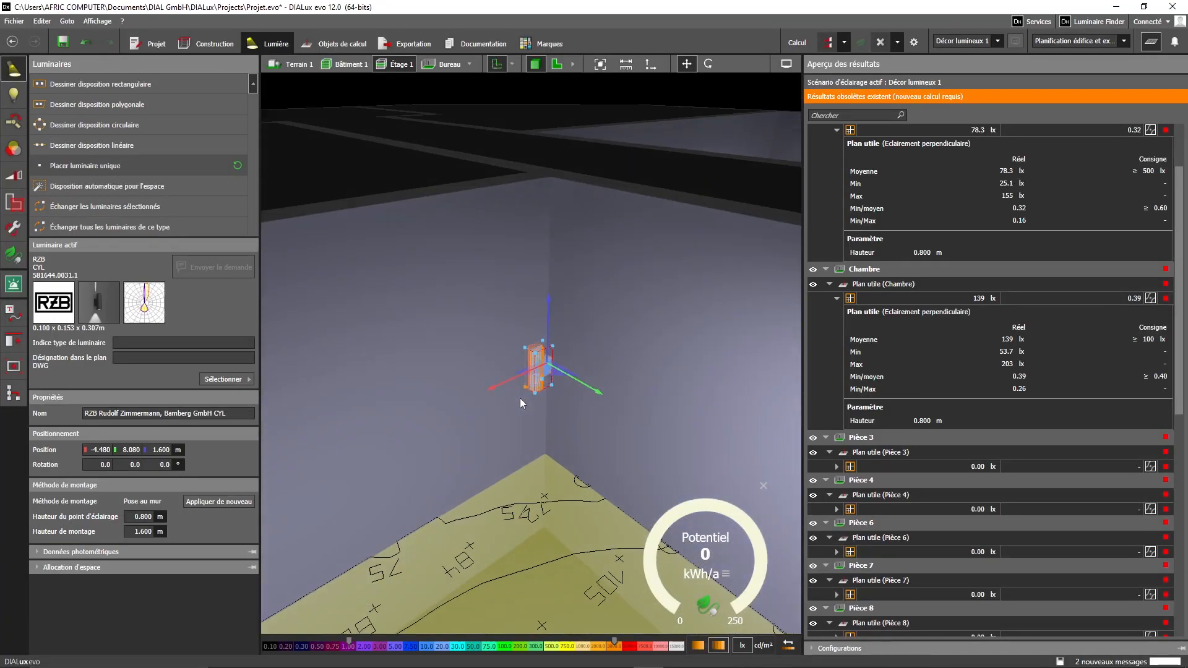
{"action": "scroll", "coordinate": [521, 399], "scroll_direction": "down", "scroll_amount": 5}
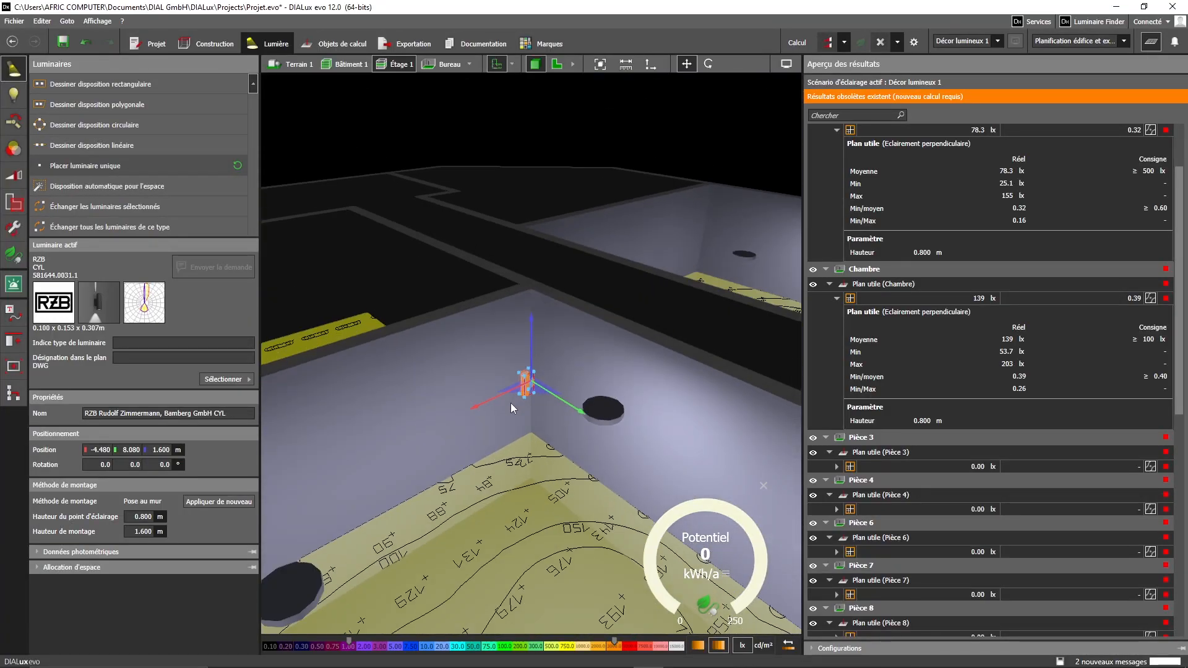
{"action": "scroll", "coordinate": [510, 403], "scroll_direction": "down", "scroll_amount": 3}
- In the floor plan, place single CYL luminaires in Chambre's lower-right corner and in its upper-right corner beside Pièce 7
{"action": "left_click", "coordinate": [556, 63]}
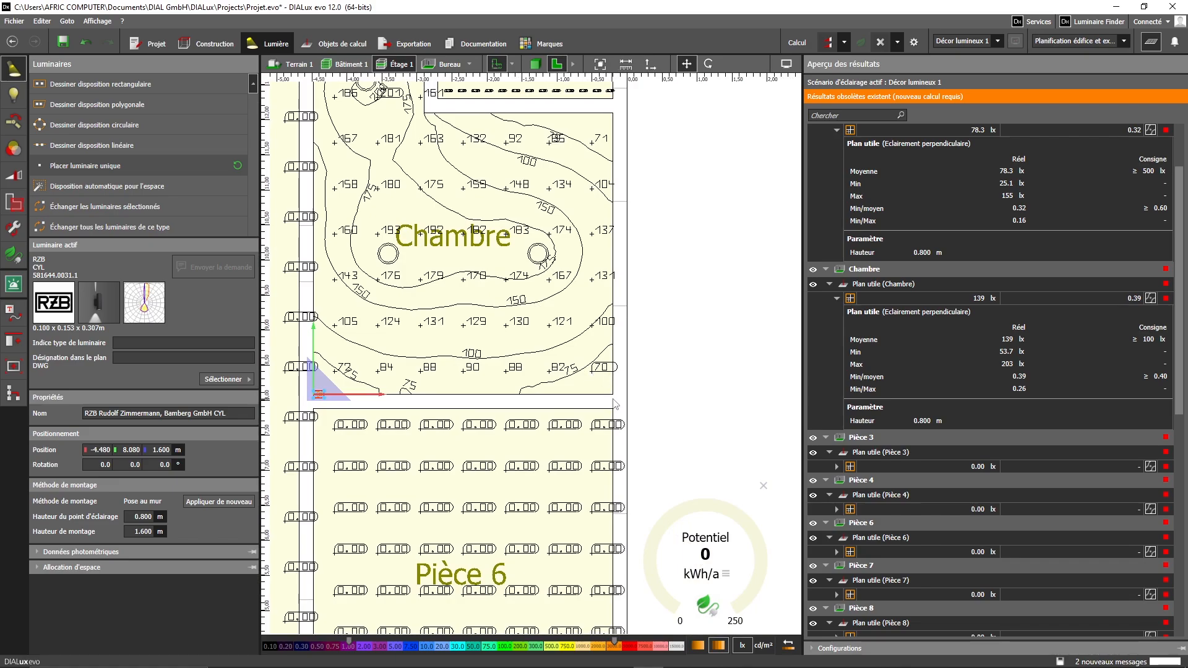
{"action": "left_click", "coordinate": [615, 395]}
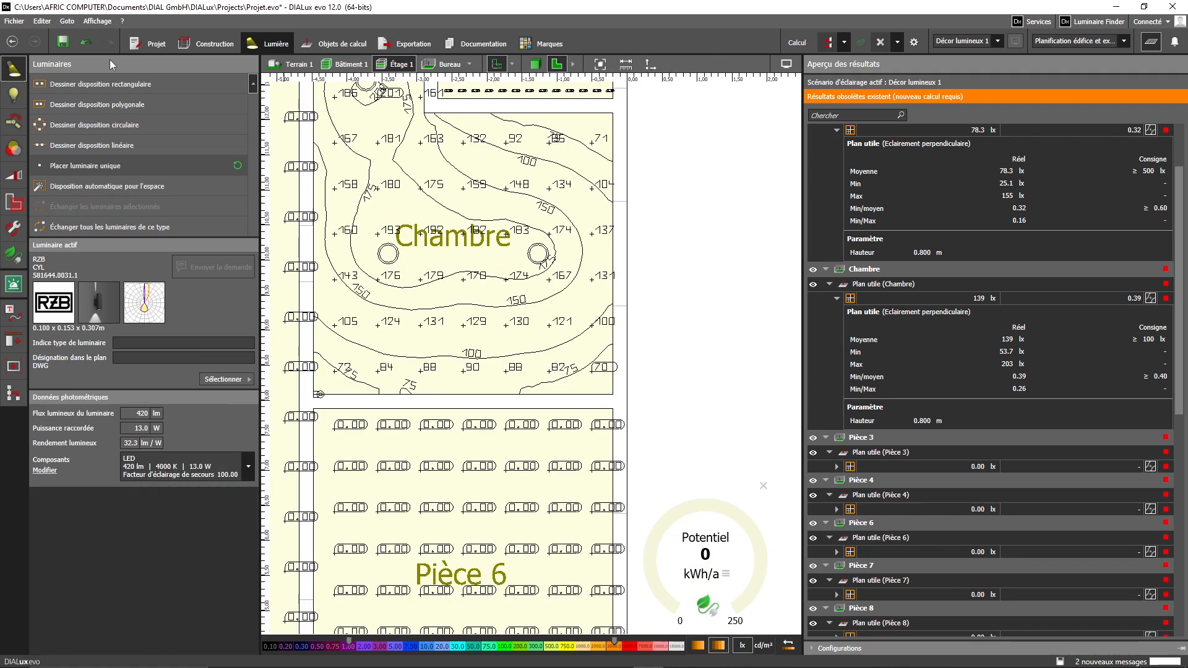
{"action": "left_click", "coordinate": [87, 166]}
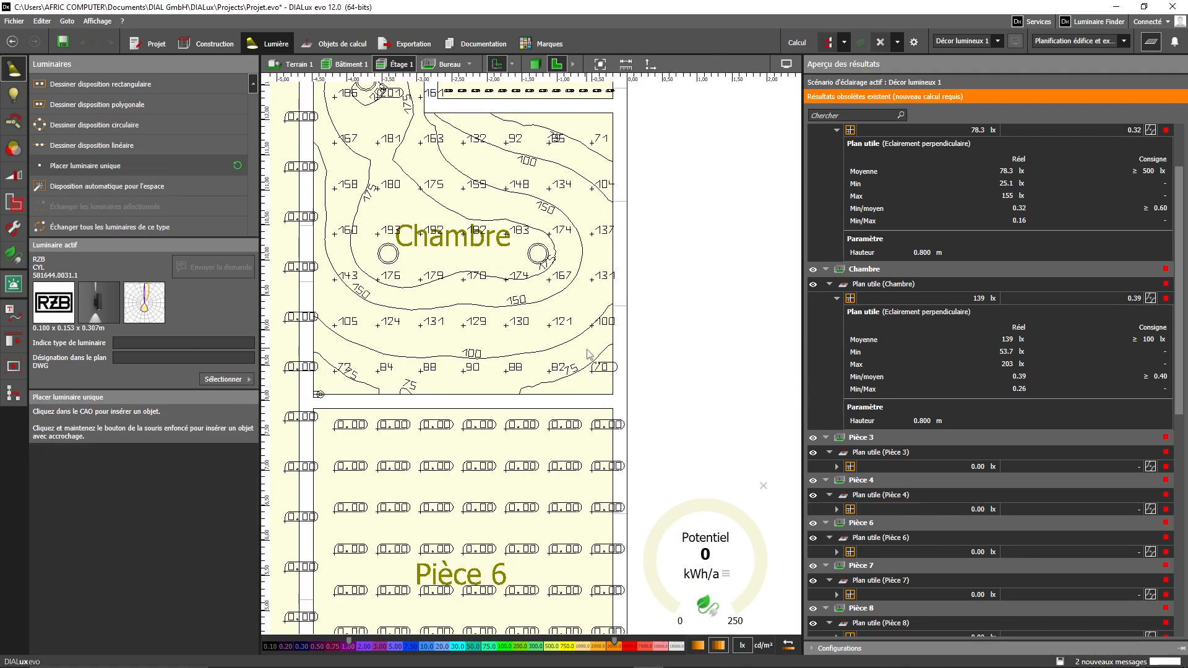
{"action": "left_click", "coordinate": [607, 393]}
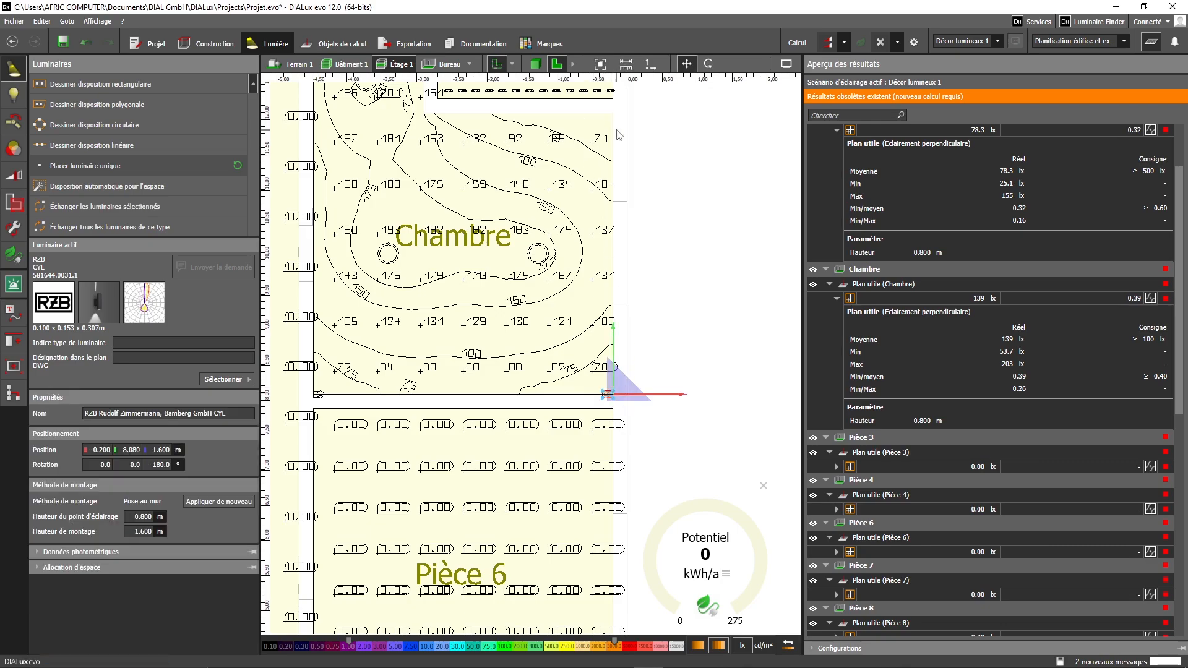
{"action": "left_click", "coordinate": [94, 166]}
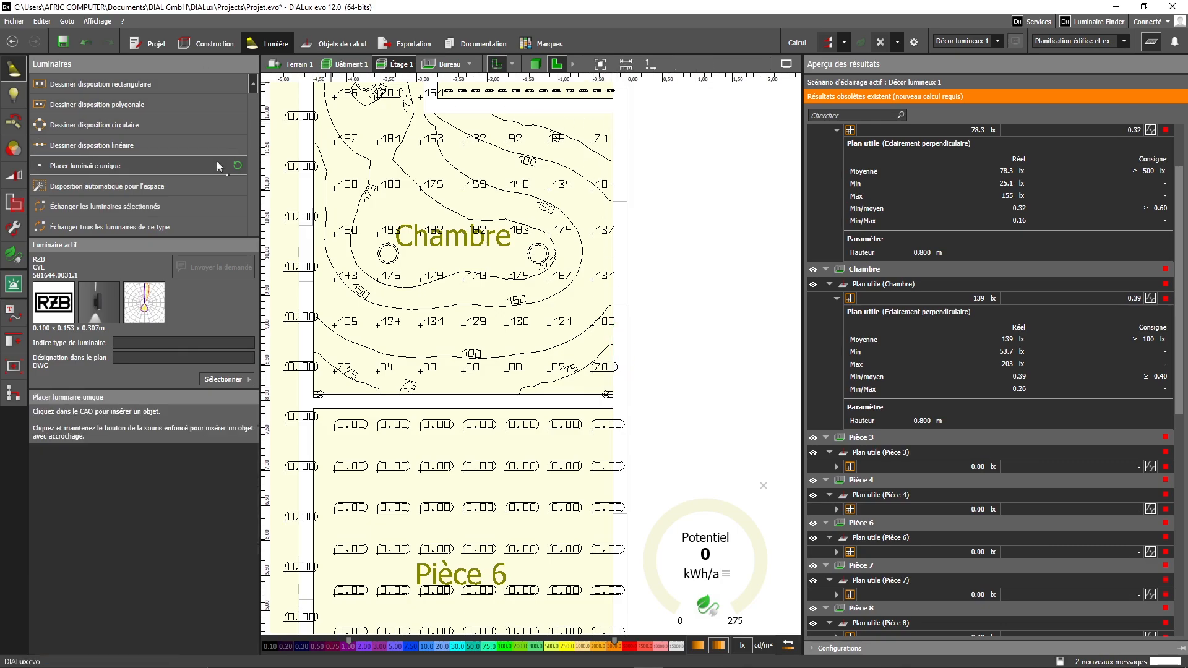
{"action": "left_click", "coordinate": [607, 113]}
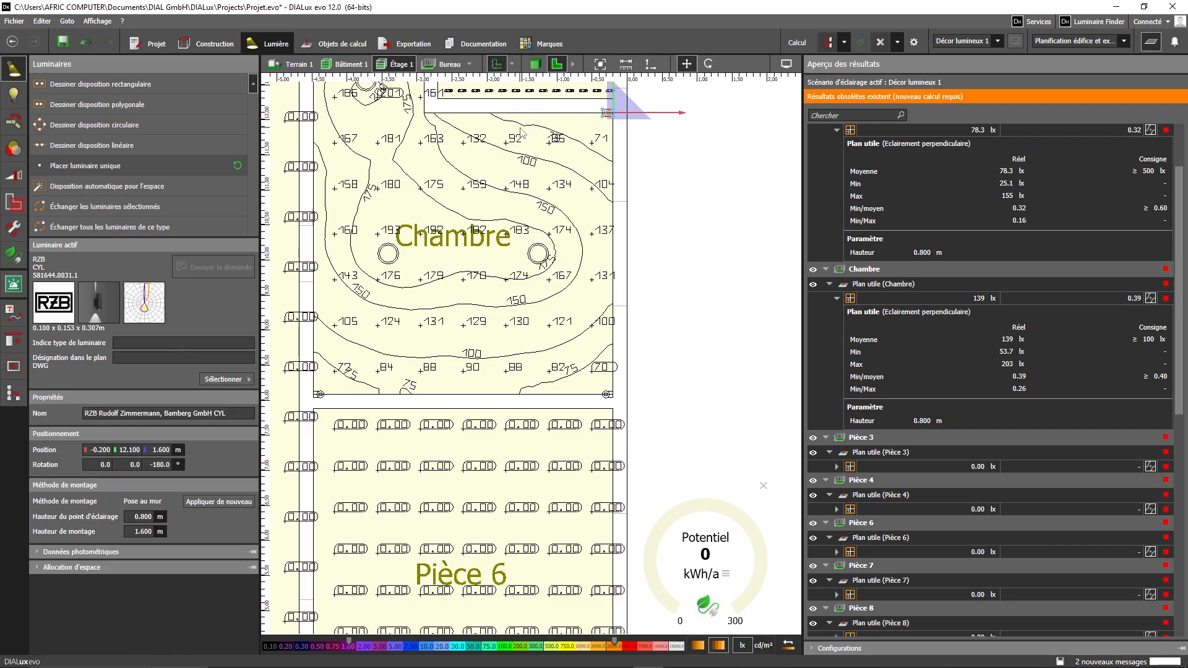
- In 3D, move the CYL luminaire in Chambre's lower-left plan corner along the Y axis to 8.130 m
{"action": "middle_click_drag", "start_coordinate": [522, 131], "coordinate": [561, 219]}
{"action": "middle_click_drag", "start_coordinate": [483, 250], "coordinate": [530, 307]}
{"action": "scroll", "coordinate": [494, 193], "scroll_direction": "up", "scroll_amount": 2}
{"action": "scroll", "coordinate": [487, 223], "scroll_direction": "up", "scroll_amount": 6}
{"action": "scroll", "coordinate": [507, 176], "scroll_direction": "down", "scroll_amount": 13}
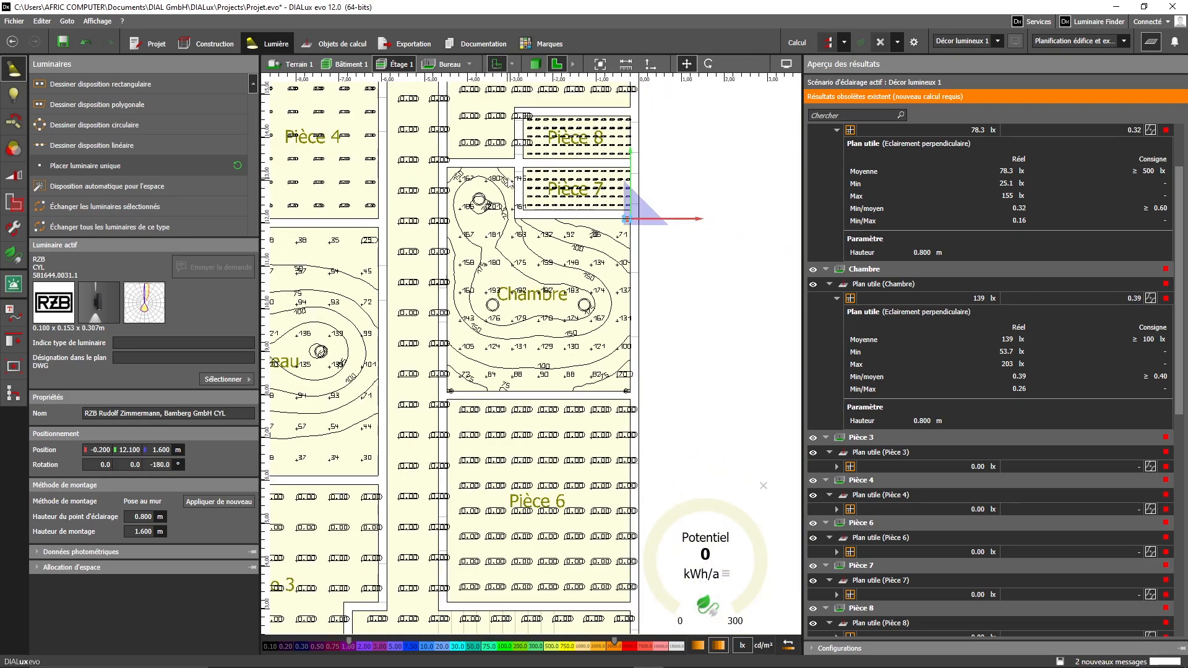
{"action": "left_click", "coordinate": [534, 64]}
{"action": "left_click_drag", "start_coordinate": [557, 191], "coordinate": [555, 354]}
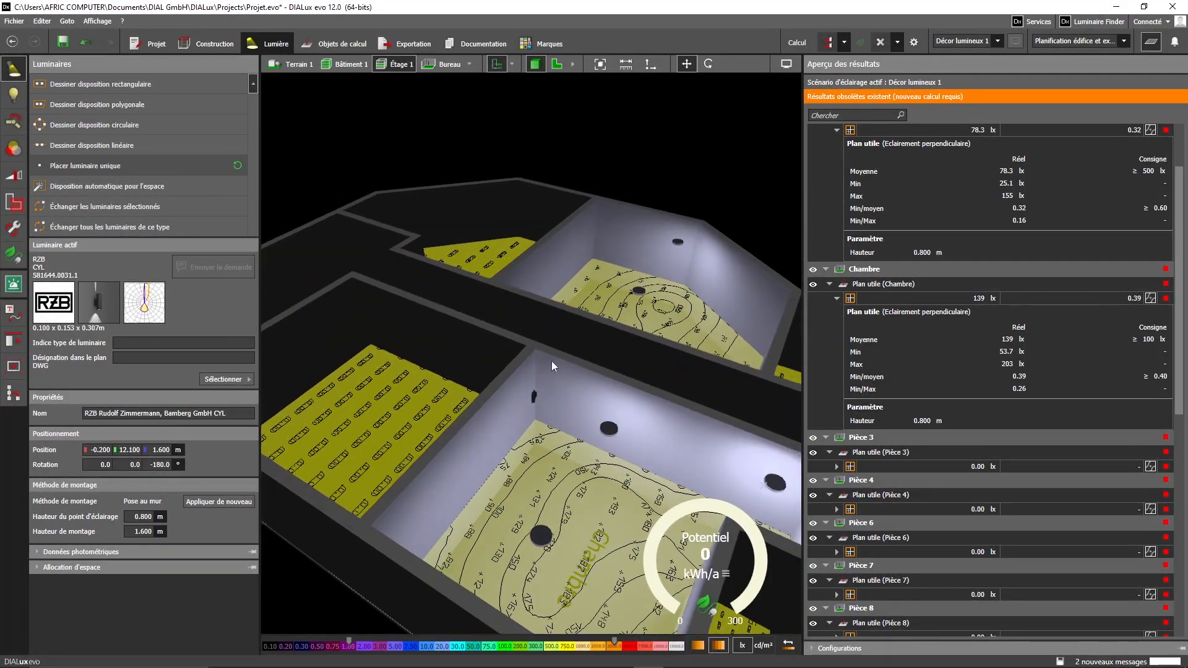
{"action": "scroll", "coordinate": [526, 395], "scroll_direction": "up", "scroll_amount": 8}
{"action": "left_click", "coordinate": [558, 392]}
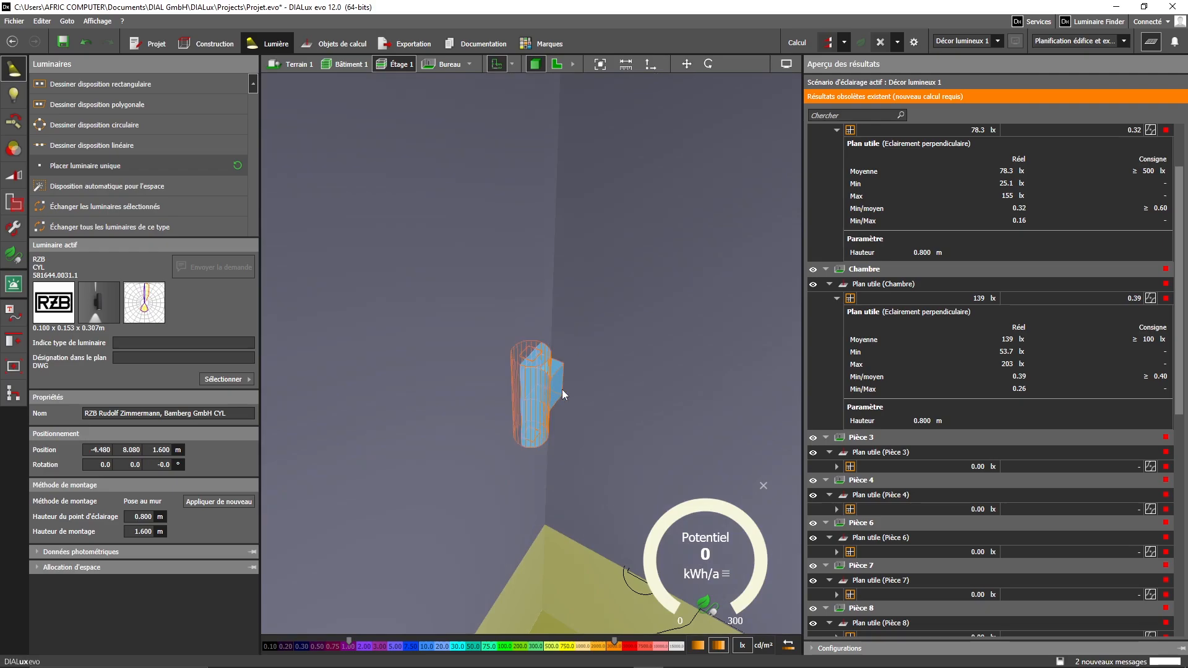
{"action": "scroll", "coordinate": [556, 399], "scroll_direction": "down", "scroll_amount": 3}
{"action": "left_click", "coordinate": [686, 65]}
{"action": "left_click_drag", "start_coordinate": [617, 413], "coordinate": [625, 413]}
- Move the CYL luminaire in Chambre's lower-right plan corner along the Y axis to 8.130 m
{"action": "scroll", "coordinate": [618, 413], "scroll_direction": "down", "scroll_amount": 3}
{"action": "right_click_drag", "start_coordinate": [599, 415], "coordinate": [432, 503]}
{"action": "scroll", "coordinate": [432, 503], "scroll_direction": "down", "scroll_amount": 4}
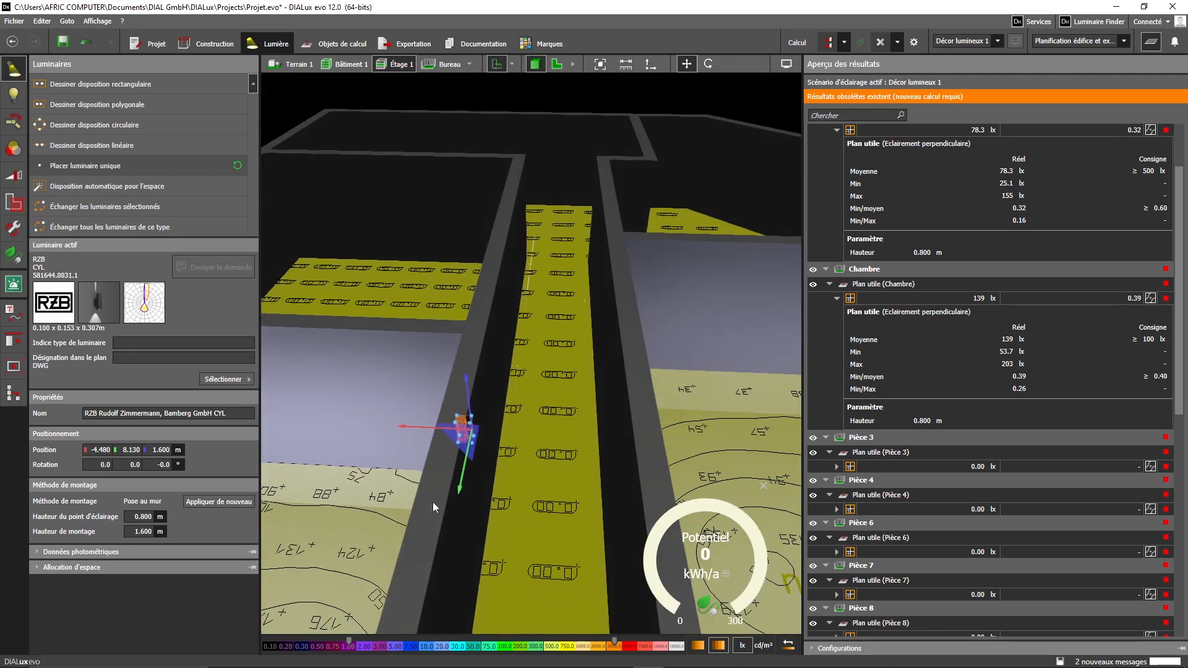
{"action": "middle_click_drag", "start_coordinate": [433, 503], "coordinate": [685, 416]}
{"action": "middle_click_drag", "start_coordinate": [383, 346], "coordinate": [563, 411]}
{"action": "scroll", "coordinate": [563, 411], "scroll_direction": "up", "scroll_amount": 2}
{"action": "left_click", "coordinate": [547, 399]}
{"action": "left_click", "coordinate": [685, 64]}
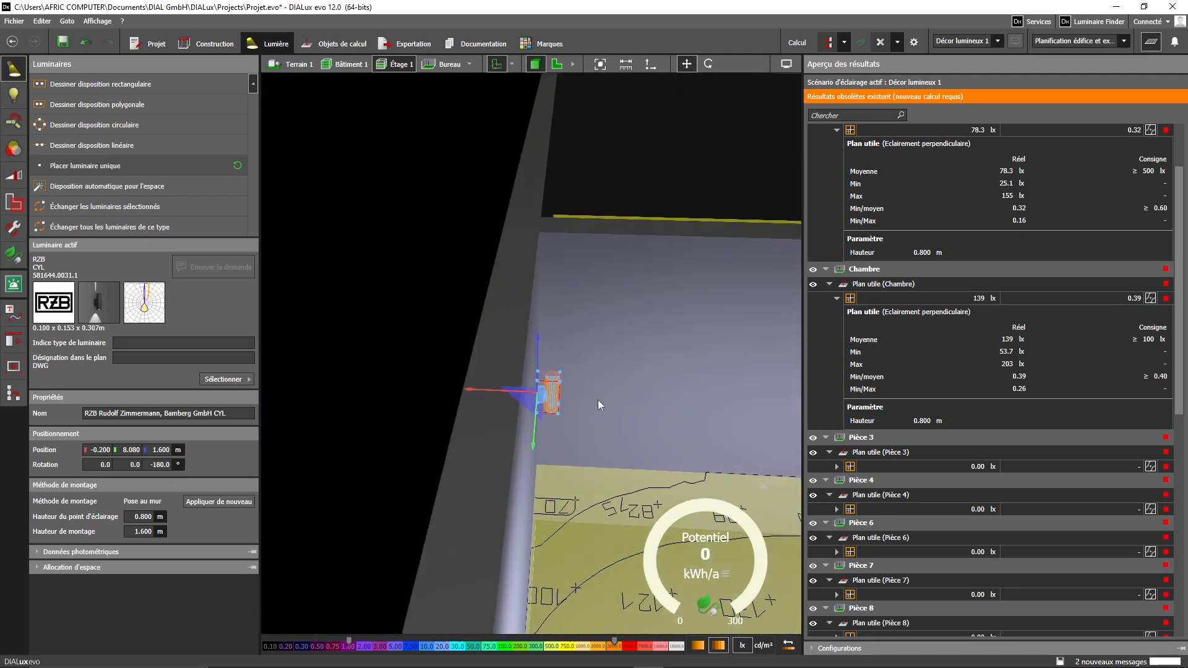
{"action": "left_click_drag", "start_coordinate": [532, 443], "coordinate": [550, 408]}
- Move the CYL luminaire in Chambre's upper-right plan corner to Y 12.050 m and rotate it to -90° about the Z axis
{"action": "right_click_drag", "start_coordinate": [517, 532], "coordinate": [453, 326]}
{"action": "left_click", "coordinate": [494, 260]}
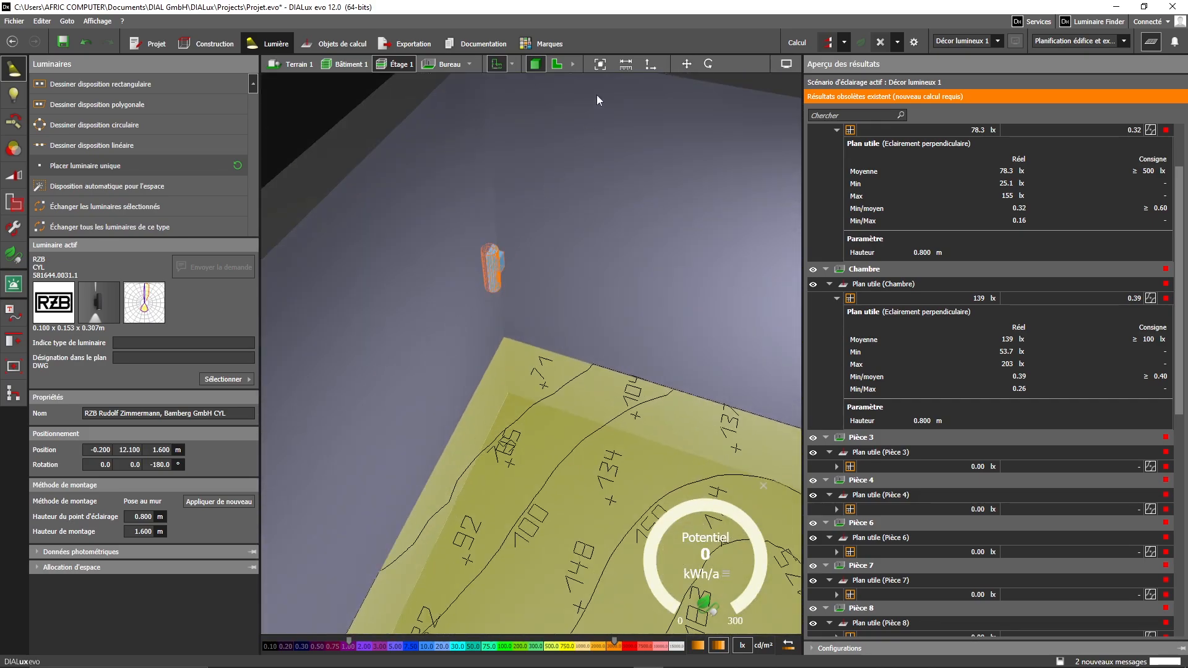
{"action": "left_click", "coordinate": [684, 69]}
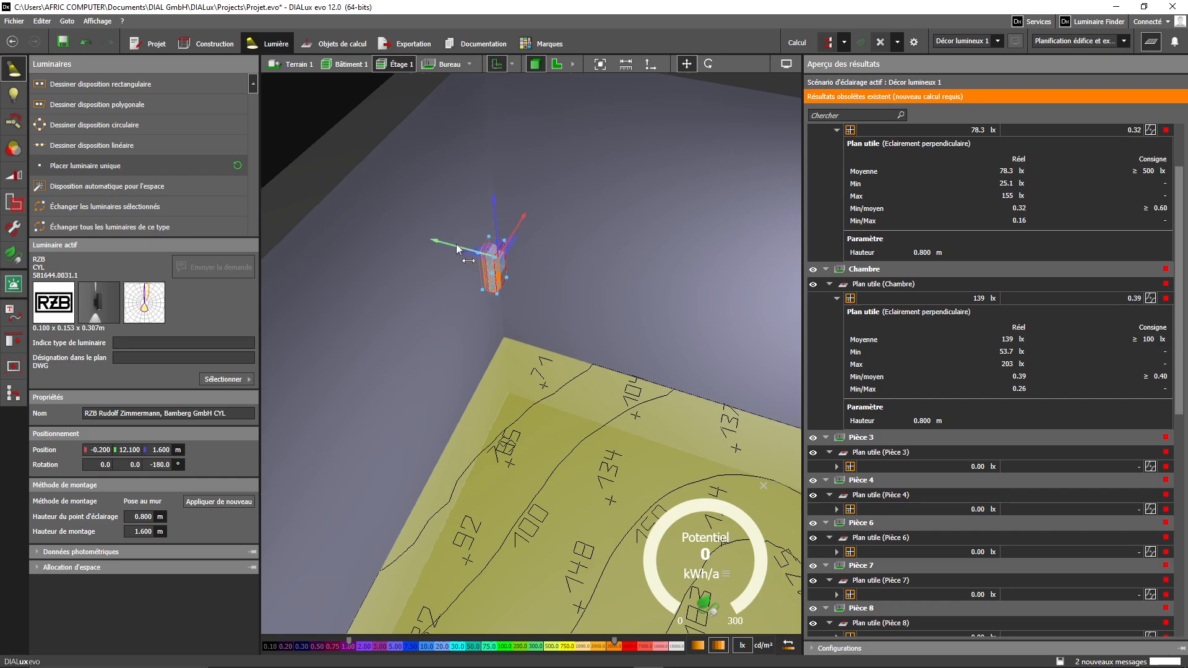
{"action": "left_click_drag", "start_coordinate": [433, 240], "coordinate": [442, 240]}
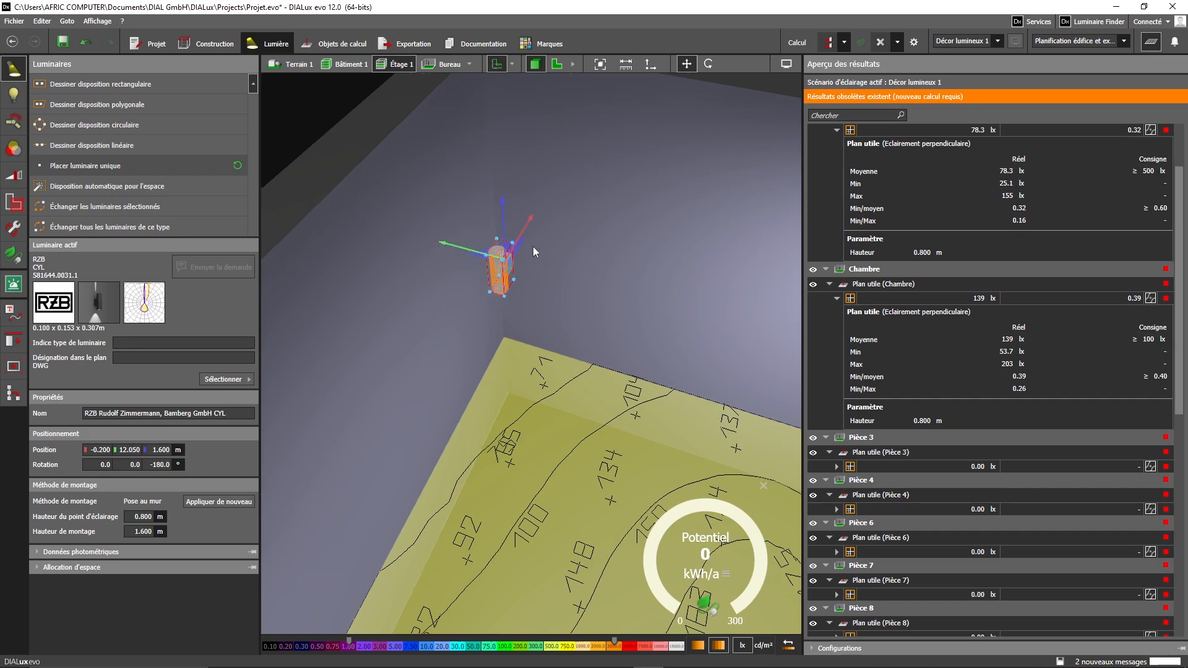
{"action": "left_click", "coordinate": [708, 63]}
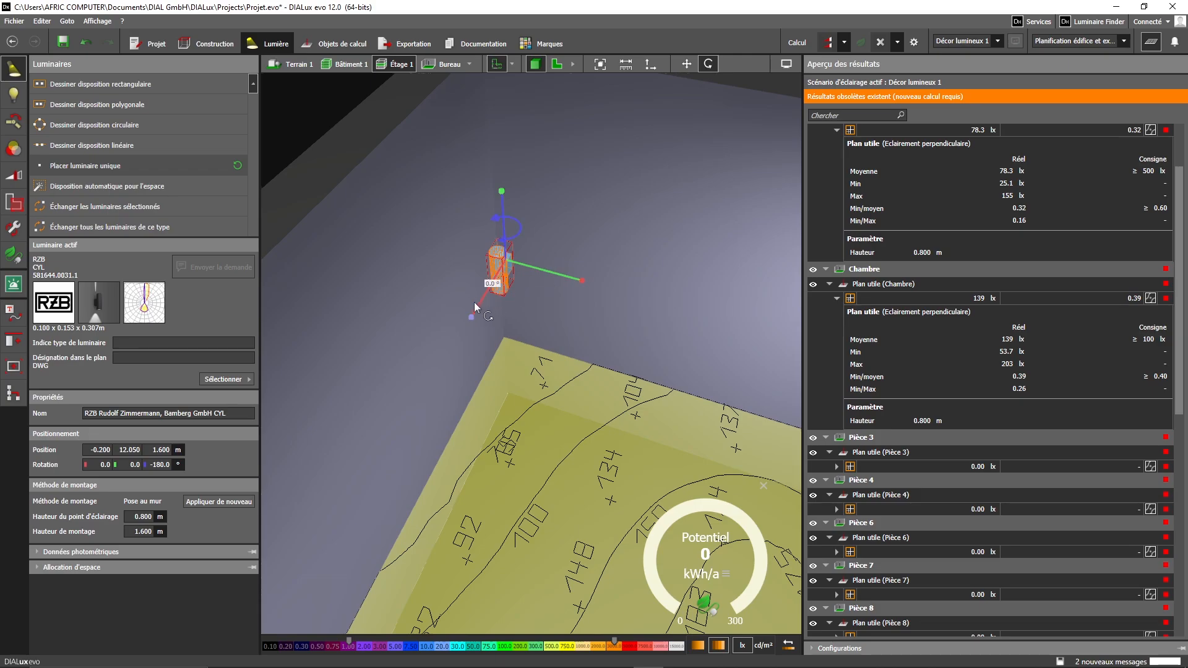
{"action": "left_click_drag", "start_coordinate": [474, 302], "coordinate": [540, 283]}
{"action": "scroll", "coordinate": [566, 280], "scroll_direction": "down", "scroll_amount": 2}
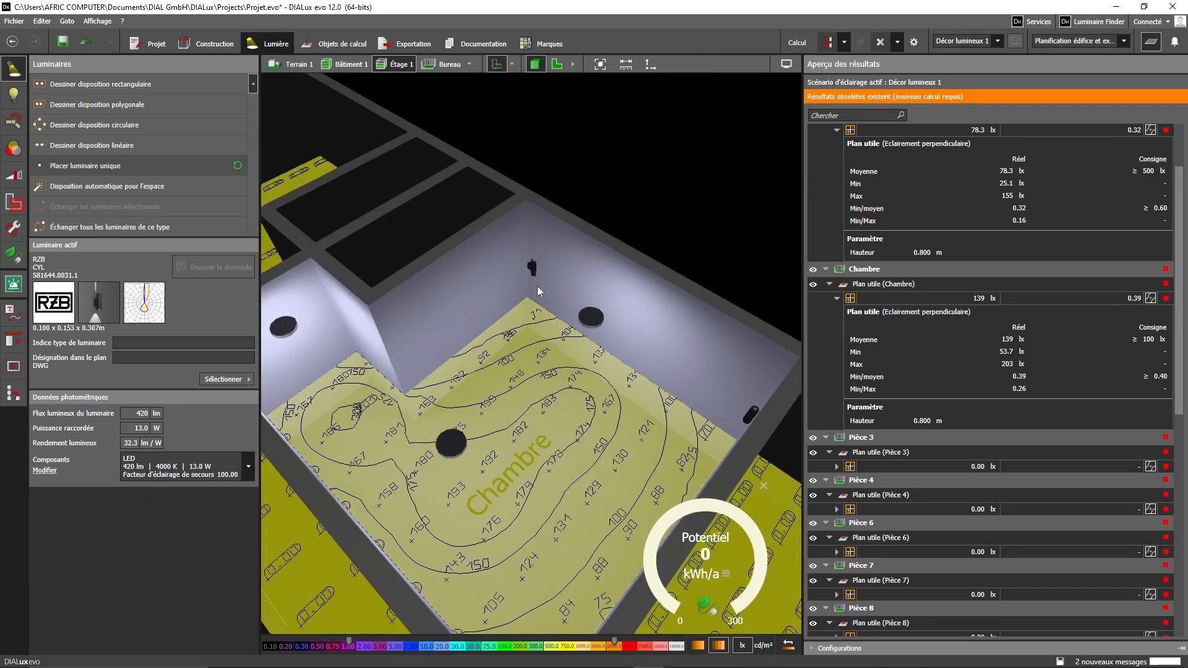
- Move the rotated CYL luminaire in Chambre's upper-right plan corner along the X axis to -0.400 m
{"action": "scroll", "coordinate": [532, 273], "scroll_direction": "up", "scroll_amount": 2}
{"action": "left_click", "coordinate": [533, 266]}
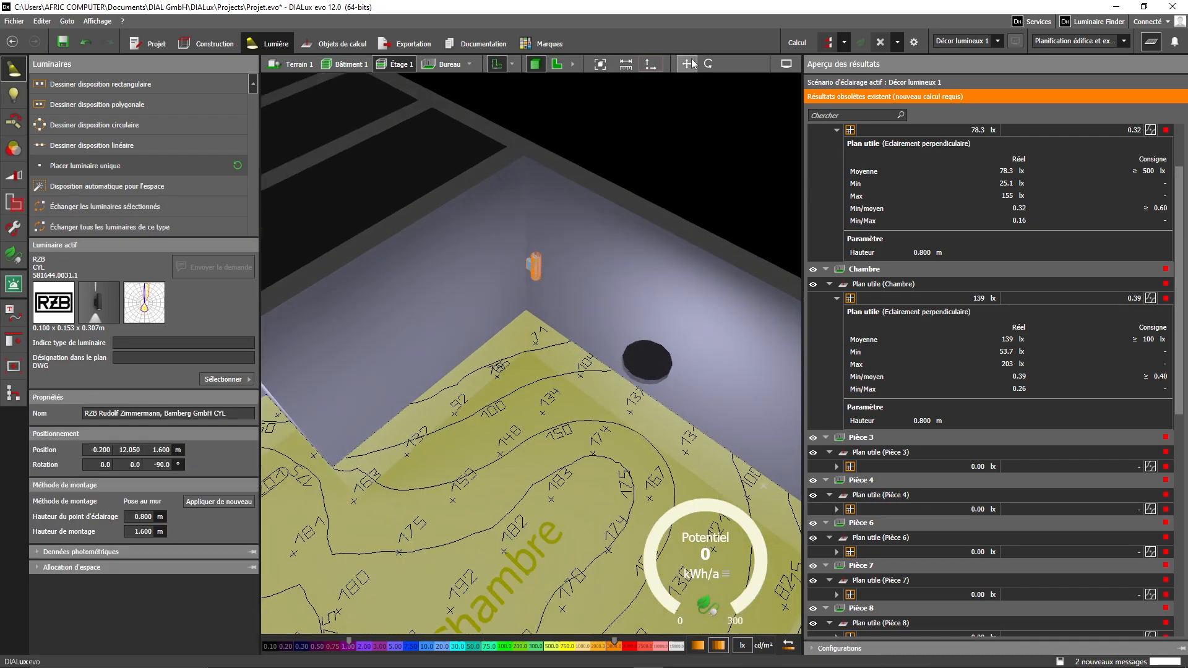
{"action": "left_click_drag", "start_coordinate": [566, 234], "coordinate": [569, 206]}
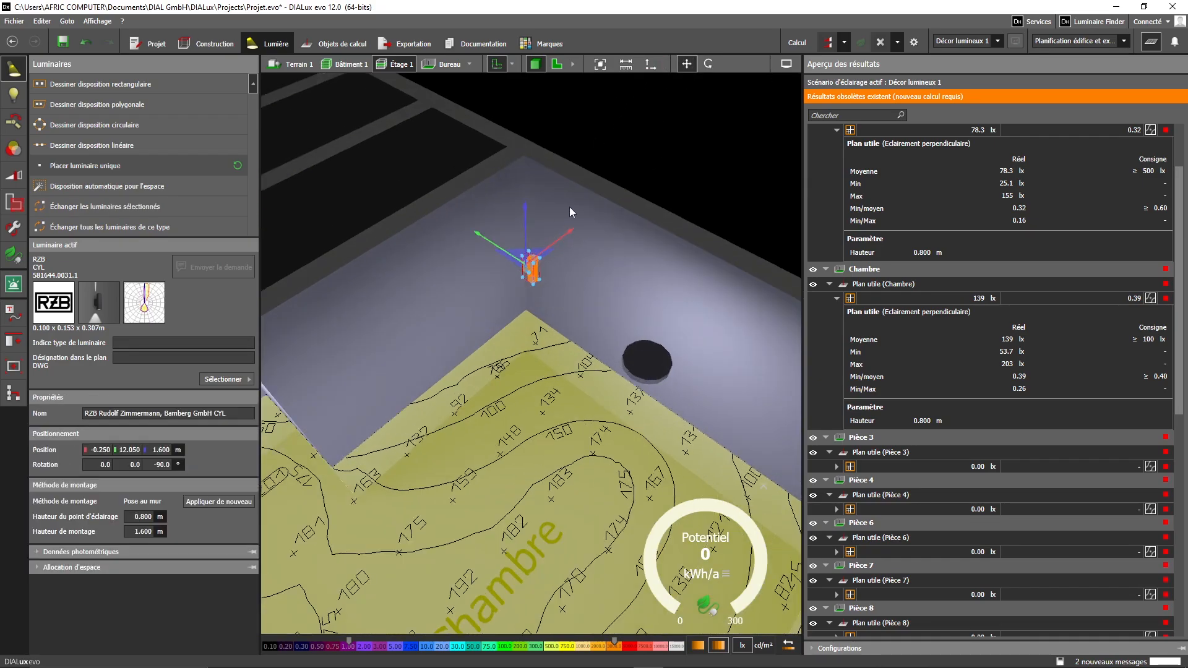
{"action": "left_click", "coordinate": [543, 339]}
{"action": "mouse_move", "coordinate": [519, 347]}
{"action": "left_mouse_down"}
{"action": "mouse_move", "coordinate": [501, 389]}
{"action": "mouse_move", "coordinate": [483, 398]}
{"action": "mouse_move", "coordinate": [471, 388]}
{"action": "mouse_move", "coordinate": [505, 344]}
{"action": "left_mouse_up"}
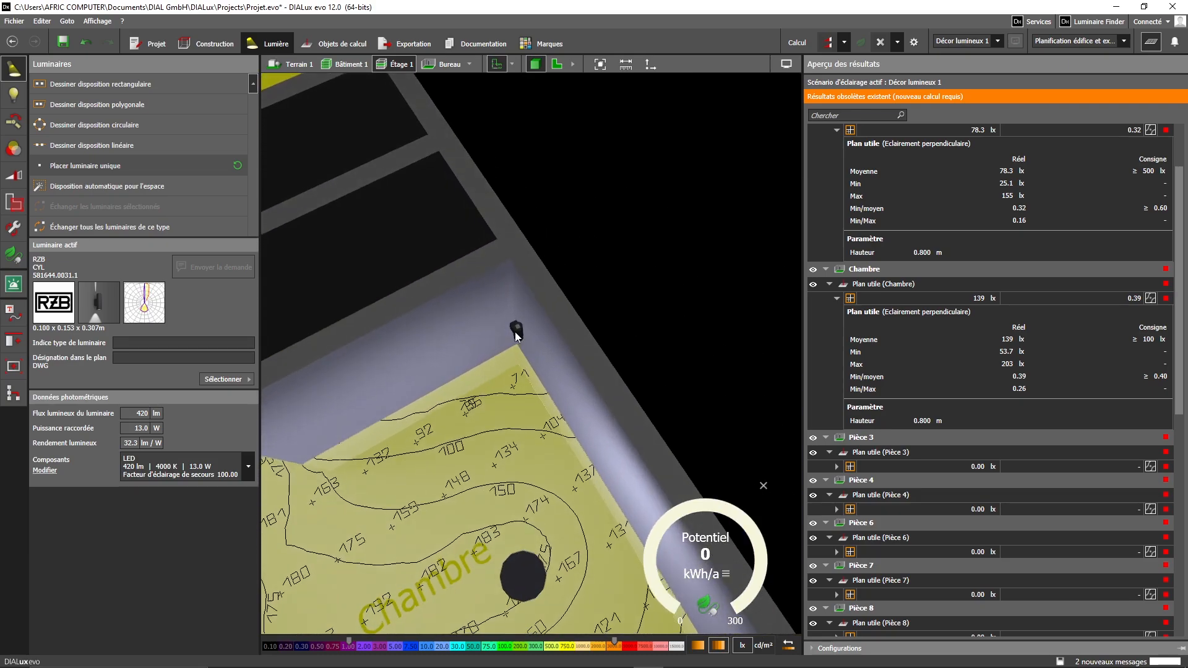
{"action": "left_click", "coordinate": [517, 332]}
{"action": "left_click", "coordinate": [686, 63]}
{"action": "left_click", "coordinate": [505, 333]}
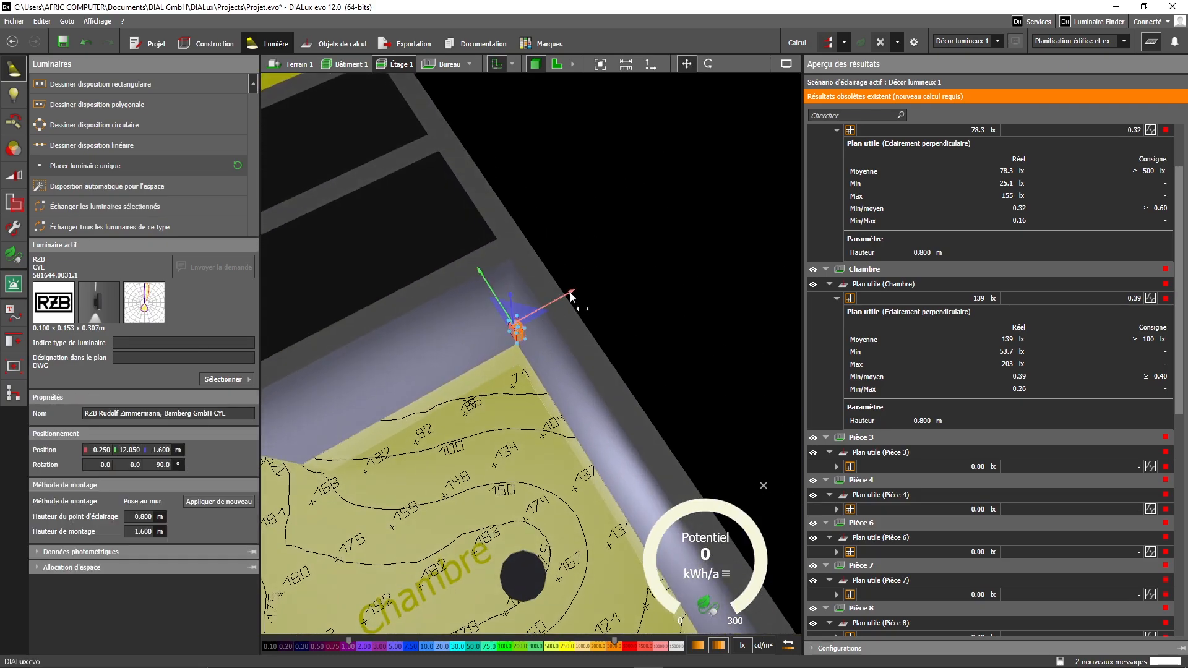
{"action": "left_click", "coordinate": [559, 296]}
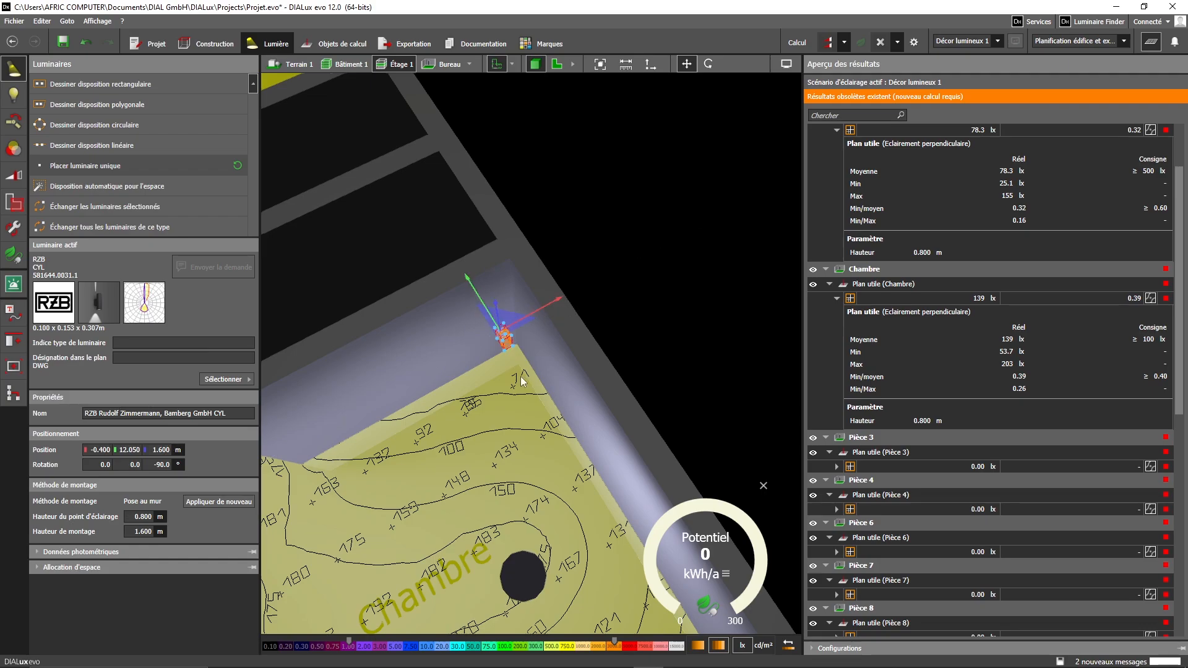
- Shift the CYL luminaire in Chambre's lower-right plan corner slightly further along the positive Y axis
{"action": "left_click", "coordinate": [483, 373]}
{"action": "left_click_drag", "start_coordinate": [503, 377], "coordinate": [559, 273]}
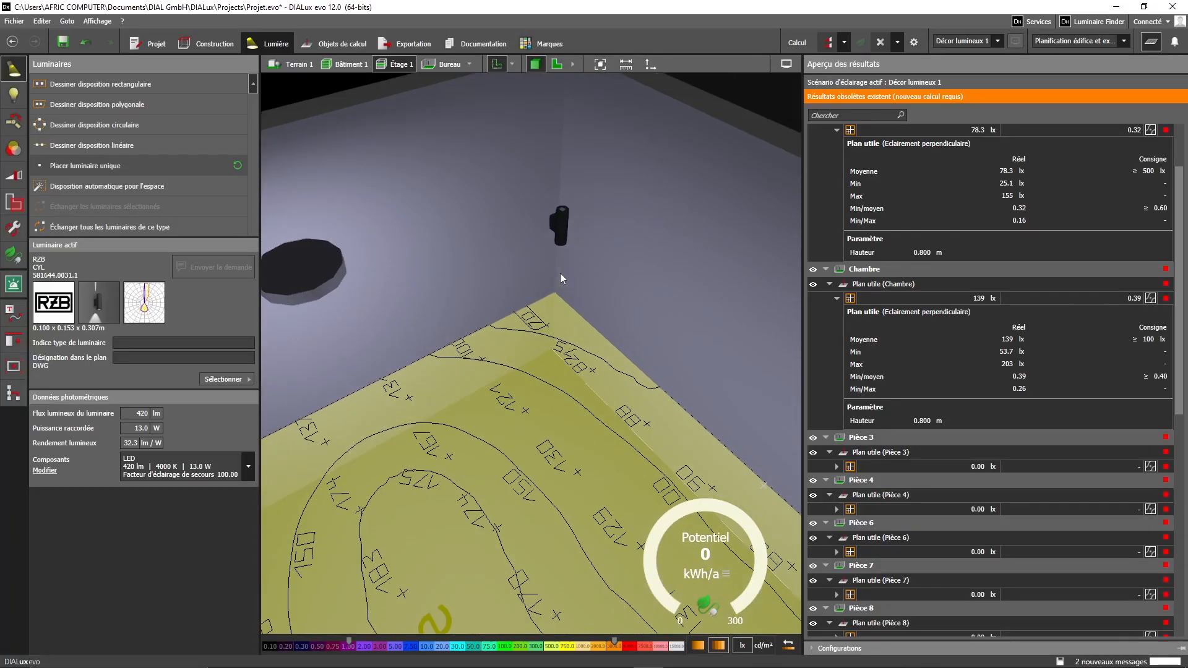
{"action": "left_click", "coordinate": [563, 239]}
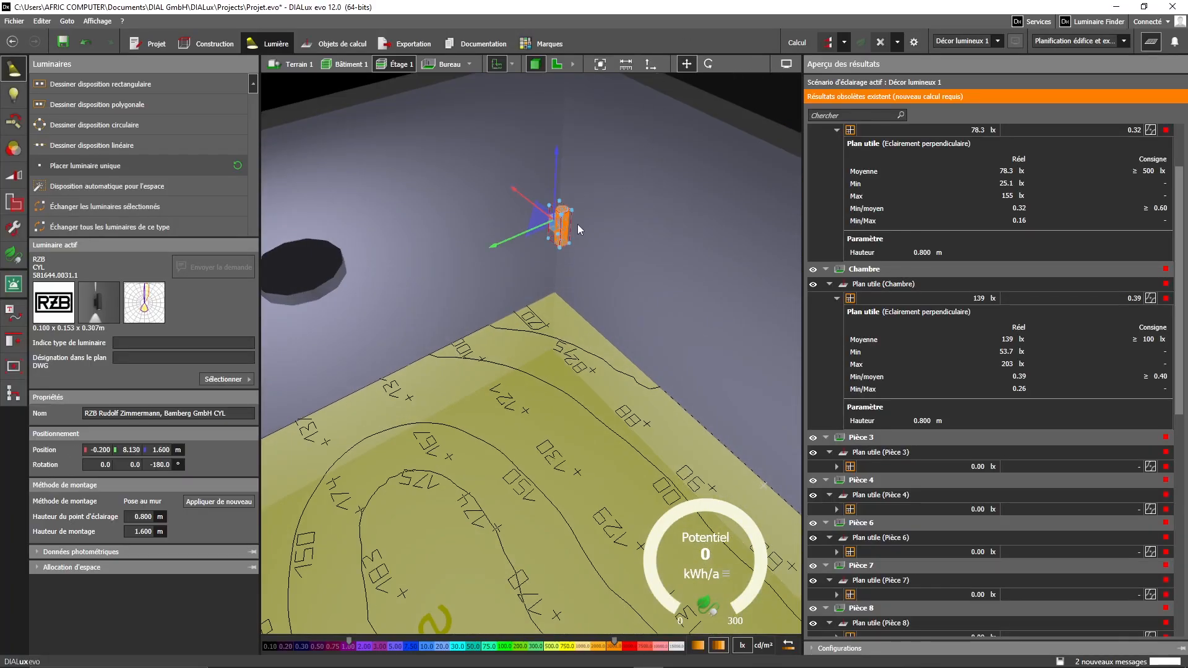
{"action": "left_click_drag", "start_coordinate": [500, 242], "coordinate": [487, 247]}
- Reposition the CYL luminaire in Chambre's lower-left plan corner to X -4.438 m and Y 8.230 m
{"action": "scroll", "coordinate": [589, 233], "scroll_direction": "down", "scroll_amount": 2}
{"action": "left_click_drag", "start_coordinate": [588, 234], "coordinate": [510, 255]}
{"action": "scroll", "coordinate": [510, 255], "scroll_direction": "up", "scroll_amount": 2}
{"action": "left_click", "coordinate": [500, 254]}
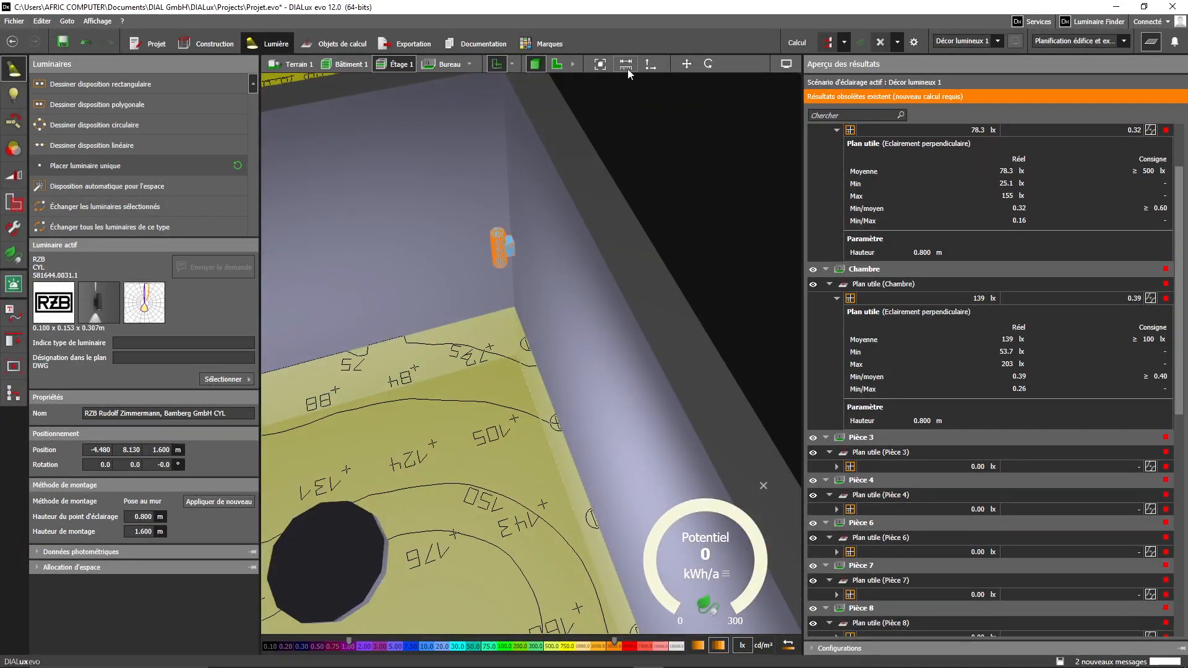
{"action": "left_click", "coordinate": [686, 64]}
{"action": "left_click_drag", "start_coordinate": [533, 296], "coordinate": [537, 306]}
{"action": "left_click_drag", "start_coordinate": [452, 273], "coordinate": [444, 274]}
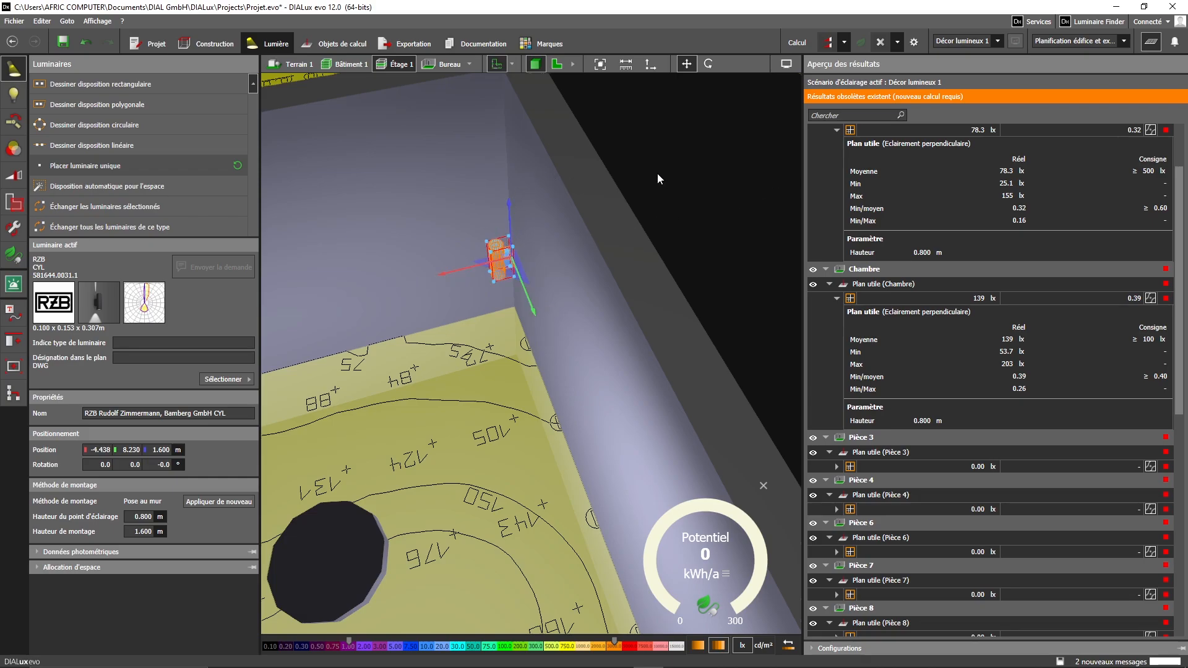
- Examine the placement of the CYL wall luminaires in Chambre's corners in the 3D view
{"action": "left_click", "coordinate": [655, 173]}
{"action": "scroll", "coordinate": [655, 171], "scroll_direction": "down", "scroll_amount": 5}
{"action": "right_click_drag", "start_coordinate": [564, 265], "coordinate": [609, 285]}
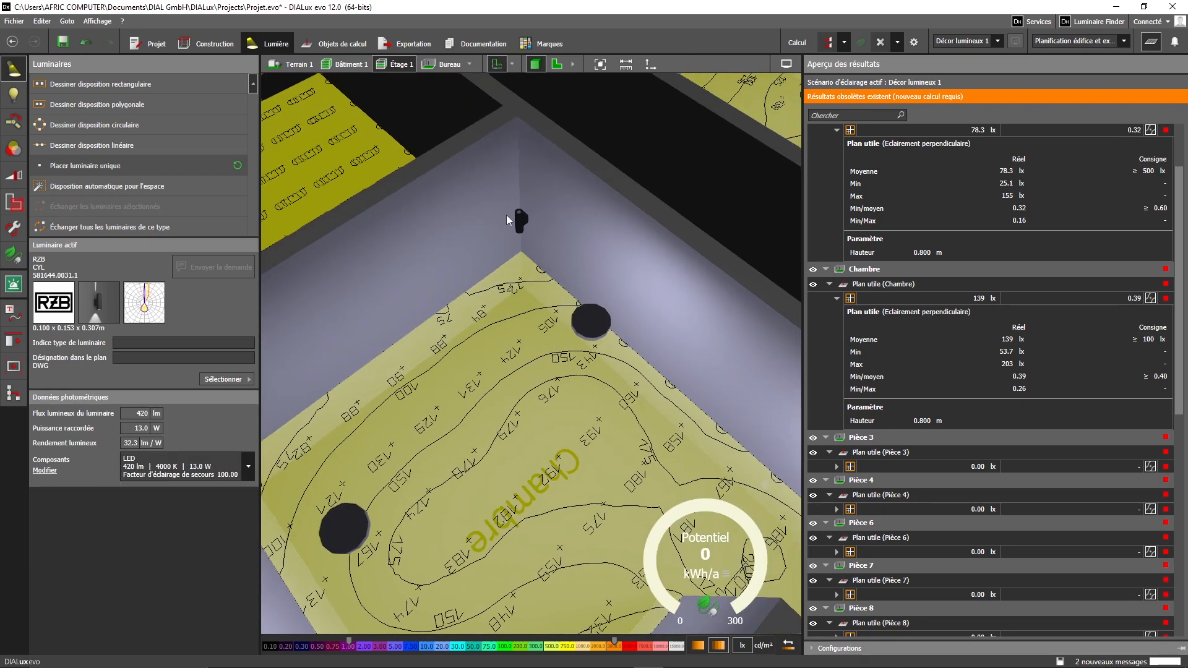
{"action": "left_click", "coordinate": [523, 221]}
{"action": "scroll", "coordinate": [513, 238], "scroll_direction": "up", "scroll_amount": 3}
{"action": "left_click", "coordinate": [686, 64]}
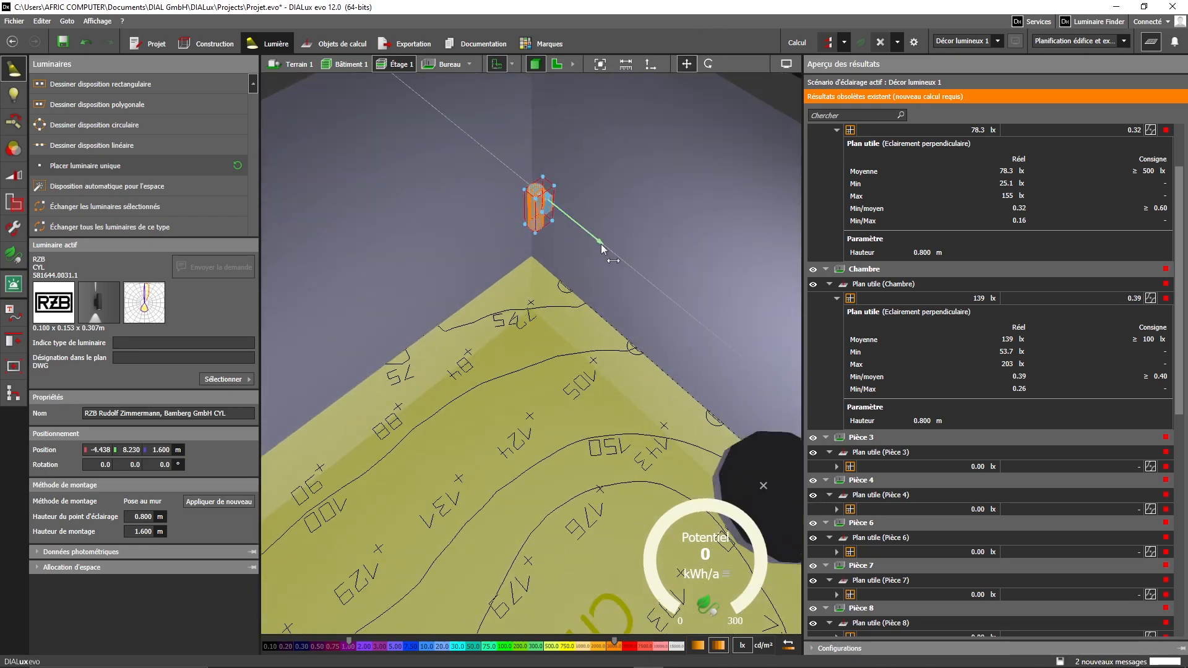
{"action": "scroll", "coordinate": [583, 189], "scroll_direction": "down", "scroll_amount": 4}
{"action": "left_click", "coordinate": [674, 133]}
{"action": "scroll", "coordinate": [673, 140], "scroll_direction": "down", "scroll_amount": 3}
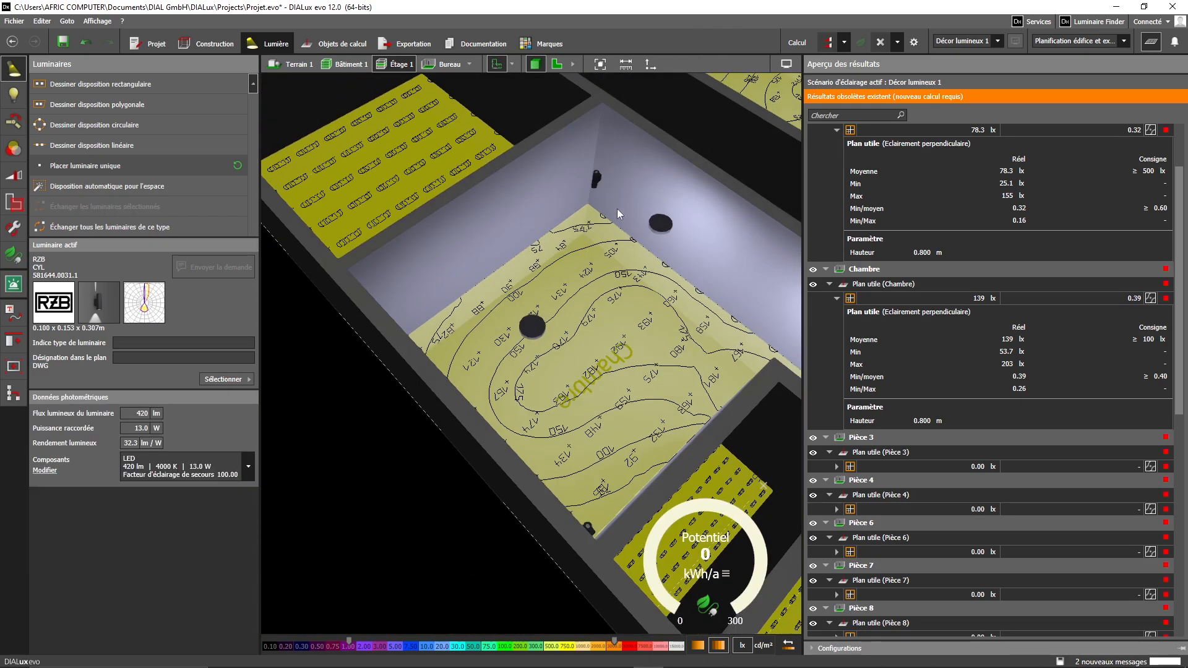
{"action": "scroll", "coordinate": [622, 211], "scroll_direction": "up", "scroll_amount": 5}
{"action": "right_click_drag", "start_coordinate": [654, 287], "coordinate": [614, 201]}
{"action": "scroll", "coordinate": [618, 196], "scroll_direction": "down", "scroll_amount": 4}
{"action": "scroll", "coordinate": [618, 198], "scroll_direction": "down", "scroll_amount": 6}
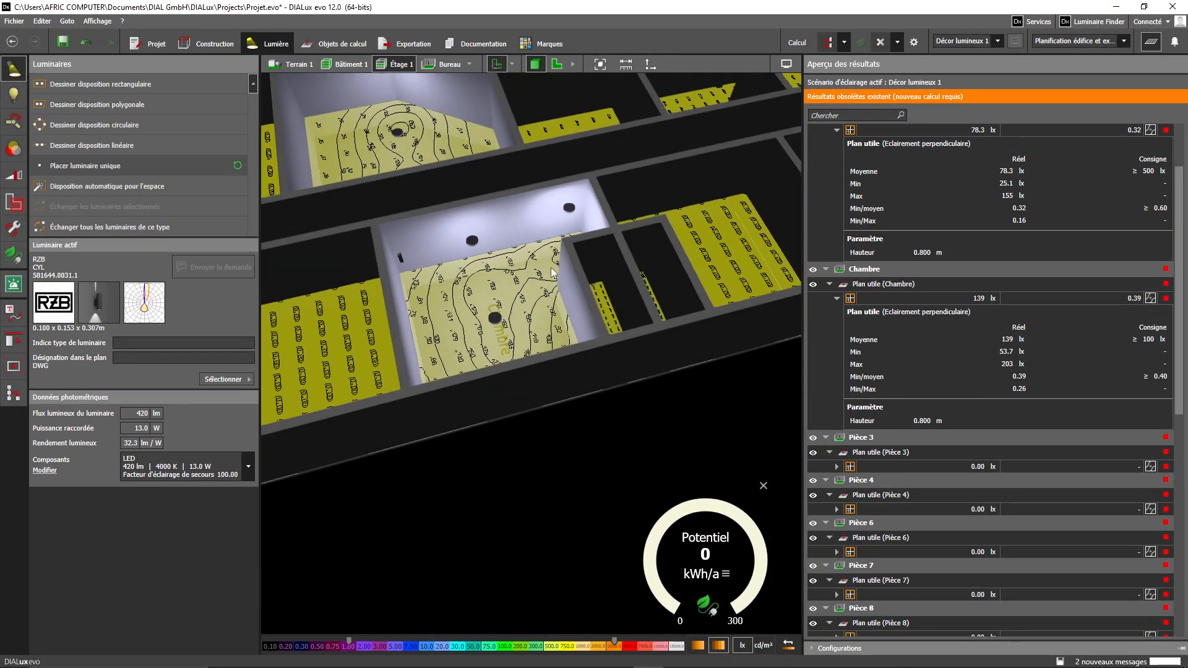
- Switch to the floor plan and delete the existing two-luminaire AIRAM Ronda 300 arrangement from Bureau
{"action": "left_click", "coordinate": [556, 64]}
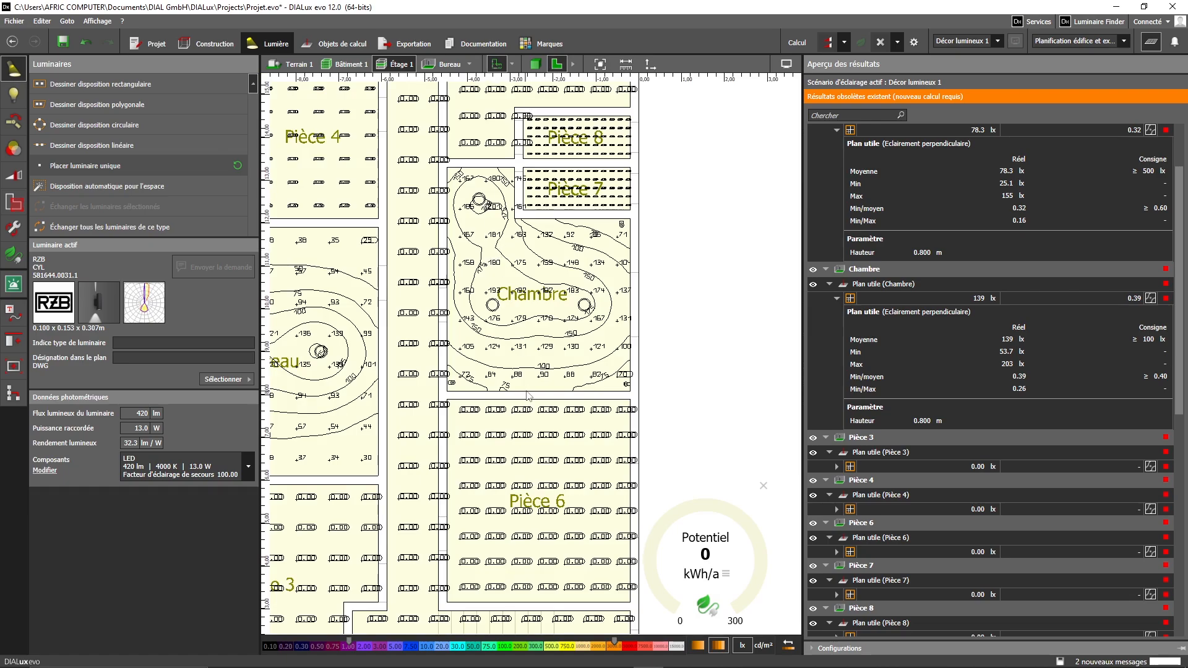
{"action": "scroll", "coordinate": [527, 393], "scroll_direction": "up", "scroll_amount": 3}
{"action": "middle_click_drag", "start_coordinate": [434, 357], "coordinate": [674, 340]}
{"action": "middle_click_drag", "start_coordinate": [536, 306], "coordinate": [565, 309]}
{"action": "scroll", "coordinate": [909, 186], "scroll_direction": "up", "scroll_amount": 1}
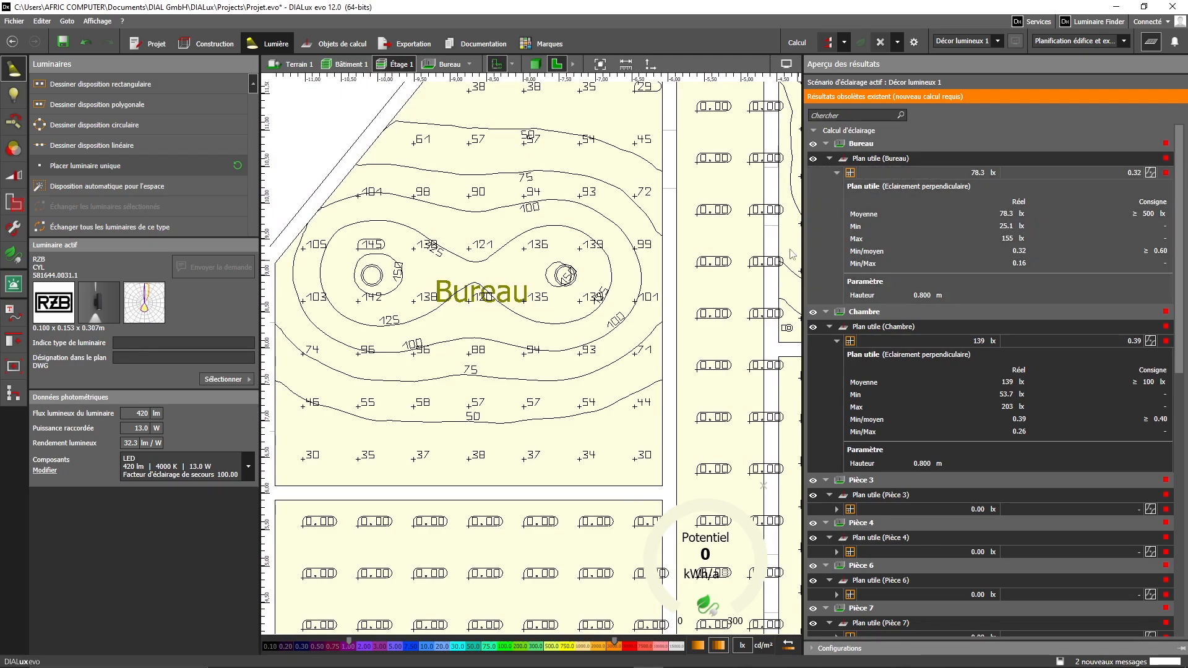
{"action": "scroll", "coordinate": [565, 278], "scroll_direction": "down", "scroll_amount": 2}
{"action": "scroll", "coordinate": [556, 283], "scroll_direction": "up", "scroll_amount": 2}
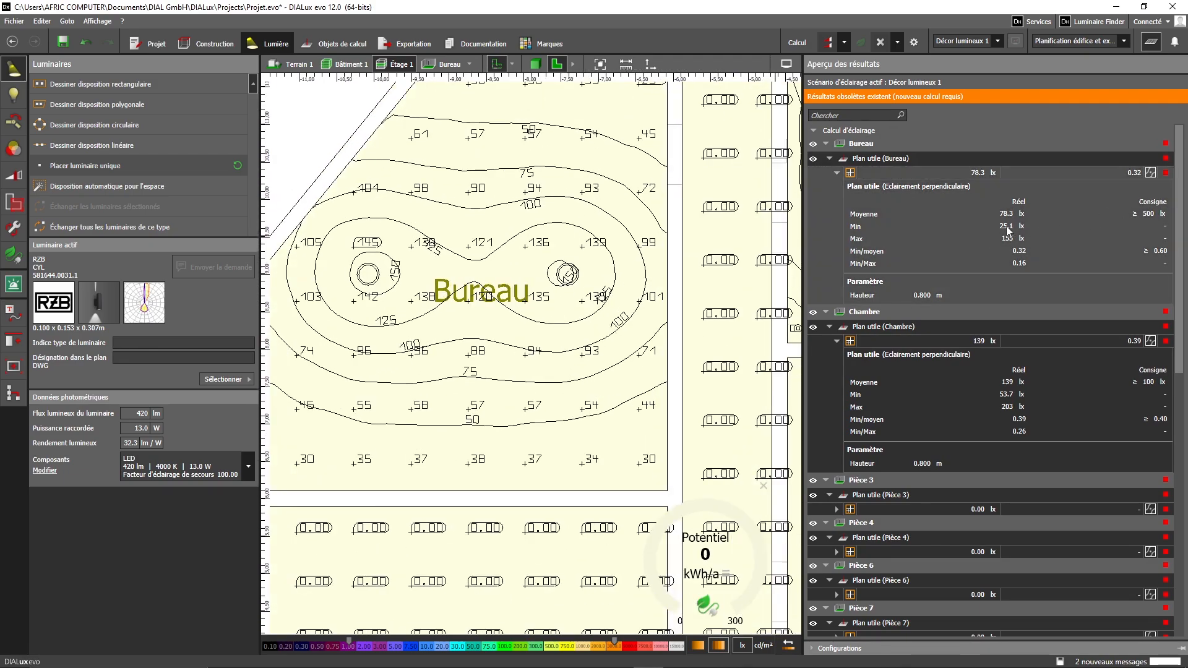
{"action": "scroll", "coordinate": [309, 458], "scroll_direction": "down", "scroll_amount": 1}
{"action": "middle_click_drag", "start_coordinate": [307, 460], "coordinate": [424, 413]}
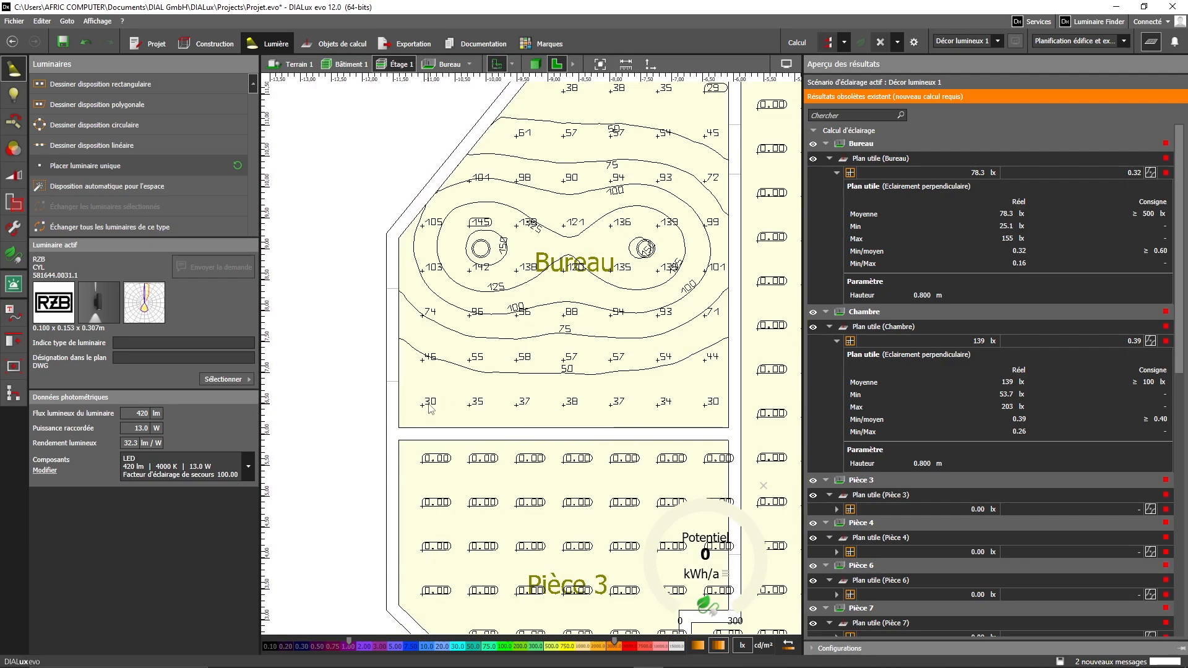
{"action": "middle_click_drag", "start_coordinate": [648, 399], "coordinate": [635, 480]}
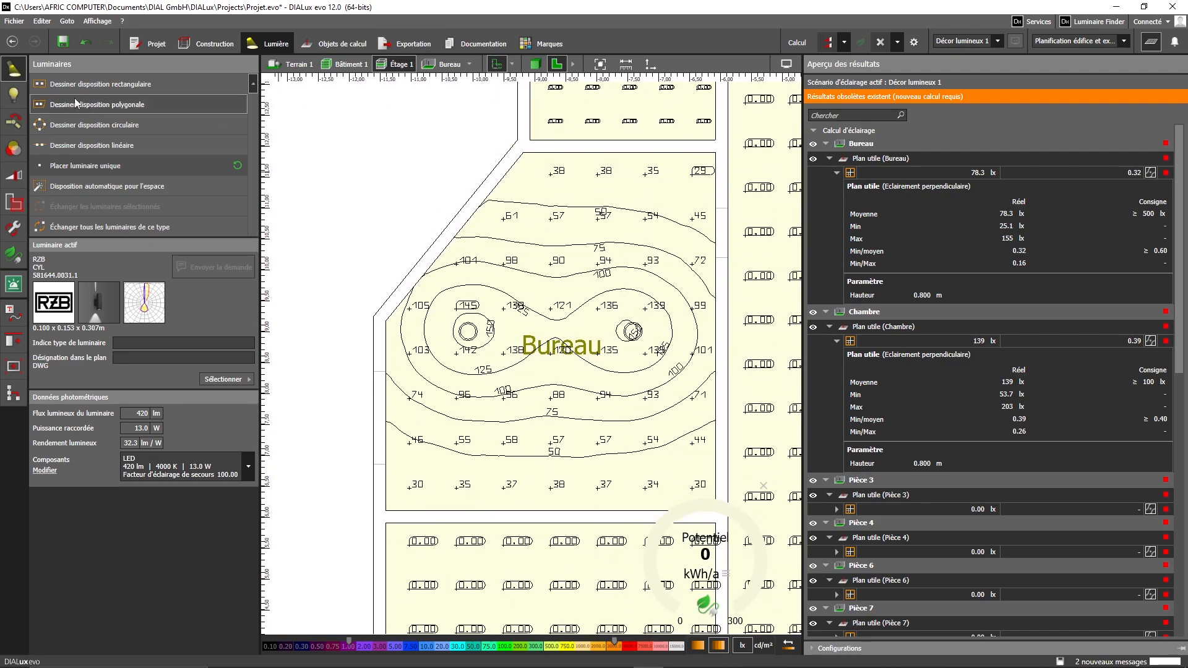
{"action": "left_click", "coordinate": [476, 335]}
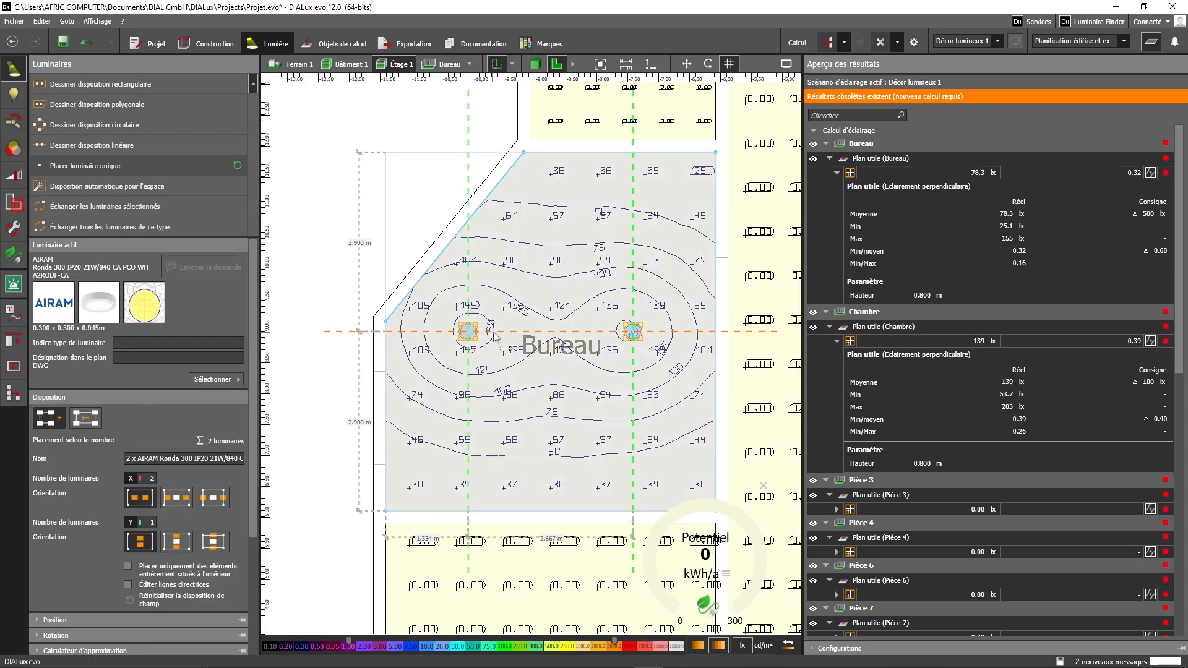
{"action": "left_click", "coordinate": [495, 338]}
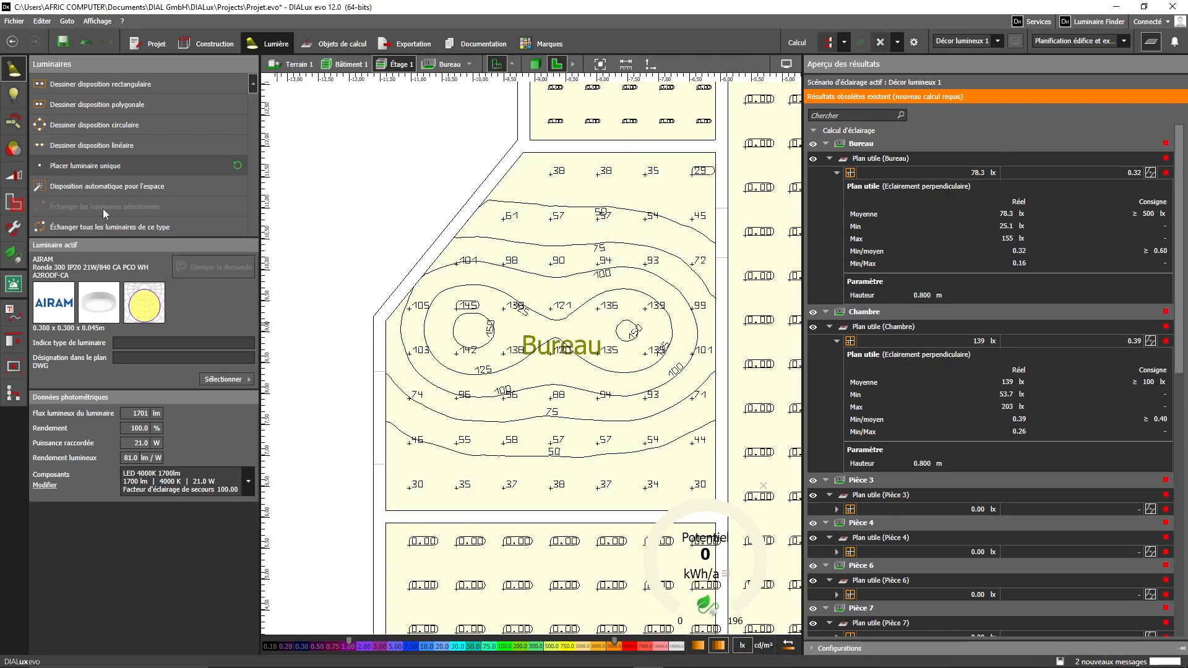
- Draw a polygonal AIRAM Ronda 300 arrangement along Bureau's five-cornered outline, with 6 luminaires in X
{"action": "left_click", "coordinate": [103, 83]}
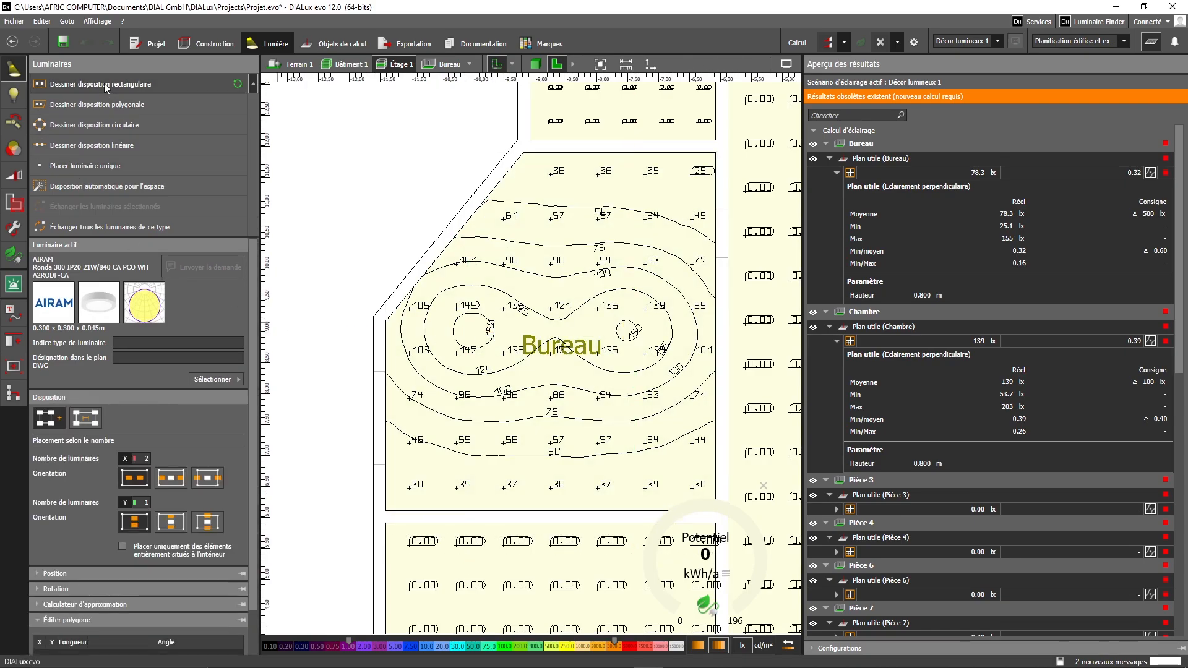
{"action": "left_click", "coordinate": [109, 104]}
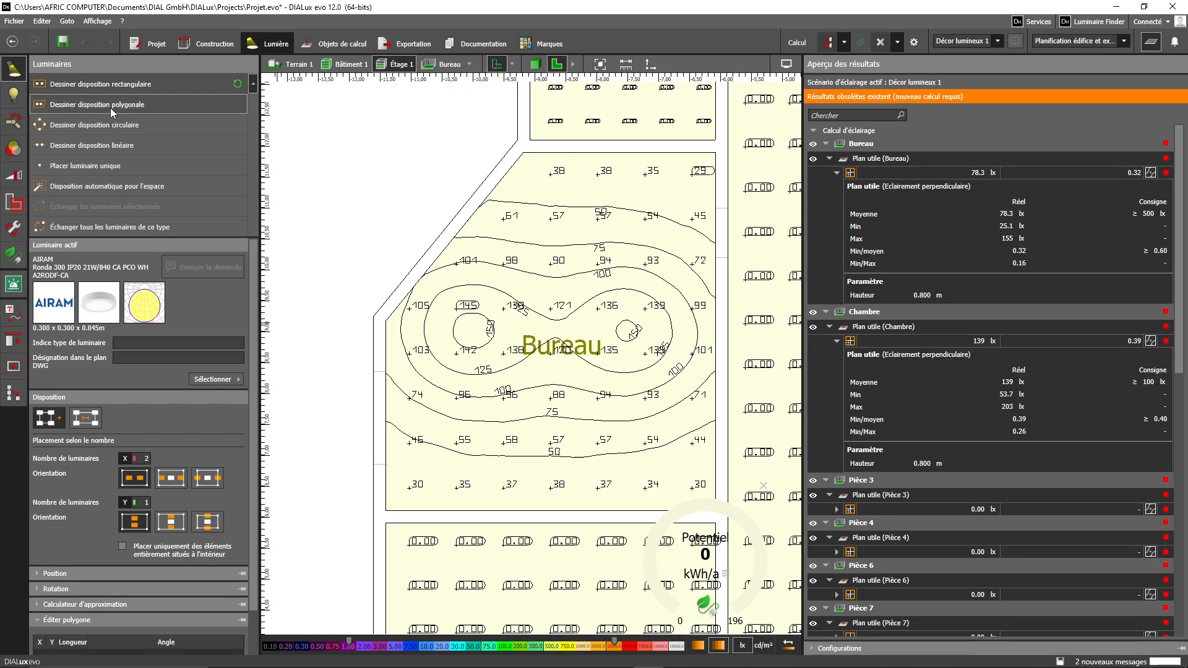
{"action": "left_click", "coordinate": [524, 152]}
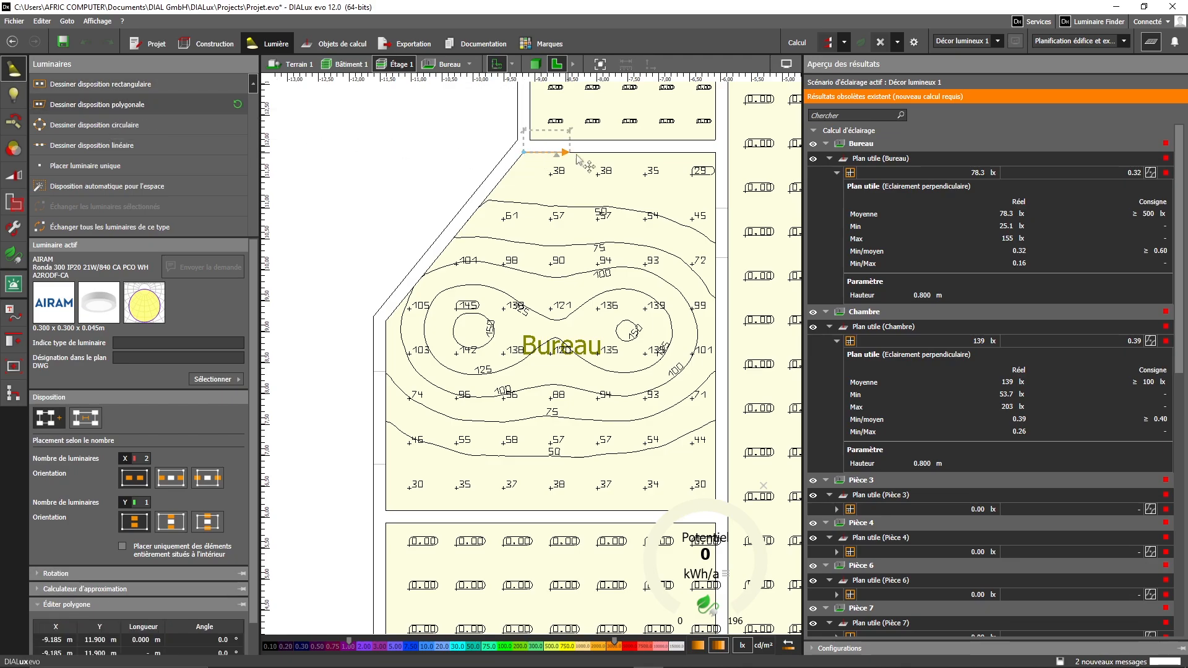
{"action": "left_click", "coordinate": [716, 153]}
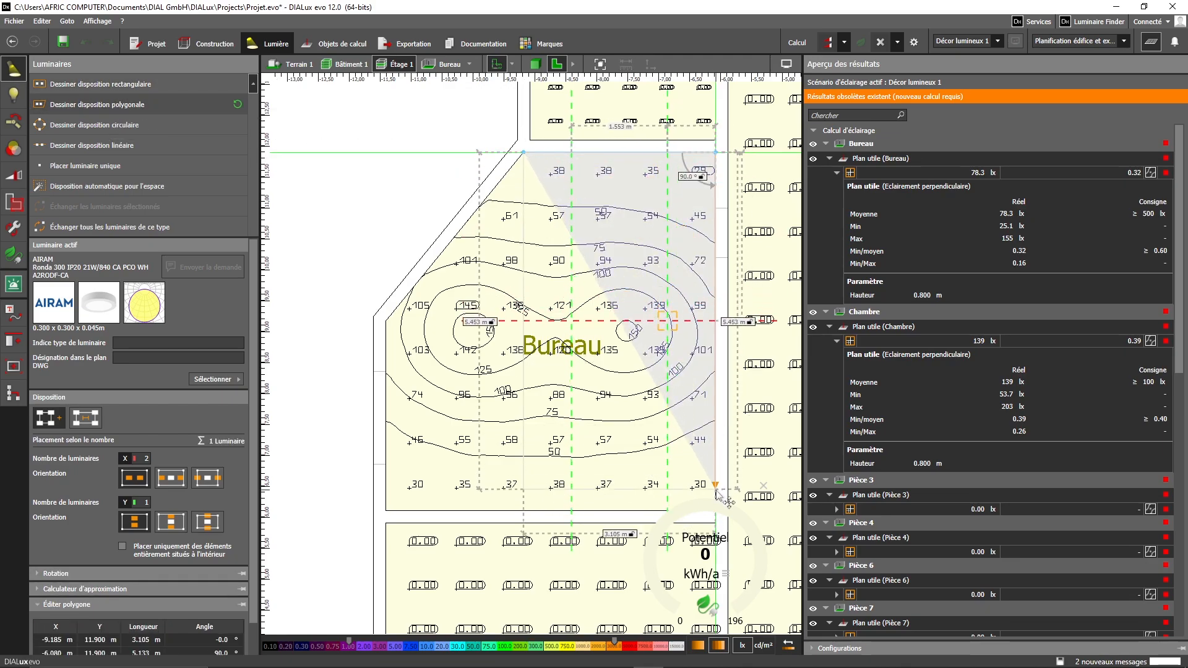
{"action": "left_click", "coordinate": [716, 510]}
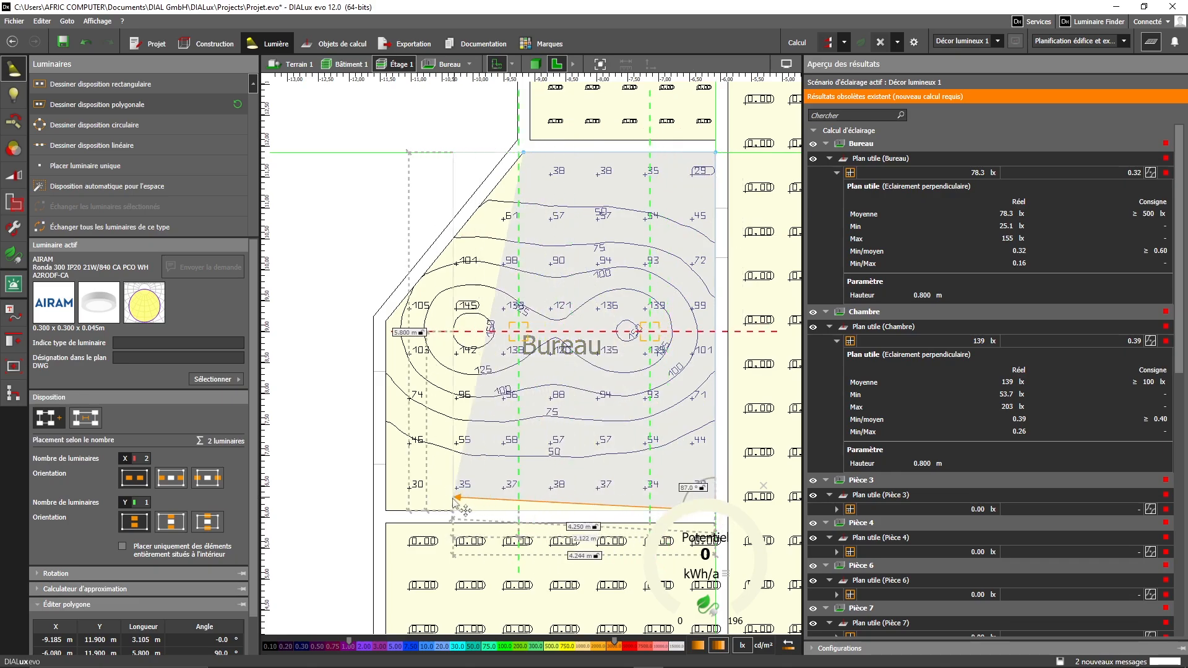
{"action": "left_click", "coordinate": [385, 510]}
{"action": "left_click", "coordinate": [385, 320]}
{"action": "right_click", "coordinate": [527, 180]}
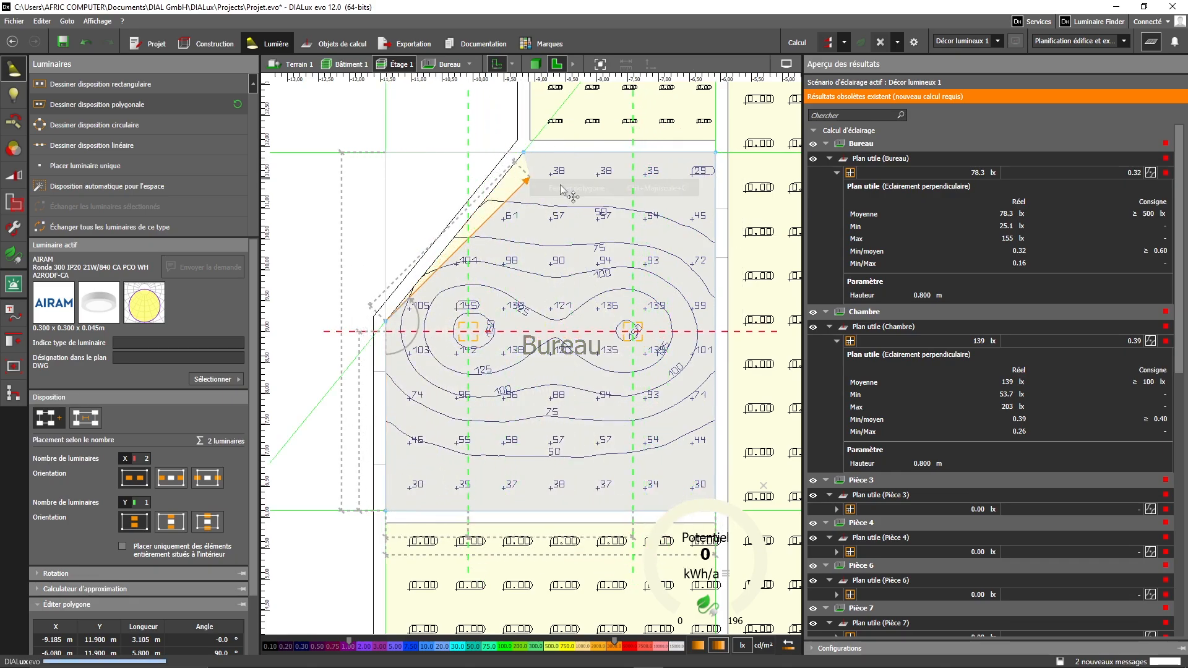
{"action": "left_click", "coordinate": [565, 185]}
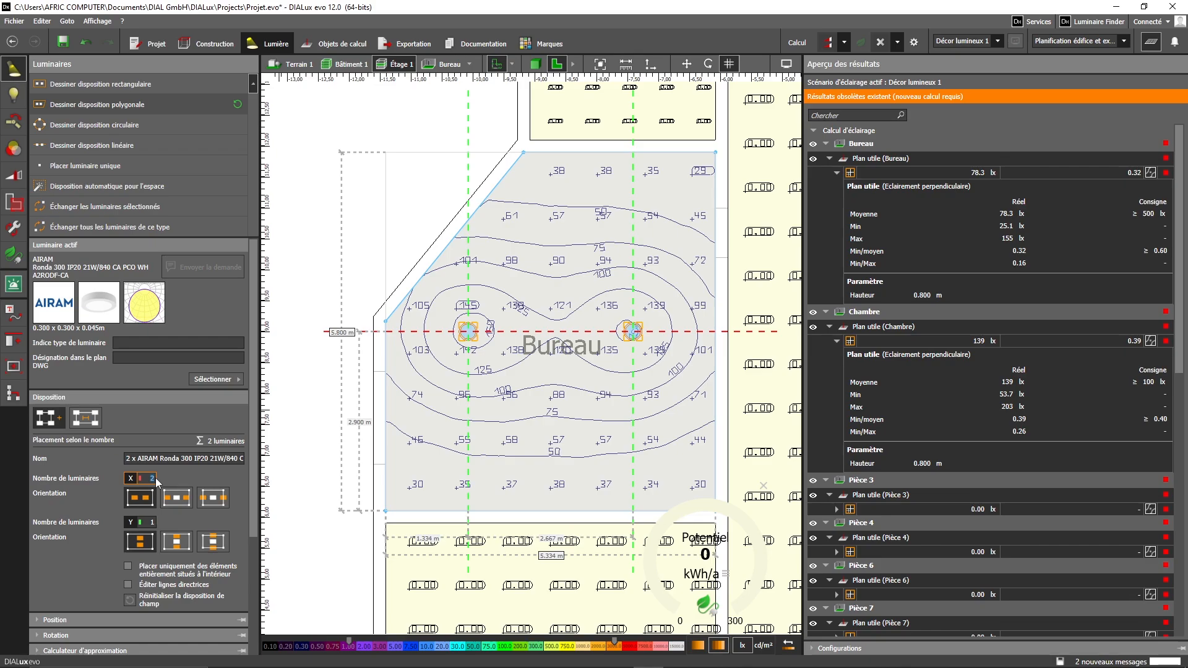
{"action": "type", "text": "6"}
{"action": "key", "text": "Return"}
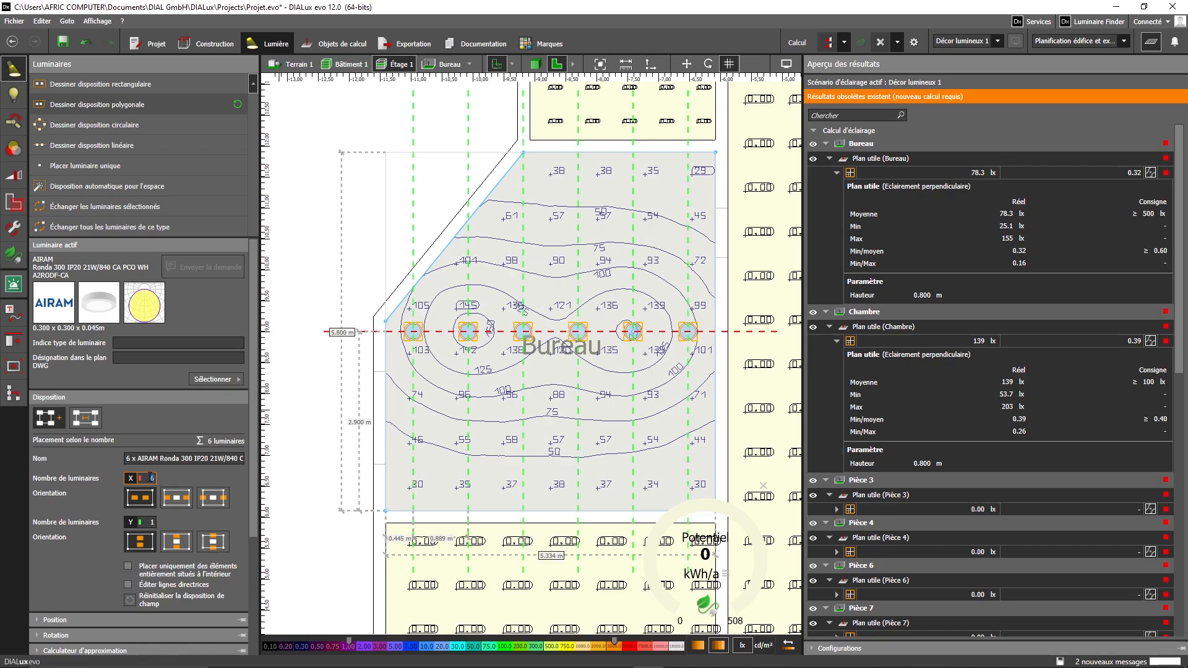
- Try the alternative X and Y orientation options on Bureau's six-luminaire polygonal arrangement and delete the arrangement
{"action": "left_click", "coordinate": [177, 501]}
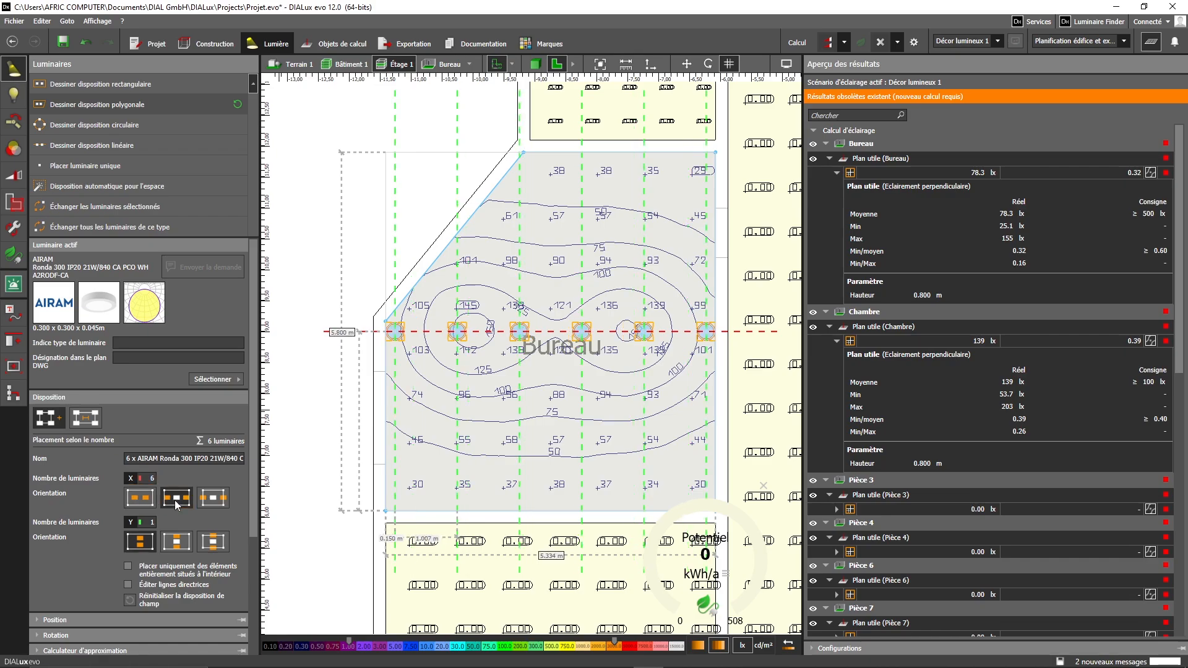
{"action": "left_click", "coordinate": [213, 498]}
{"action": "left_click", "coordinate": [176, 541]}
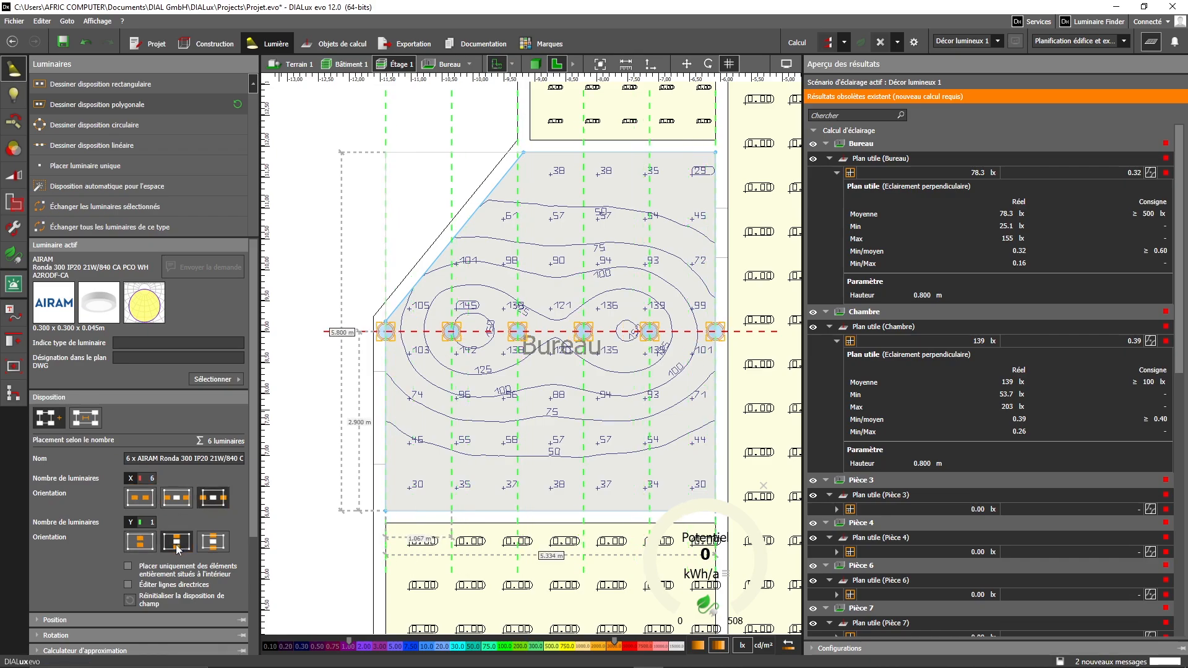
{"action": "left_click", "coordinate": [224, 547]}
{"action": "left_click", "coordinate": [128, 544]}
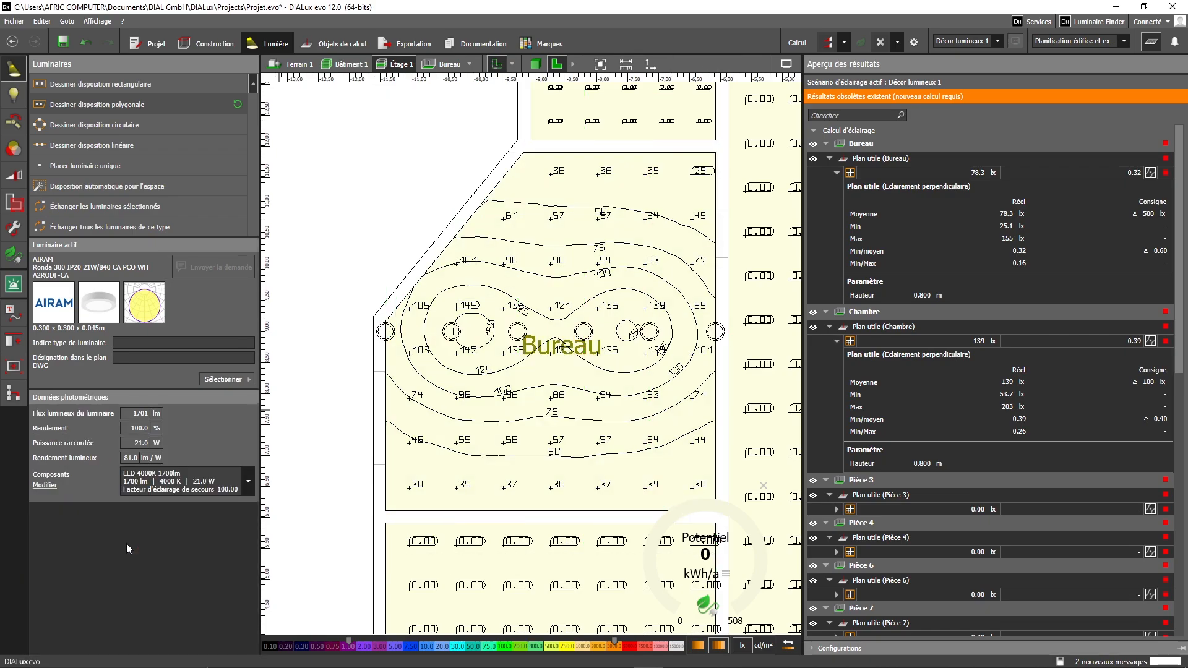
{"action": "left_click", "coordinate": [213, 541]}
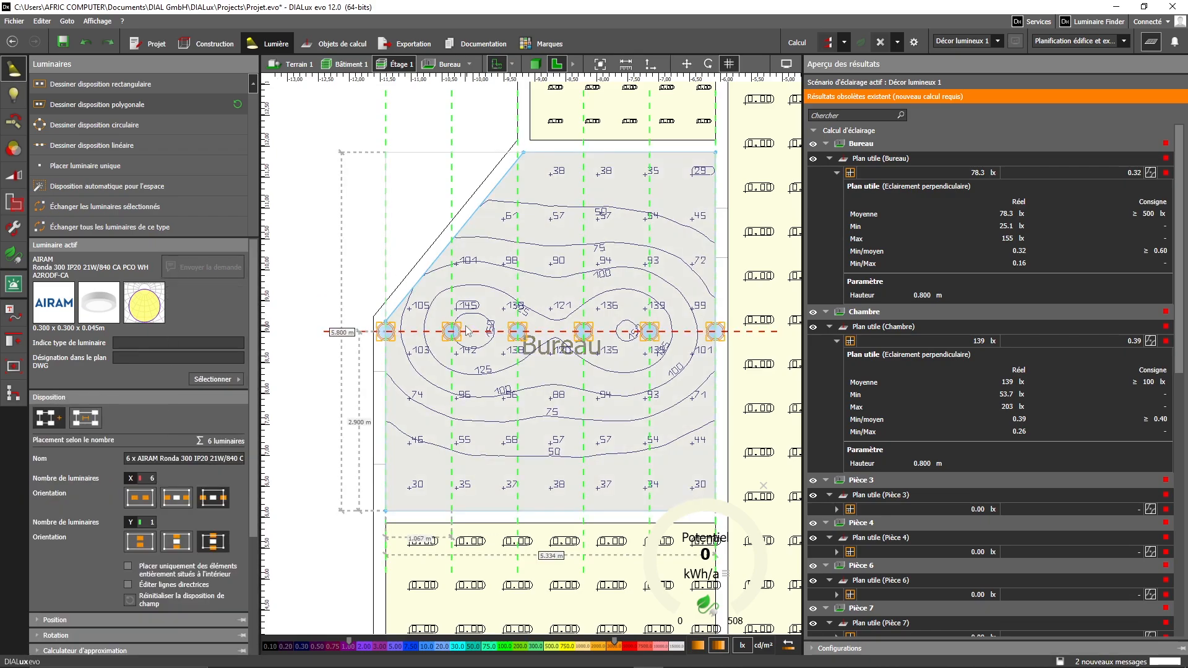
{"action": "key", "text": "Escape"}
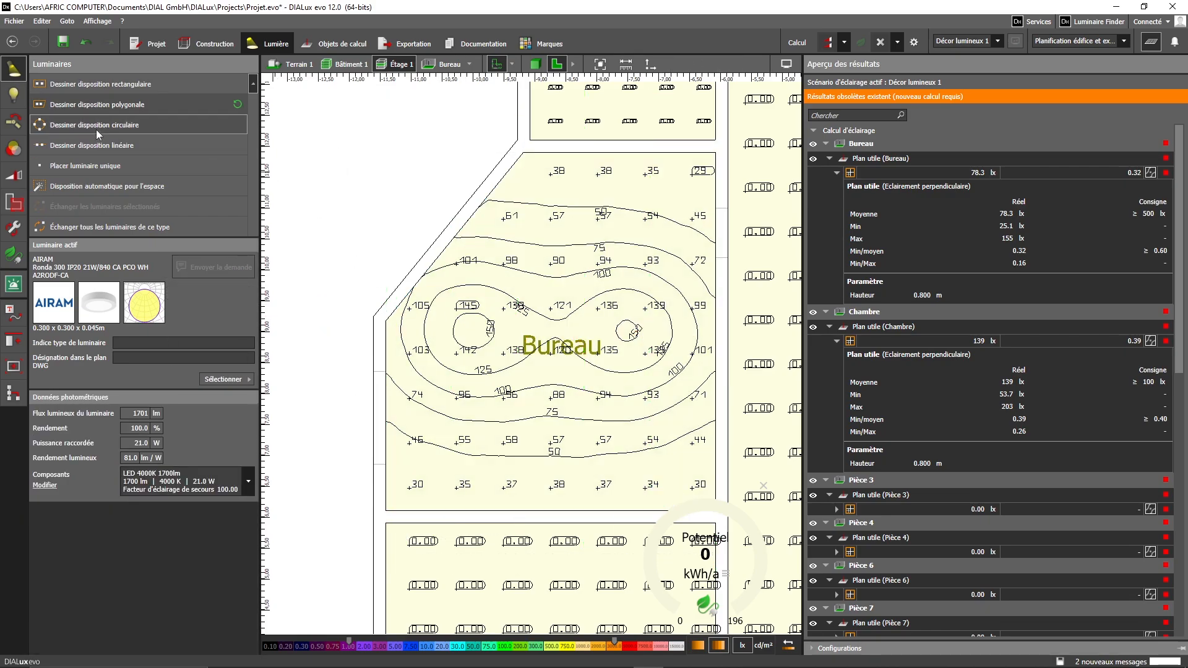
- Draw a vertical linear AIRAM Ronda 300 arrangement near Bureau's right wall, from its upper wall to its lower wall
{"action": "left_click", "coordinate": [85, 149]}
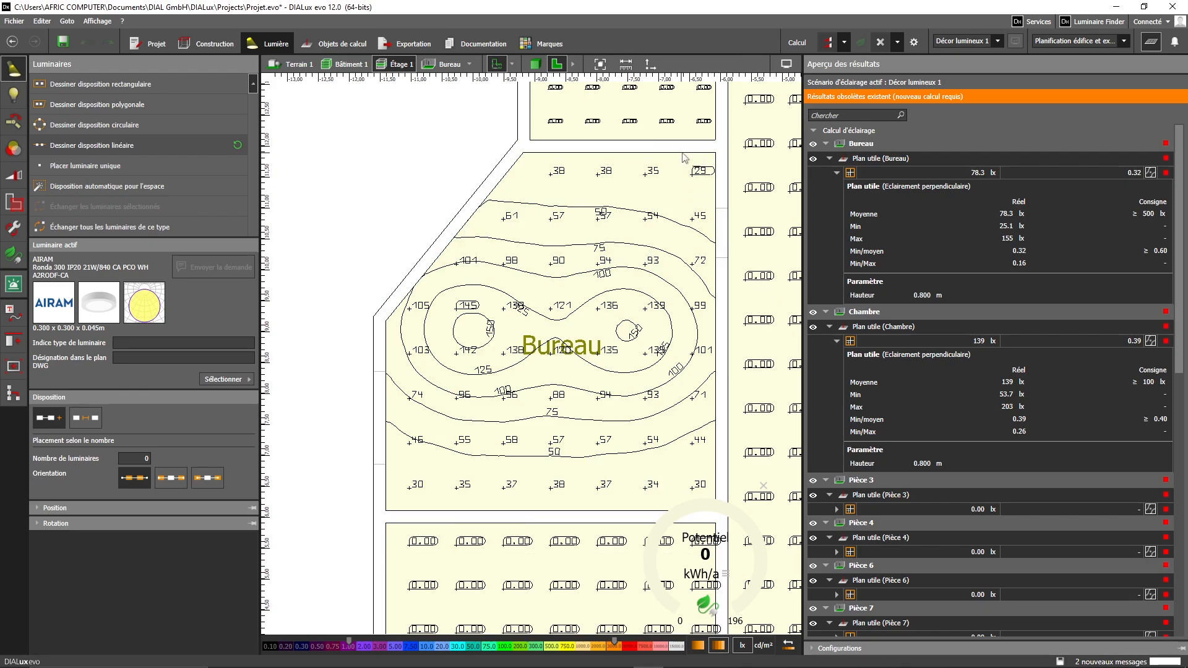
{"action": "left_click", "coordinate": [684, 153]}
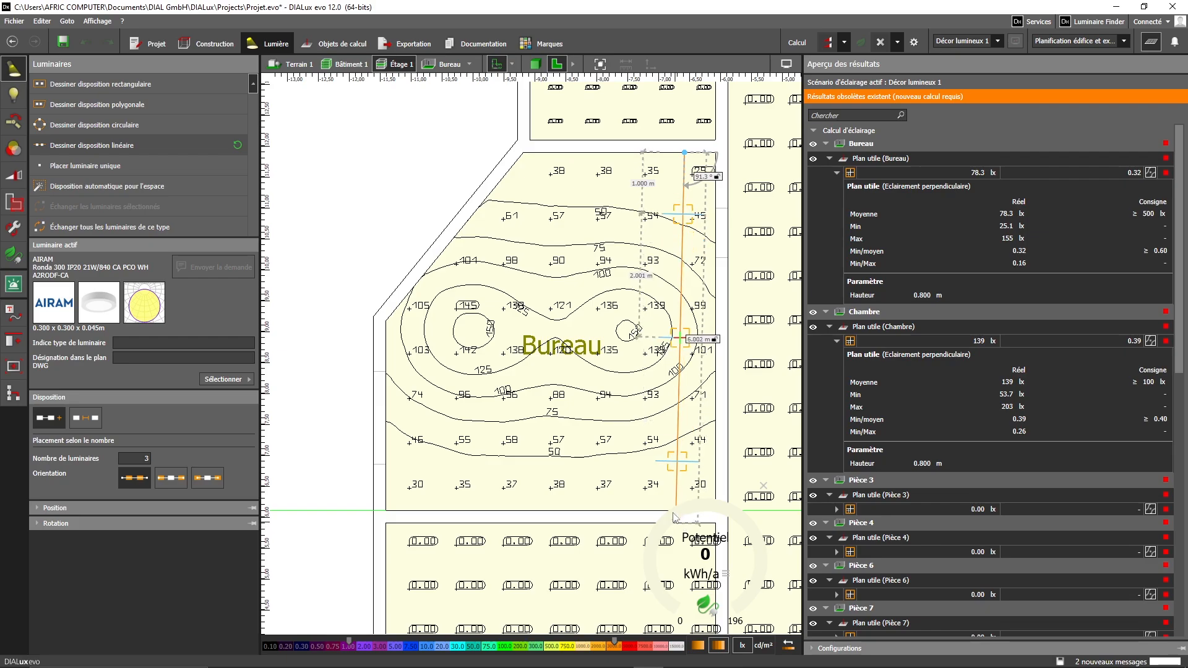
{"action": "scroll", "coordinate": [663, 518], "scroll_direction": "down", "scroll_amount": 3}
{"action": "scroll", "coordinate": [649, 519], "scroll_direction": "up", "scroll_amount": 1}
{"action": "middle_click_drag", "start_coordinate": [649, 520], "coordinate": [523, 339]}
{"action": "scroll", "coordinate": [523, 339], "scroll_direction": "up", "scroll_amount": 2}
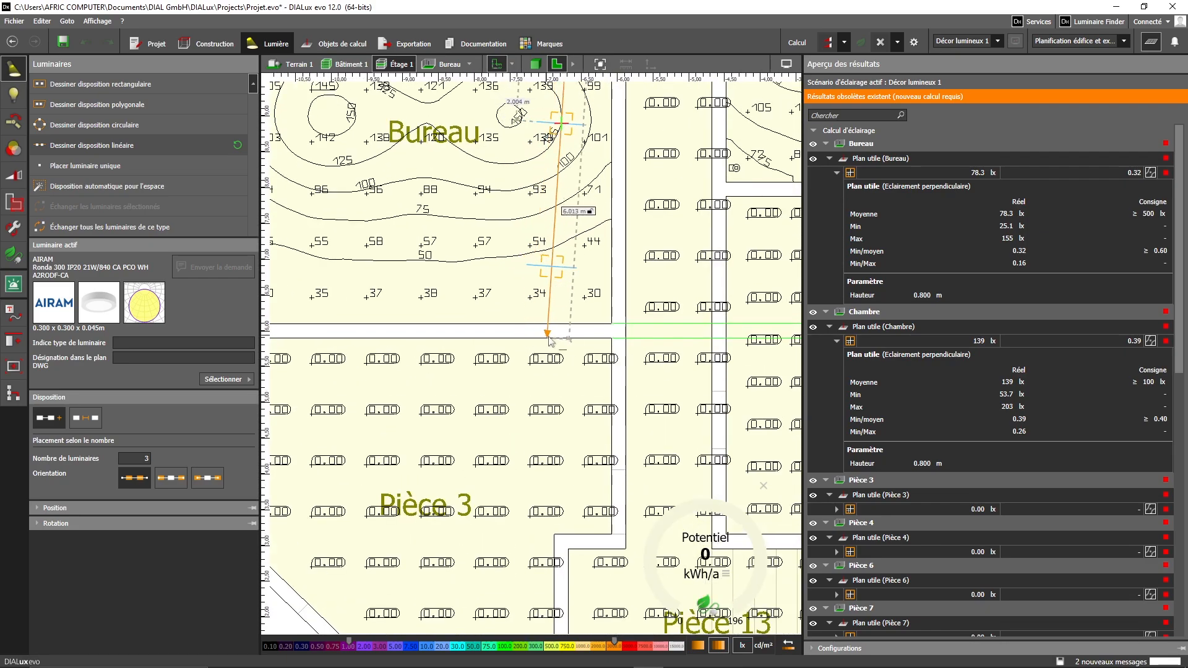
{"action": "left_click", "coordinate": [595, 345]}
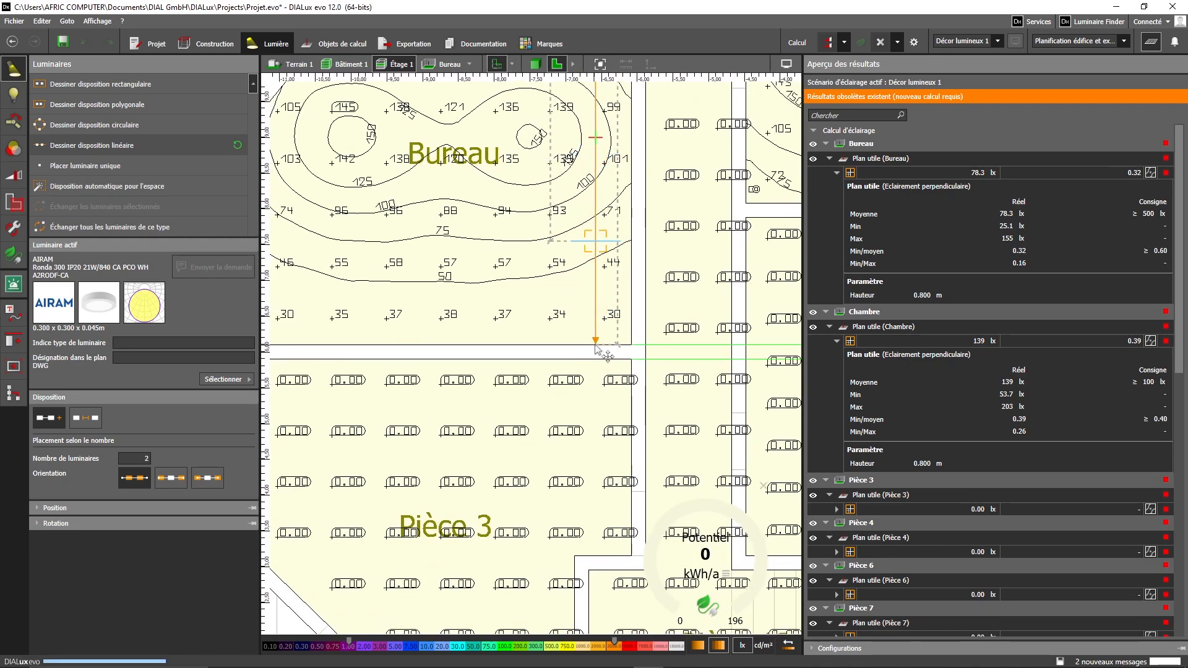
- Set the number of luminaires in the linear arrangement near Bureau's right wall to 3
{"action": "scroll", "coordinate": [595, 345], "scroll_direction": "down", "scroll_amount": 3}
{"action": "middle_click_drag", "start_coordinate": [595, 346], "coordinate": [618, 555]}
{"action": "scroll", "coordinate": [614, 498], "scroll_direction": "up", "scroll_amount": 1}
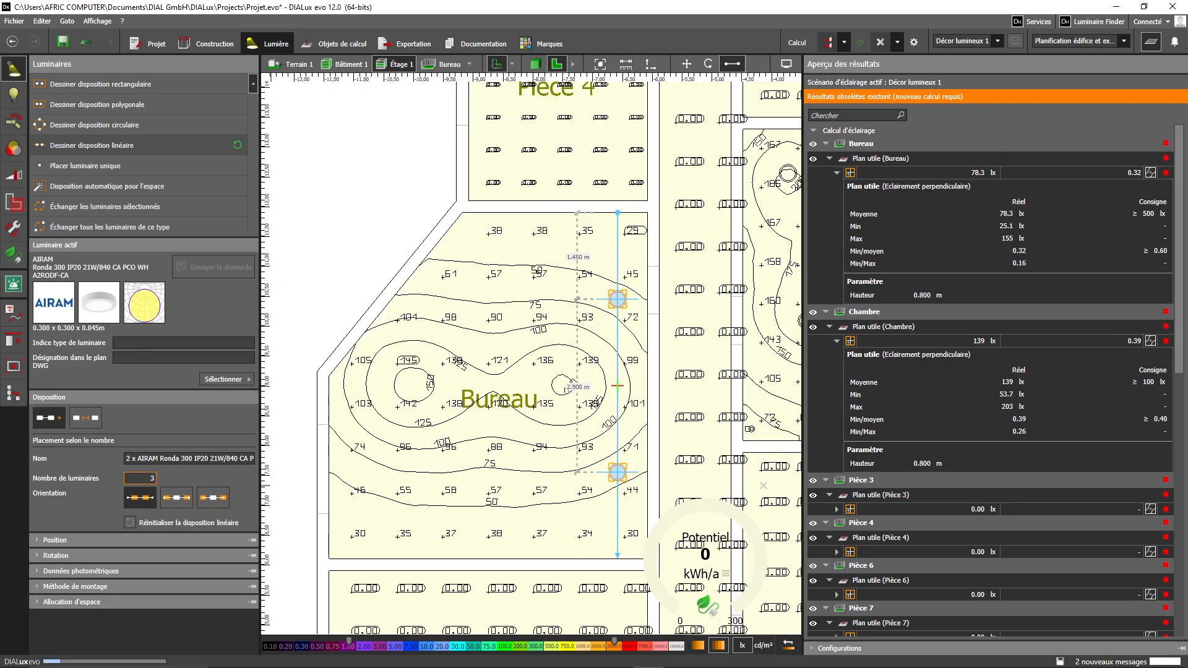
{"action": "key", "text": "Return"}
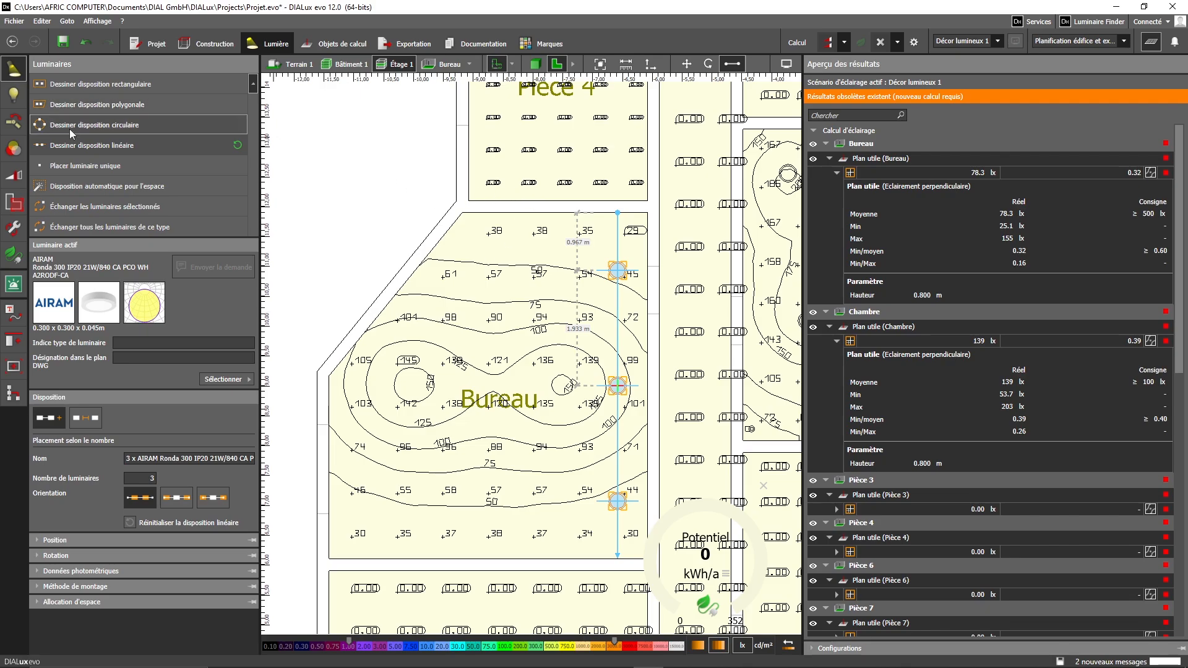
- Draw a second vertical line of 3 AIRAM luminaires, 5.800 m long, across Bureau to the left of the first line
{"action": "left_click", "coordinate": [79, 146]}
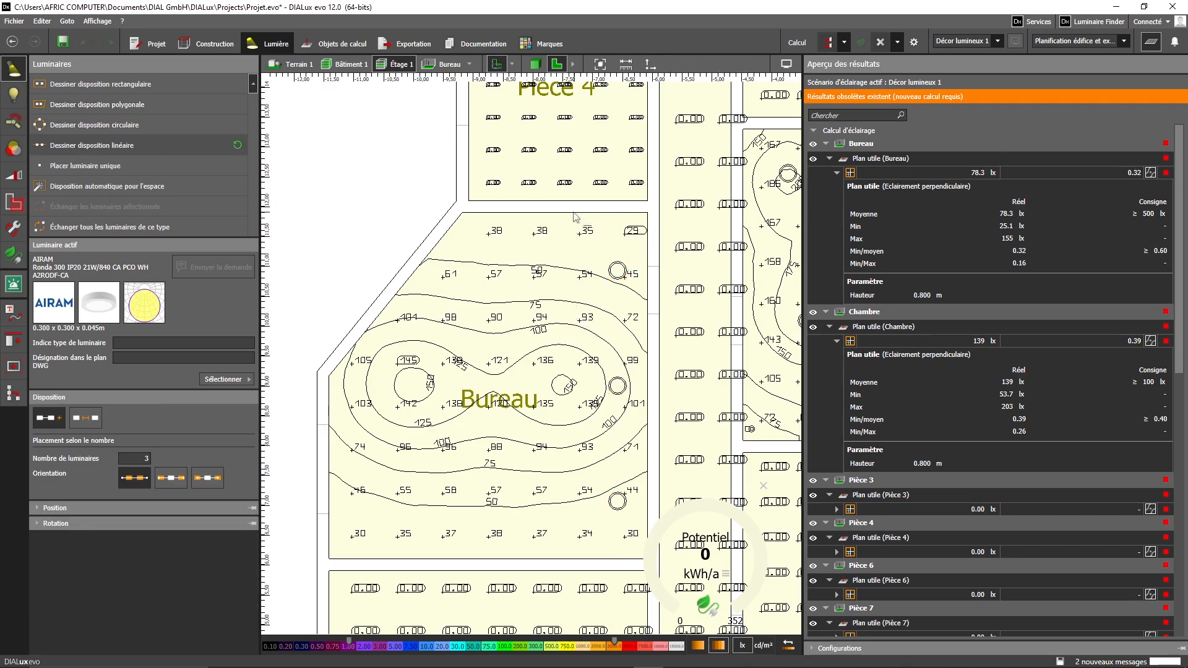
{"action": "left_click", "coordinate": [554, 213]}
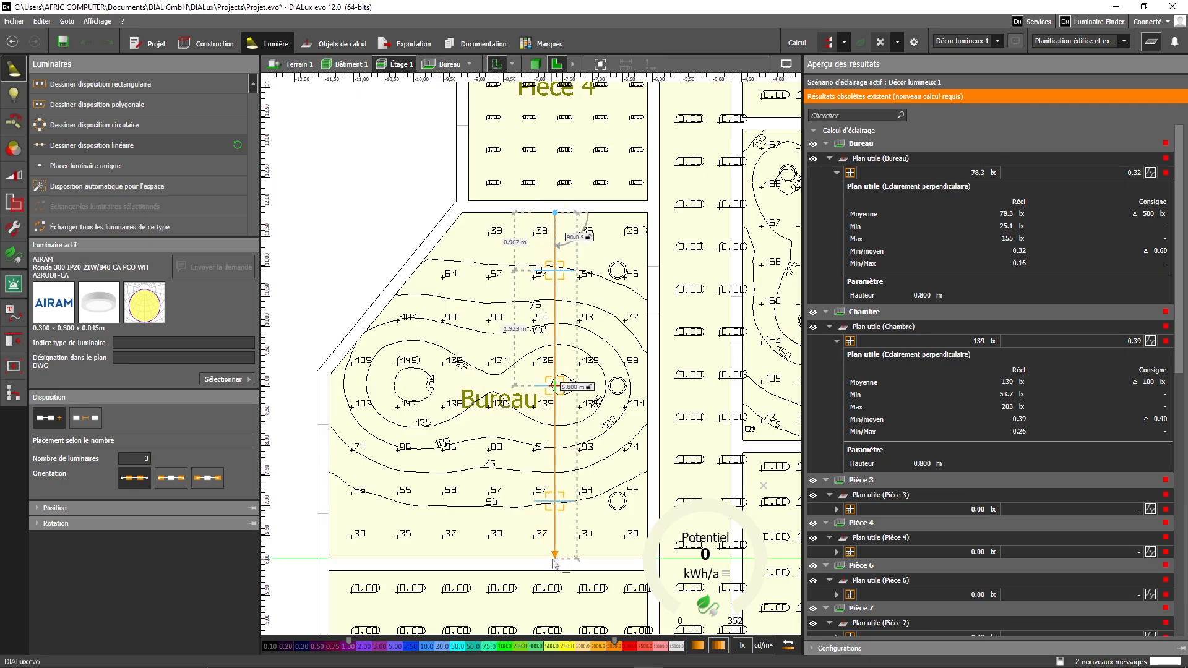
{"action": "left_click", "coordinate": [555, 557]}
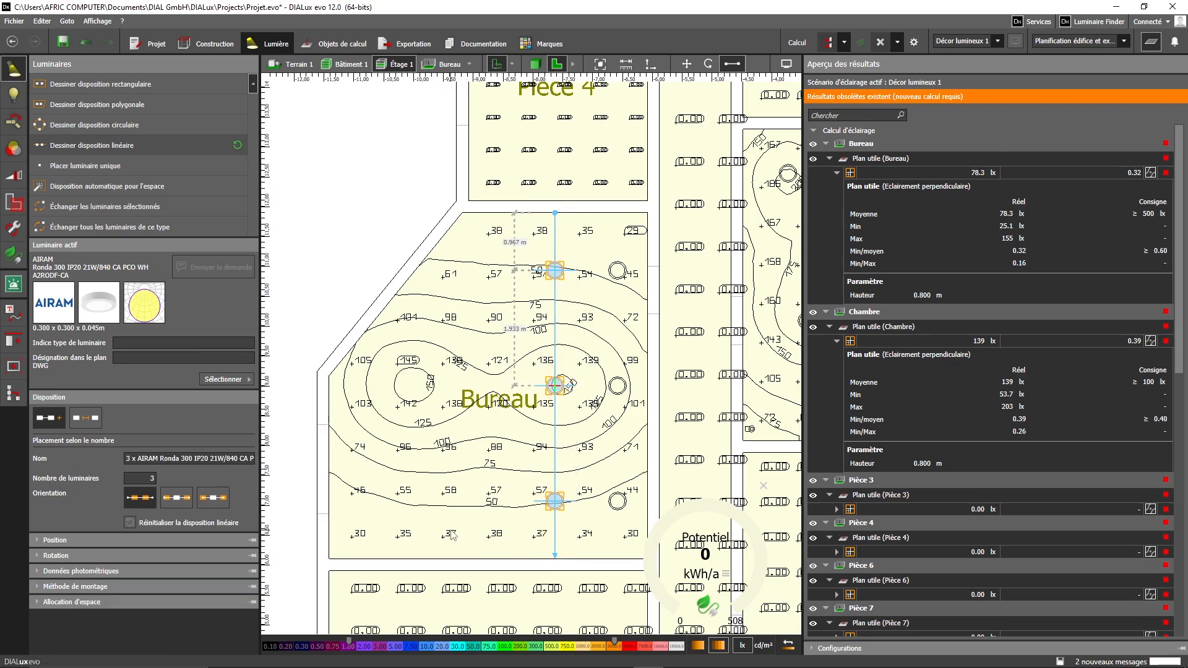
- Draw a third vertical line of 3 AIRAM luminaires from Bureau's upper wall to its lower wall, left of the second line
{"action": "left_click", "coordinate": [124, 145]}
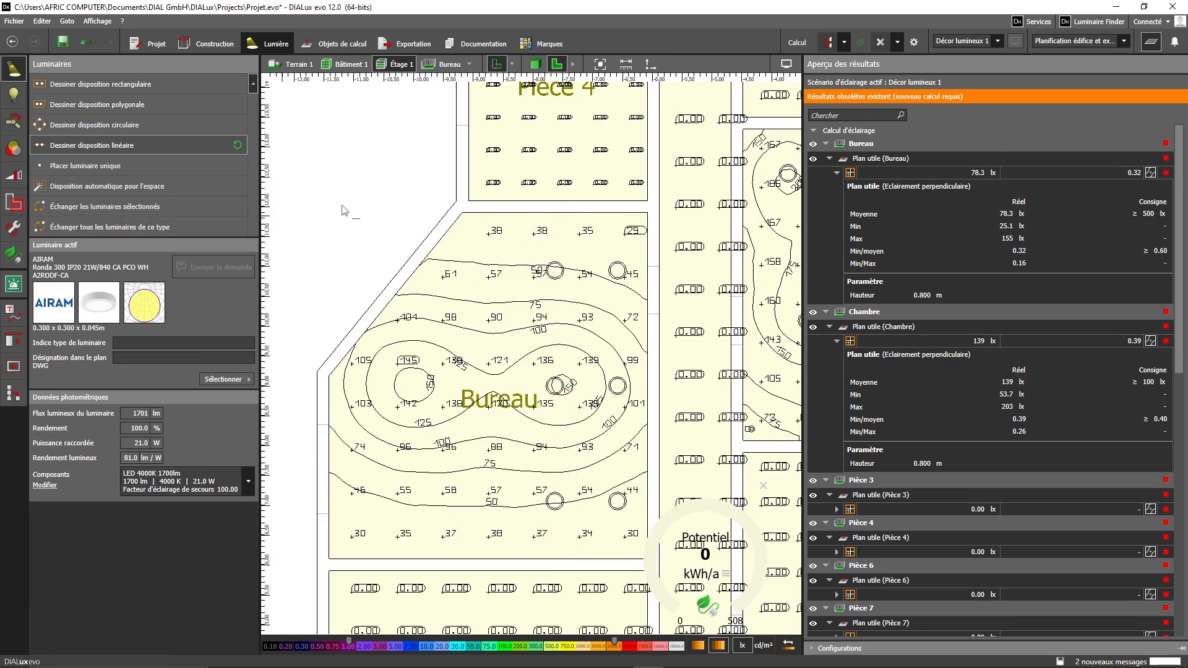
{"action": "left_click", "coordinate": [483, 213]}
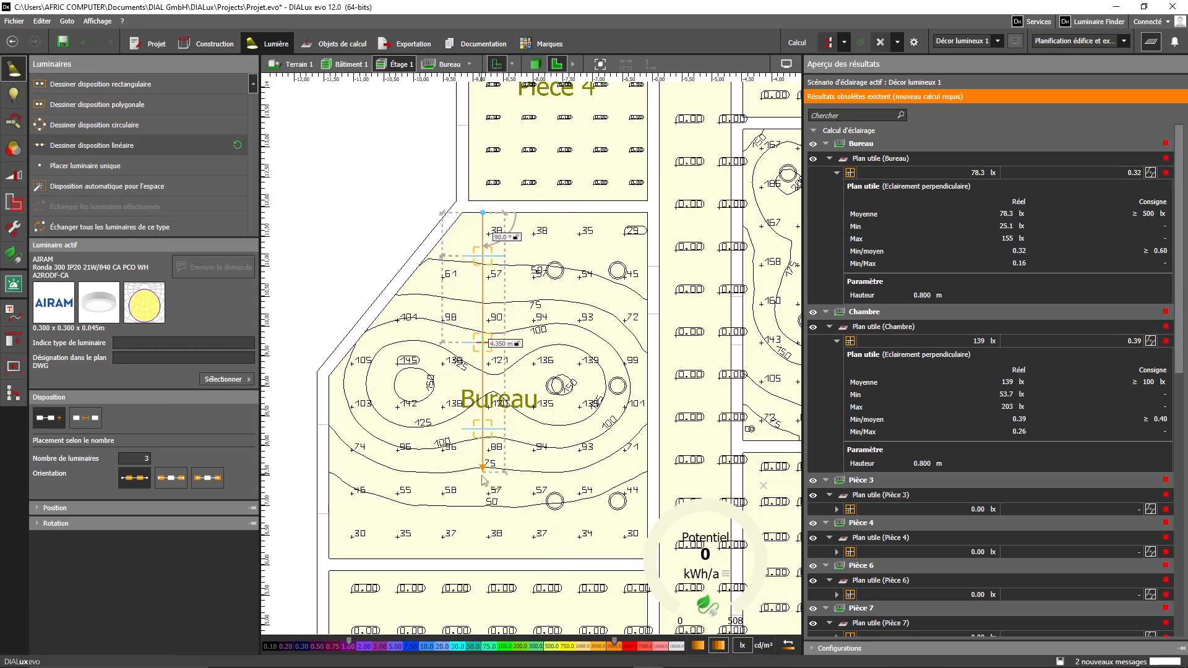
{"action": "left_click", "coordinate": [482, 559]}
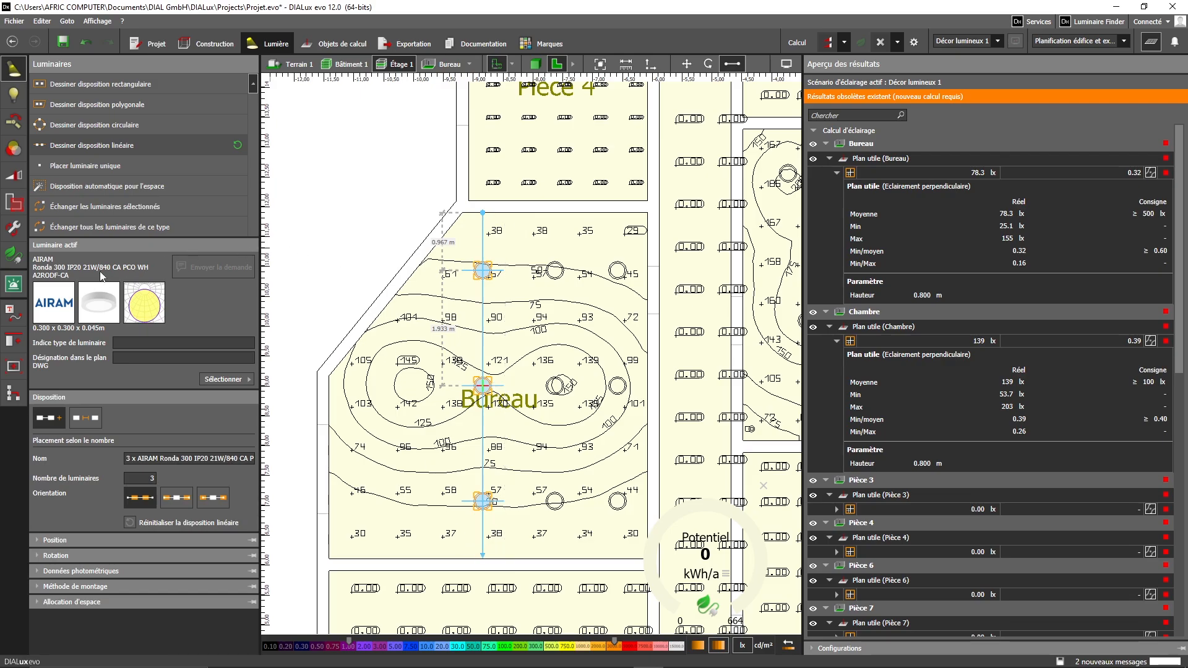
- Draw a fourth vertical line of 3 AIRAM luminaires from Bureau's slanted wall to its lower wall, left of the third line
{"action": "left_click", "coordinate": [419, 278]}
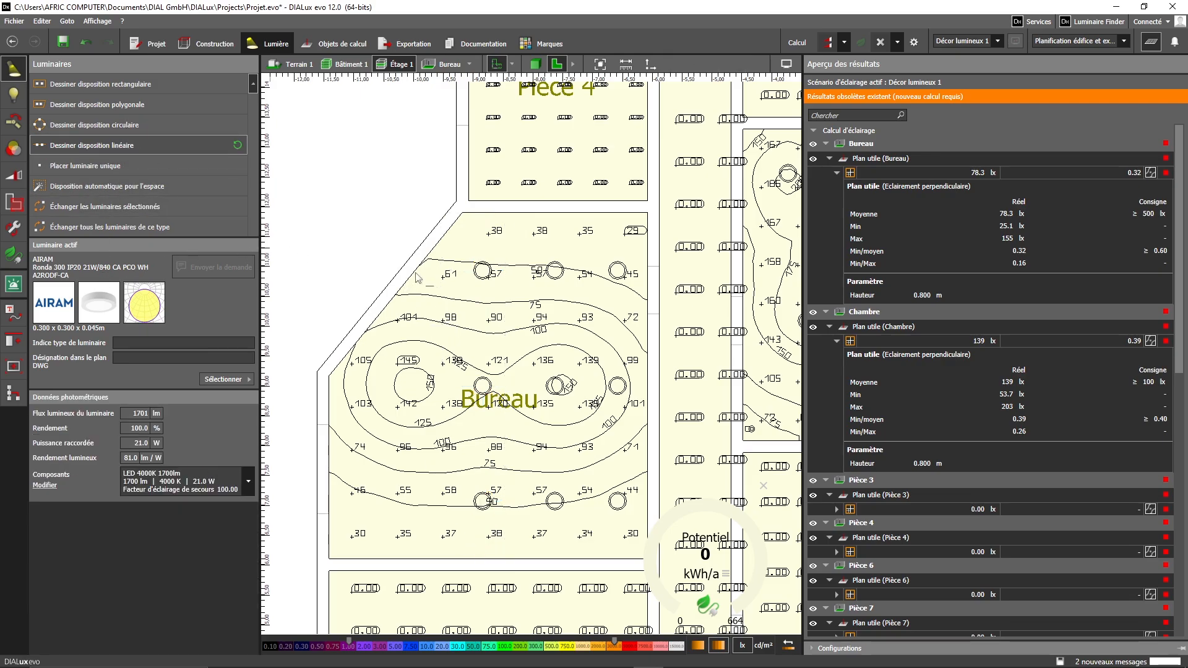
{"action": "left_click", "coordinate": [419, 265]}
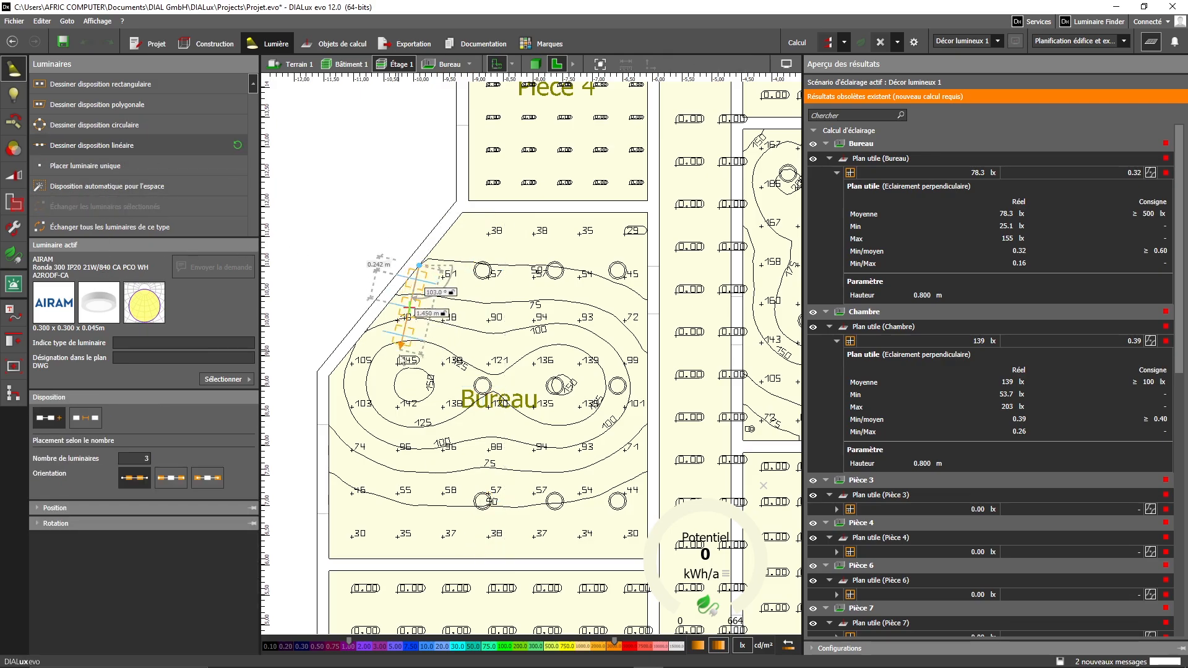
{"action": "left_click", "coordinate": [420, 558]}
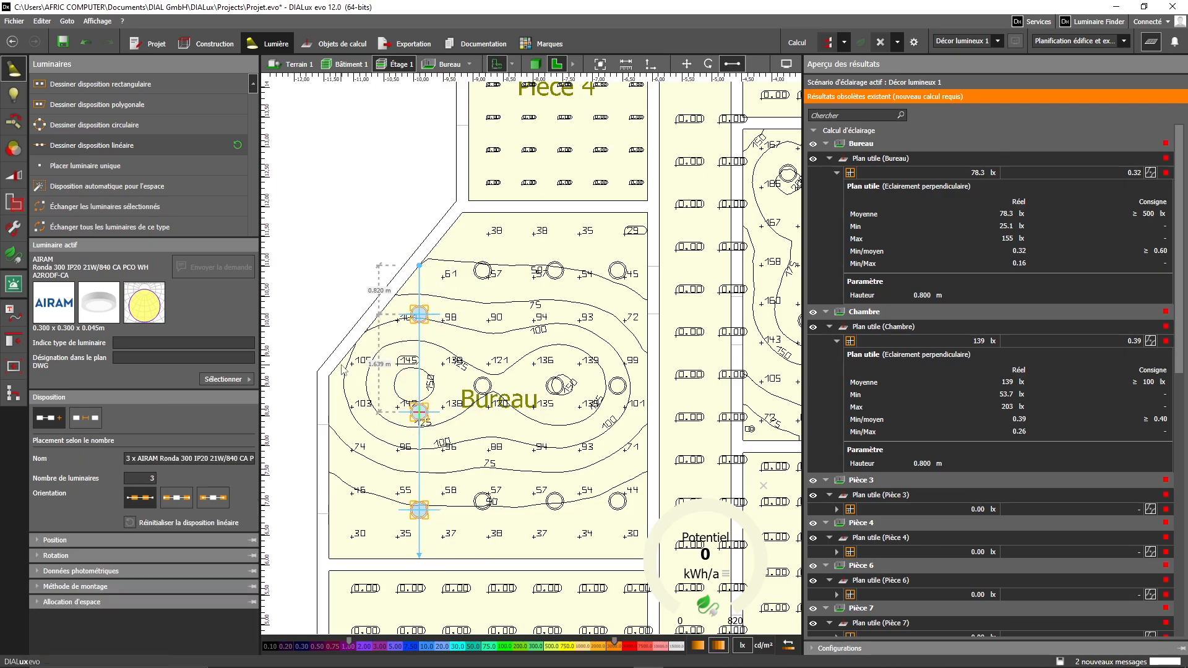
- Draw a fifth vertical luminaire line about 3.411 m long beside Bureau's left wall, from the lower wall up towards the slanted wall
{"action": "left_click", "coordinate": [113, 165]}
{"action": "left_click", "coordinate": [121, 146]}
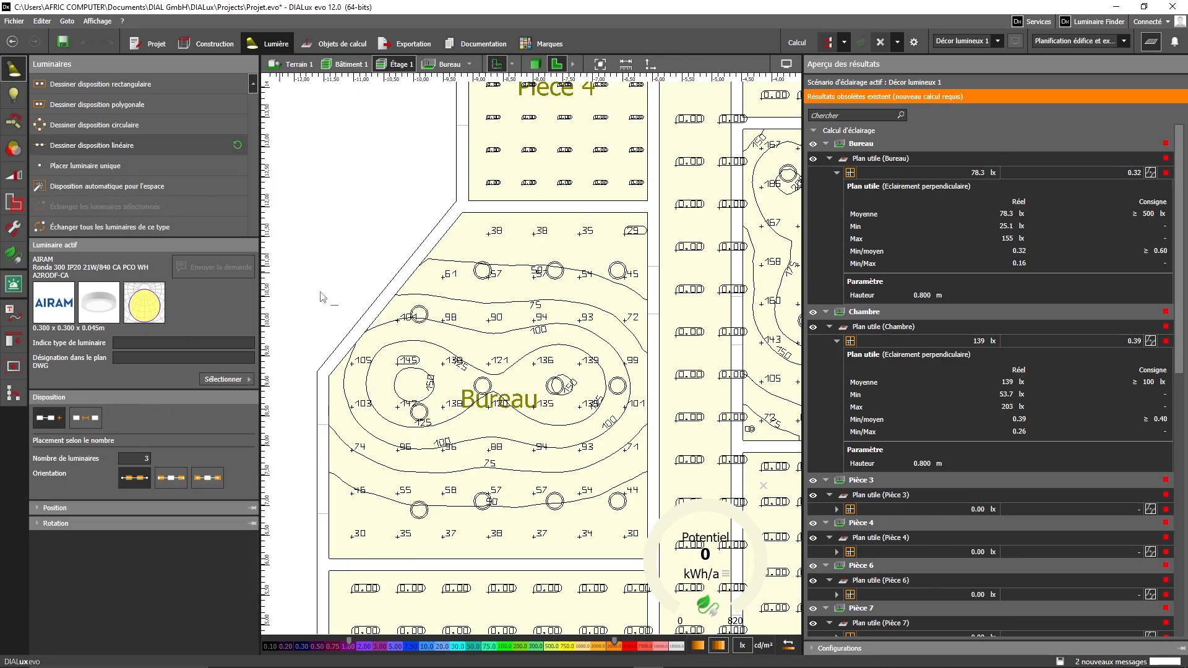
{"action": "left_click", "coordinate": [345, 559]}
{"action": "left_click", "coordinate": [347, 359]}
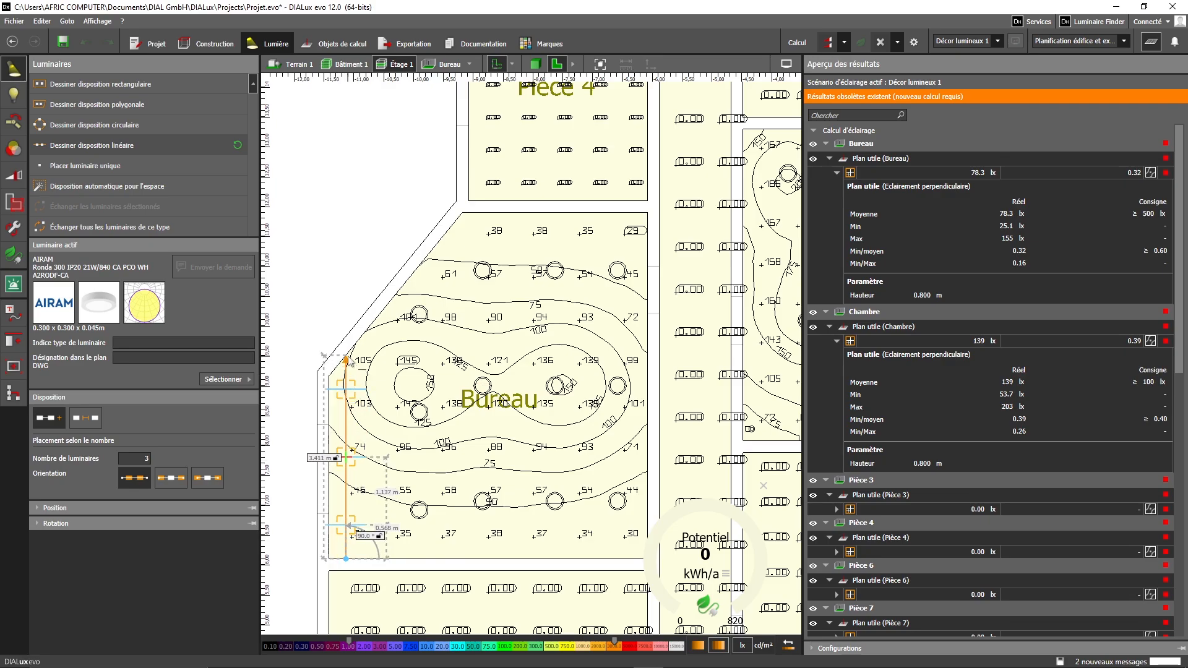
- Set the number of luminaires in the line beside Bureau's left wall to 2
{"action": "scroll", "coordinate": [441, 441], "scroll_direction": "down", "scroll_amount": 3}
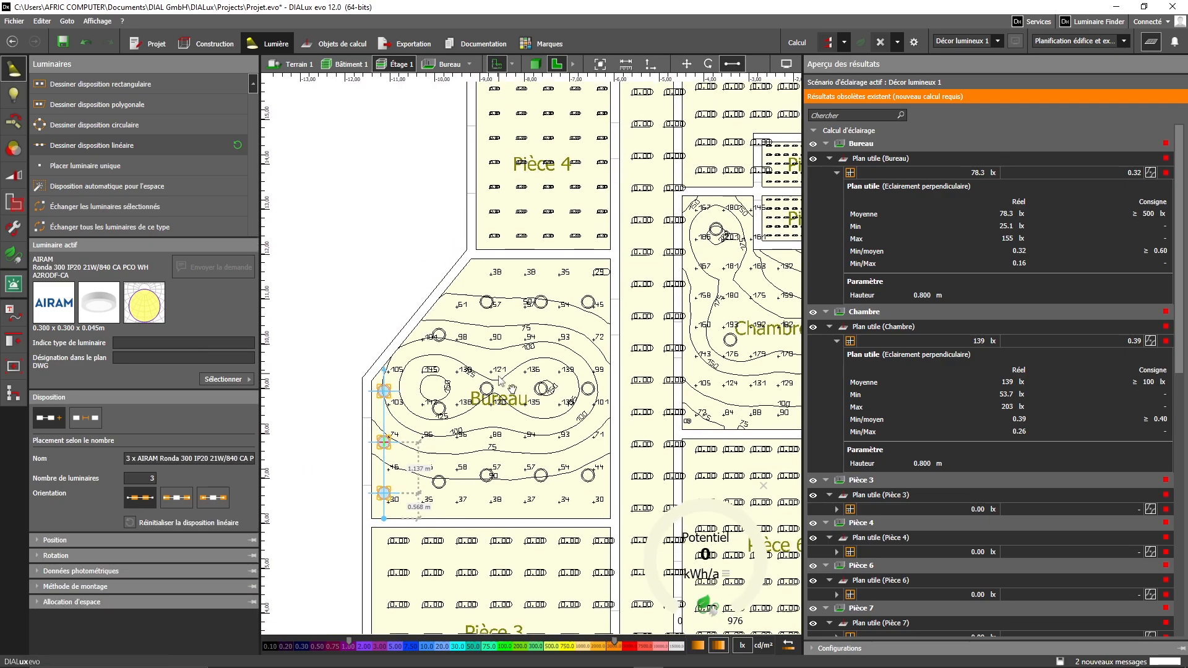
{"action": "scroll", "coordinate": [441, 442], "scroll_direction": "up", "scroll_amount": 2}
{"action": "middle_click_drag", "start_coordinate": [441, 441], "coordinate": [491, 392]}
{"action": "left_click", "coordinate": [149, 480]}
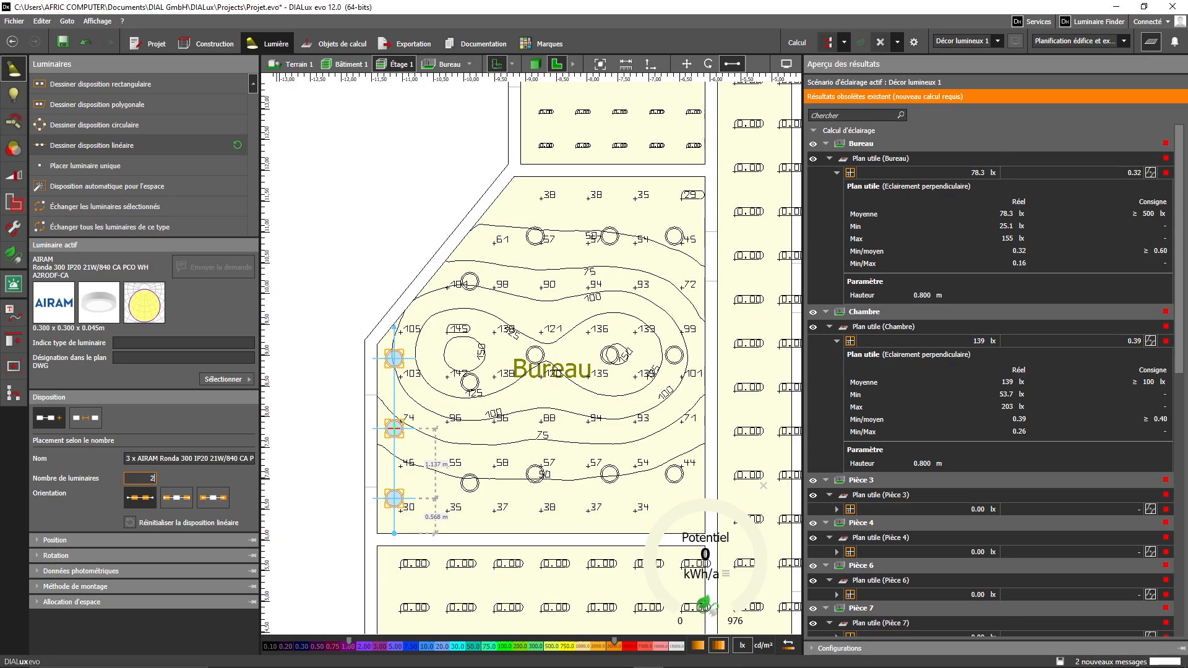
{"action": "key", "text": "Return"}
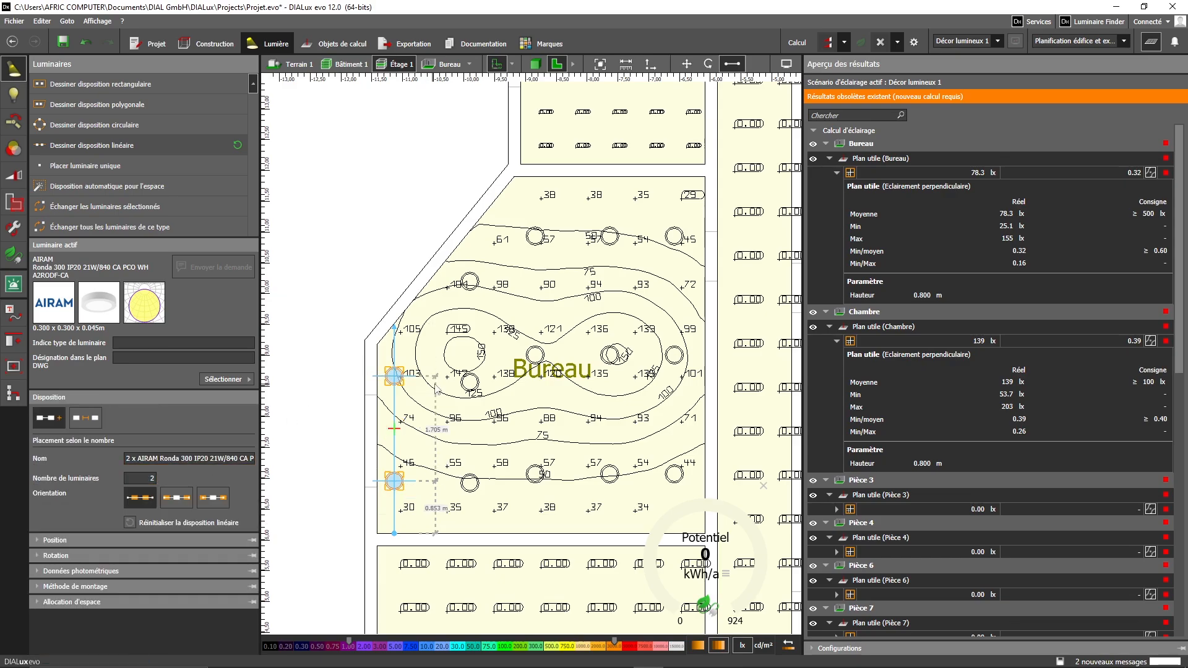
- Recalculate the lighting results with Bureau's new luminaire lines
{"action": "scroll", "coordinate": [473, 366], "scroll_direction": "down", "scroll_amount": 1}
{"action": "scroll", "coordinate": [469, 377], "scroll_direction": "up", "scroll_amount": 3}
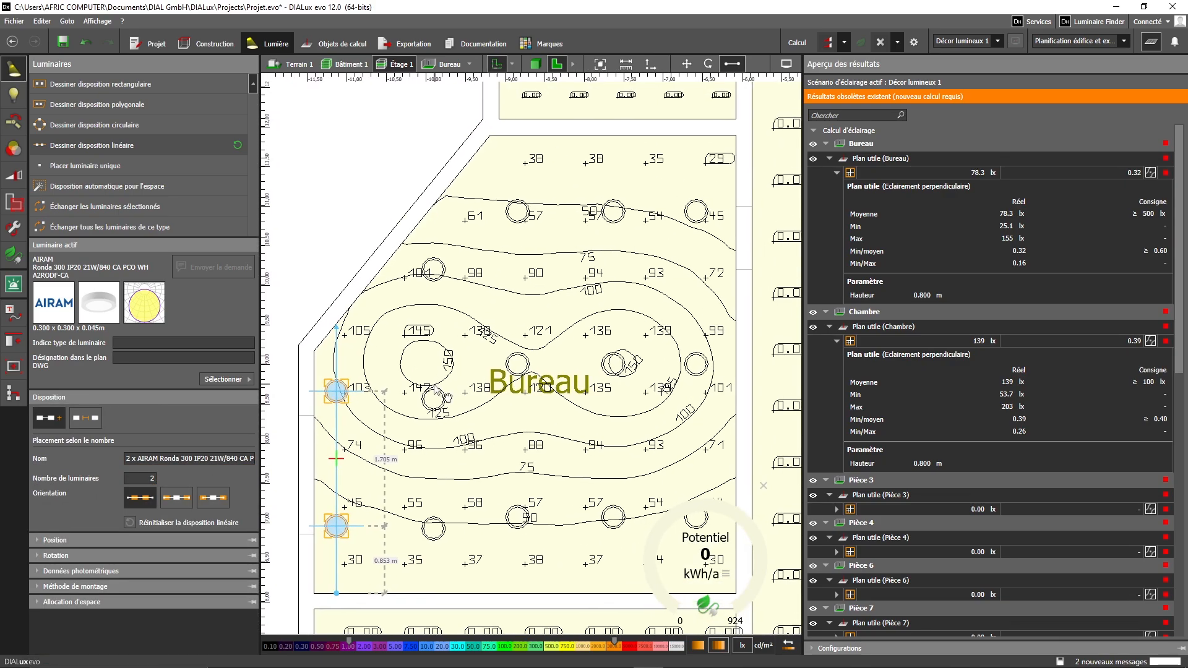
{"action": "scroll", "coordinate": [442, 399], "scroll_direction": "down", "scroll_amount": 2}
{"action": "scroll", "coordinate": [431, 399], "scroll_direction": "up", "scroll_amount": 1}
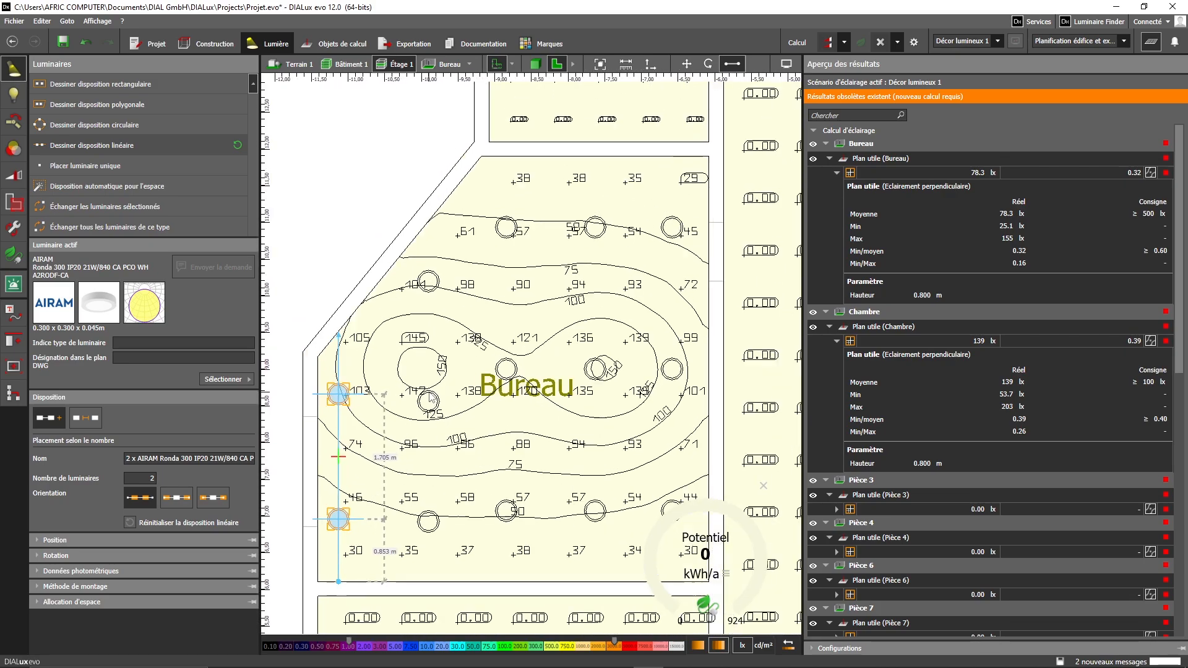
{"action": "scroll", "coordinate": [453, 398], "scroll_direction": "down", "scroll_amount": 3}
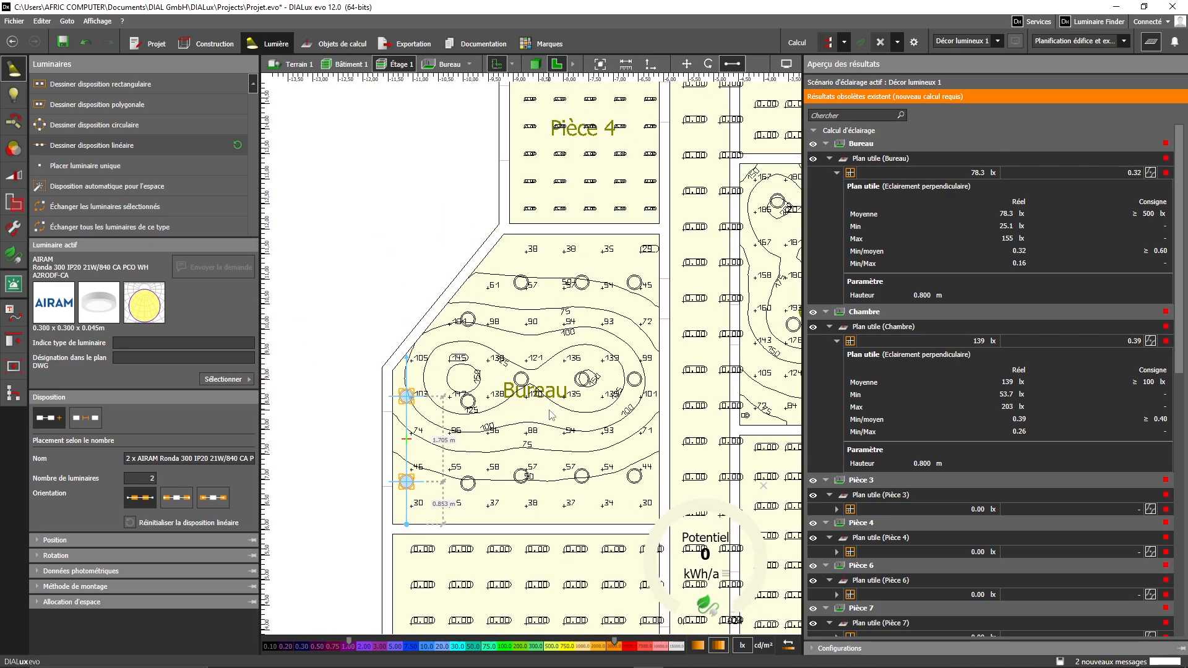
{"action": "middle_click_drag", "start_coordinate": [584, 409], "coordinate": [494, 419]}
{"action": "middle_click_drag", "start_coordinate": [571, 395], "coordinate": [504, 391]}
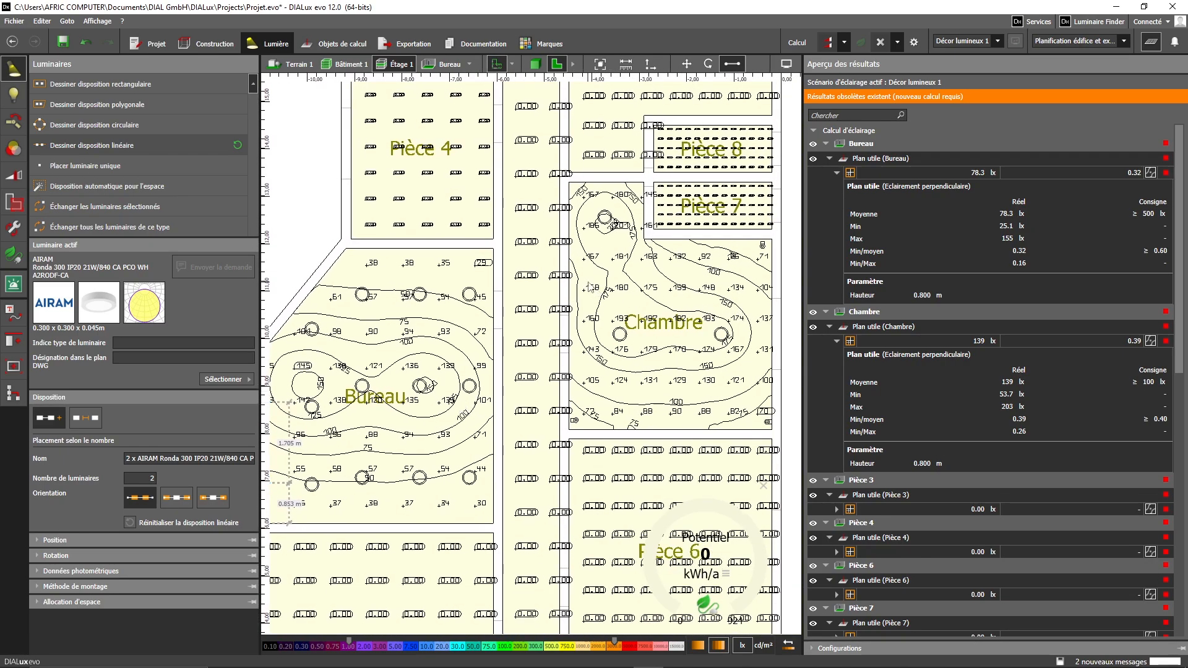
{"action": "left_click", "coordinate": [831, 42]}
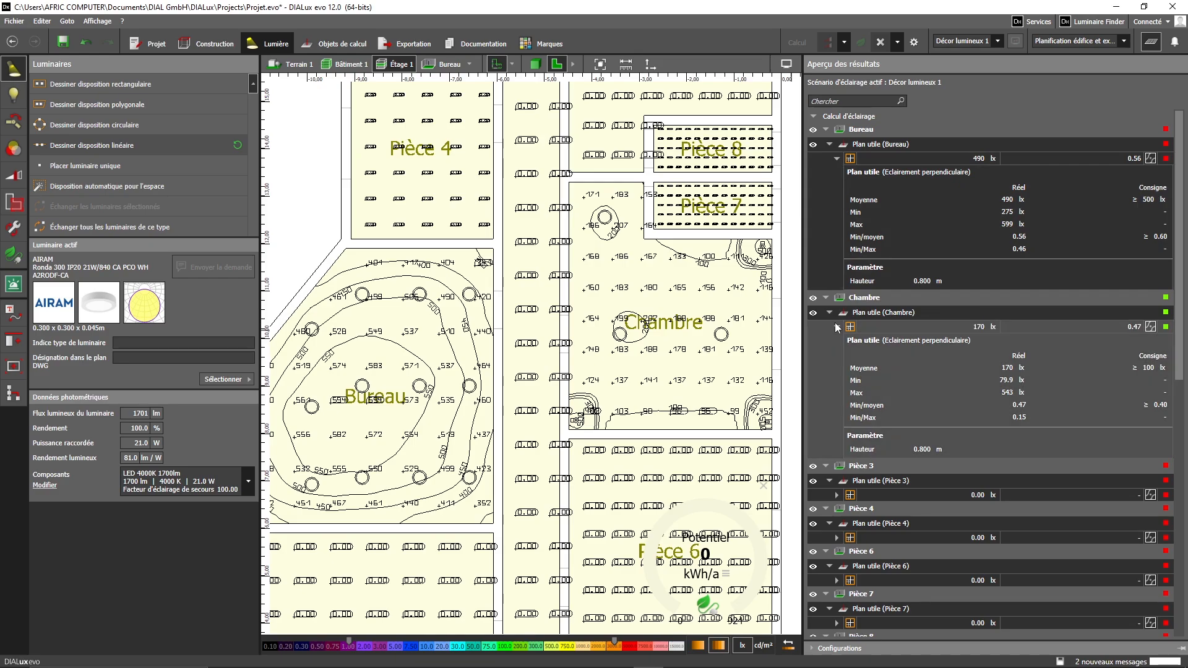
- Examine the calculated illuminance values and isolines in Chambre and Bureau and compare them with the target values
{"action": "scroll", "coordinate": [680, 347], "scroll_direction": "up", "scroll_amount": 3}
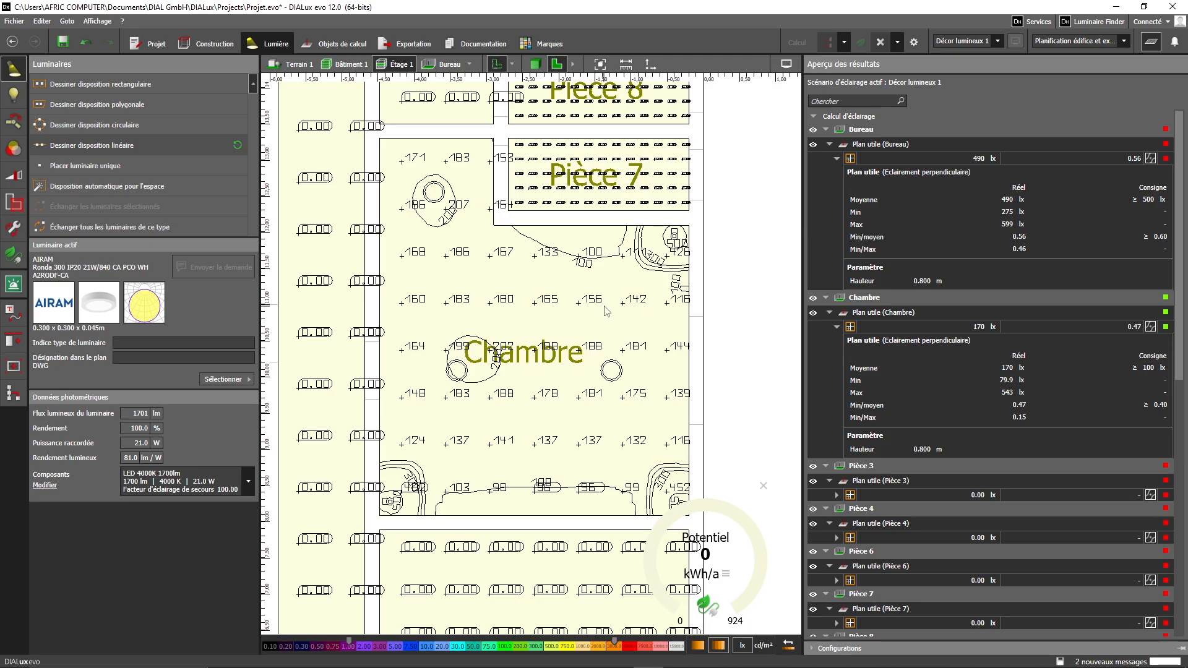
{"action": "scroll", "coordinate": [536, 293], "scroll_direction": "down", "scroll_amount": 2}
{"action": "middle_click_drag", "start_coordinate": [521, 293], "coordinate": [677, 252]}
{"action": "middle_click_drag", "start_coordinate": [561, 291], "coordinate": [681, 264]}
{"action": "scroll", "coordinate": [525, 321], "scroll_direction": "up", "scroll_amount": 1}
{"action": "middle_click_drag", "start_coordinate": [525, 321], "coordinate": [582, 339]}
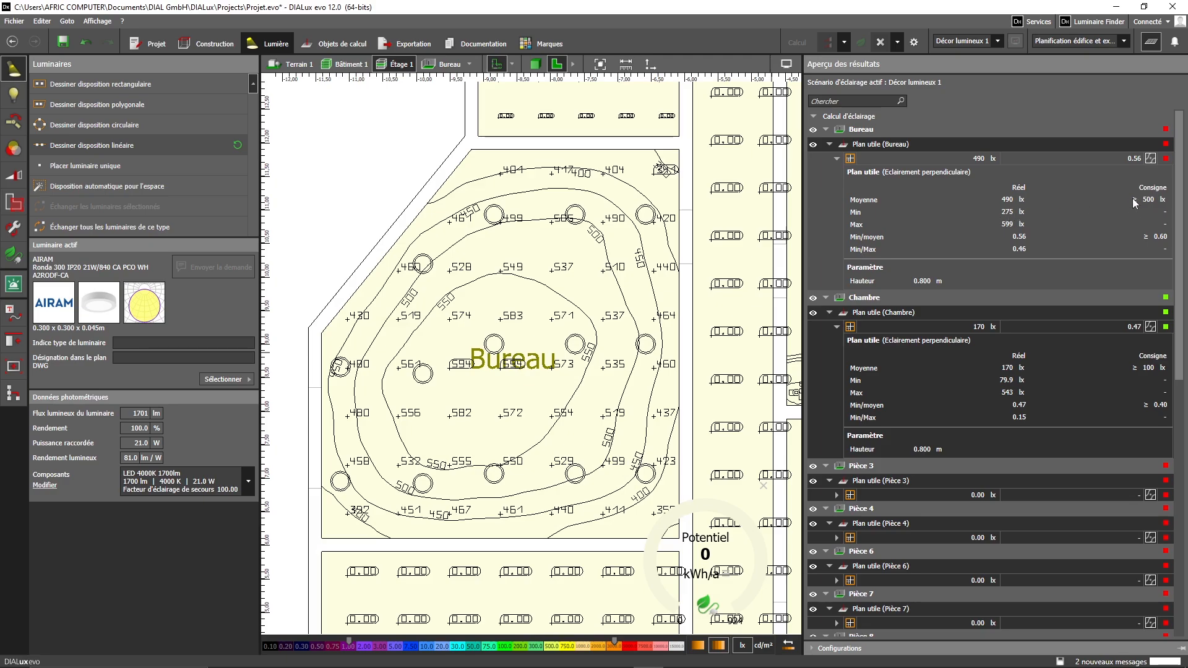
{"action": "scroll", "coordinate": [606, 184], "scroll_direction": "up", "scroll_amount": 1}
{"action": "scroll", "coordinate": [606, 182], "scroll_direction": "up", "scroll_amount": 1}
{"action": "middle_click_drag", "start_coordinate": [606, 182], "coordinate": [657, 245]}
{"action": "scroll", "coordinate": [630, 255], "scroll_direction": "up", "scroll_amount": 1}
{"action": "scroll", "coordinate": [630, 254], "scroll_direction": "down", "scroll_amount": 3}
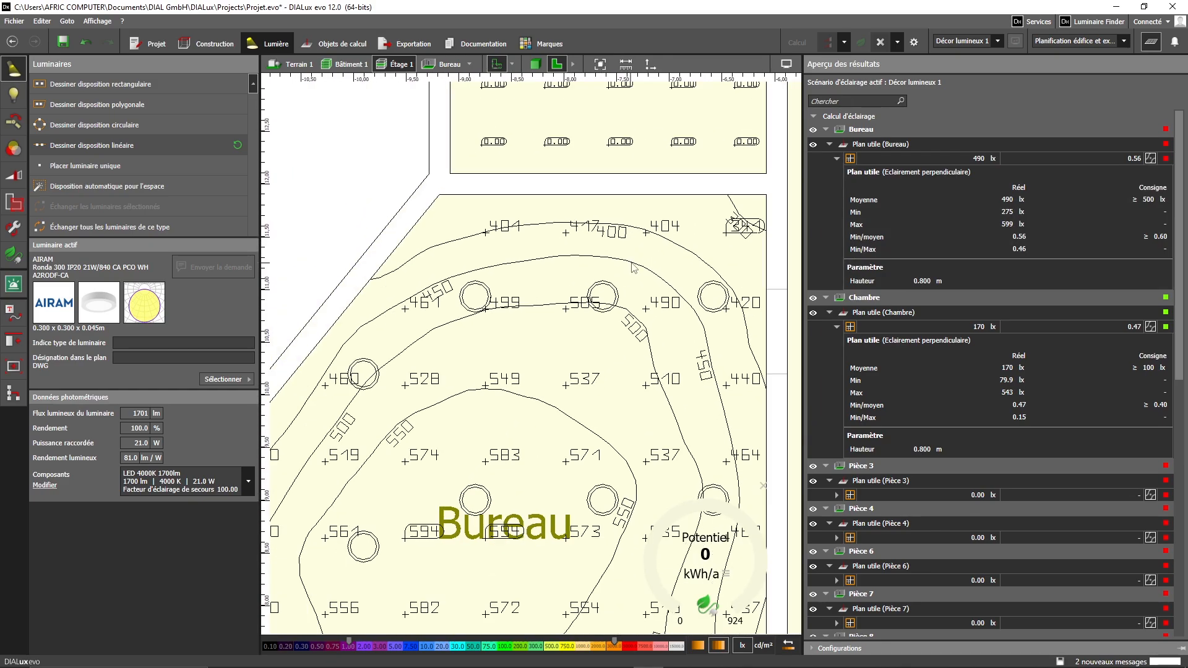
{"action": "scroll", "coordinate": [659, 215], "scroll_direction": "down", "scroll_amount": 1}
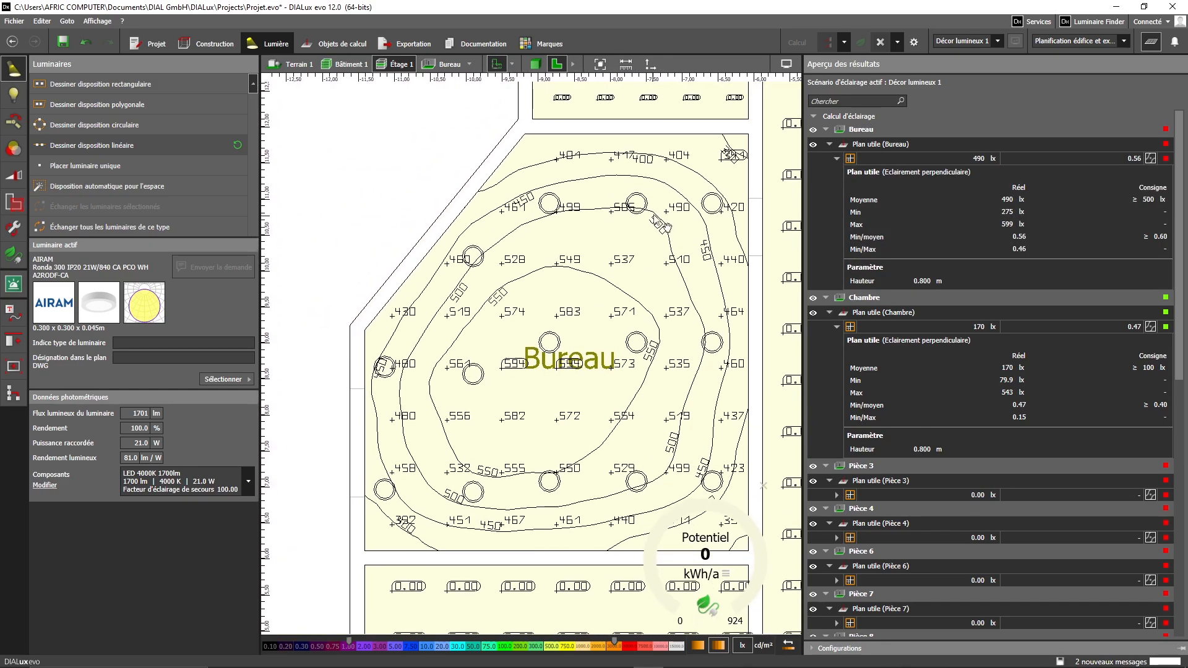
{"action": "scroll", "coordinate": [659, 215], "scroll_direction": "down", "scroll_amount": 1}
{"action": "scroll", "coordinate": [660, 215], "scroll_direction": "up", "scroll_amount": 1}
- Set the number of luminaires to 4 in each of Bureau's three rightmost vertical lines, accepting that the results become invalid
{"action": "left_click", "coordinate": [706, 198]}
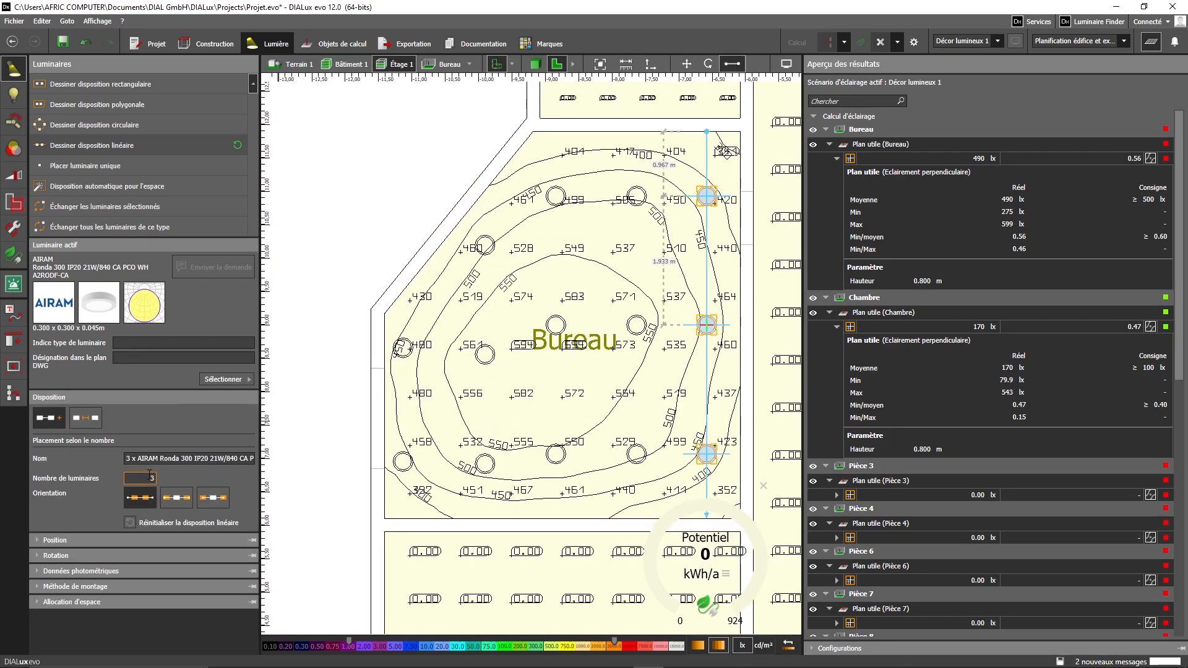
{"action": "left_click", "coordinate": [153, 476]}
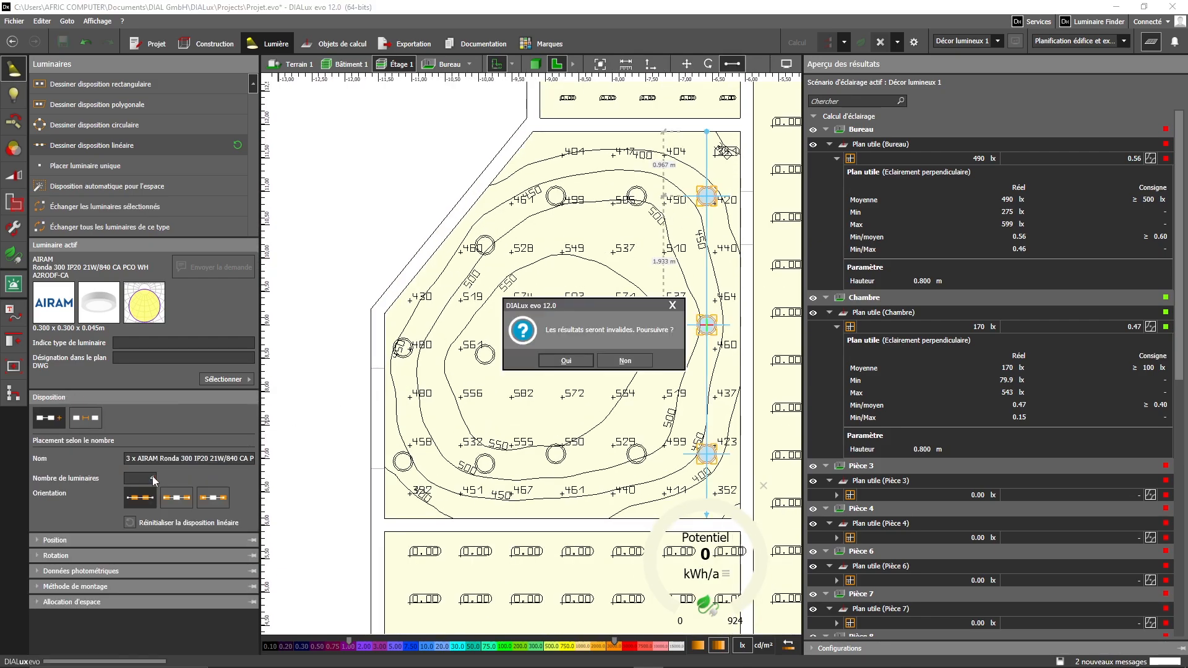
{"action": "left_click", "coordinate": [565, 361]}
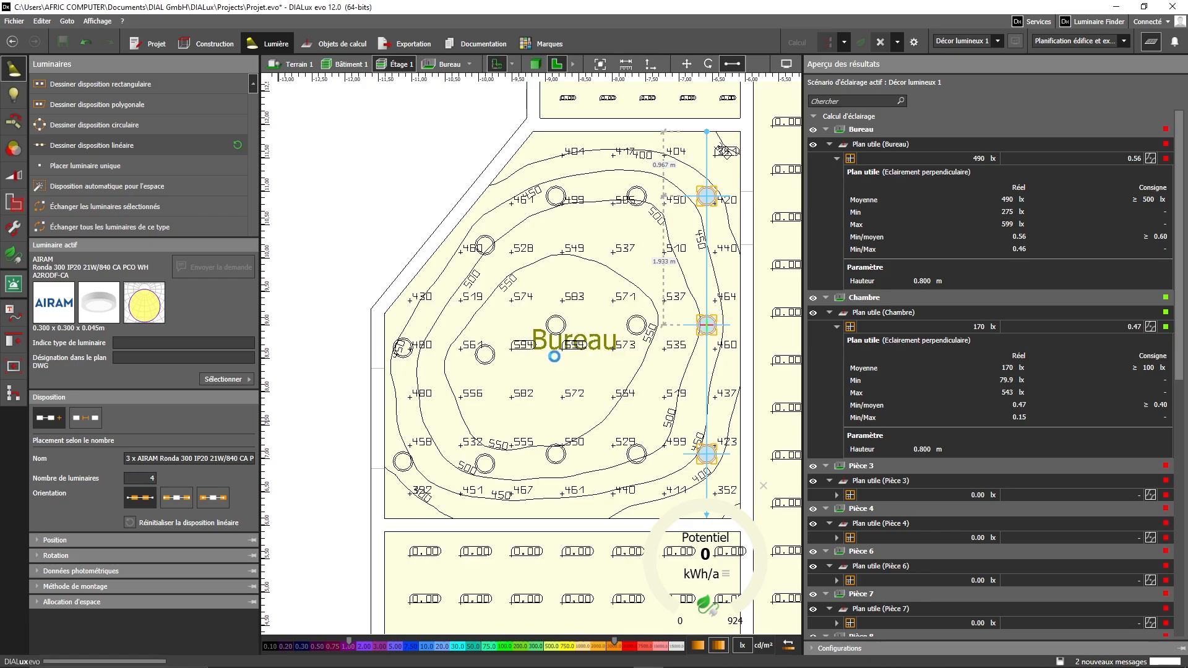
{"action": "left_click", "coordinate": [636, 197]}
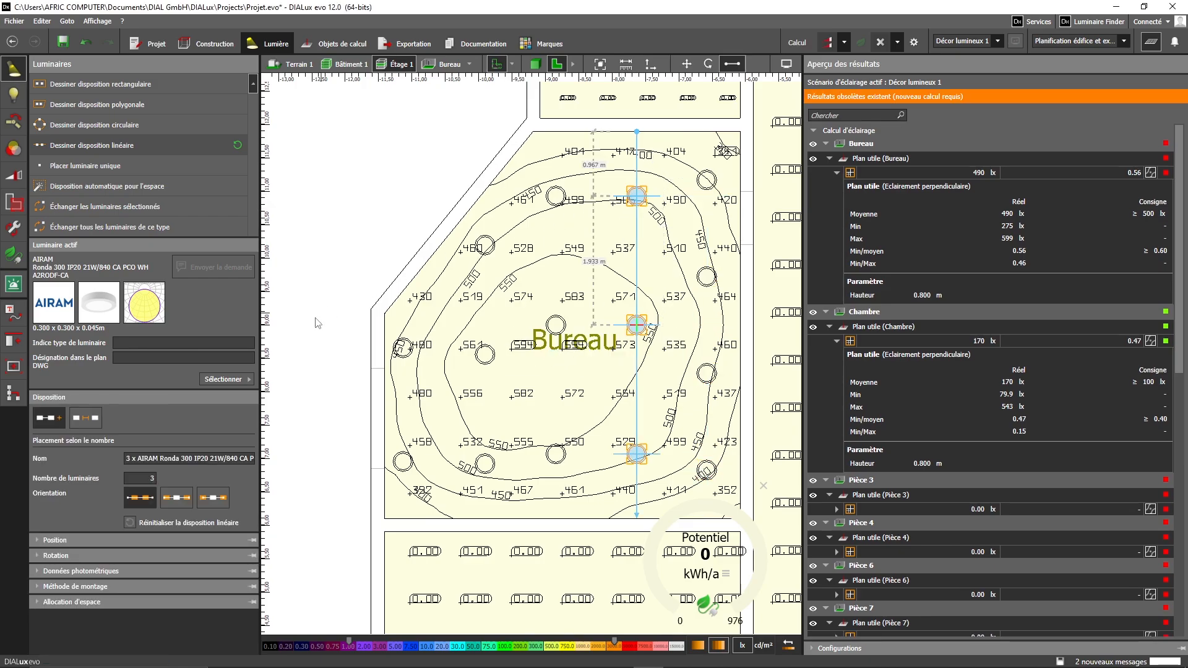
{"action": "left_click", "coordinate": [153, 479]}
{"action": "key", "text": "Return"}
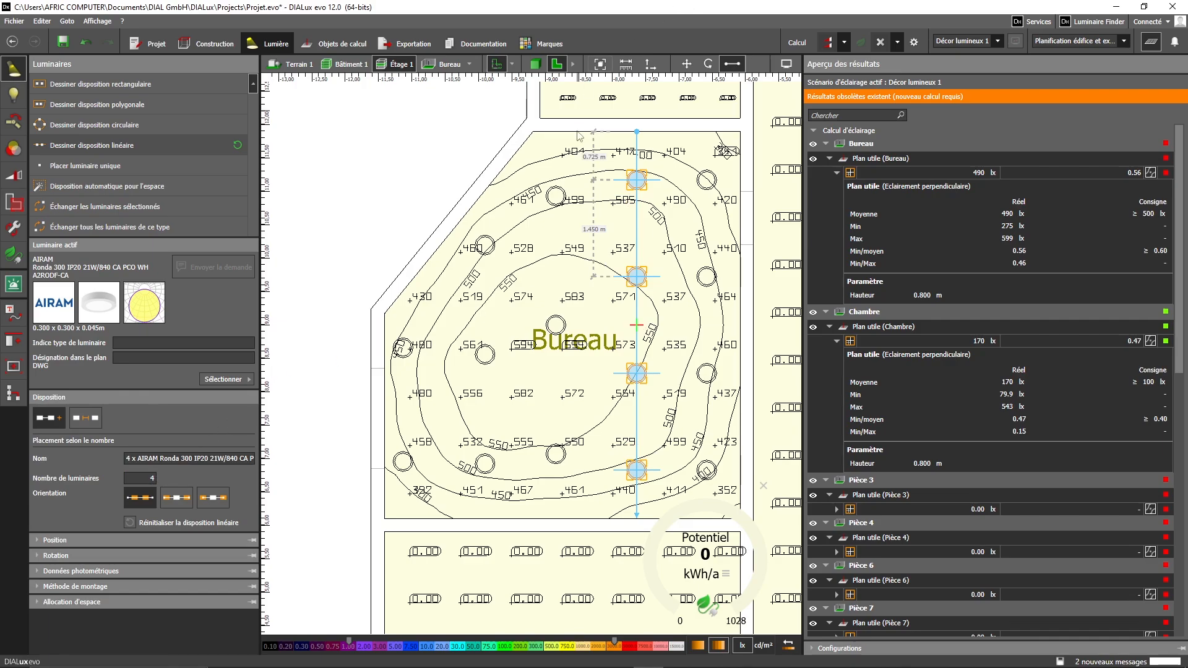
{"action": "left_click", "coordinate": [556, 197]}
{"action": "left_click", "coordinate": [152, 480]}
{"action": "key", "text": "Return"}
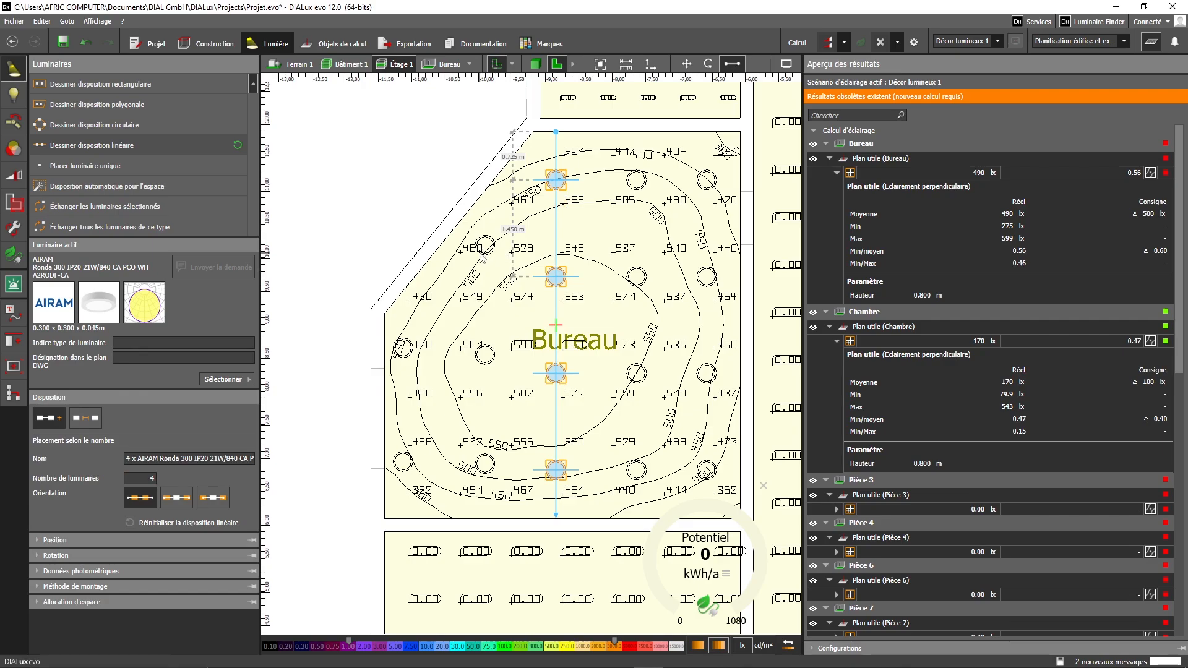
- Move Bureau's fourth vertical line, the one starting at the slanted wall, slightly left and set its number of luminaires to 4
{"action": "left_click", "coordinate": [480, 255]}
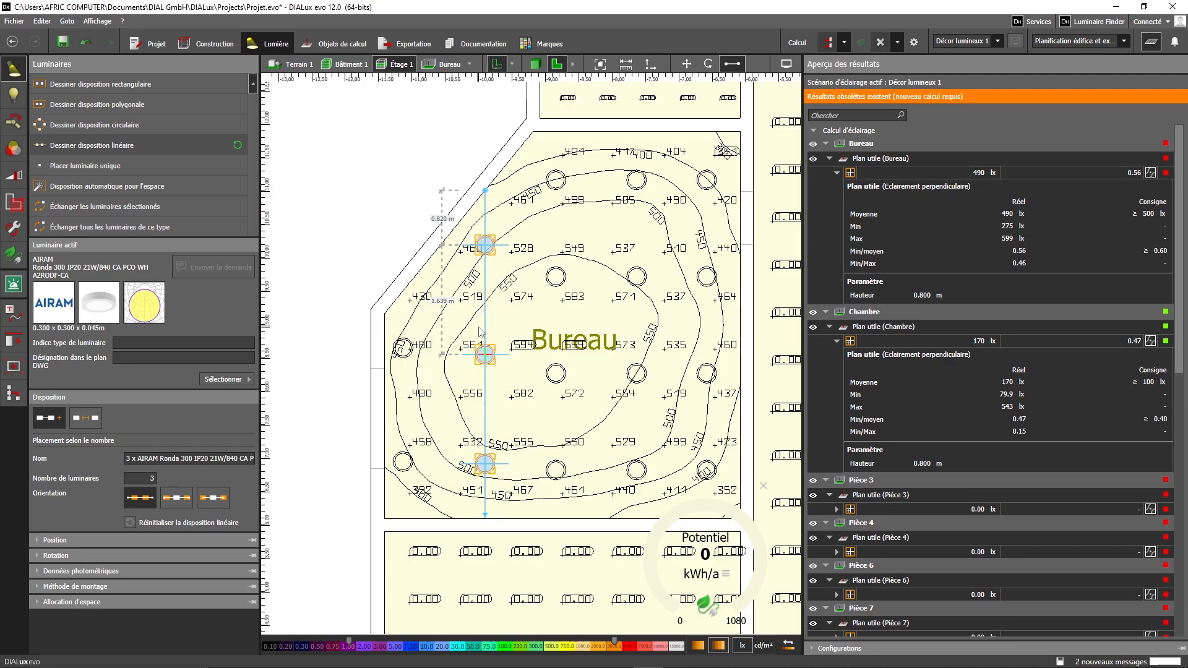
{"action": "left_click", "coordinate": [686, 64]}
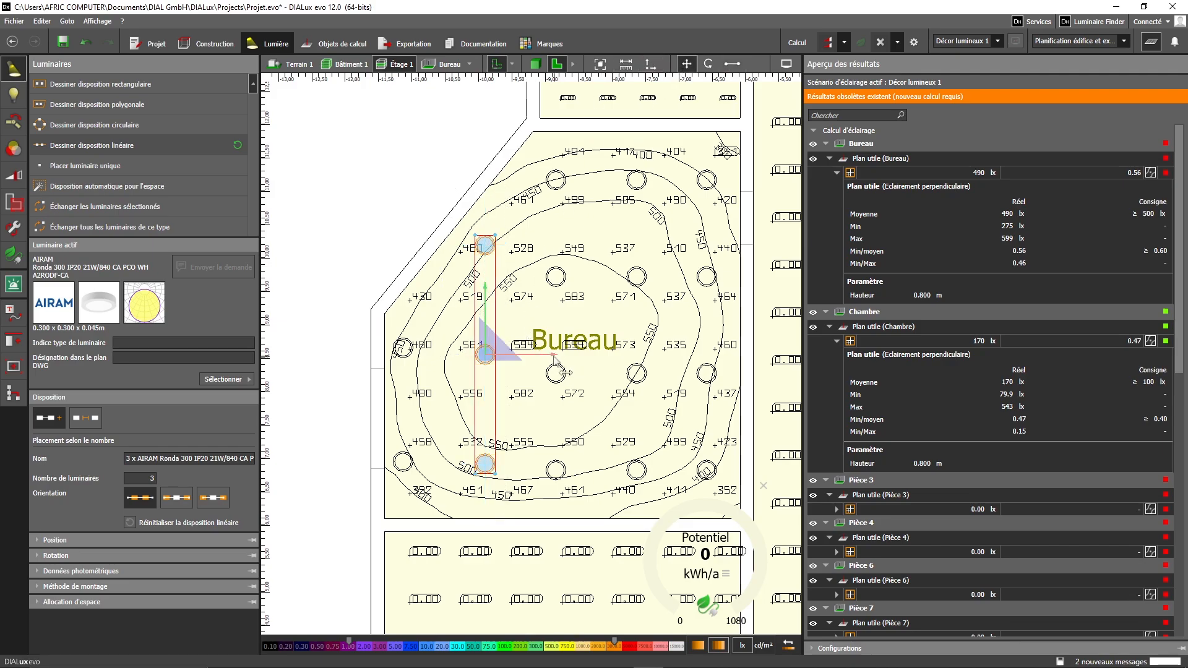
{"action": "left_click_drag", "start_coordinate": [552, 354], "coordinate": [547, 355]}
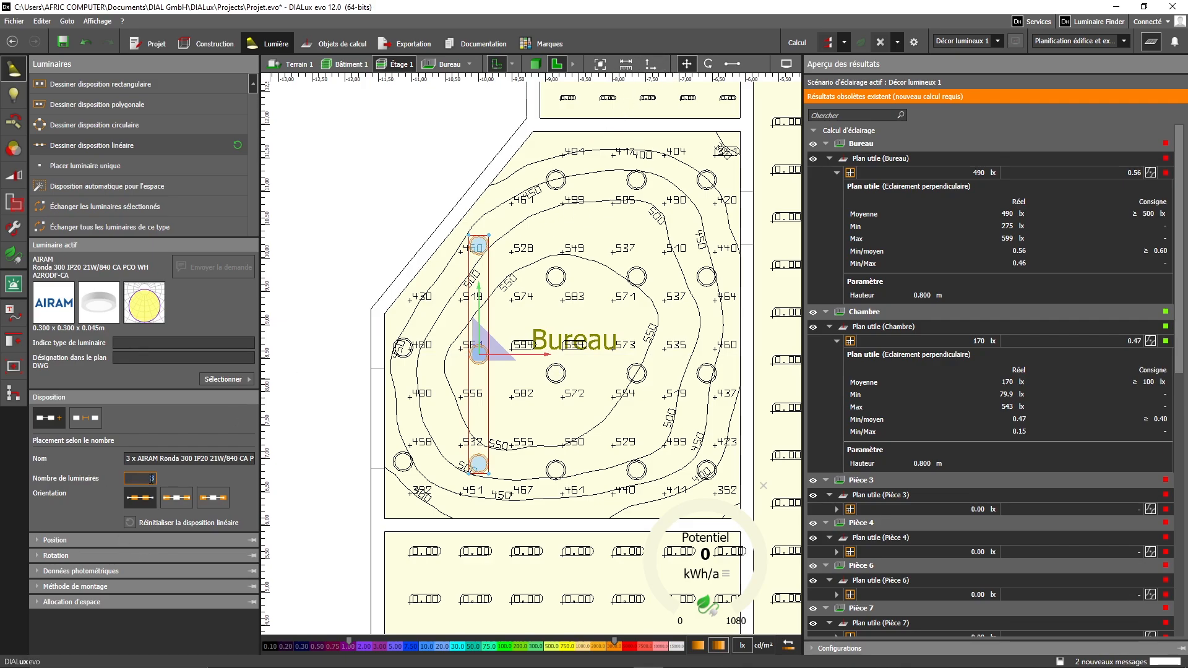
{"action": "key", "text": "Return"}
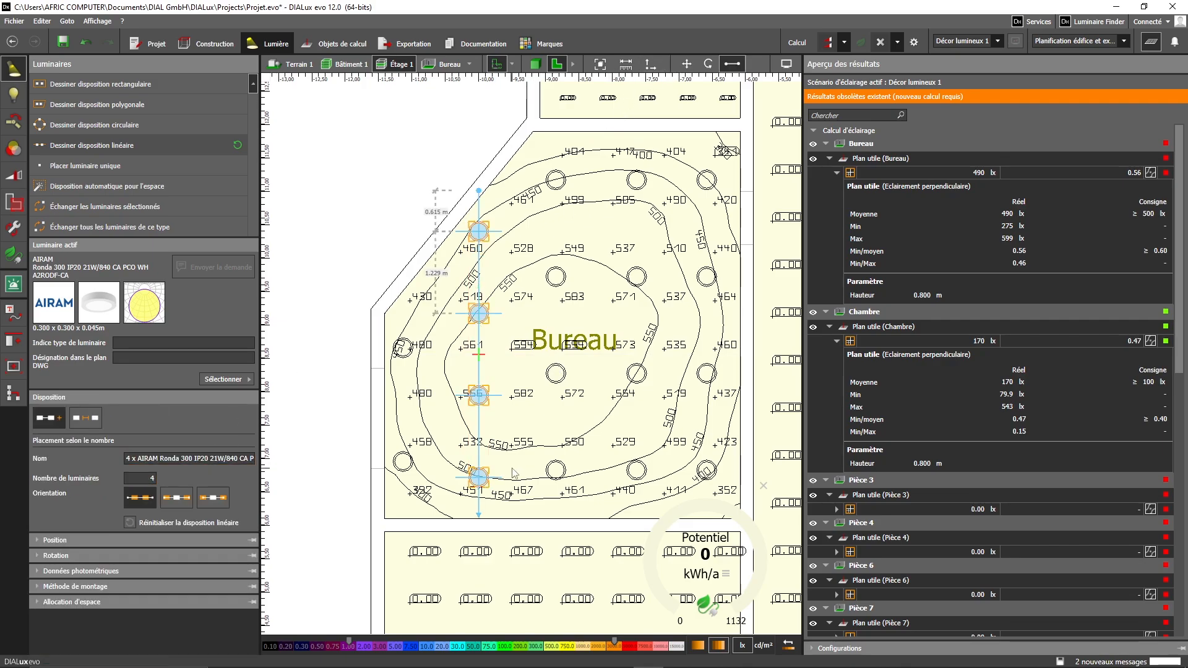
- Set the line beside Bureau's left wall to 3 luminaires and move it slightly right, away from the wall
{"action": "left_click_drag", "start_coordinate": [487, 484], "coordinate": [405, 469]}
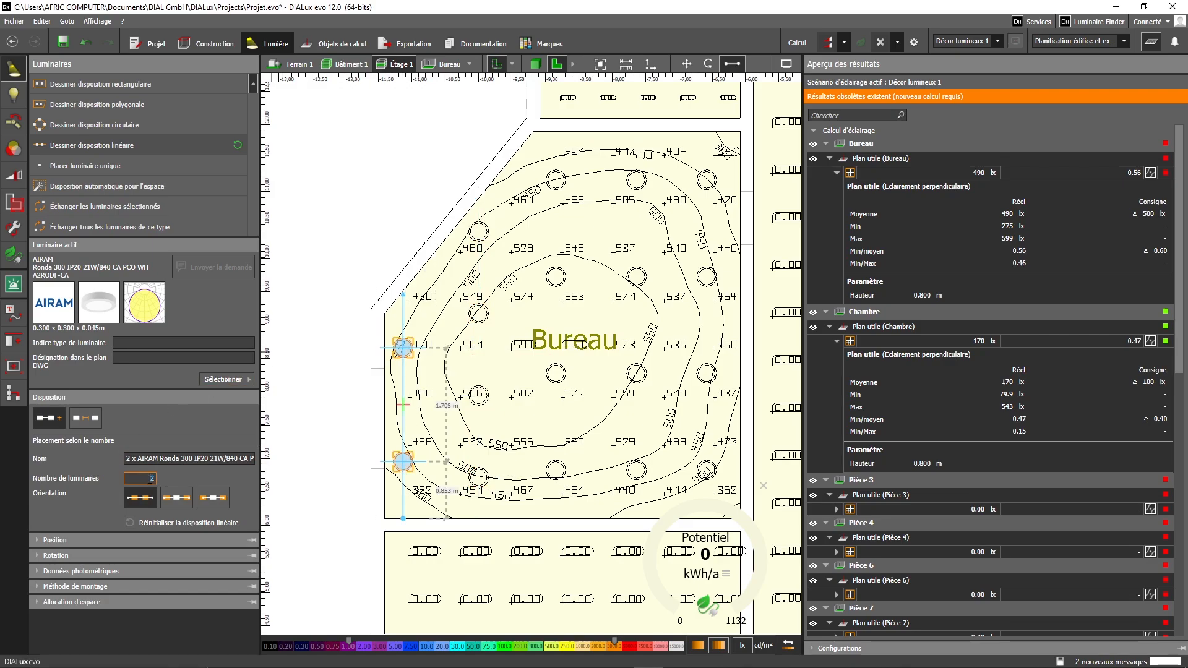
{"action": "key", "text": "Return"}
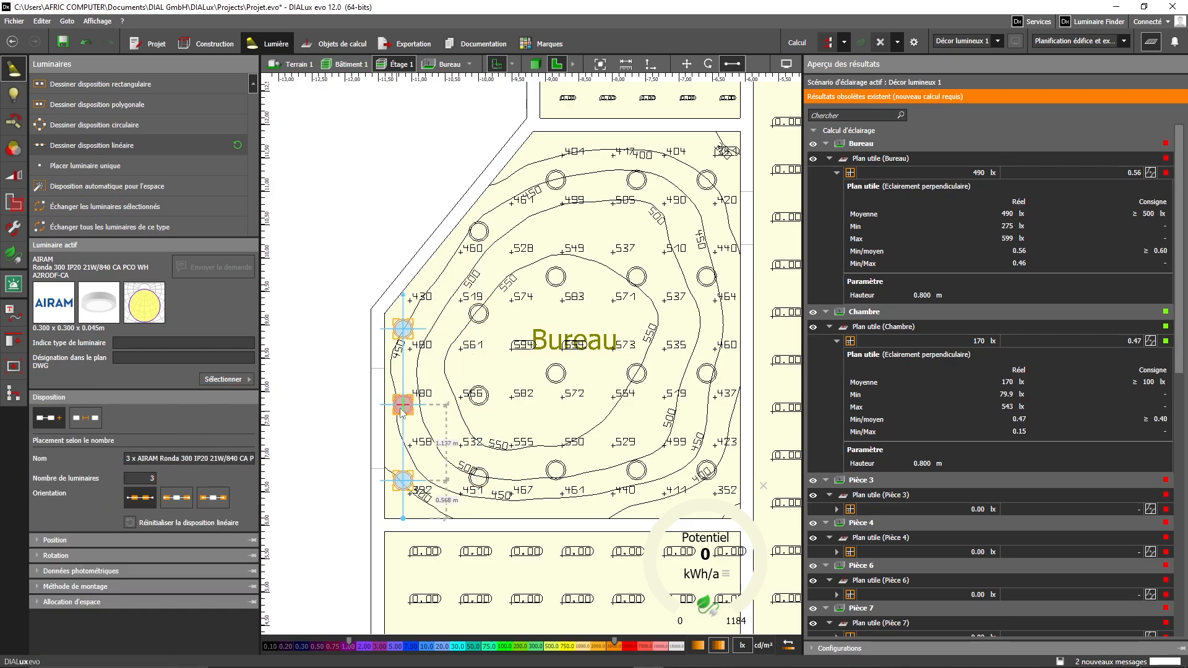
{"action": "left_click", "coordinate": [686, 64]}
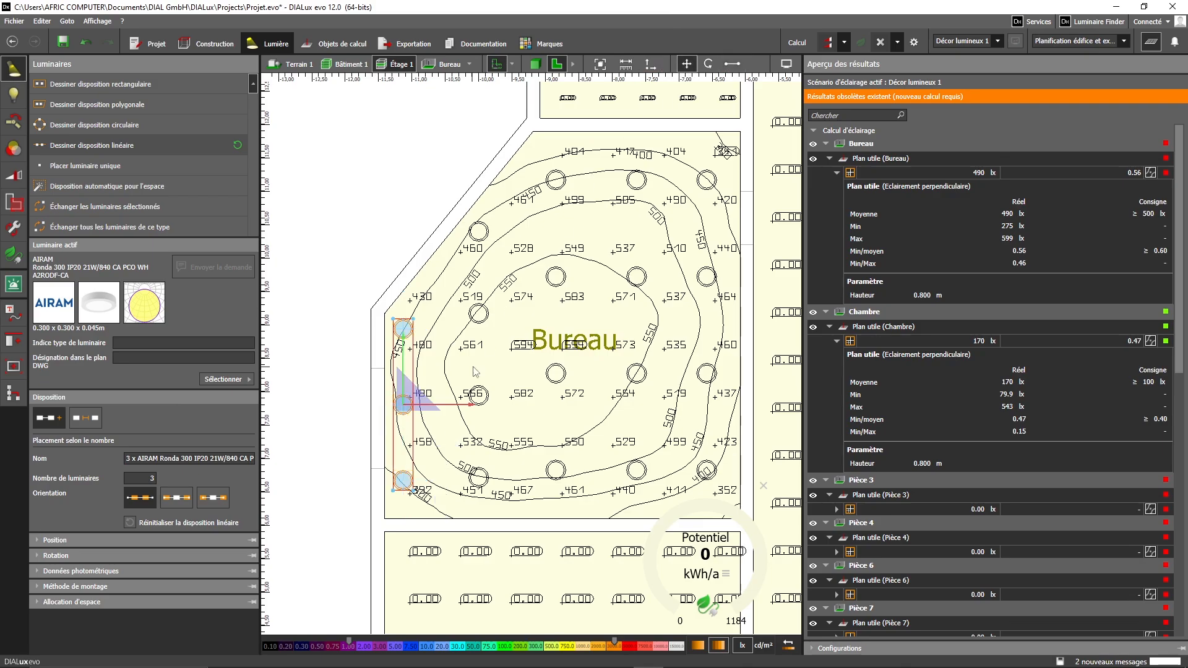
{"action": "left_click", "coordinate": [467, 409]}
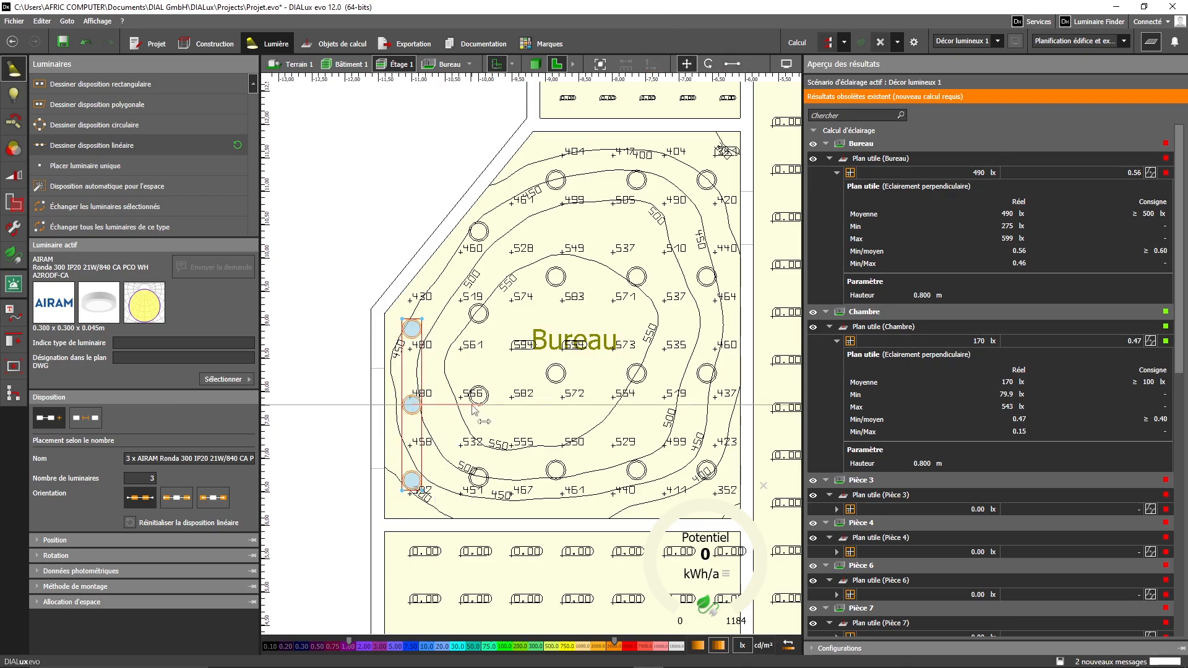
{"action": "left_click", "coordinate": [392, 223]}
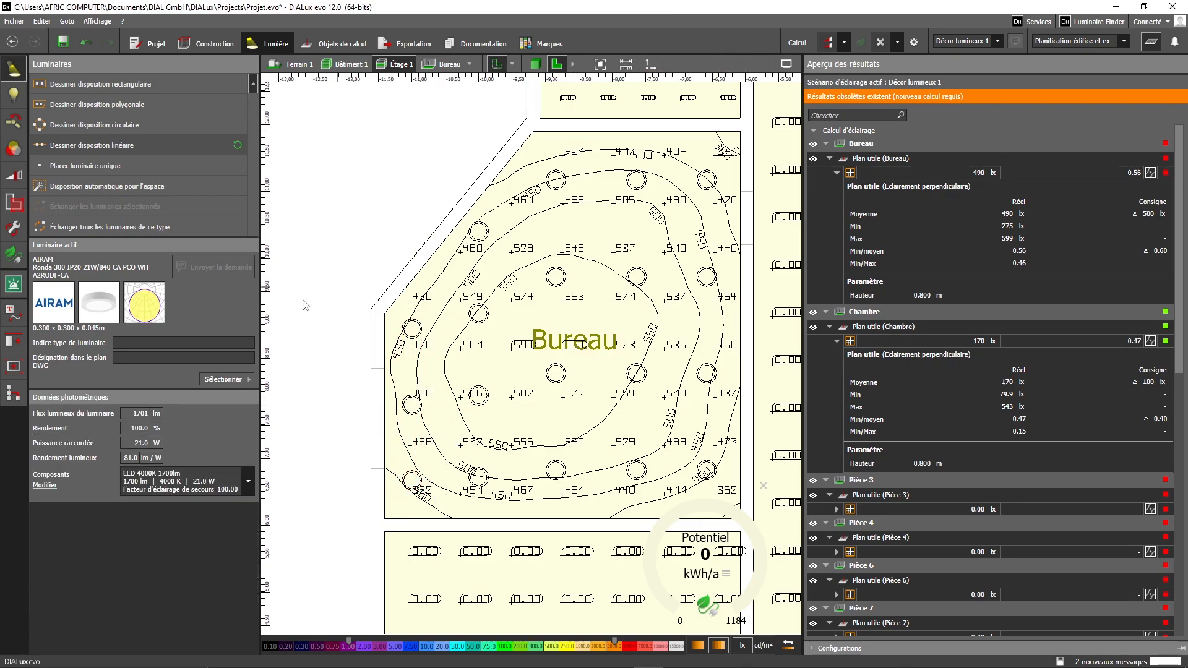
- Recalculate the lighting and check Bureau's new illuminance values and isolines, especially in the room's corners
{"action": "left_click", "coordinate": [827, 42]}
{"action": "scroll", "coordinate": [722, 274], "scroll_direction": "down", "scroll_amount": 2}
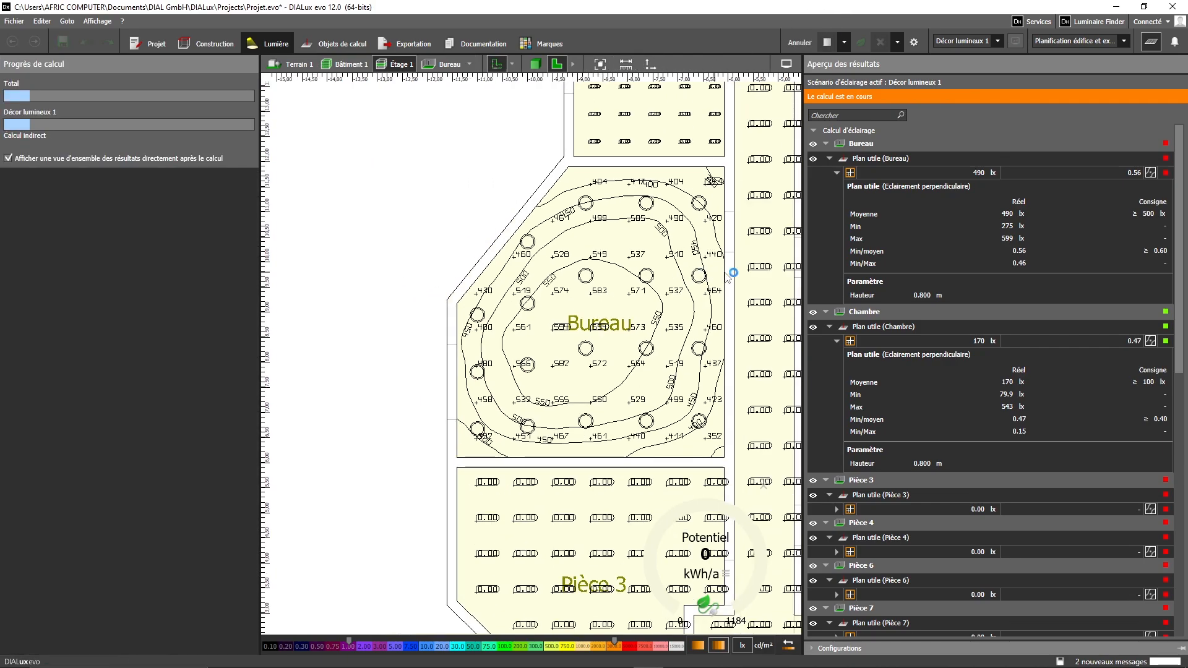
{"action": "right_click_drag", "start_coordinate": [728, 276], "coordinate": [623, 256]}
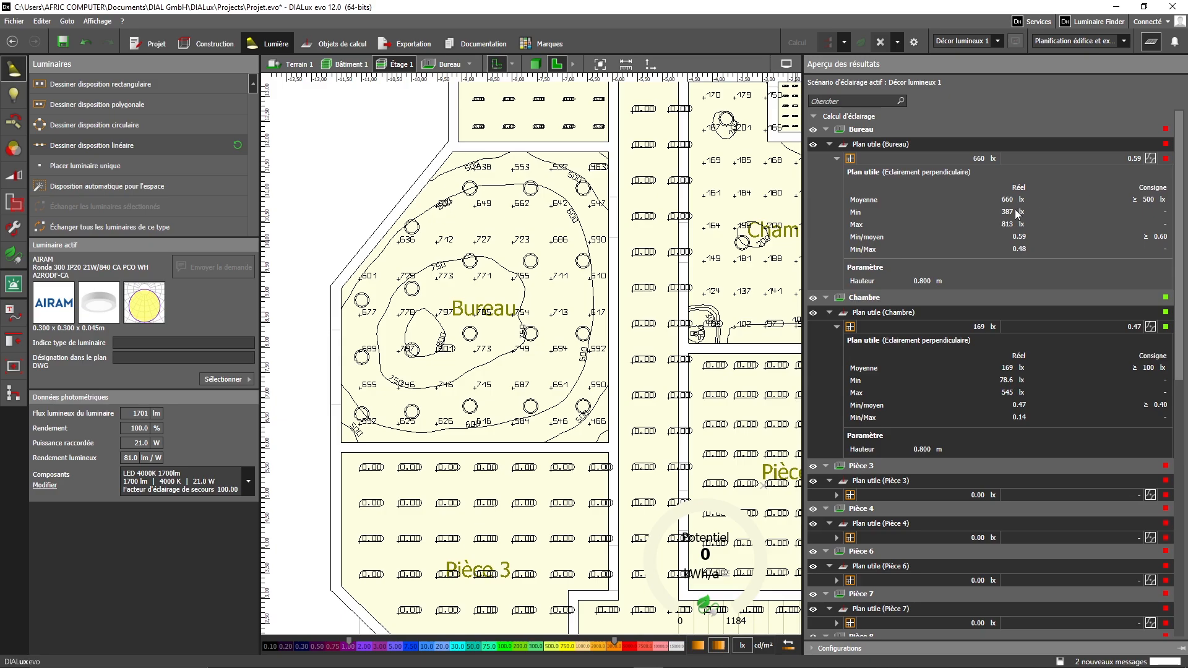
{"action": "scroll", "coordinate": [717, 424], "scroll_direction": "up", "scroll_amount": 5}
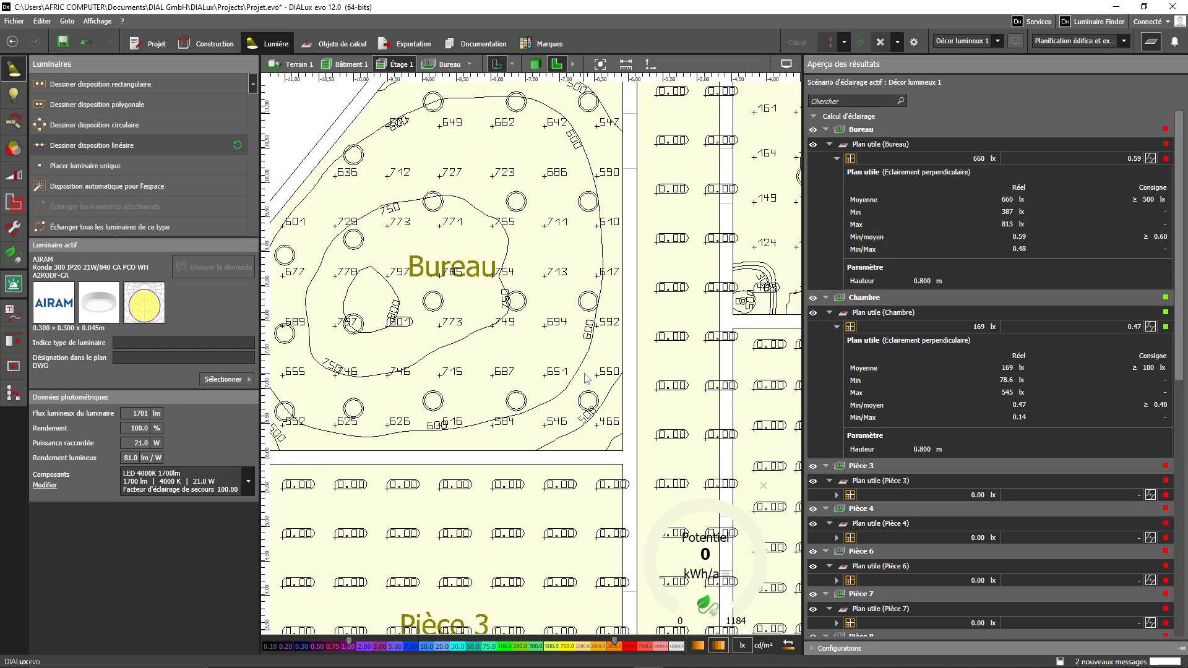
{"action": "right_click_drag", "start_coordinate": [713, 420], "coordinate": [637, 509]}
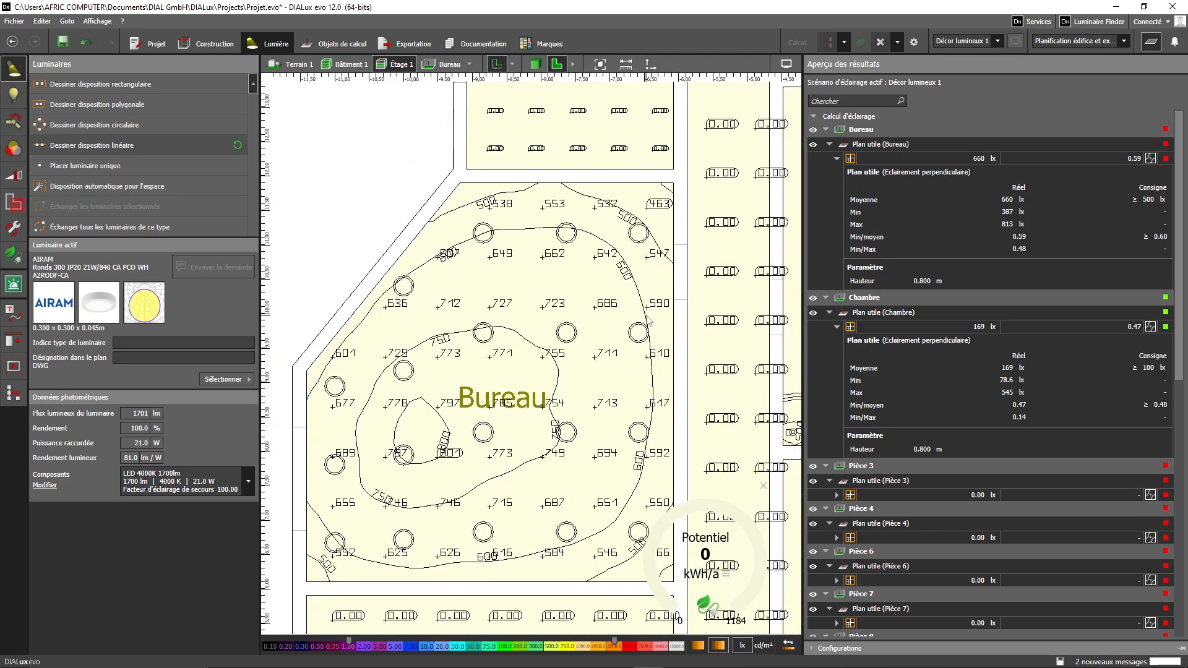
{"action": "scroll", "coordinate": [649, 245], "scroll_direction": "up", "scroll_amount": 3}
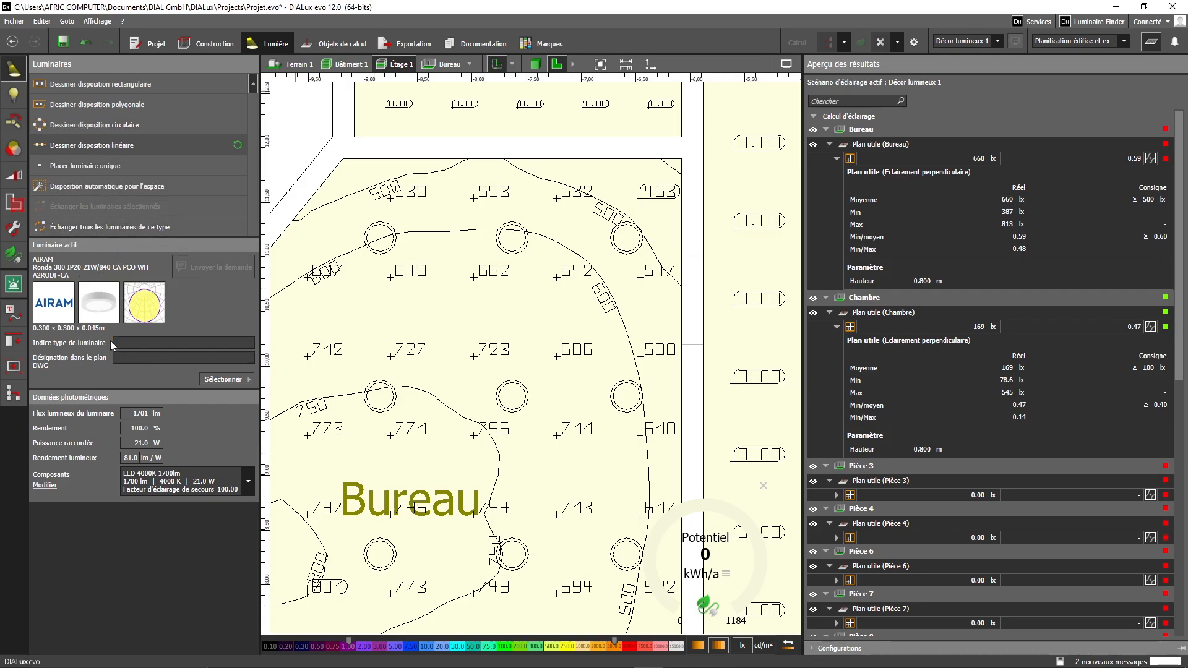
- Make the RZB CYL 581644.0031.1 wall luminaire the active luminaire
{"action": "left_click", "coordinate": [210, 380]}
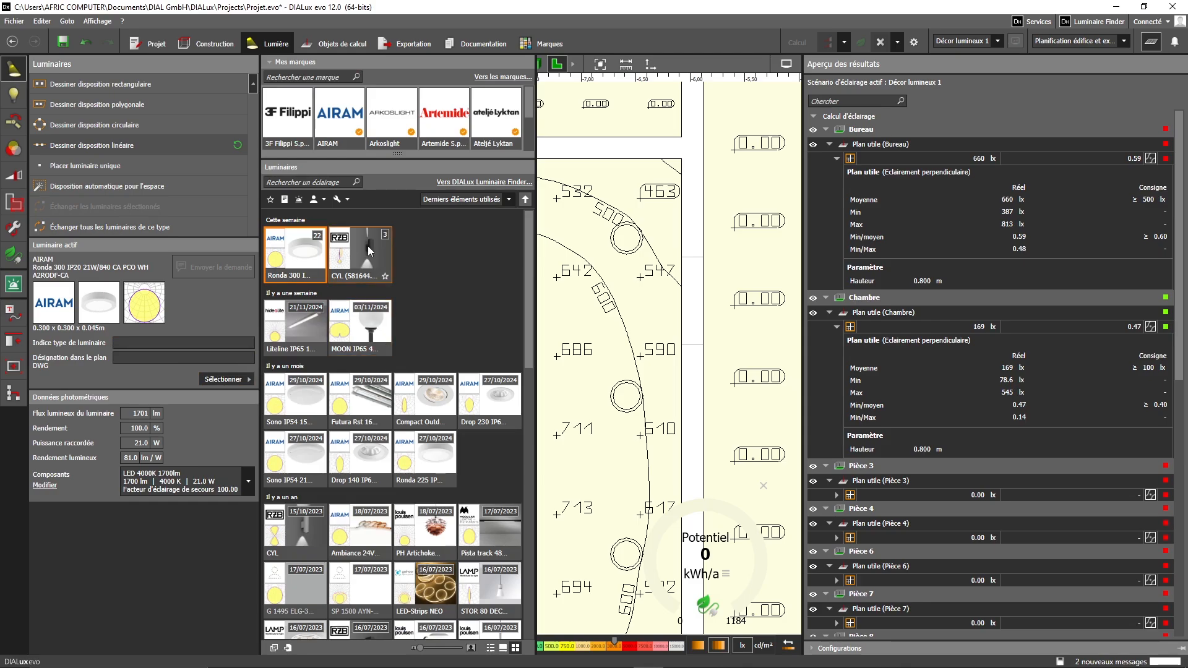
{"action": "left_click", "coordinate": [368, 246]}
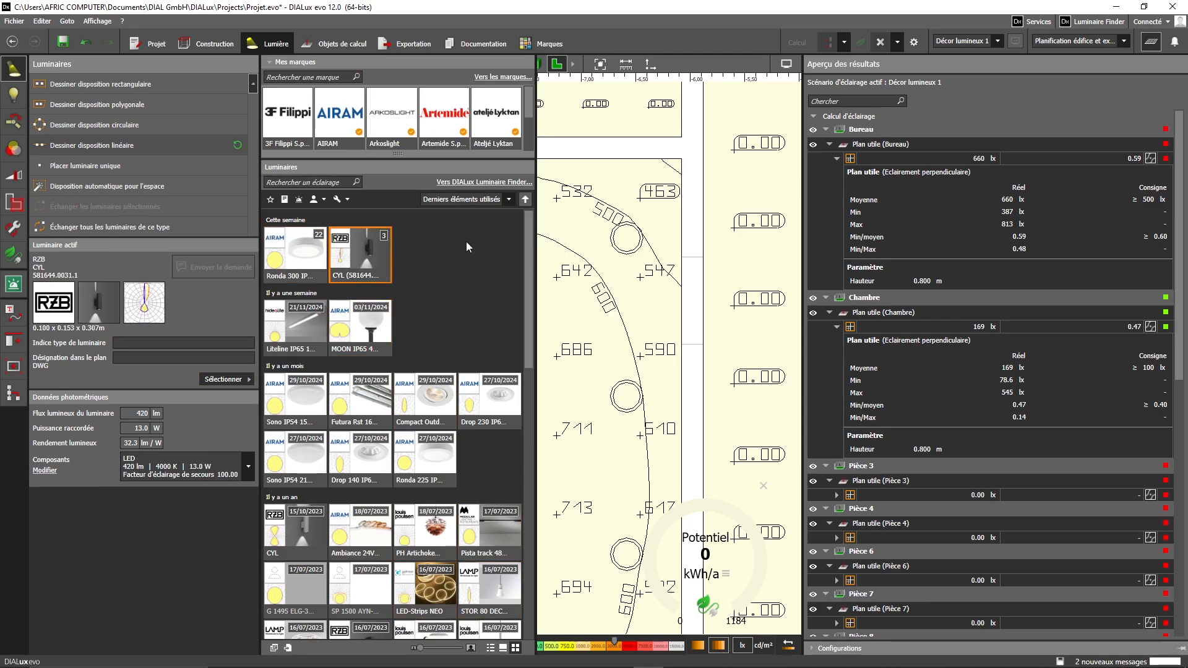
{"action": "left_click", "coordinate": [199, 525]}
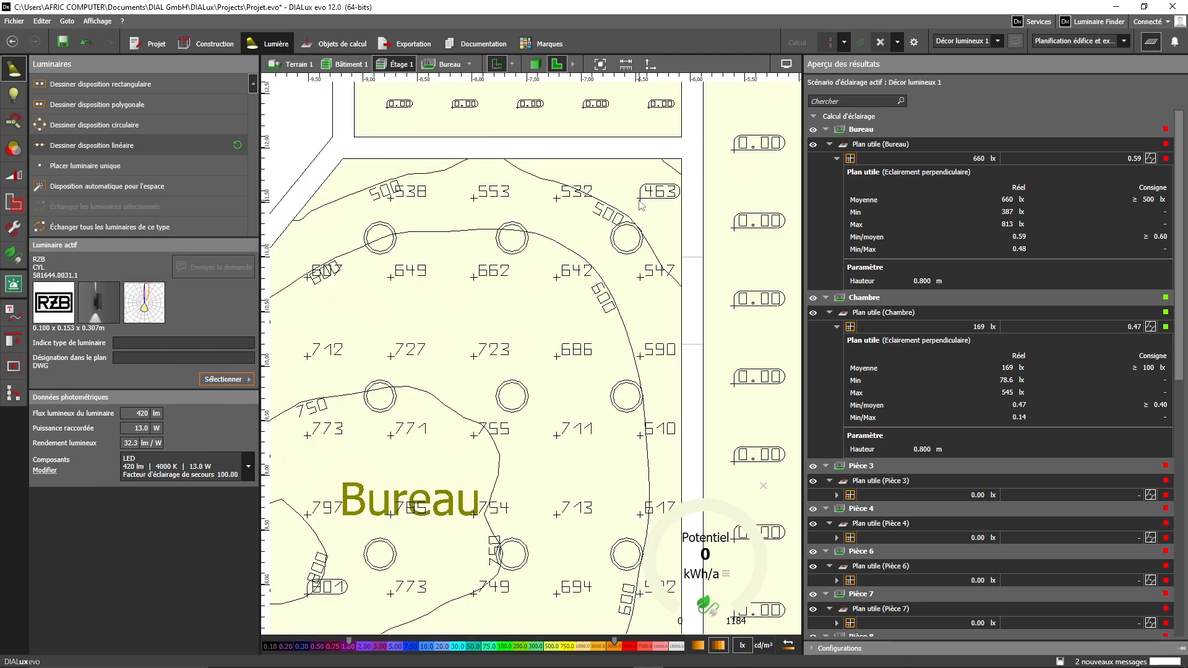
- Place a single RZB CYL luminaire in Bureau's upper-right corner, at about X -6.2, Y 11.9 m, accepting that the results become invalid
{"action": "scroll", "coordinate": [618, 198], "scroll_direction": "down", "scroll_amount": 4}
{"action": "left_click", "coordinate": [125, 166]}
{"action": "scroll", "coordinate": [656, 186], "scroll_direction": "up", "scroll_amount": 2}
{"action": "left_click", "coordinate": [651, 178]}
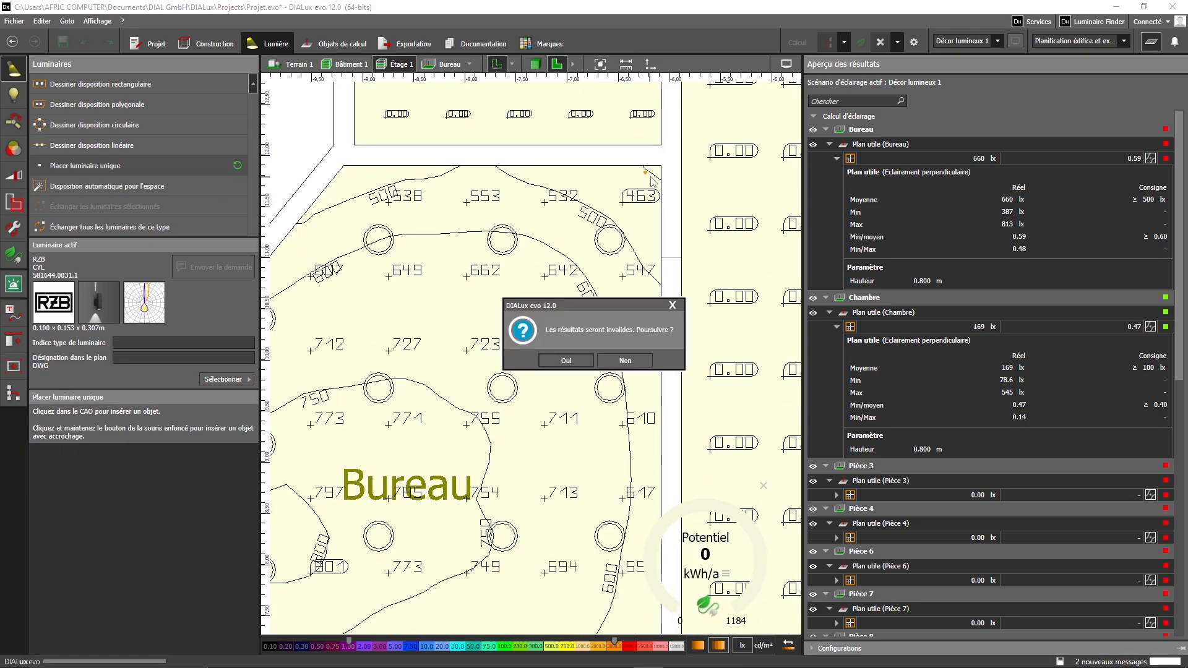
{"action": "left_click", "coordinate": [580, 361]}
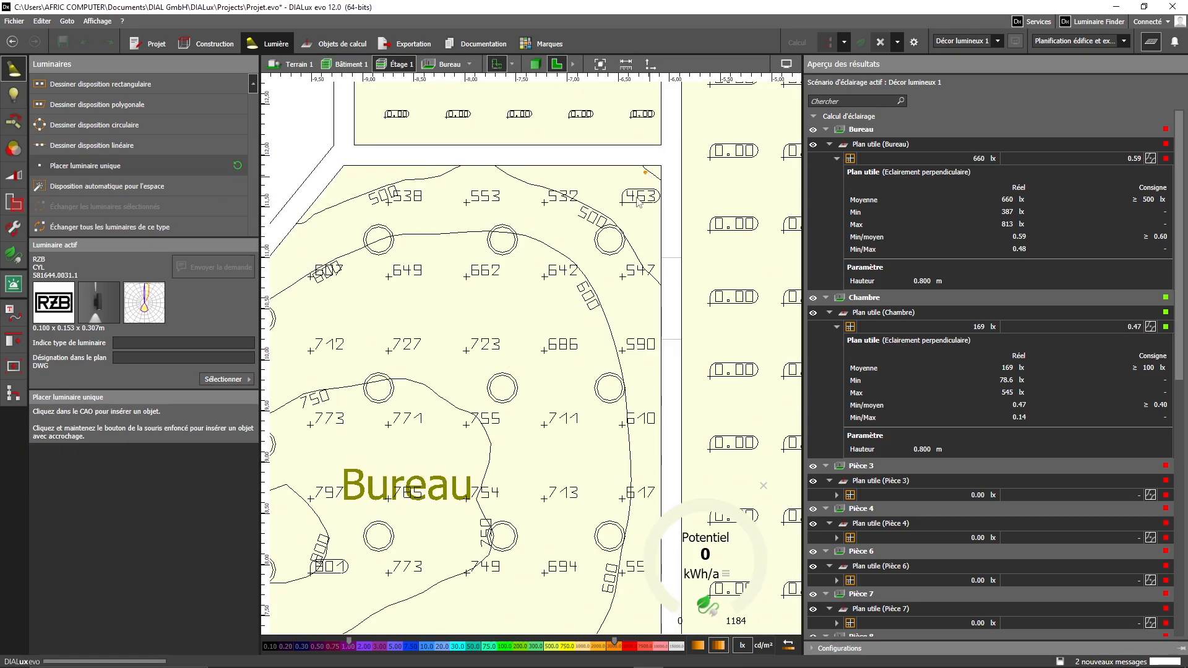
- Place a second single RZB CYL luminaire in Bureau's lower-right corner, at about X -6.4, Y 6.1 m
{"action": "scroll", "coordinate": [611, 315], "scroll_direction": "down", "scroll_amount": 2}
{"action": "middle_click_drag", "start_coordinate": [630, 426], "coordinate": [668, 166]}
{"action": "middle_click_drag", "start_coordinate": [631, 375], "coordinate": [690, 368]}
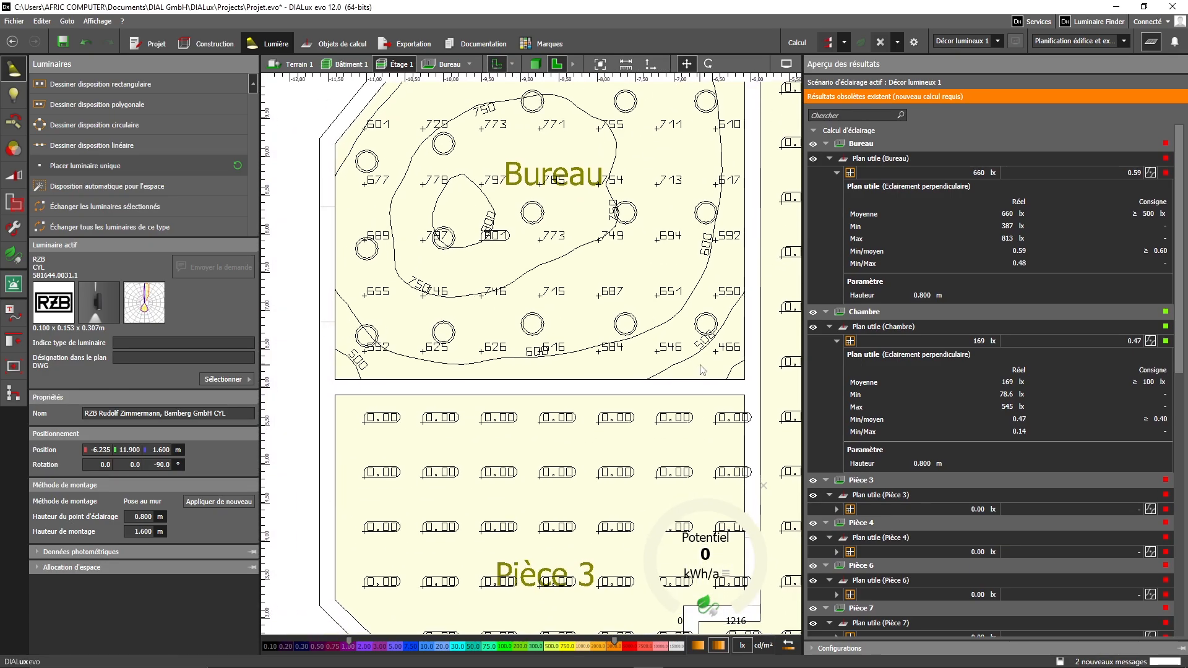
{"action": "left_click", "coordinate": [130, 168]}
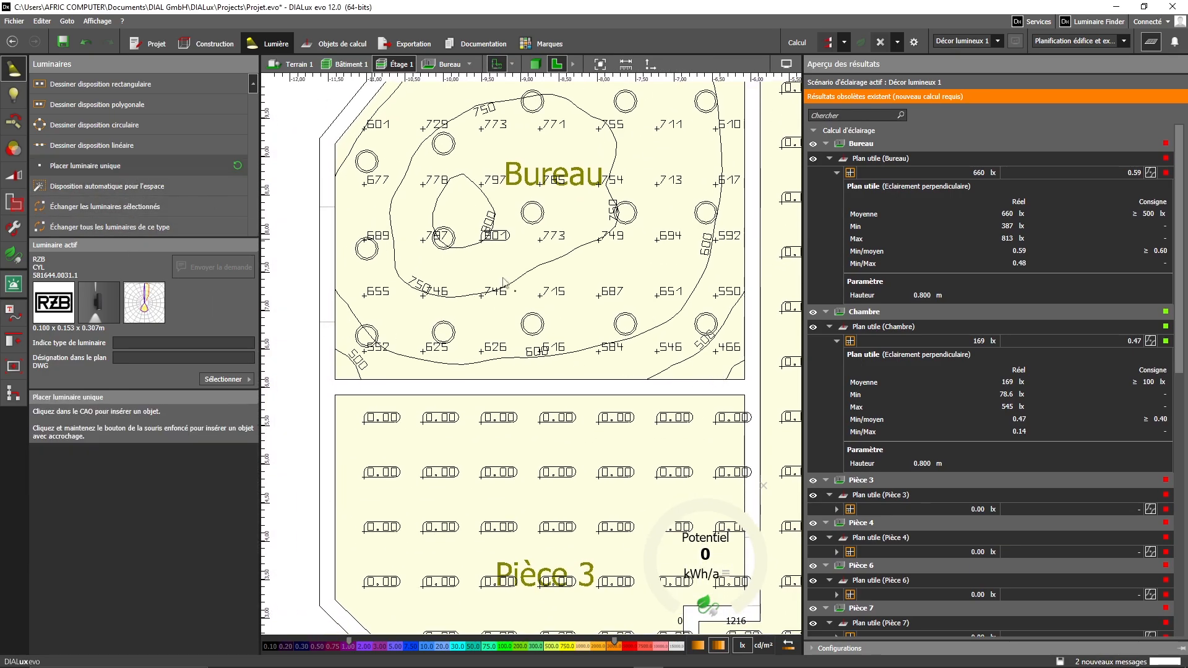
{"action": "left_click", "coordinate": [717, 373]}
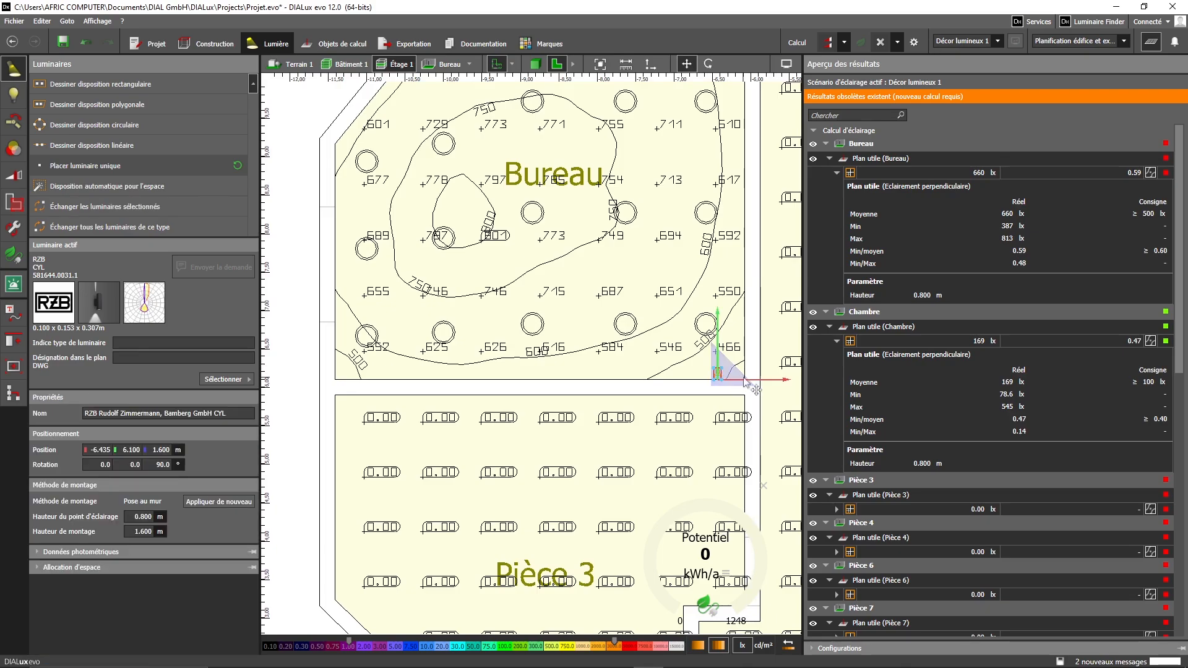
- Place a third single RZB CYL luminaire in Bureau's lower-left corner, at about X -11.4, Y 6.2 m
{"action": "scroll", "coordinate": [617, 333], "scroll_direction": "down", "scroll_amount": 1}
{"action": "middle_click_drag", "start_coordinate": [597, 351], "coordinate": [665, 347]}
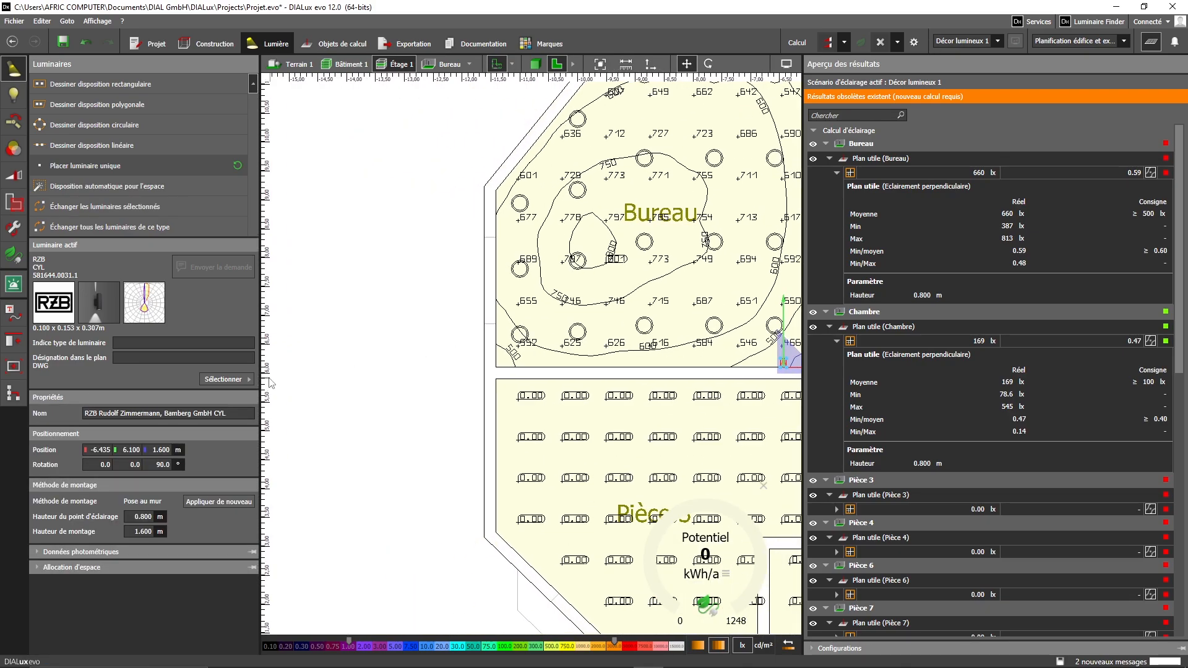
{"action": "left_click", "coordinate": [131, 166]}
{"action": "left_click", "coordinate": [503, 368]}
{"action": "scroll", "coordinate": [504, 368], "scroll_direction": "down", "scroll_amount": 2}
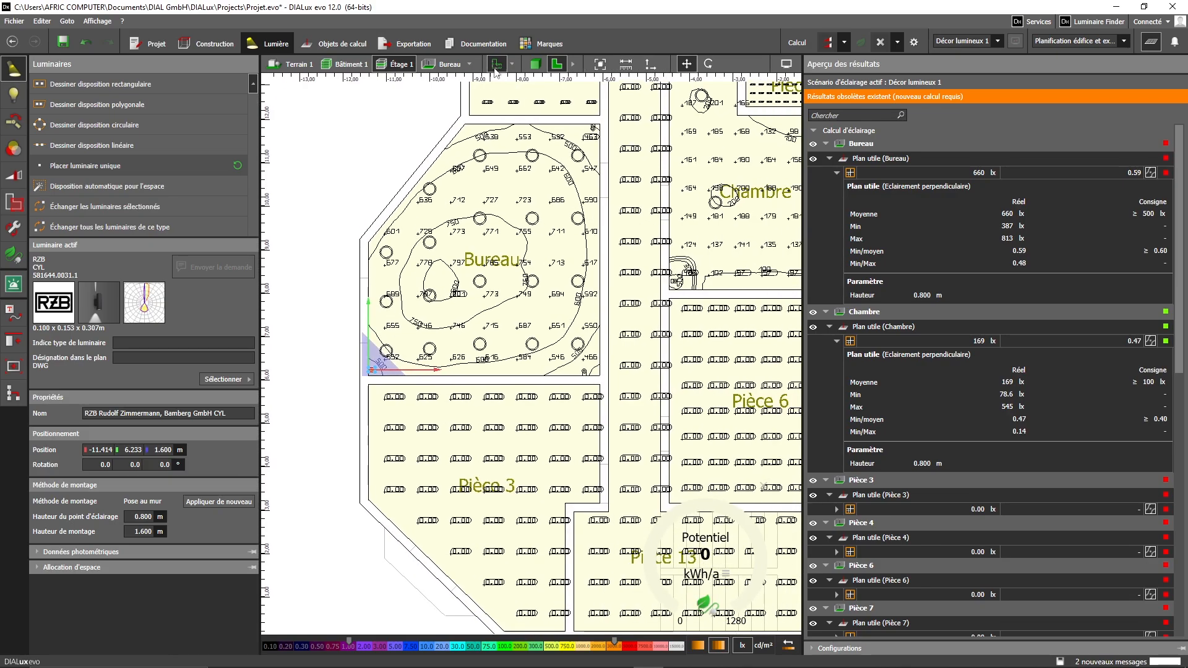
- Show the floor in 3D around Bureau, save the project, and recalculate the lighting
{"action": "left_click", "coordinate": [535, 64]}
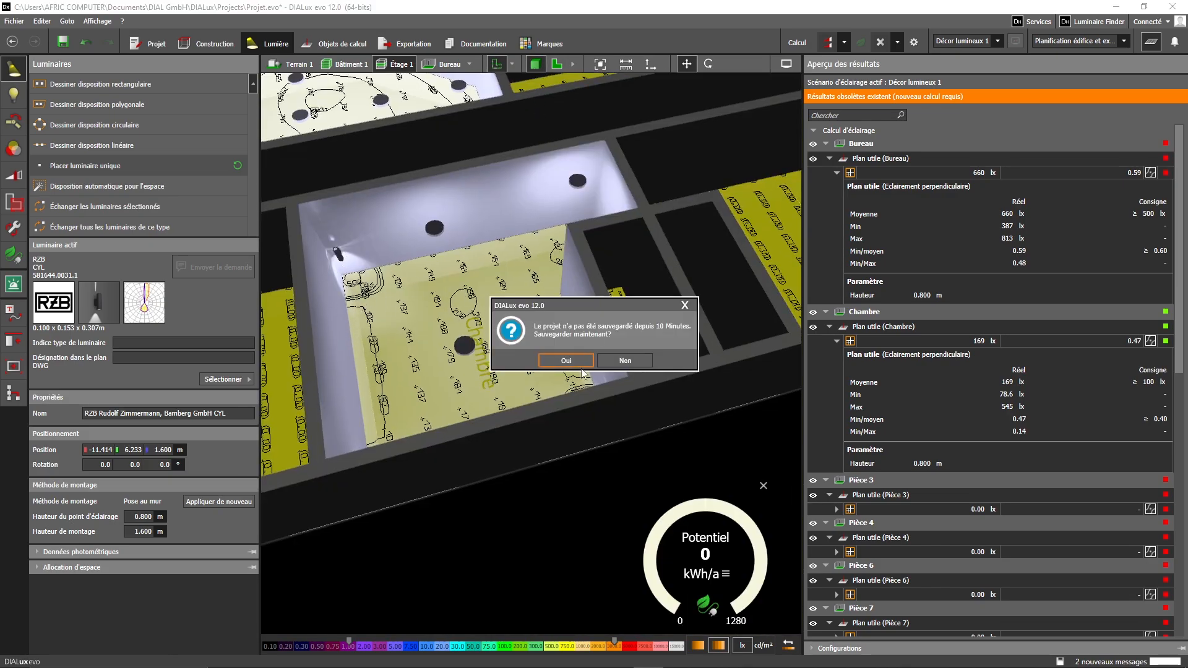
{"action": "left_click", "coordinate": [566, 360]}
{"action": "scroll", "coordinate": [458, 239], "scroll_direction": "down", "scroll_amount": 2}
{"action": "middle_click_drag", "start_coordinate": [458, 238], "coordinate": [618, 353]}
{"action": "scroll", "coordinate": [617, 353], "scroll_direction": "up", "scroll_amount": 2}
{"action": "right_click_drag", "start_coordinate": [593, 291], "coordinate": [745, 439]}
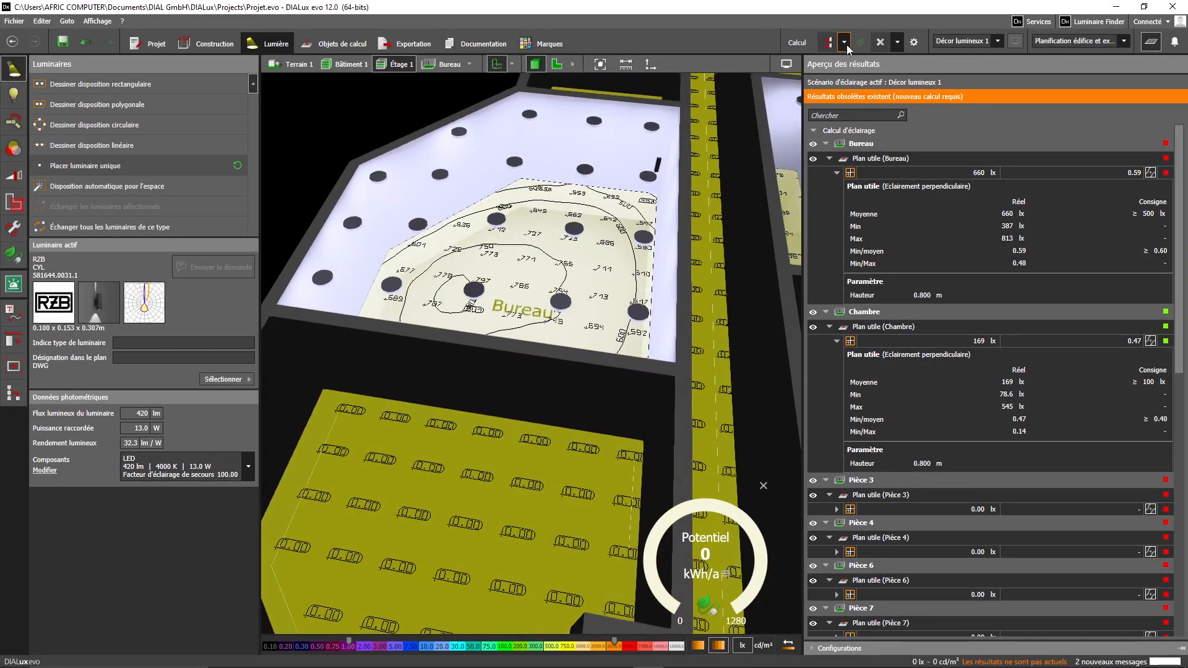
{"action": "left_click", "coordinate": [826, 43]}
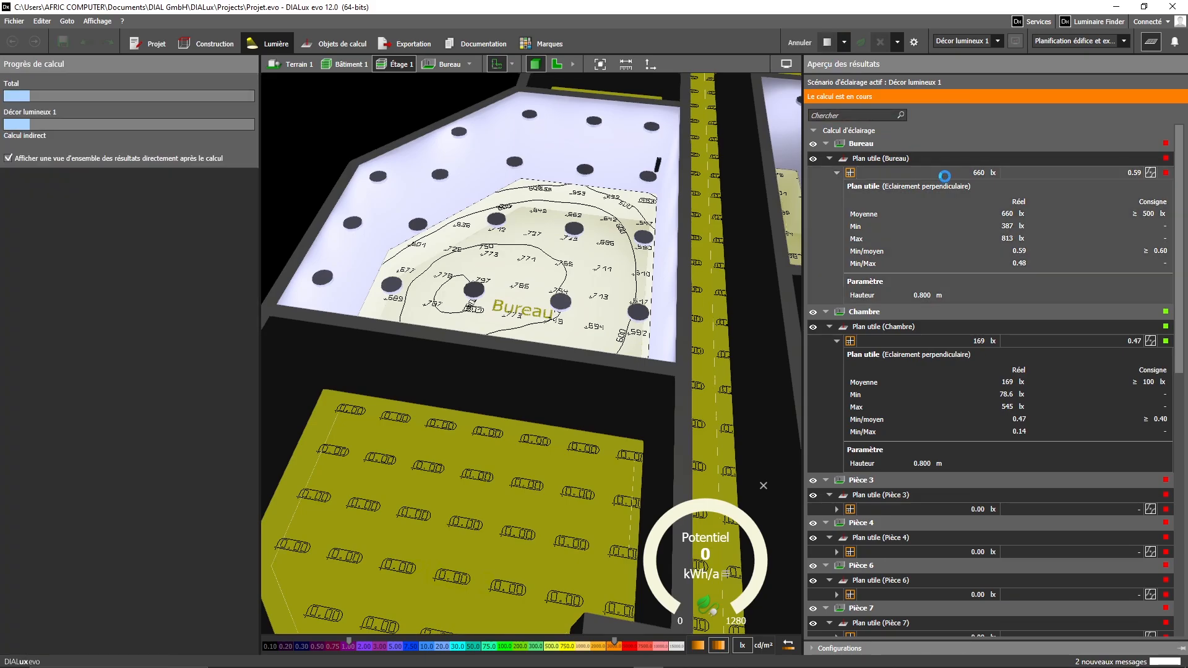
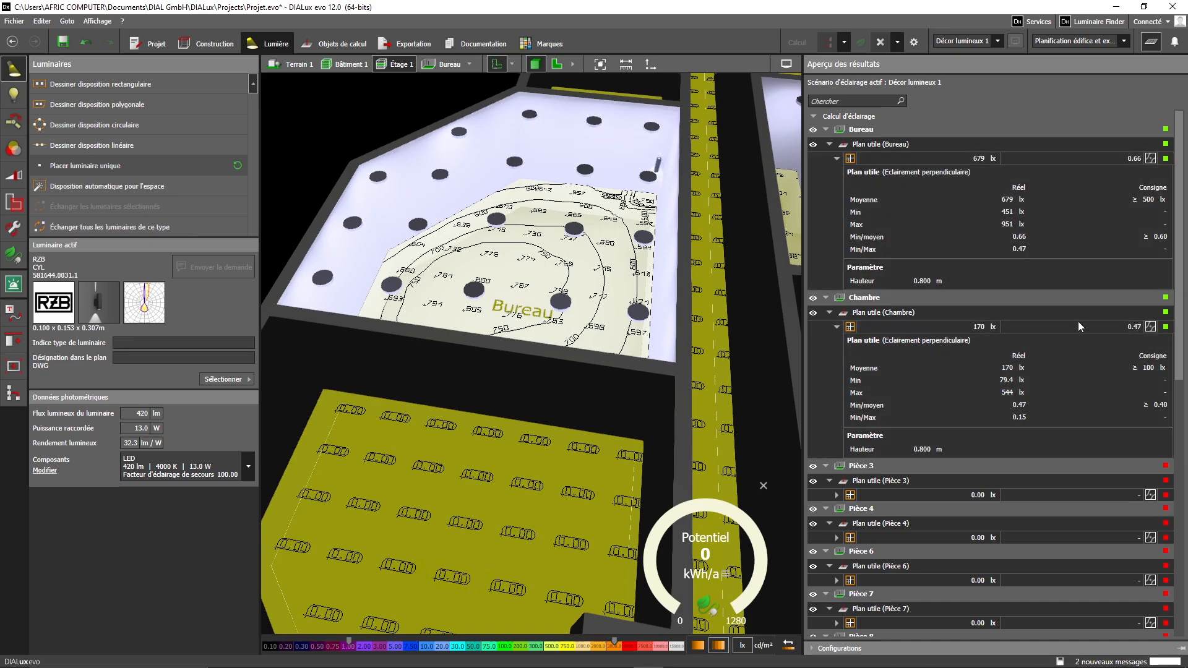
- Examine the results overview for all rooms and inspect the lit Bureau and Chambre in the 3D view
{"action": "scroll", "coordinate": [1162, 186], "scroll_direction": "down", "scroll_amount": 5}
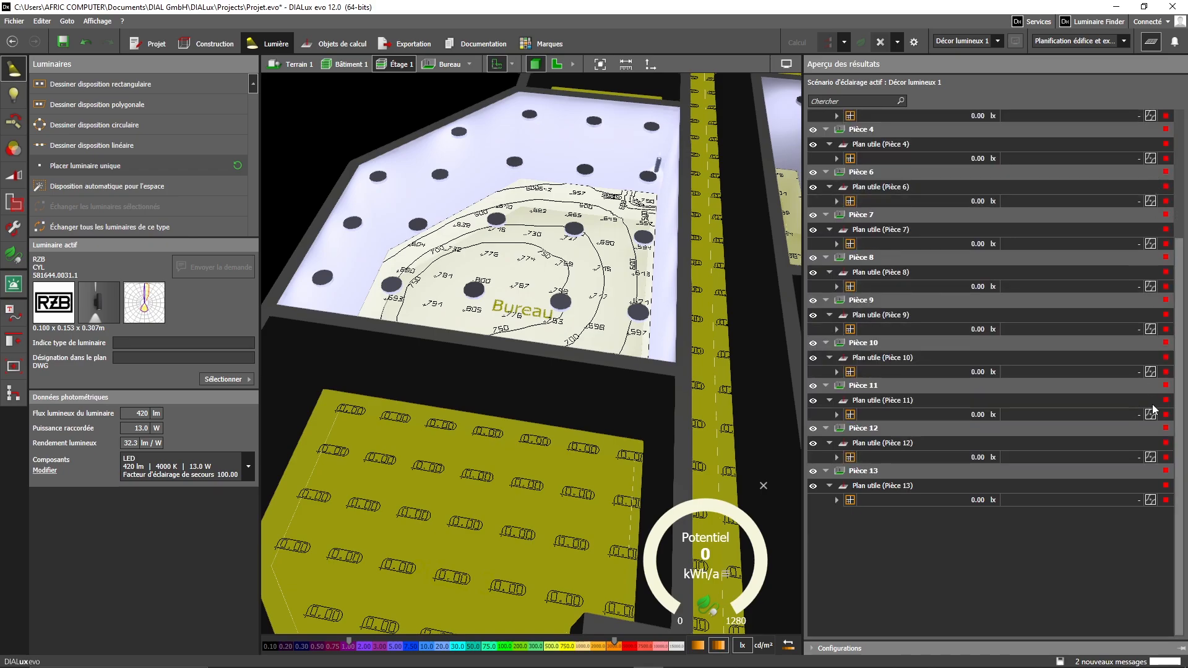
{"action": "scroll", "coordinate": [1153, 410], "scroll_direction": "up", "scroll_amount": 5}
{"action": "scroll", "coordinate": [752, 320], "scroll_direction": "down", "scroll_amount": 3}
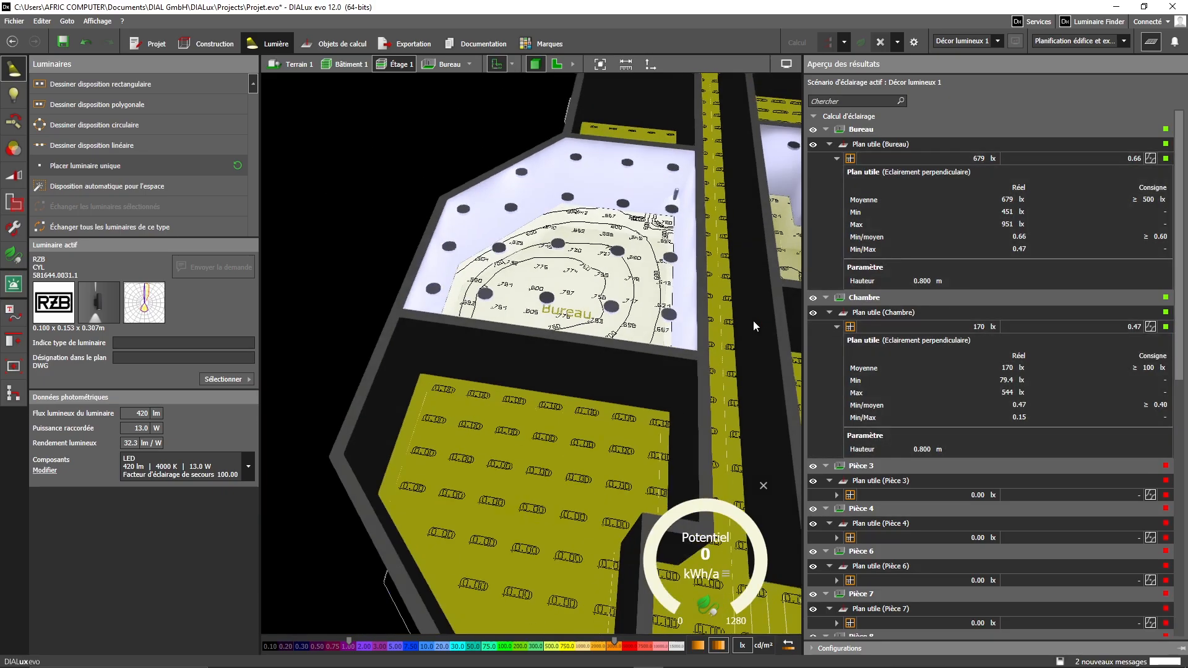
{"action": "middle_click_drag", "start_coordinate": [741, 309], "coordinate": [601, 330]}
{"action": "scroll", "coordinate": [610, 318], "scroll_direction": "down", "scroll_amount": 3}
{"action": "right_click_drag", "start_coordinate": [613, 320], "coordinate": [644, 318]}
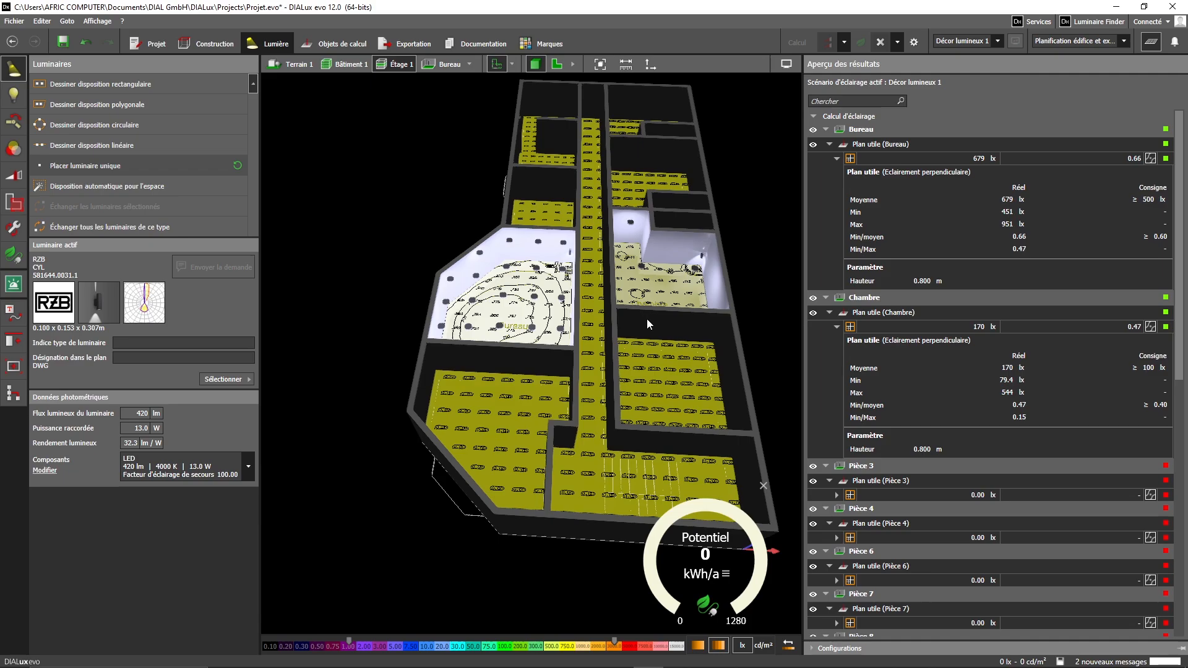
{"action": "middle_click_drag", "start_coordinate": [588, 268], "coordinate": [579, 330]}
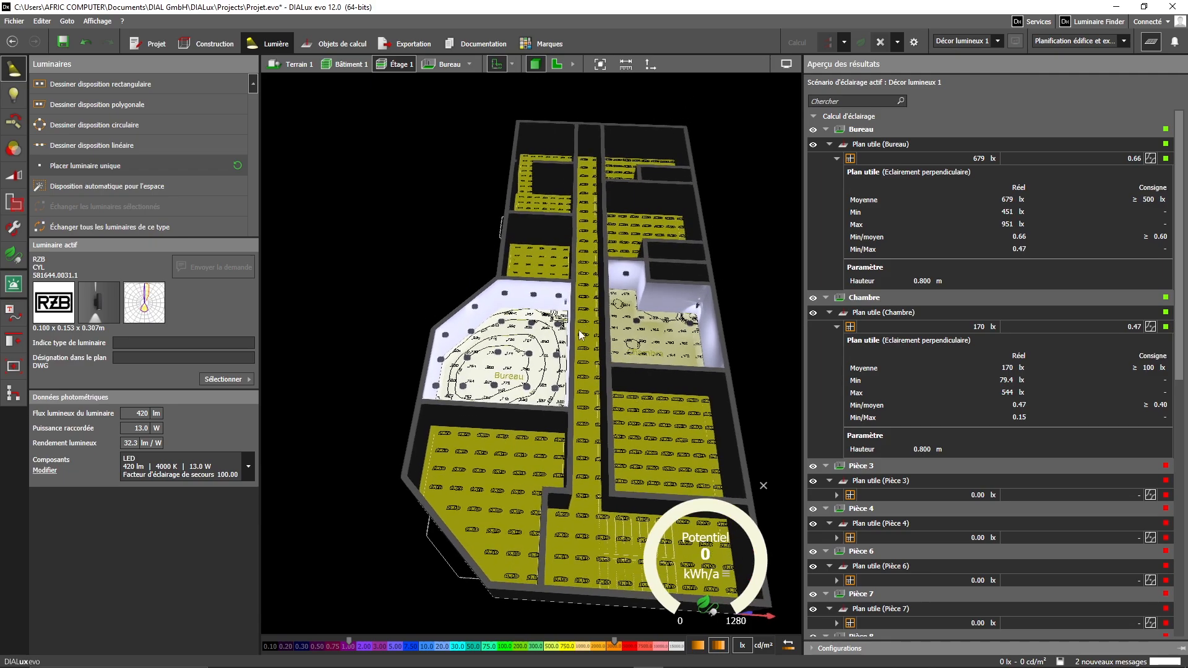
{"action": "mouse_move", "coordinate": [574, 420]}
{"action": "right_mouse_down"}
{"action": "mouse_move", "coordinate": [580, 450]}
{"action": "mouse_move", "coordinate": [624, 454]}
{"action": "mouse_move", "coordinate": [583, 409]}
{"action": "right_mouse_up"}
{"action": "scroll", "coordinate": [588, 407], "scroll_direction": "up", "scroll_amount": 3}
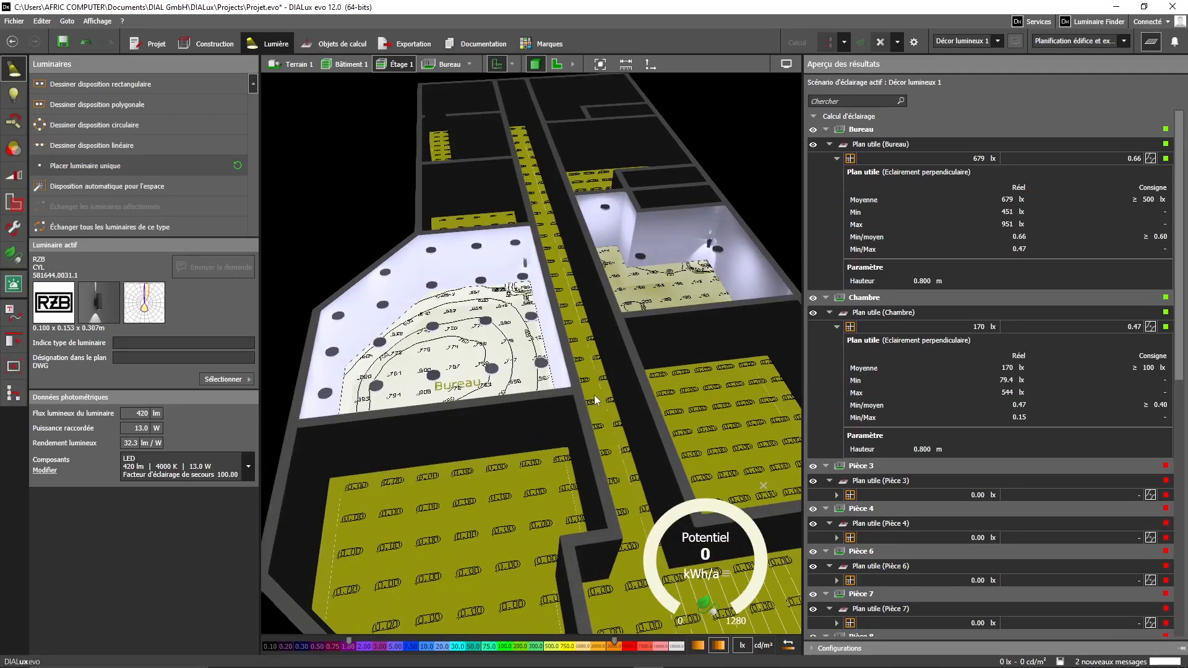
{"action": "middle_click_drag", "start_coordinate": [614, 308], "coordinate": [601, 350]}
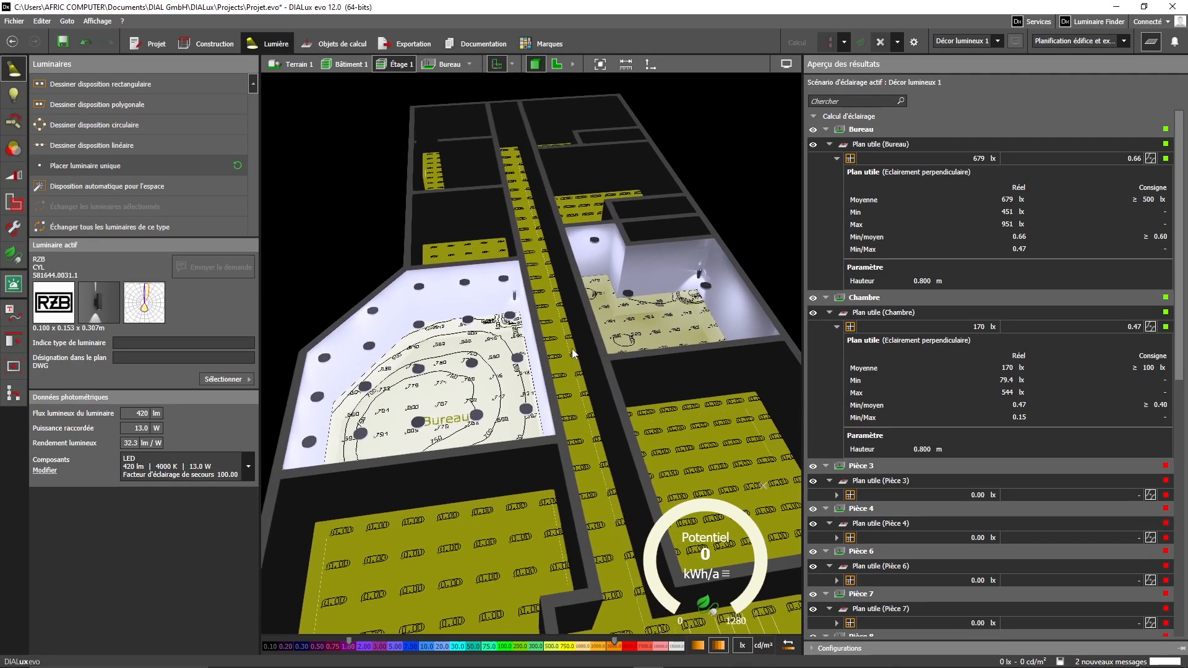
{"action": "right_click_drag", "start_coordinate": [562, 377], "coordinate": [564, 413]}
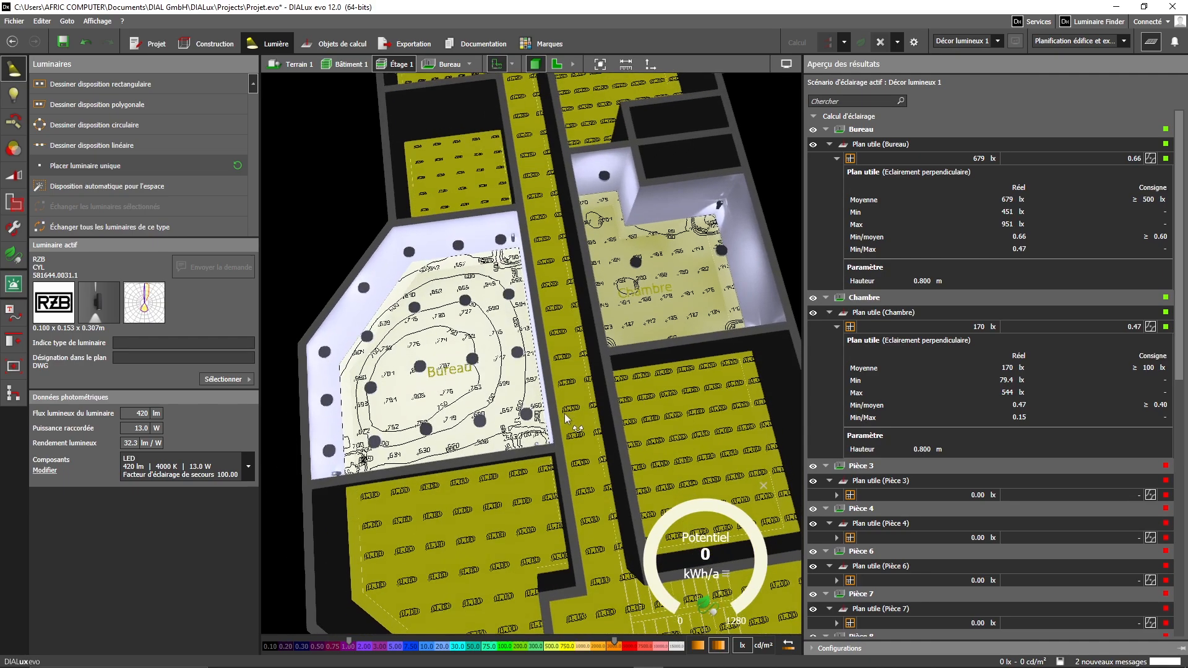